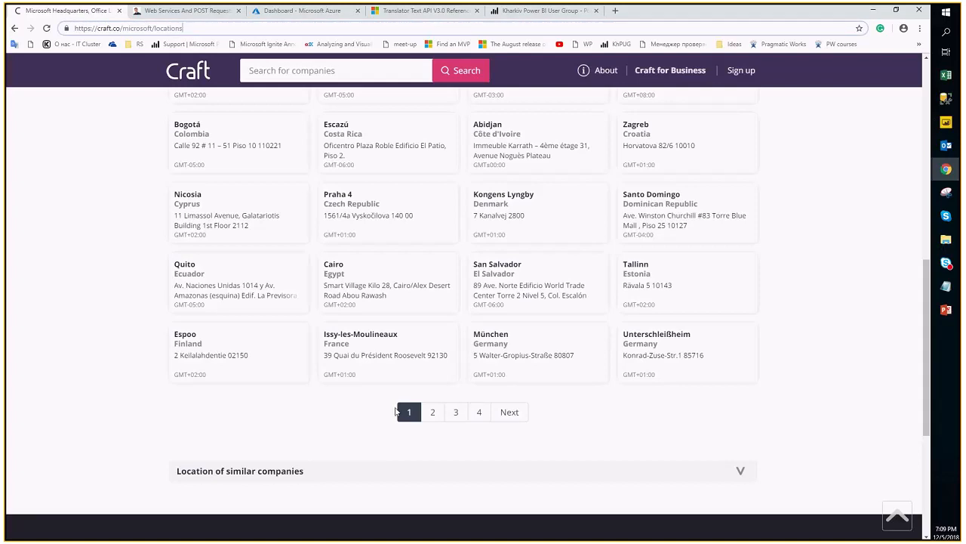
# Step: Open page 2 of Craft's Microsoft office locations list
pyautogui.moveTo(190, 29); pyautogui.dragTo(74, 28)
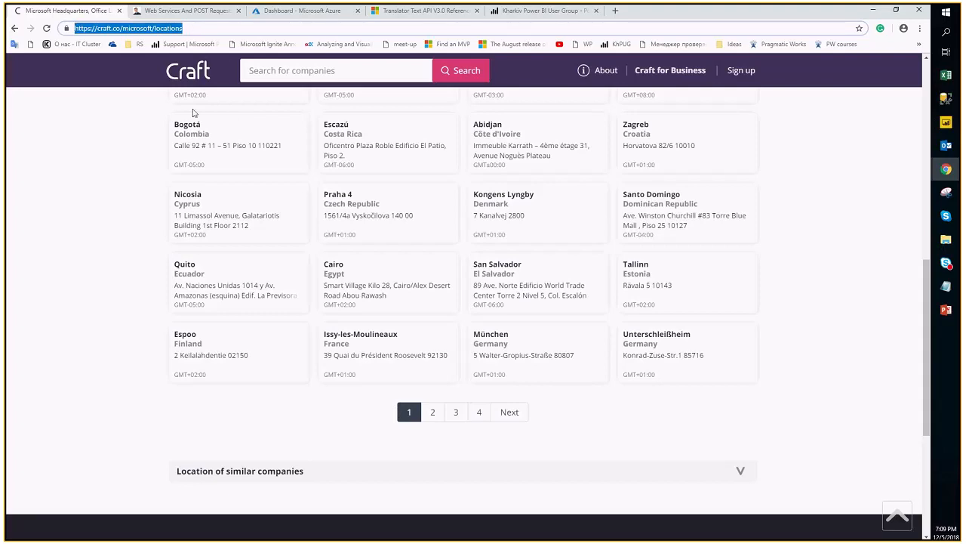
pyautogui.click(197, 30)
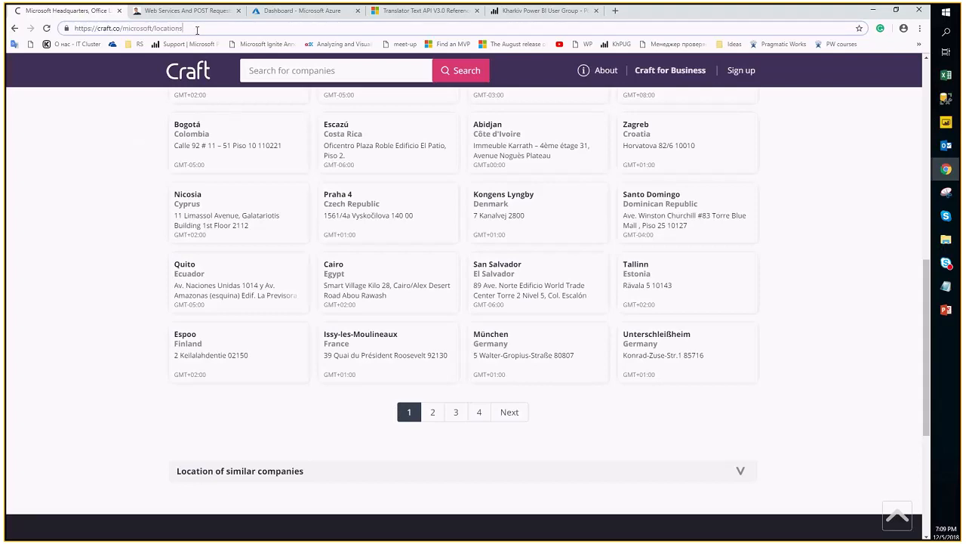
pyautogui.click(496, 462)
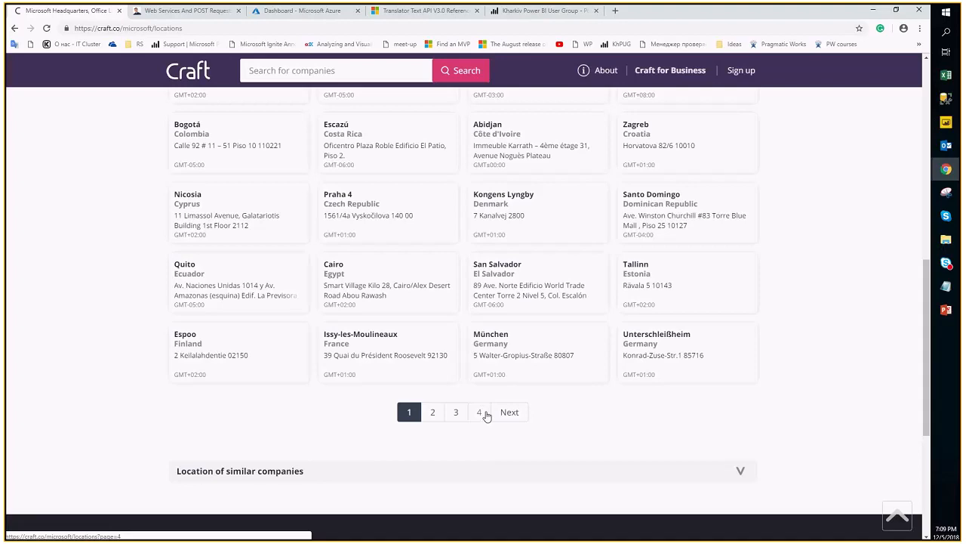
pyautogui.click(438, 415)
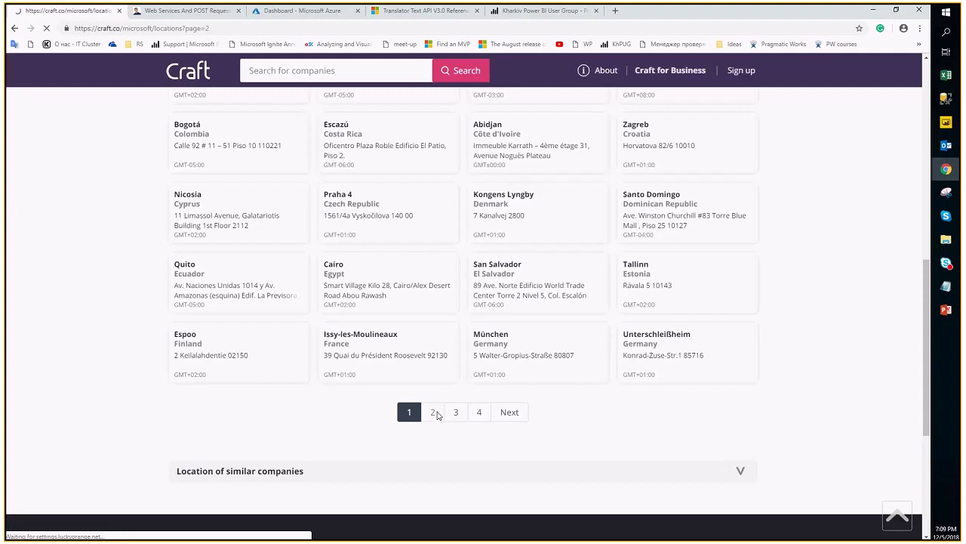
pyautogui.click(224, 28)
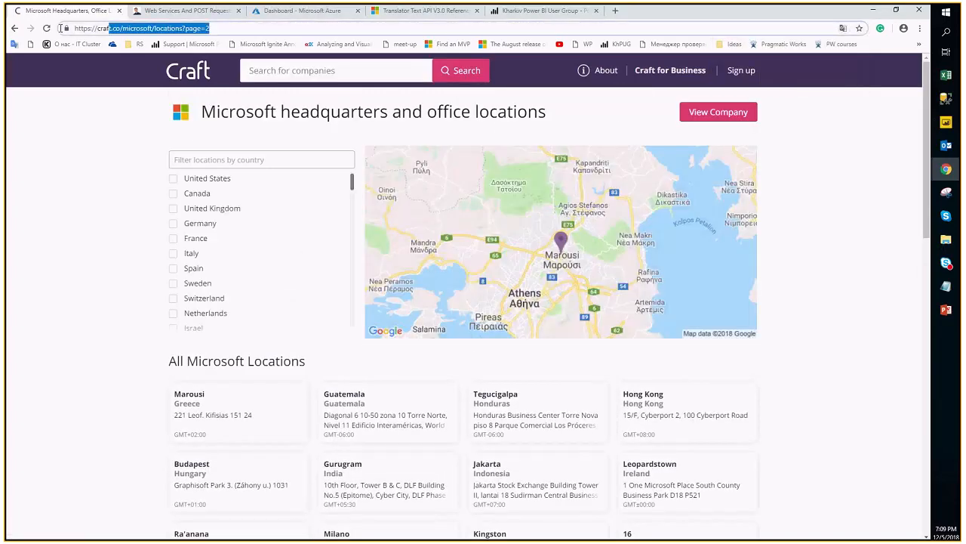
pyautogui.click(206, 27)
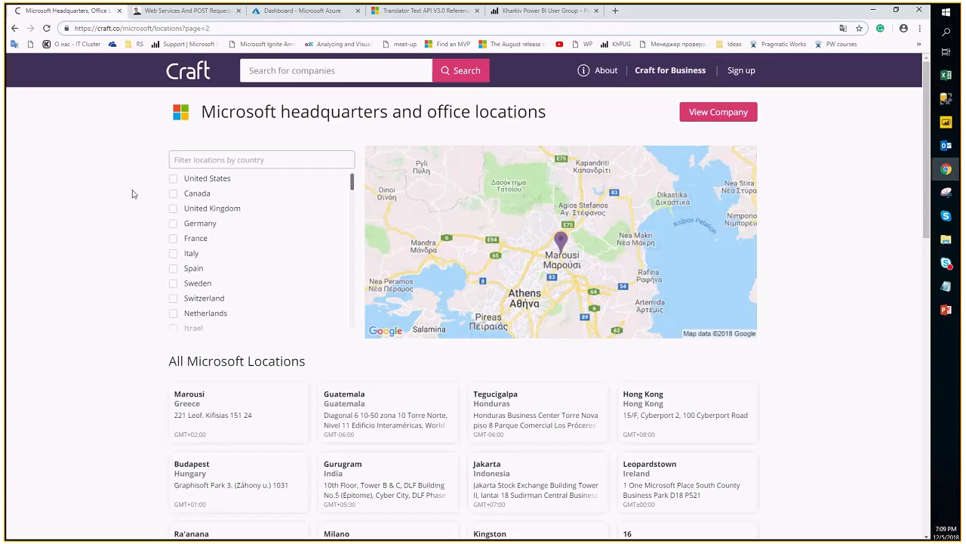
pyautogui.doubleClick(207, 28)
pyautogui.scroll(-3, 121, 229)
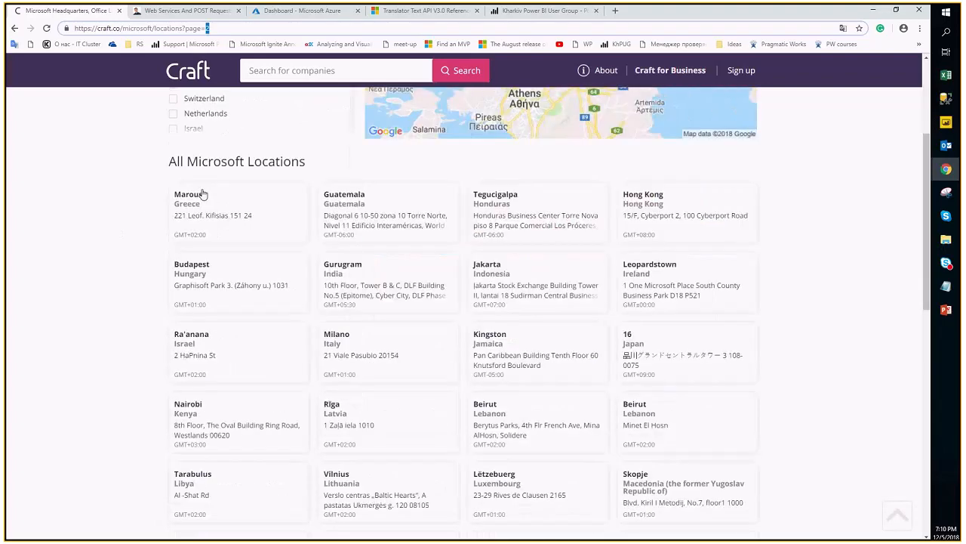
pyautogui.scroll(-1, 202, 195)
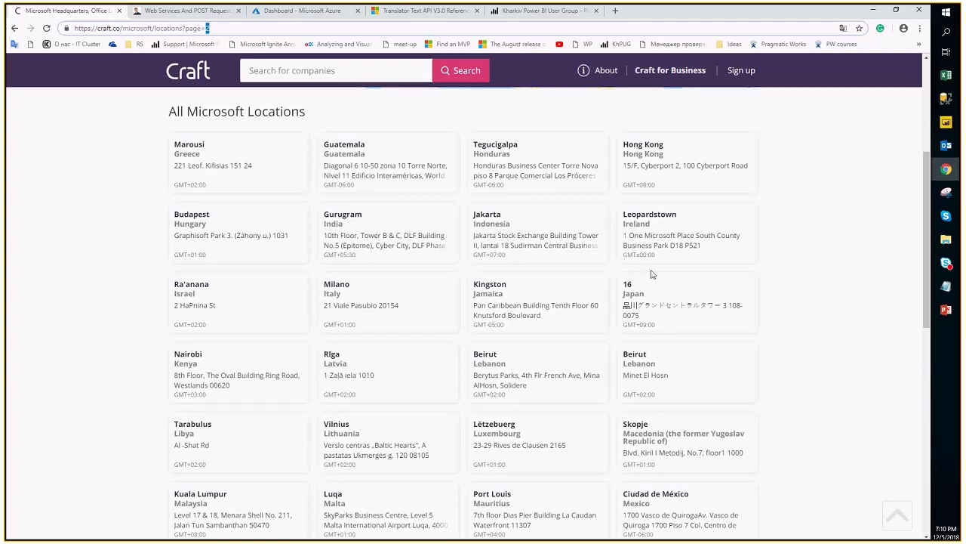
pyautogui.scroll(1, 653, 274)
pyautogui.scroll(1, 635, 302)
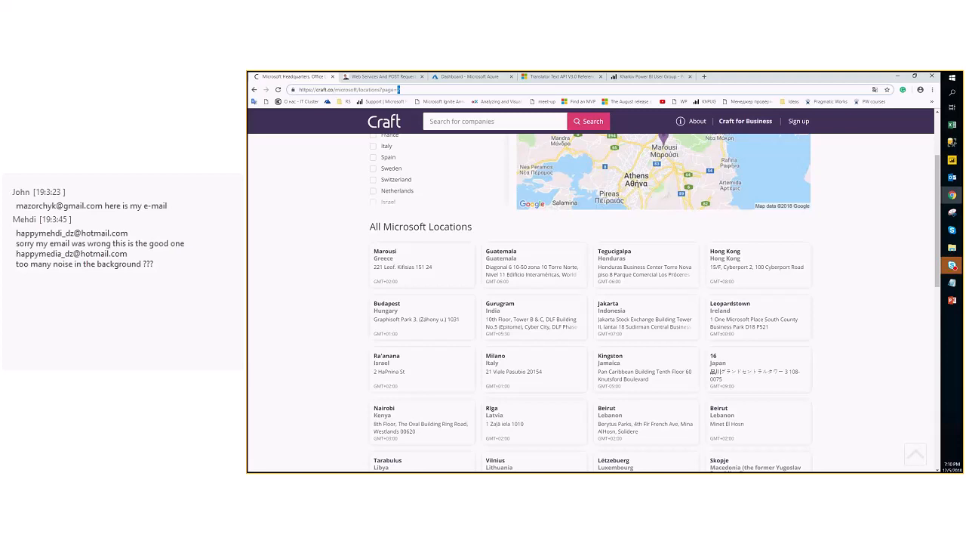
# Step: Chat briefly, select the page 2 locations URL in Chrome, then bring Power BI Desktop forward
pyautogui.hotkey('alt', 'Tab')
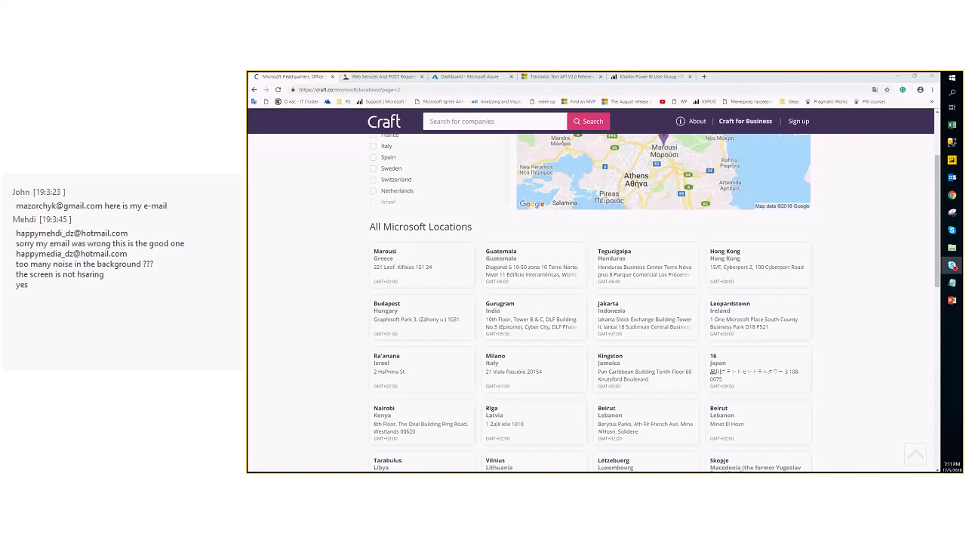
pyautogui.scroll(-2, 838, 238)
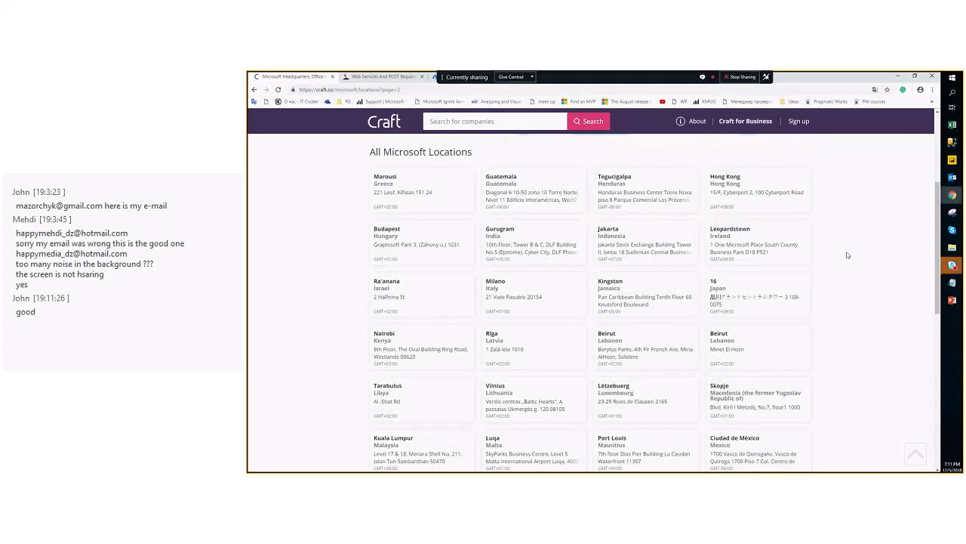
pyautogui.scroll(1, 844, 260)
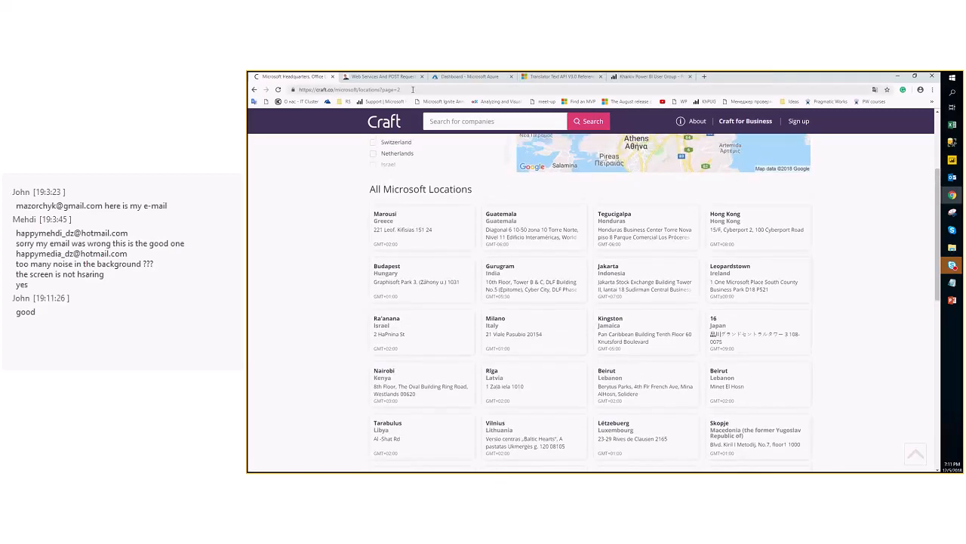
pyautogui.click(483, 89)
pyautogui.click(912, 166)
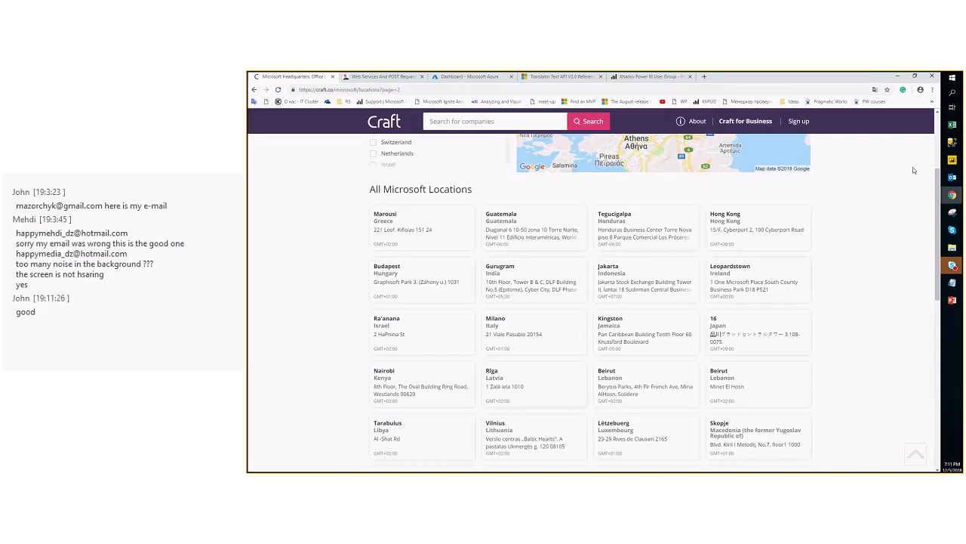
pyautogui.hotkey('alt', 'Tab')
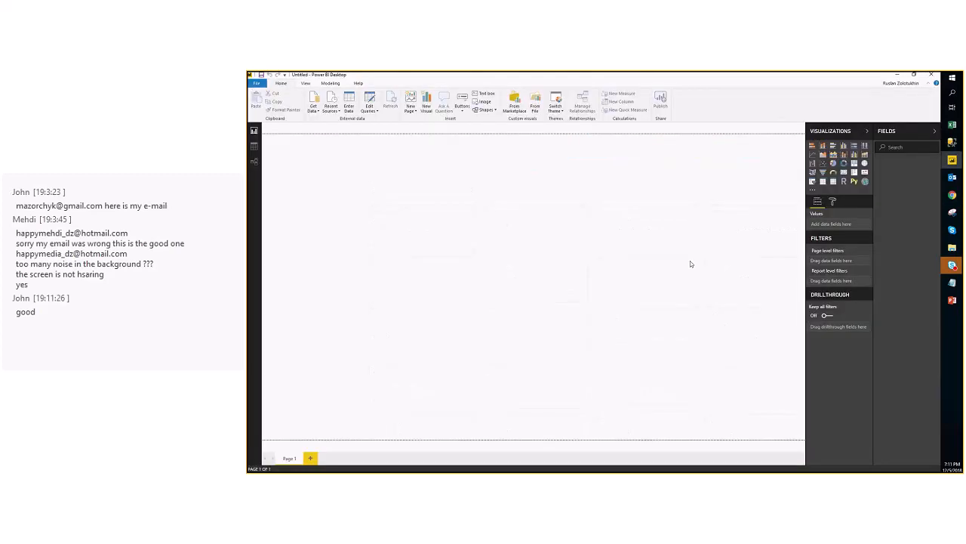
pyautogui.click(318, 112)
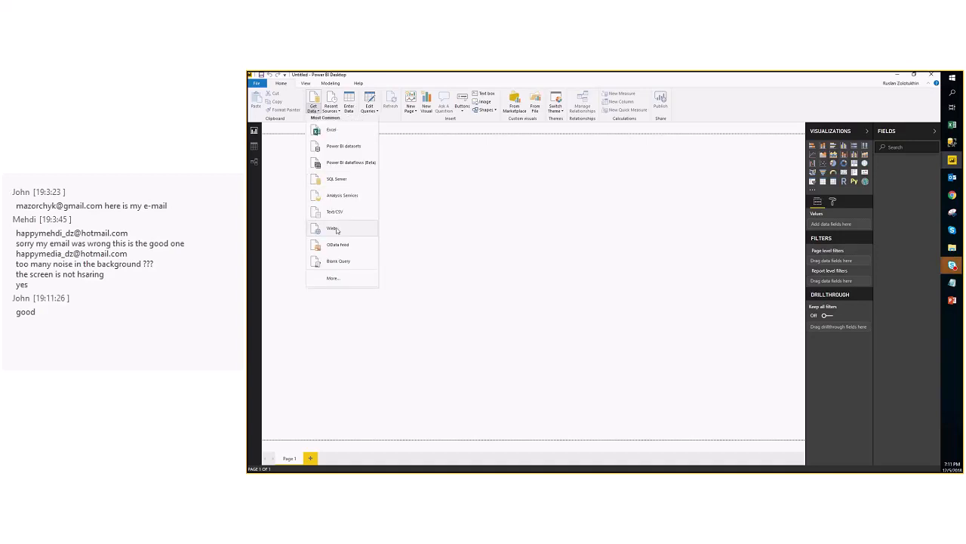
pyautogui.click(336, 230)
pyautogui.write('https://craft.co/microsoft/locations?page=1')
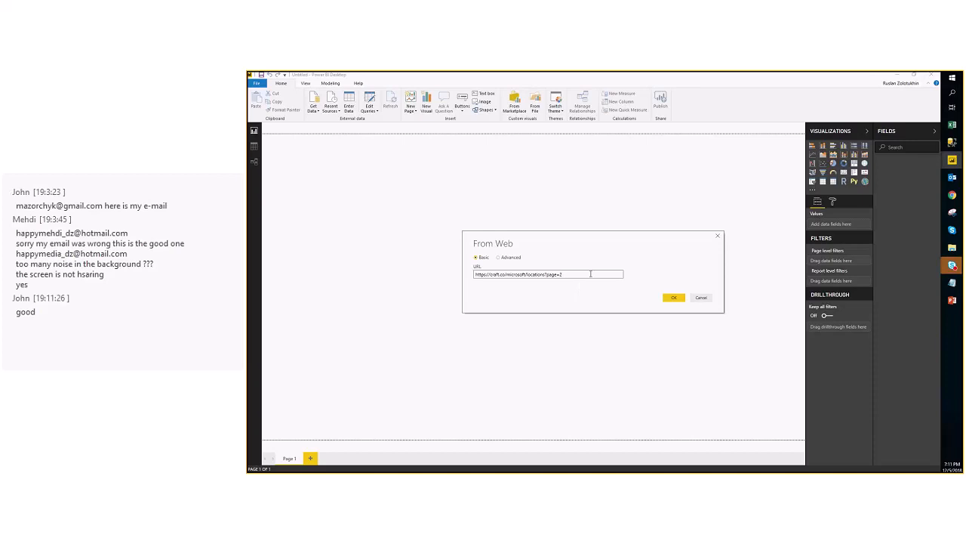
pyautogui.click(675, 297)
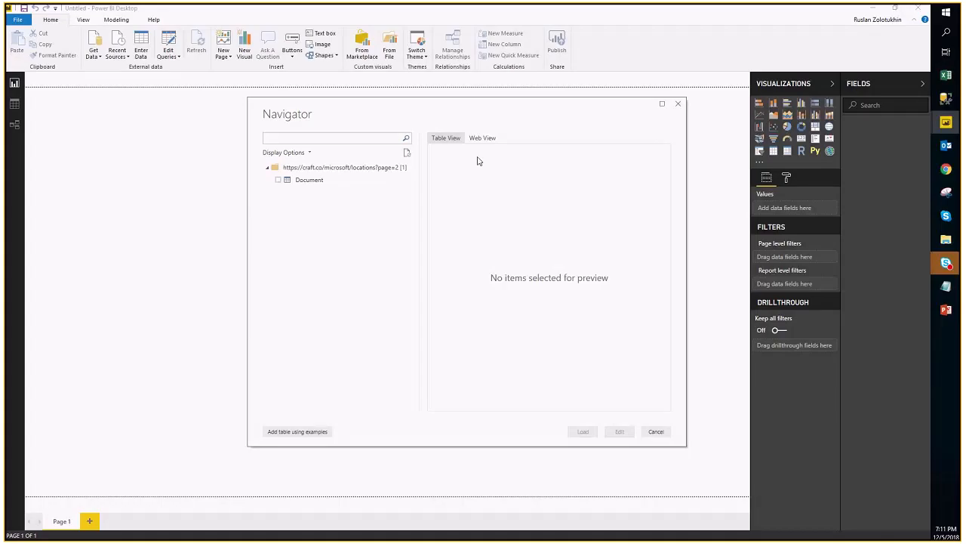
# Step: Start a full-screen table from examples and name its first column City
pyautogui.click(305, 432)
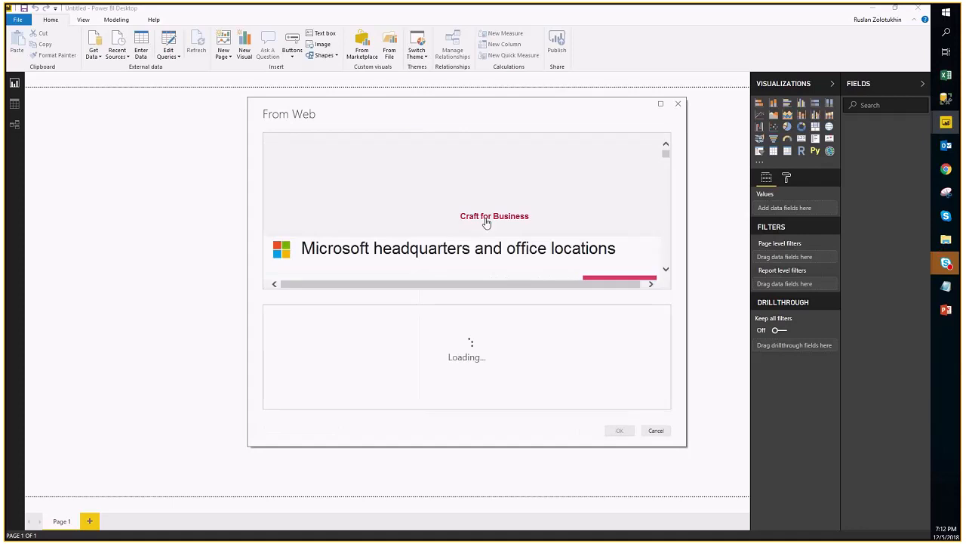
pyautogui.click(662, 105)
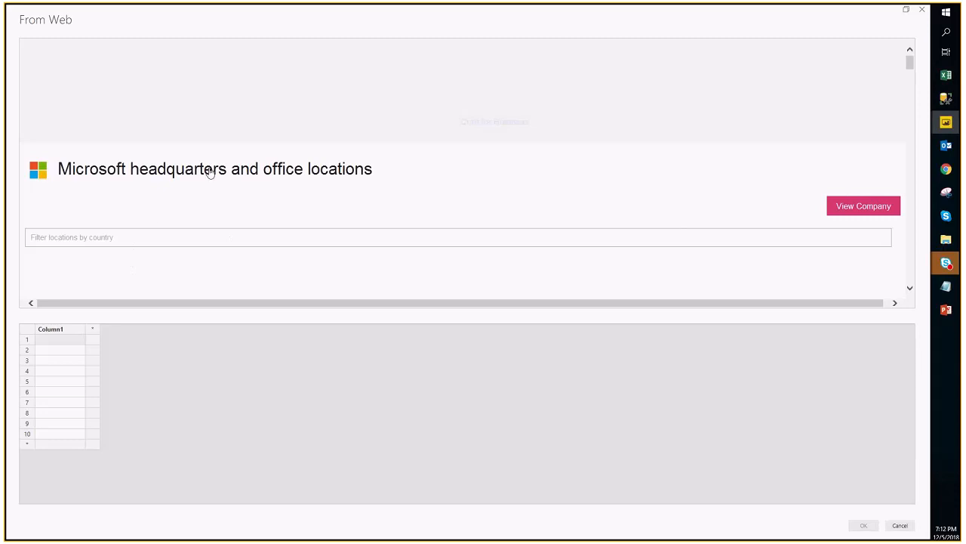
pyautogui.scroll(-2, 352, 196)
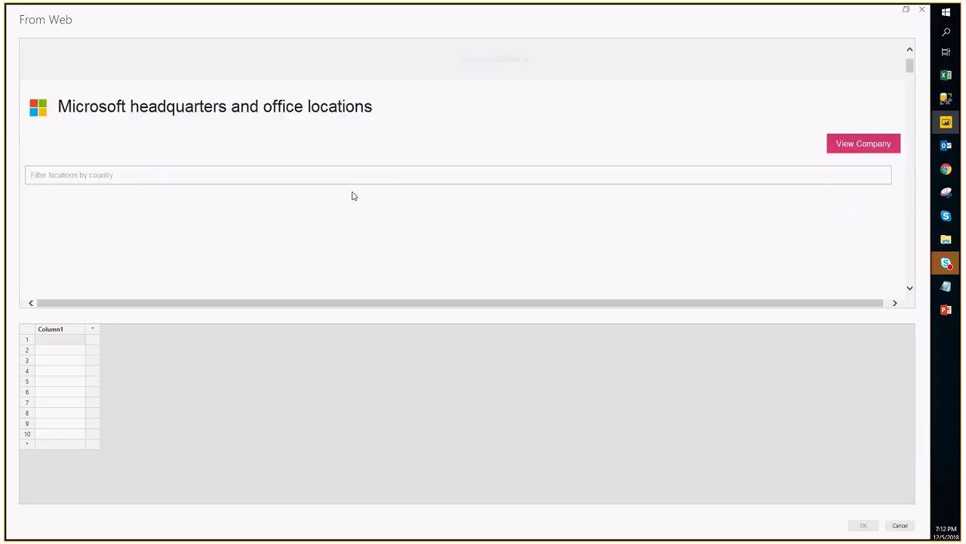
pyautogui.scroll(-6, 352, 196)
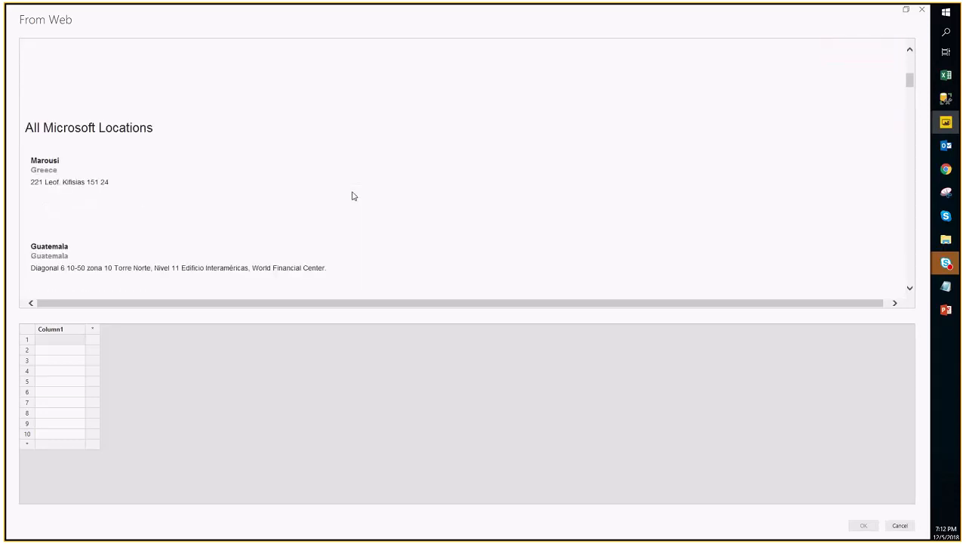
pyautogui.scroll(-9, 352, 196)
pyautogui.scroll(7, 419, 203)
pyautogui.scroll(4, 419, 204)
pyautogui.doubleClick(56, 333)
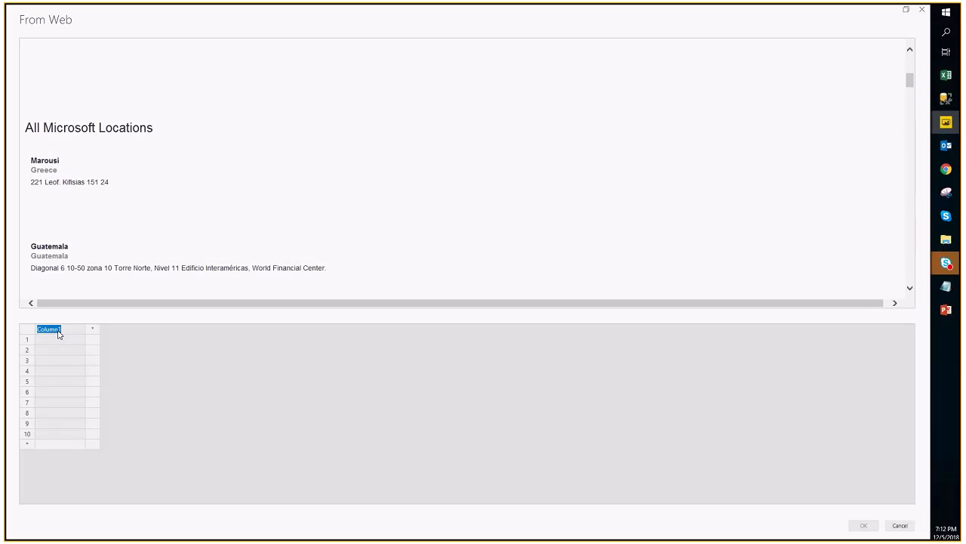
pyautogui.write('City')
pyautogui.press('Return')
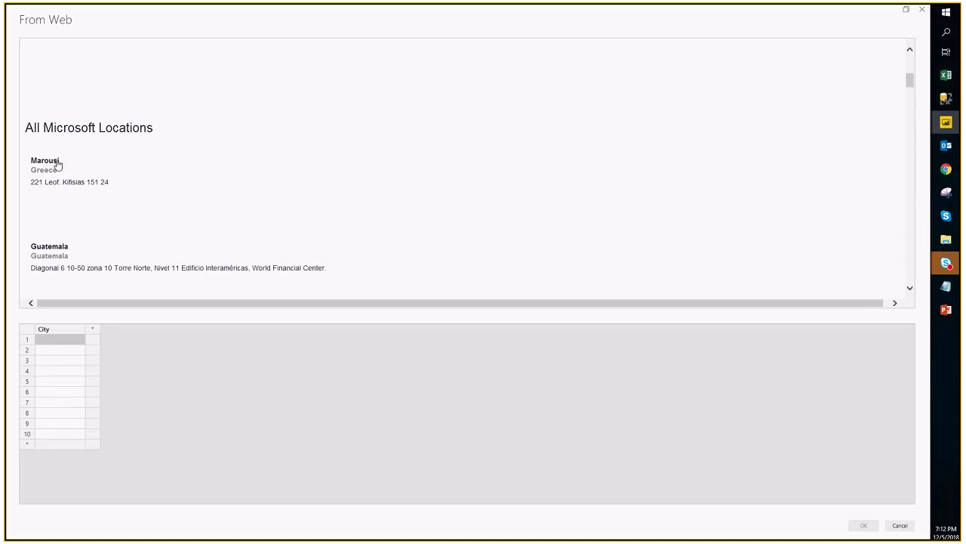
# Step: Seed City with Marousi and Guatemala so the remaining cities fill in, then add a column
pyautogui.scroll(-1, 57, 164)
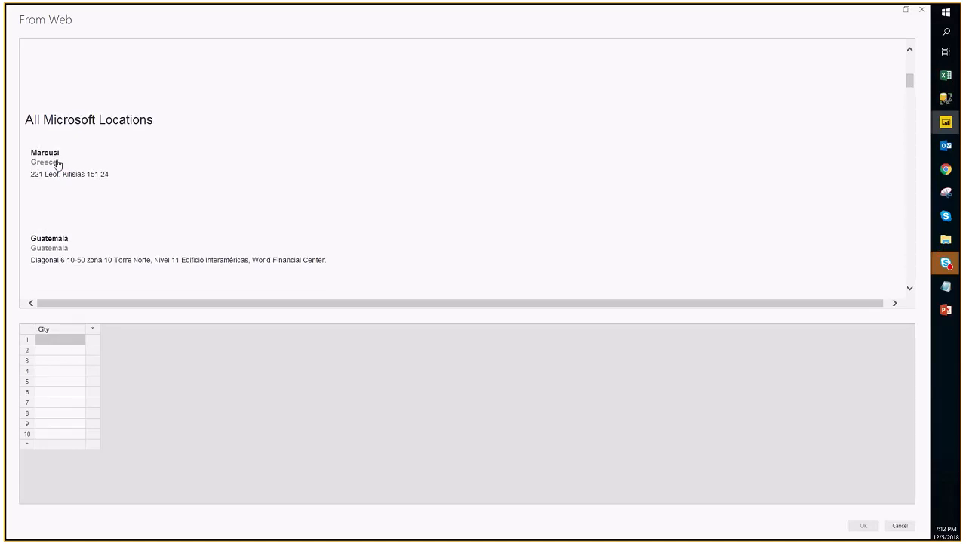
pyautogui.doubleClick(62, 342)
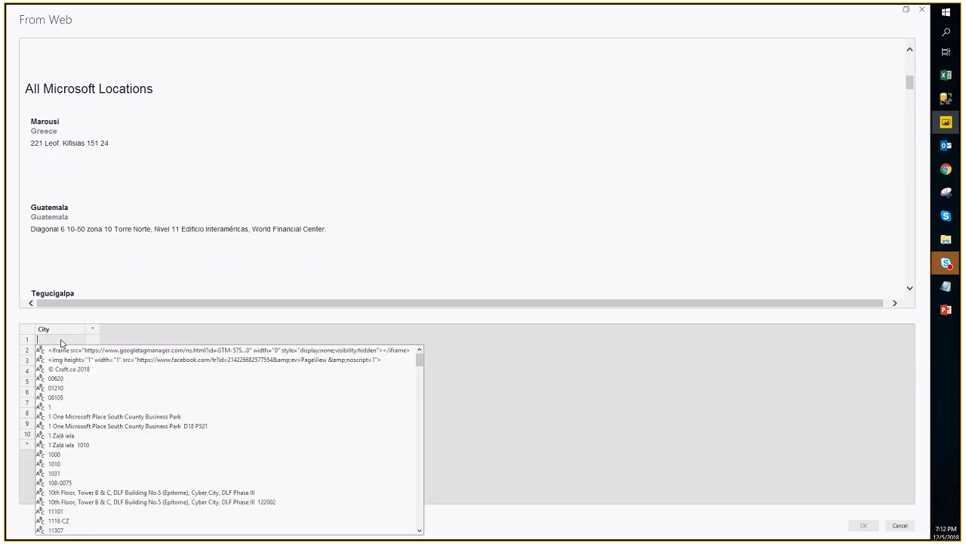
pyautogui.write('Mar')
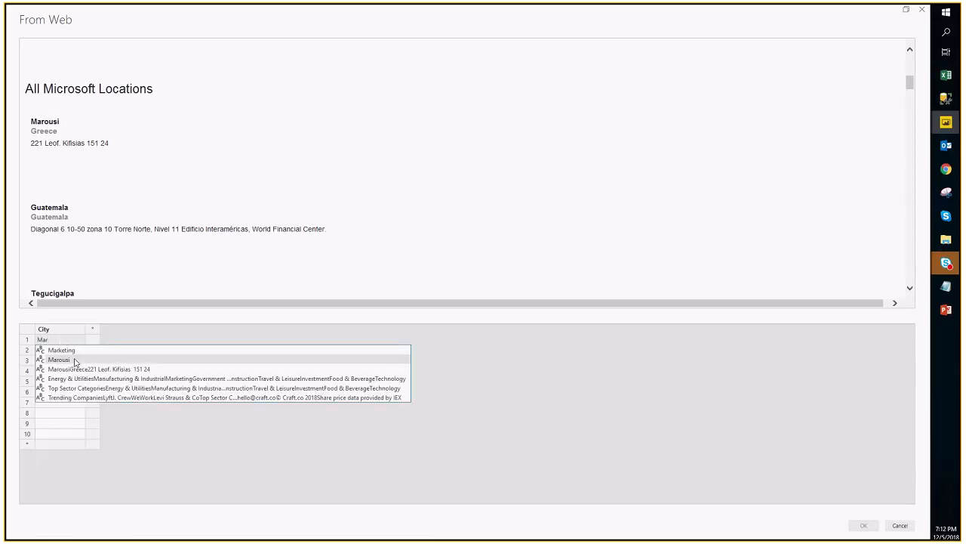
pyautogui.click(70, 359)
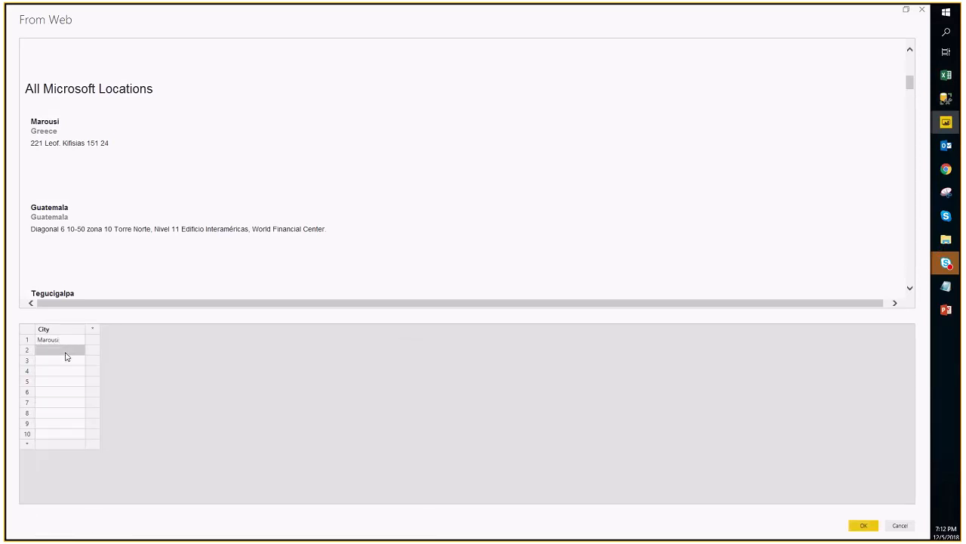
pyautogui.doubleClick(65, 351)
pyautogui.write('Gua')
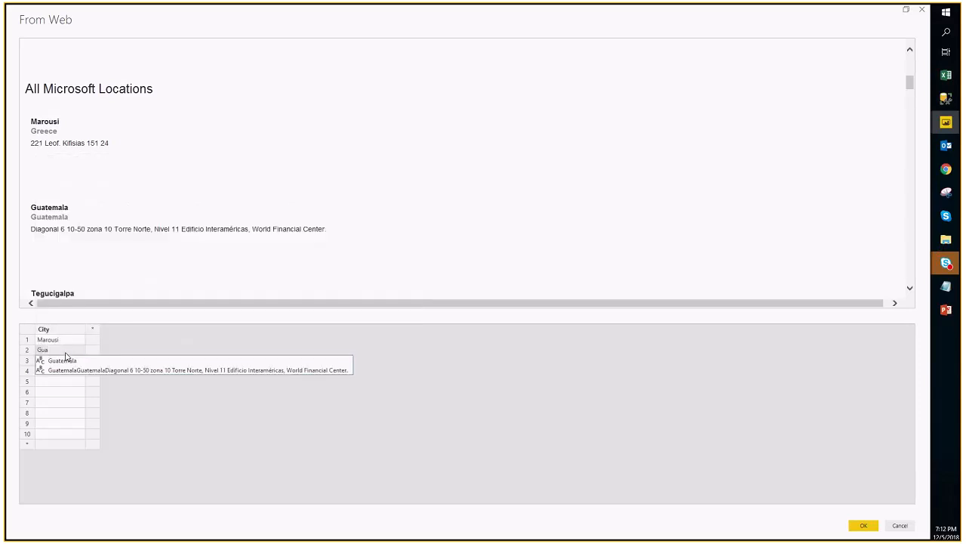
pyautogui.click(72, 361)
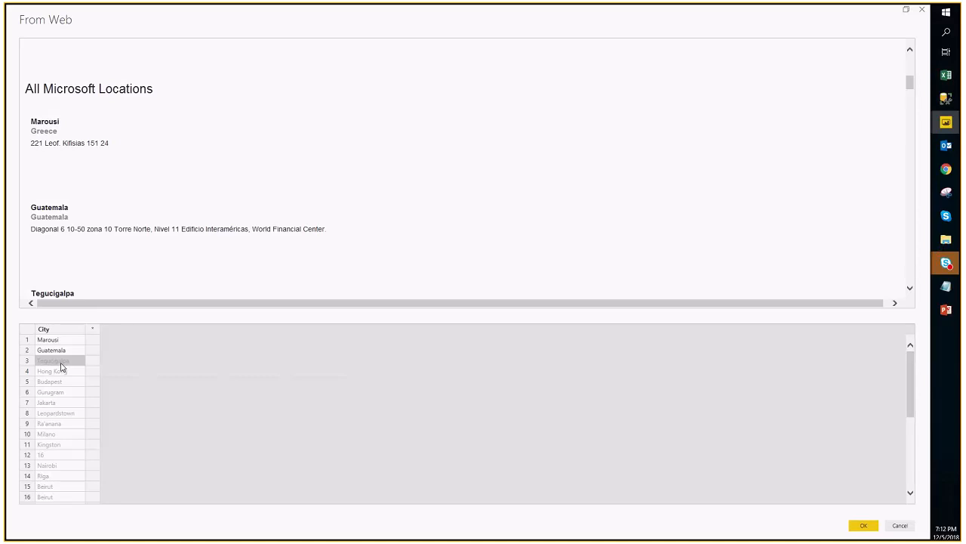
pyautogui.click(93, 332)
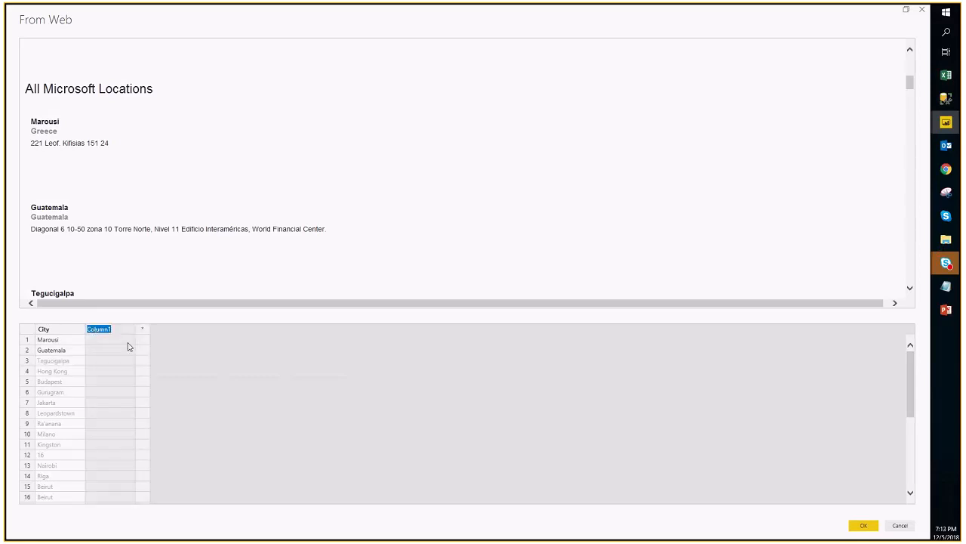
# Step: Name the second column Country and seed it with Greece
pyautogui.write('Country')
pyautogui.click(96, 340)
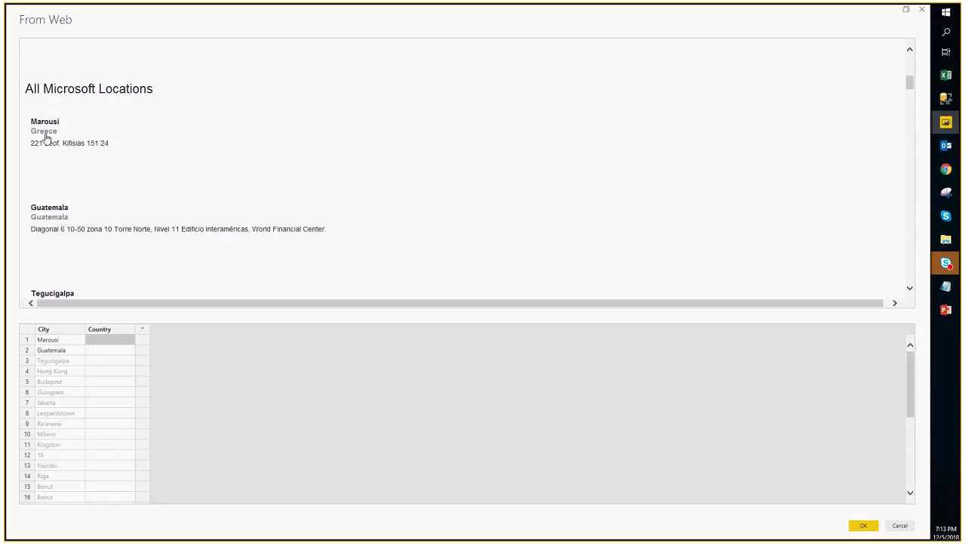
pyautogui.doubleClick(106, 342)
pyautogui.write('Gree')
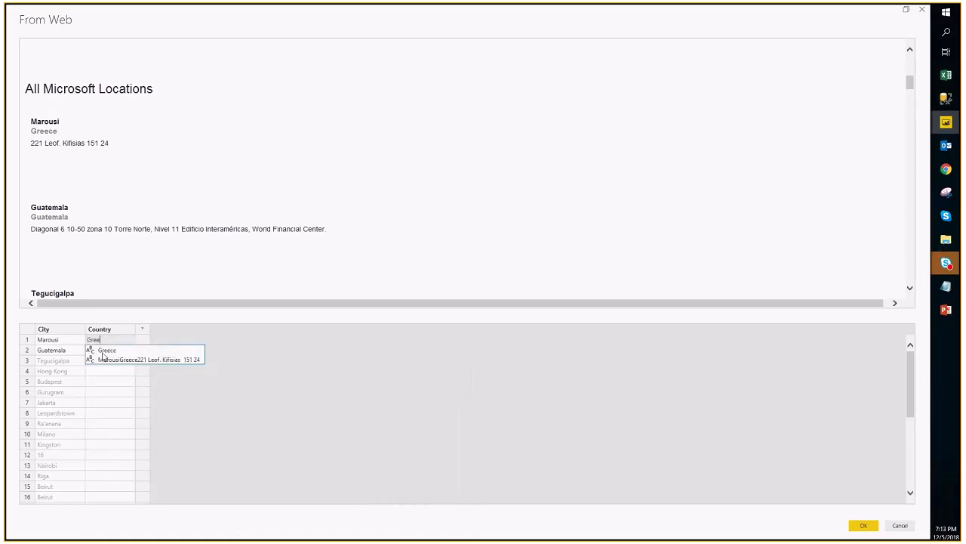
pyautogui.click(108, 351)
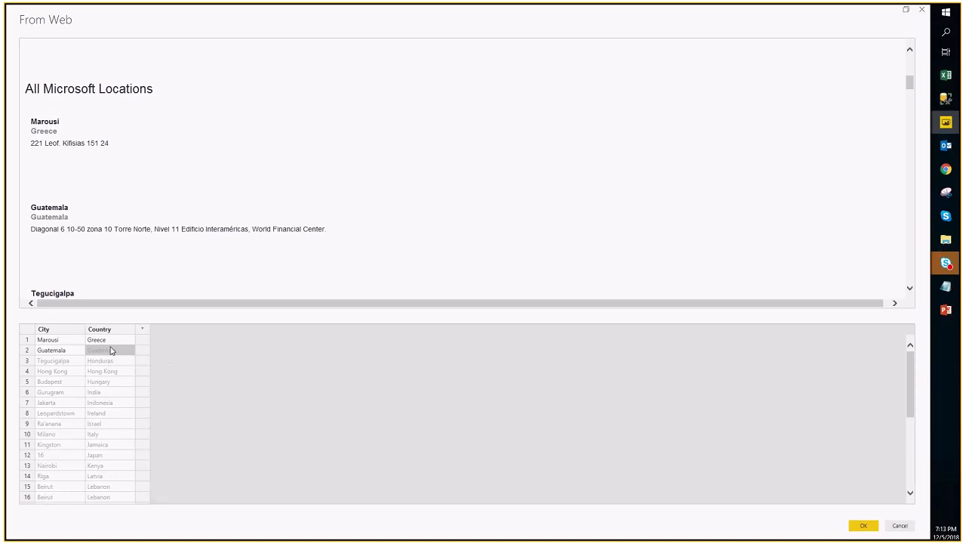
# Step: Insert a third example column named Address
pyautogui.click(146, 329)
pyautogui.doubleClick(146, 330)
pyautogui.write('Address')
# Step: Seed Address with the Marousi street address, widen the column, and return to the Navigator
pyautogui.press('Return')
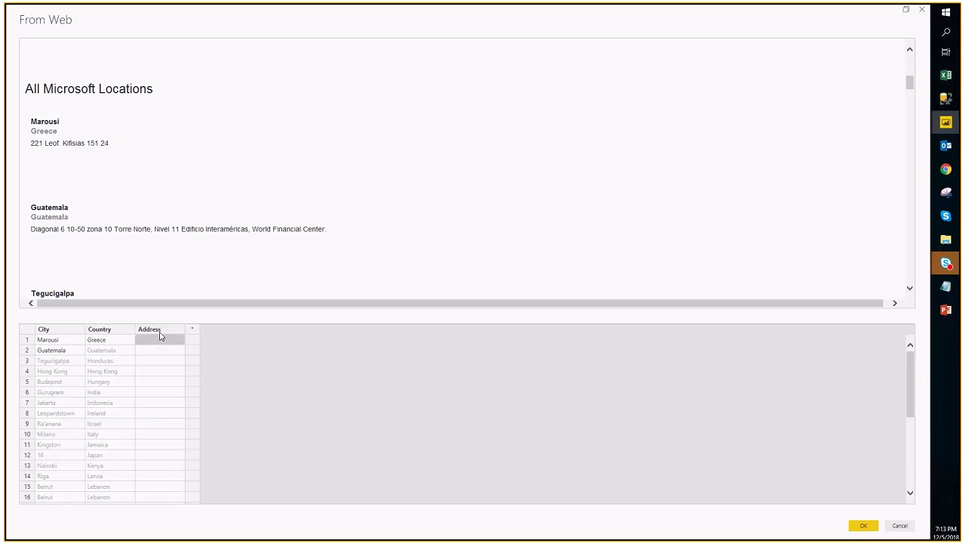
pyautogui.doubleClick(165, 344)
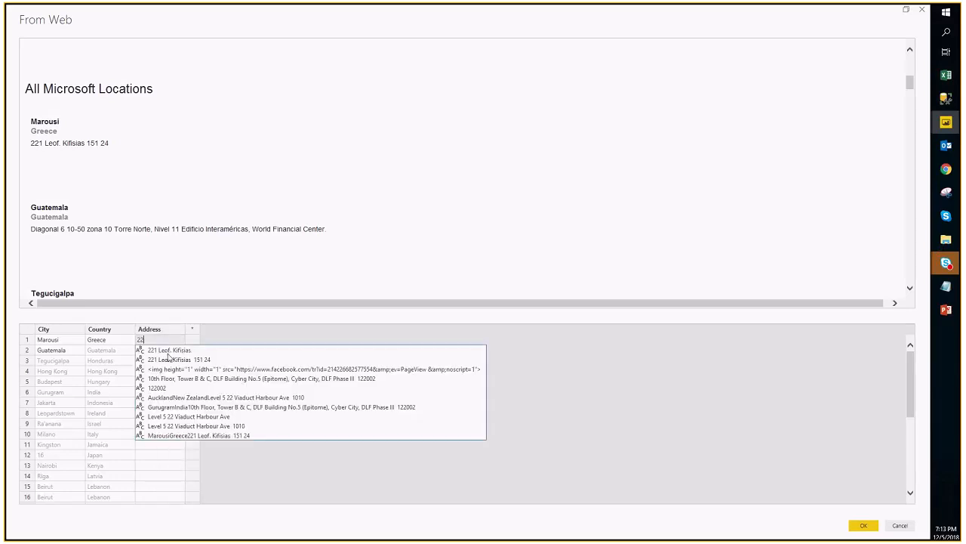
pyautogui.click(190, 363)
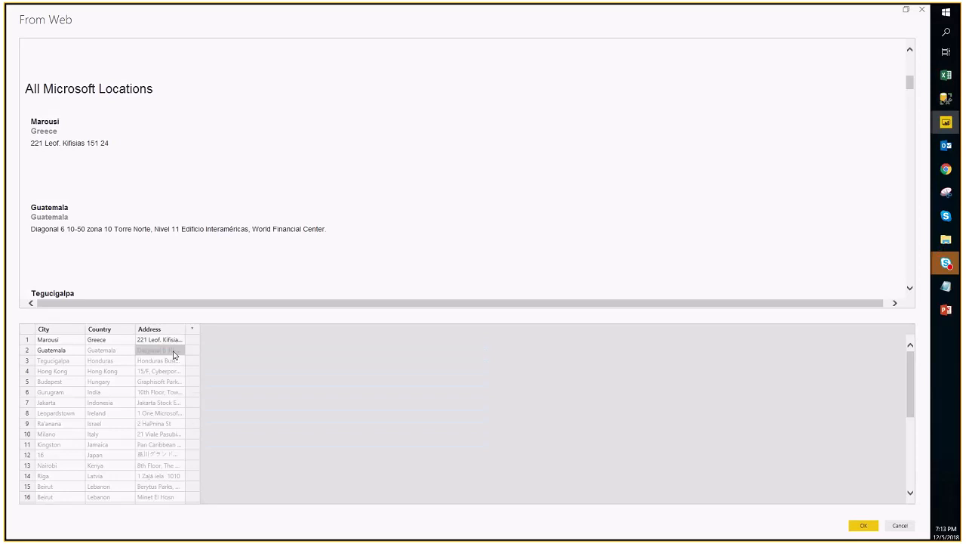
pyautogui.moveTo(186, 329); pyautogui.dragTo(270, 325)
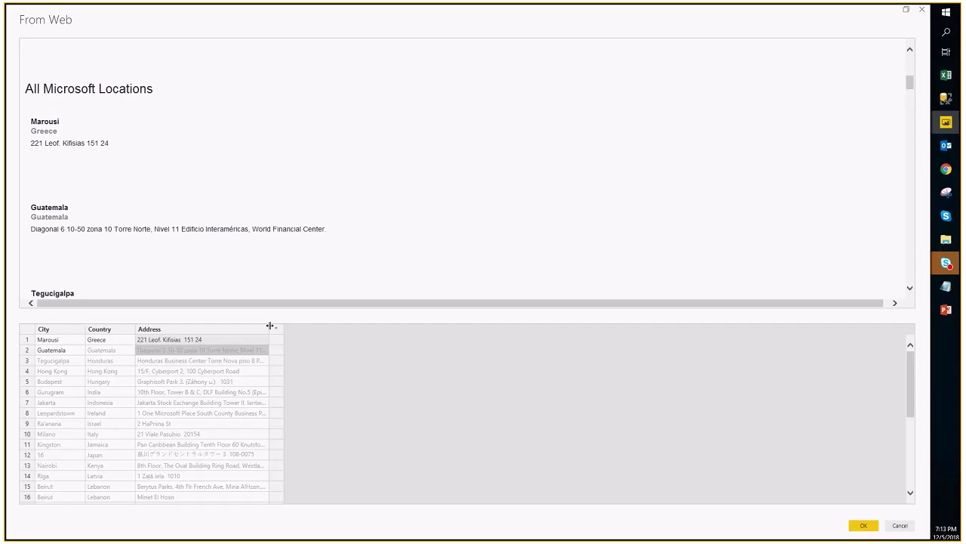
pyautogui.rightClick(264, 329)
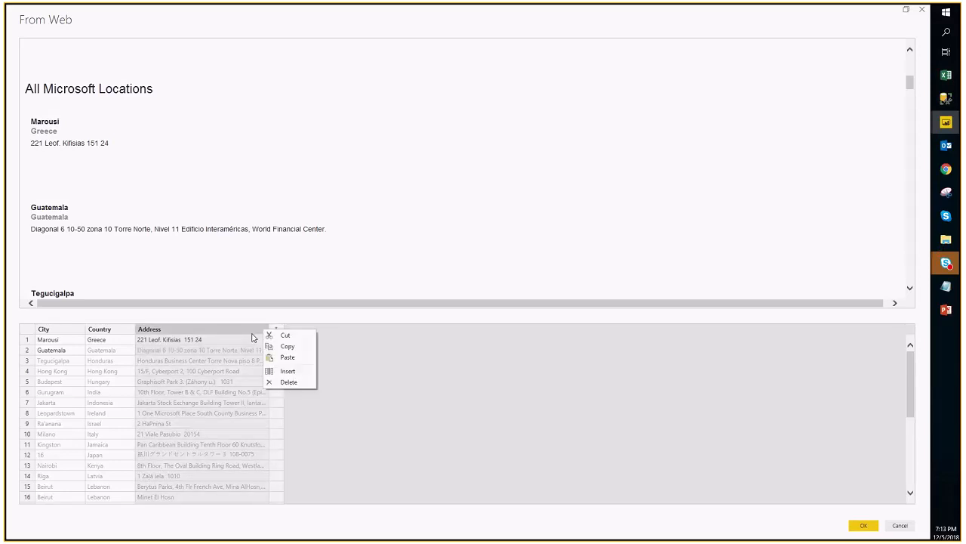
pyautogui.click(866, 526)
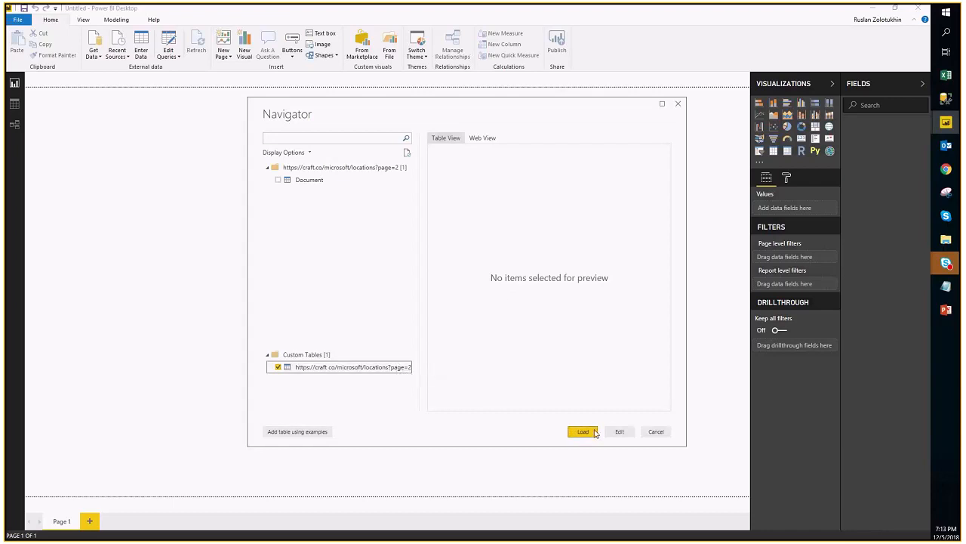
# Step: Open the custom City/Country/Address table in a maximized Power Query Editor
pyautogui.click(618, 432)
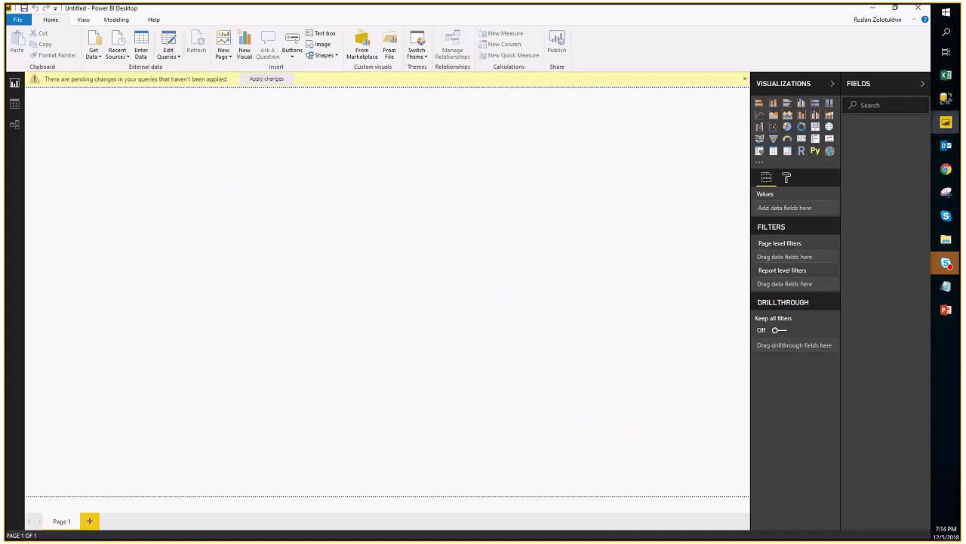
pyautogui.press('super+Left')
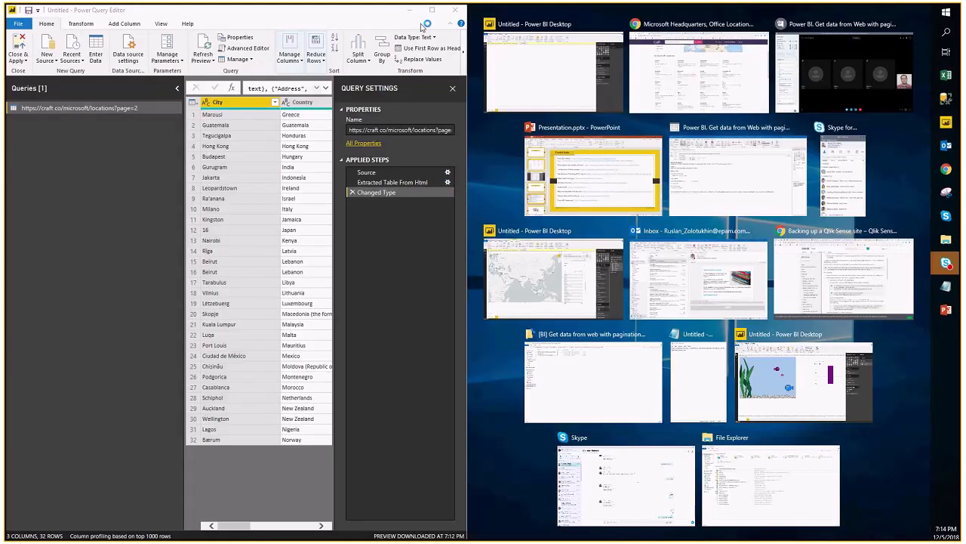
pyautogui.press('super+Up')
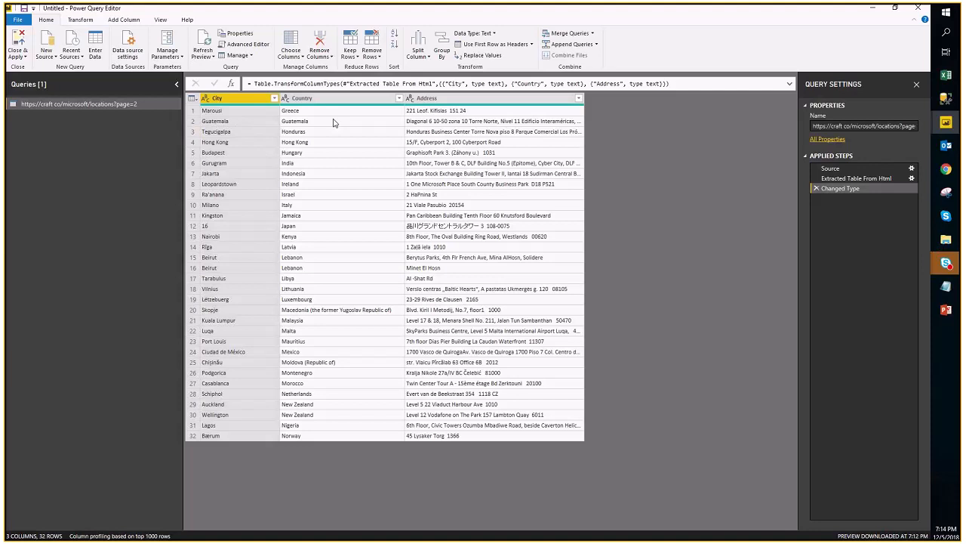
pyautogui.click(216, 113)
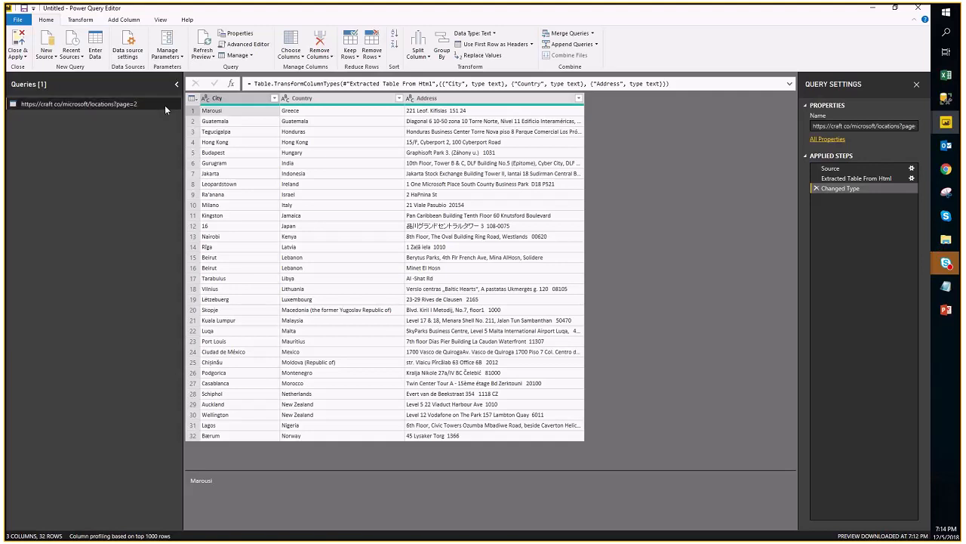
# Step: Create Query1 from New Source > Blank Query
pyautogui.click(53, 57)
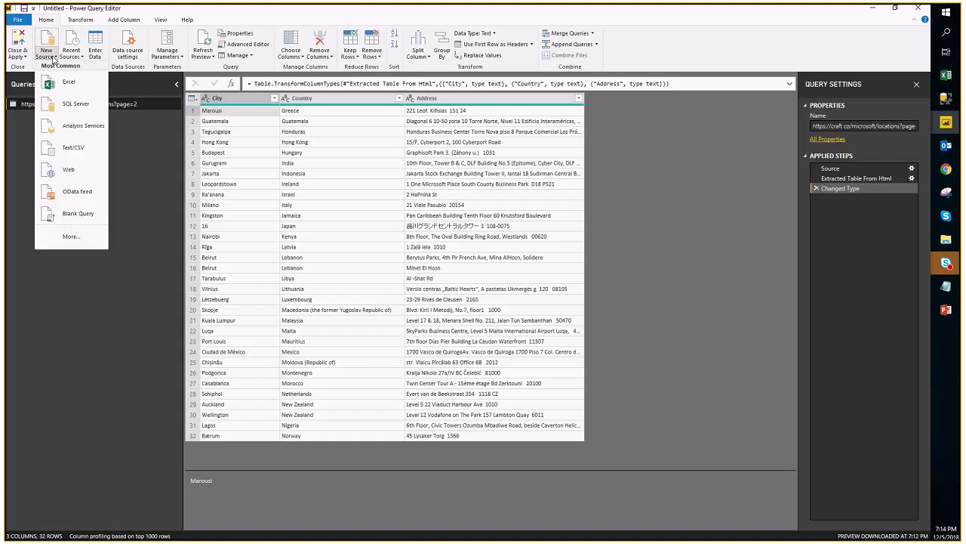
pyautogui.click(79, 215)
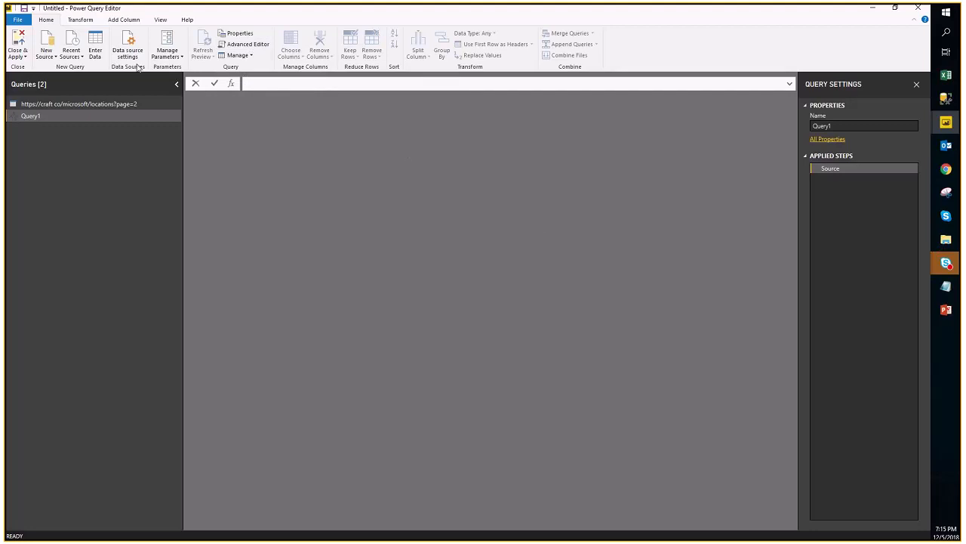
# Step: In Advanced Editor, replace Query1's empty Source with the list {1,2,3,4}
pyautogui.click(261, 46)
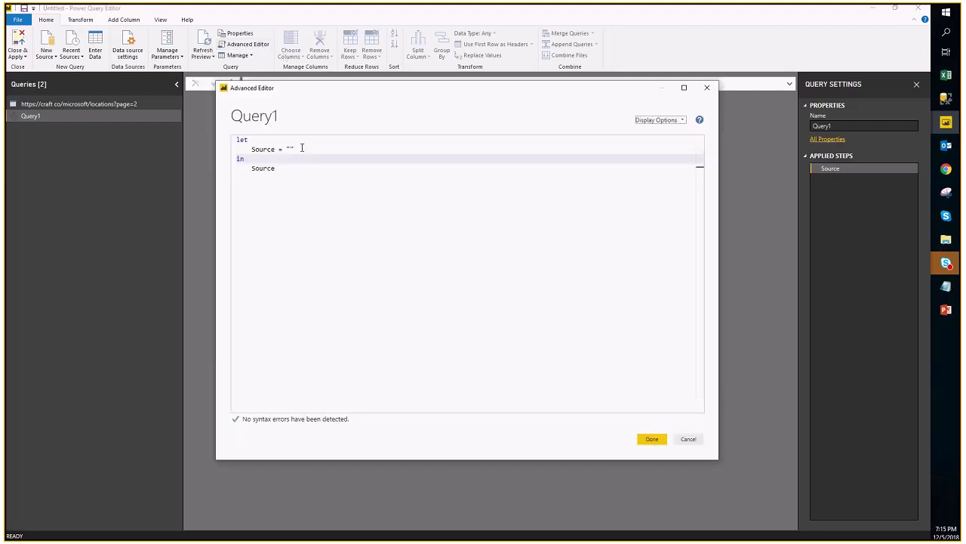
pyautogui.click(302, 148)
pyautogui.press('BackSpace')
pyautogui.press('BackSpace')
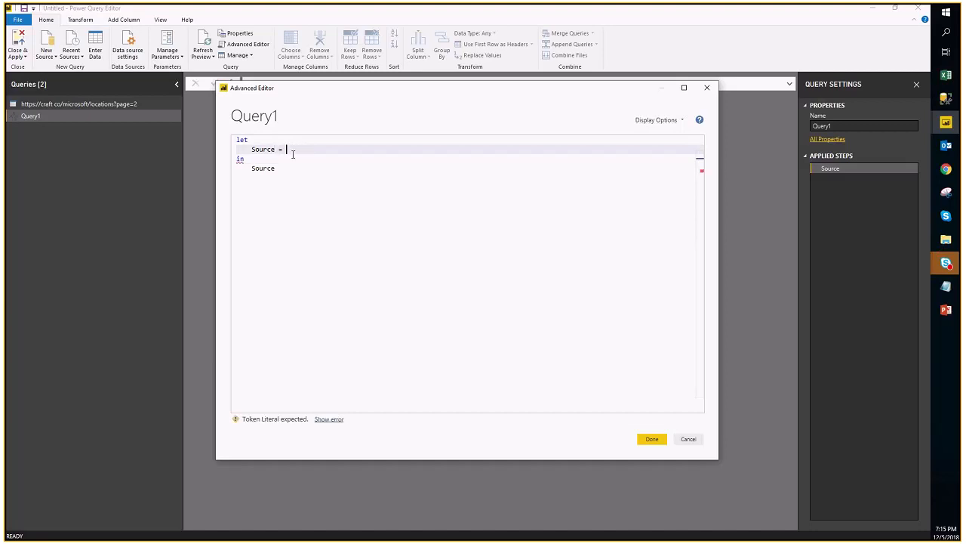
pyautogui.write('{}')
pyautogui.write('1,2,')
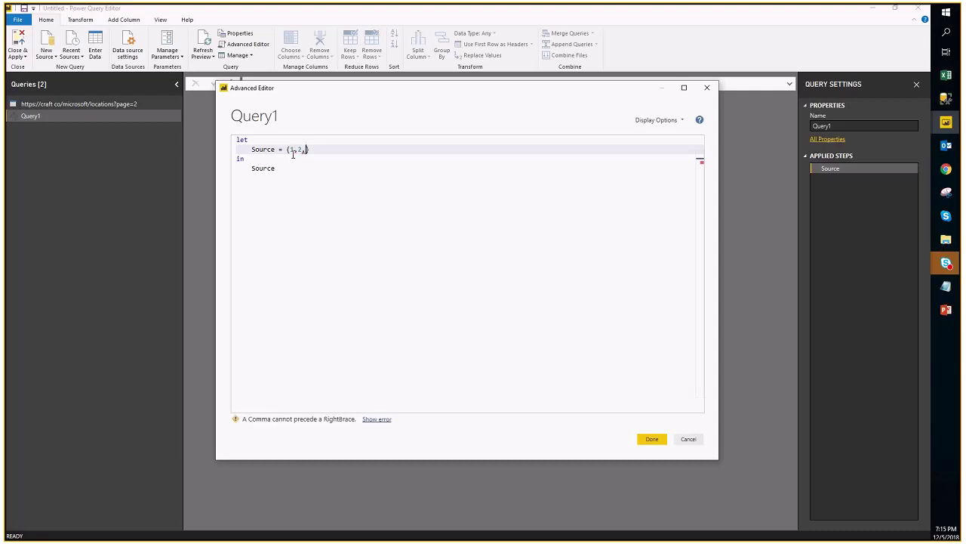
pyautogui.write('3,4')
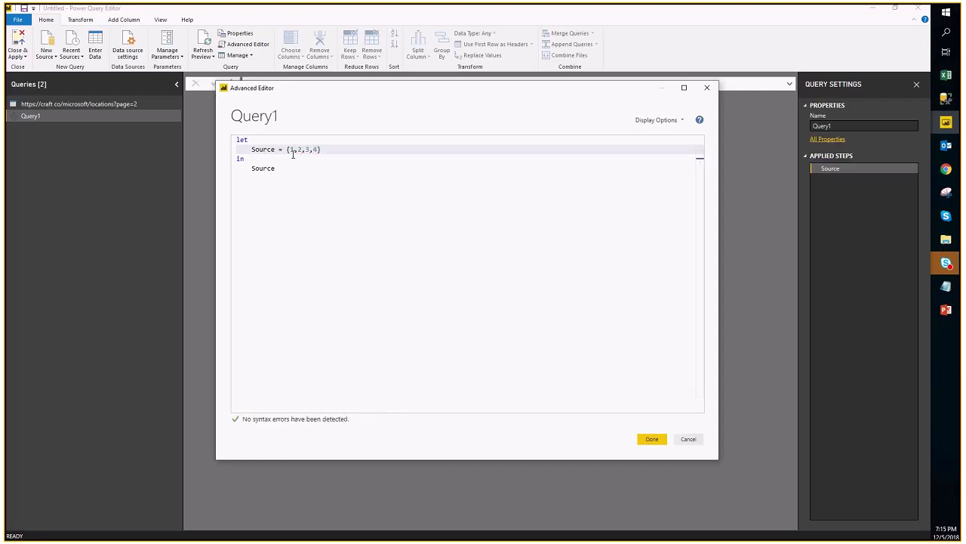
pyautogui.click(347, 150)
pyautogui.moveTo(287, 150); pyautogui.dragTo(341, 152)
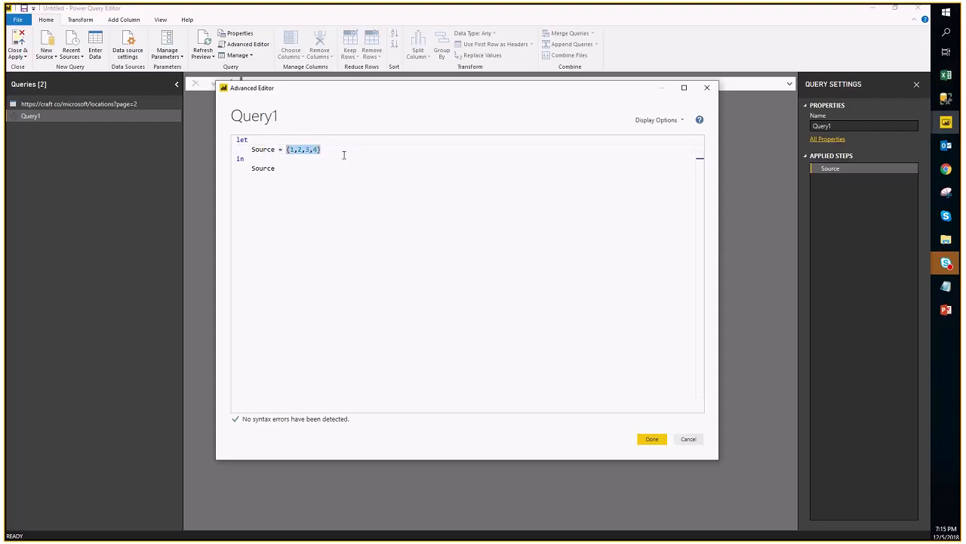
pyautogui.press('Down')
pyautogui.click(649, 440)
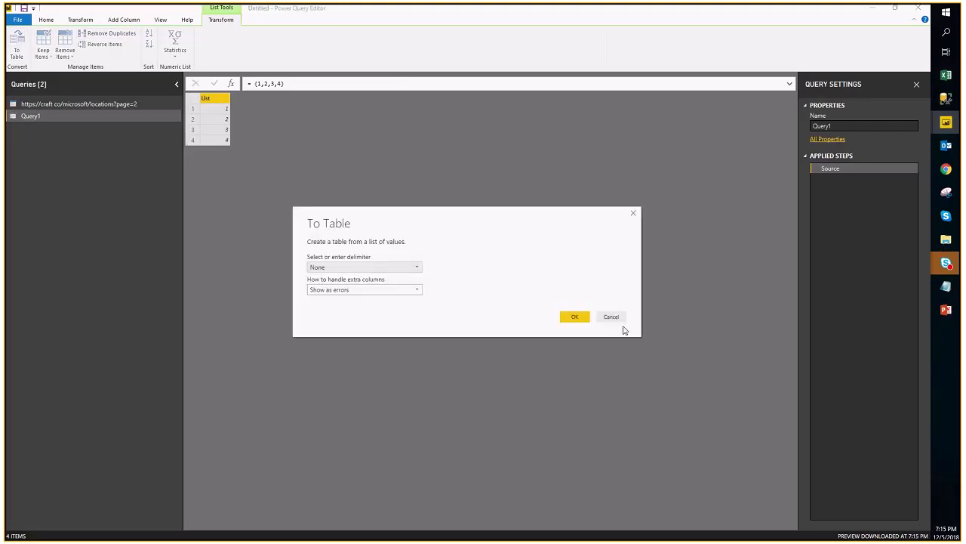
# Step: Convert the list to a table, type Column1 as Whole Number, and reselect the craft.co query
pyautogui.click(574, 317)
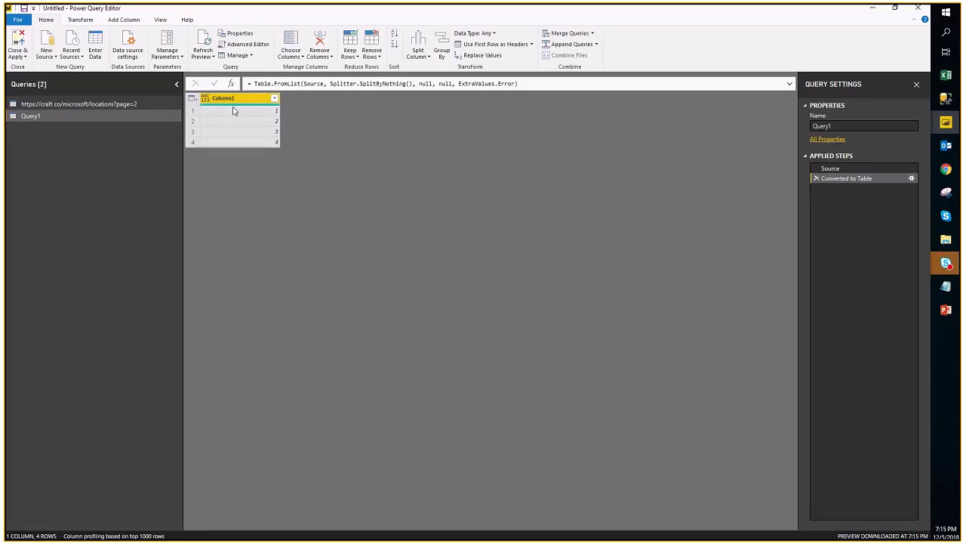
pyautogui.click(206, 99)
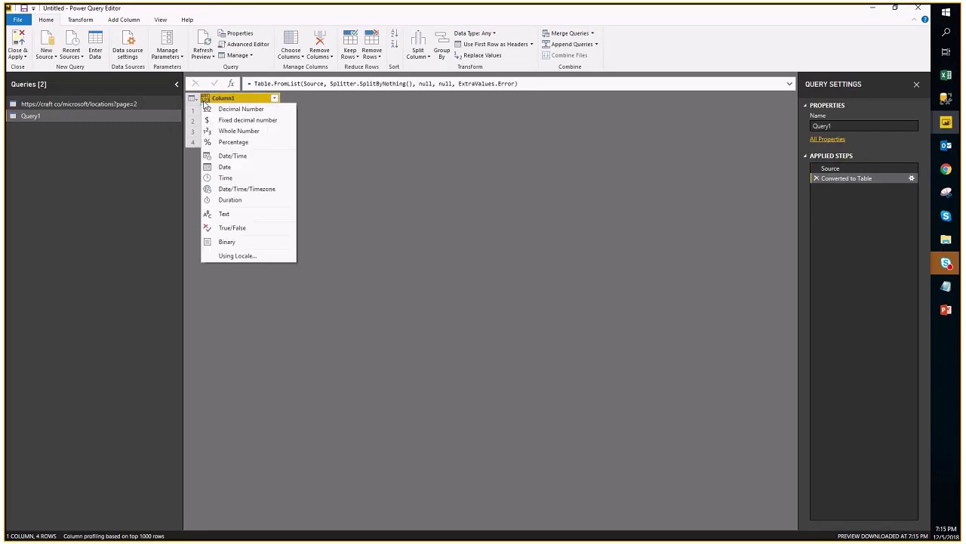
pyautogui.click(236, 132)
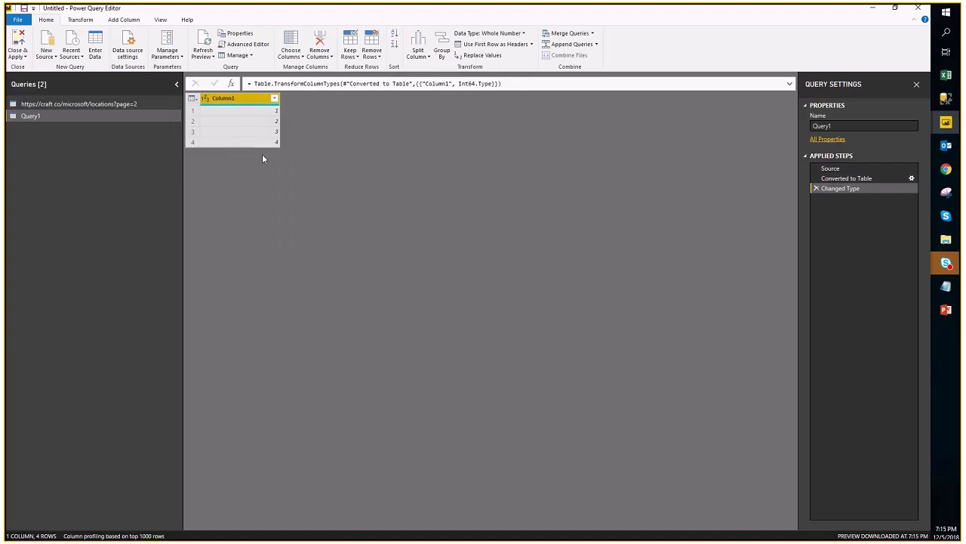
pyautogui.click(131, 104)
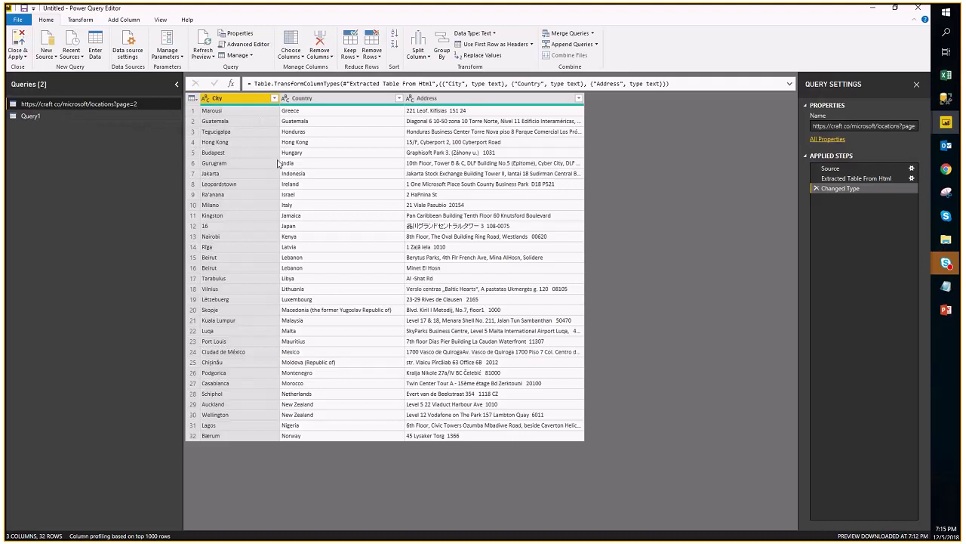
# Step: Add a new first line '(varPageID as number) =>' above let in the query's M code
pyautogui.click(245, 44)
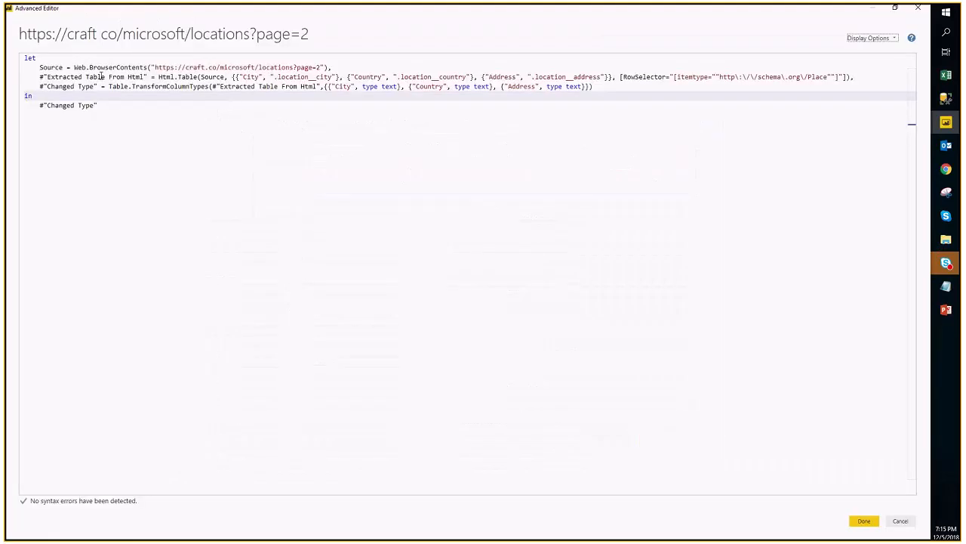
pyautogui.doubleClick(29, 59)
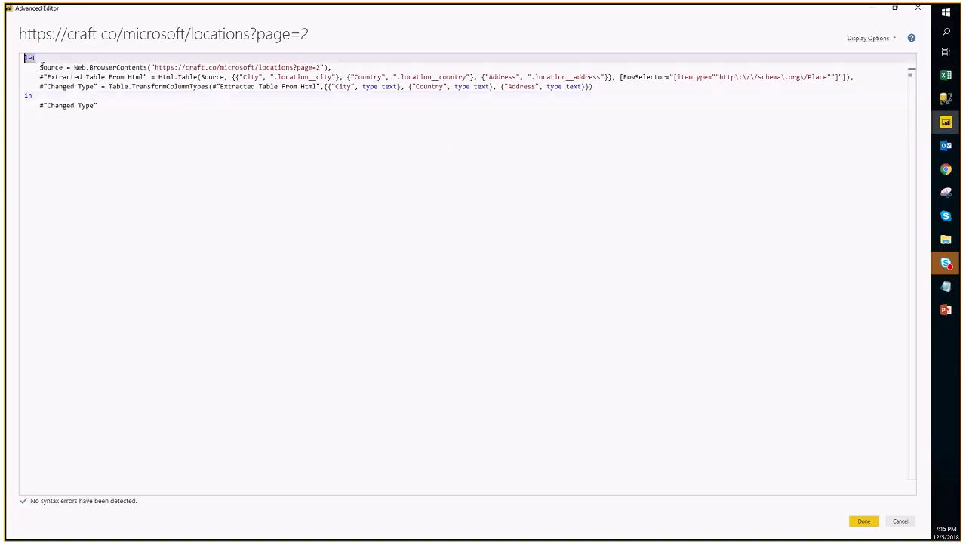
pyautogui.press('Return')
pyautogui.press('Up')
pyautogui.write('(')
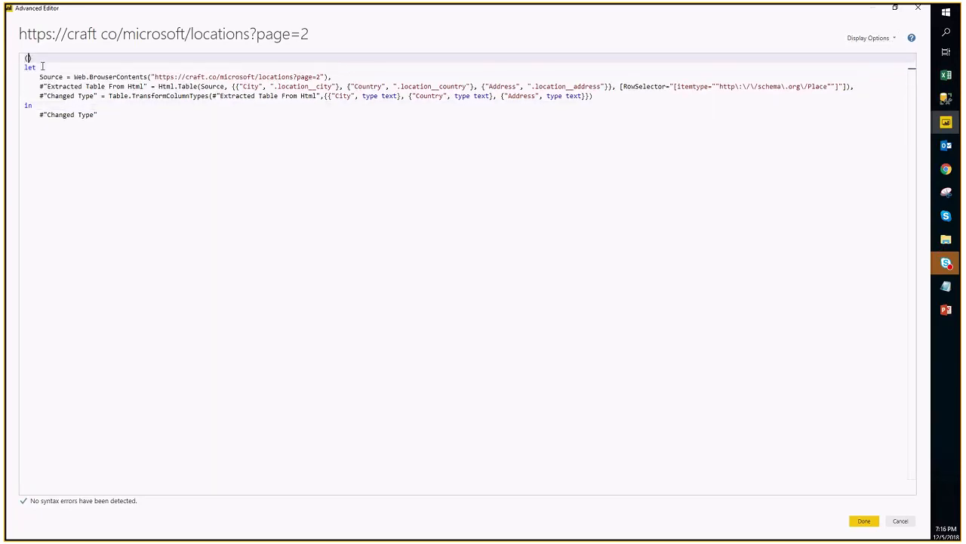
pyautogui.click(316, 76)
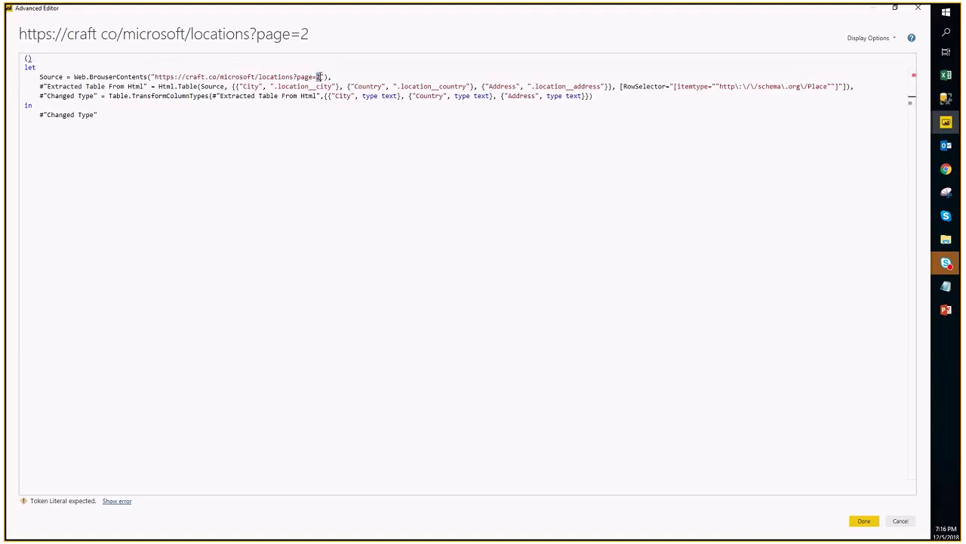
pyautogui.click(317, 77)
pyautogui.write('"')
pyautogui.click(27, 58)
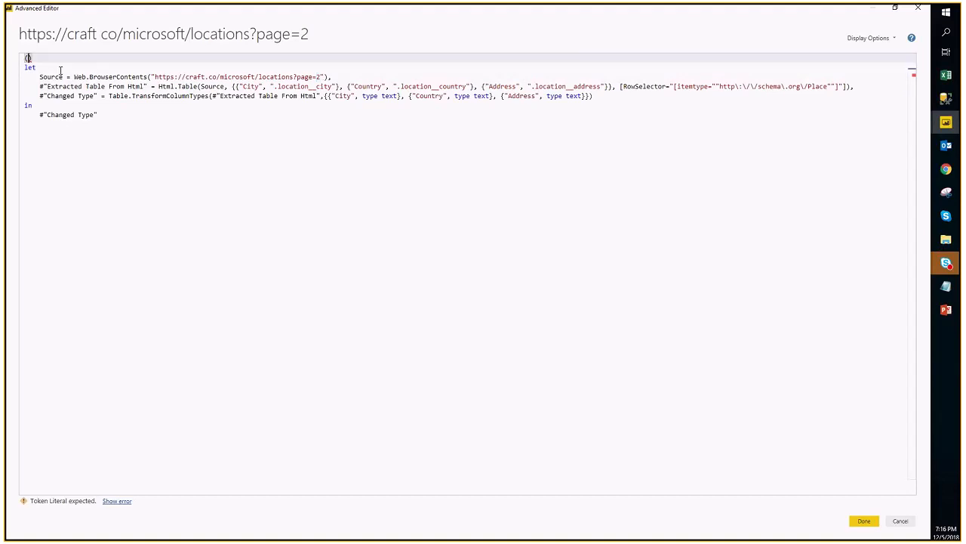
pyautogui.write('var')
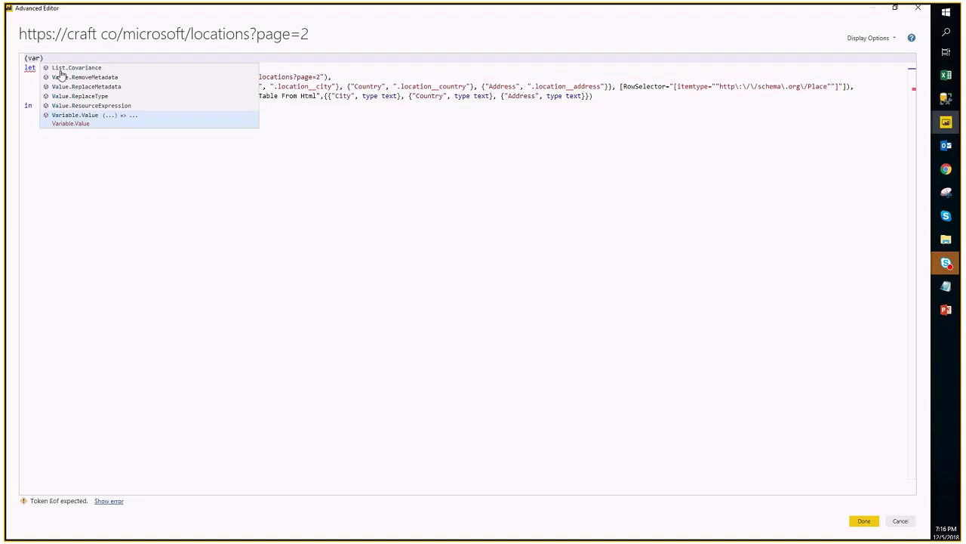
pyautogui.write('Page')
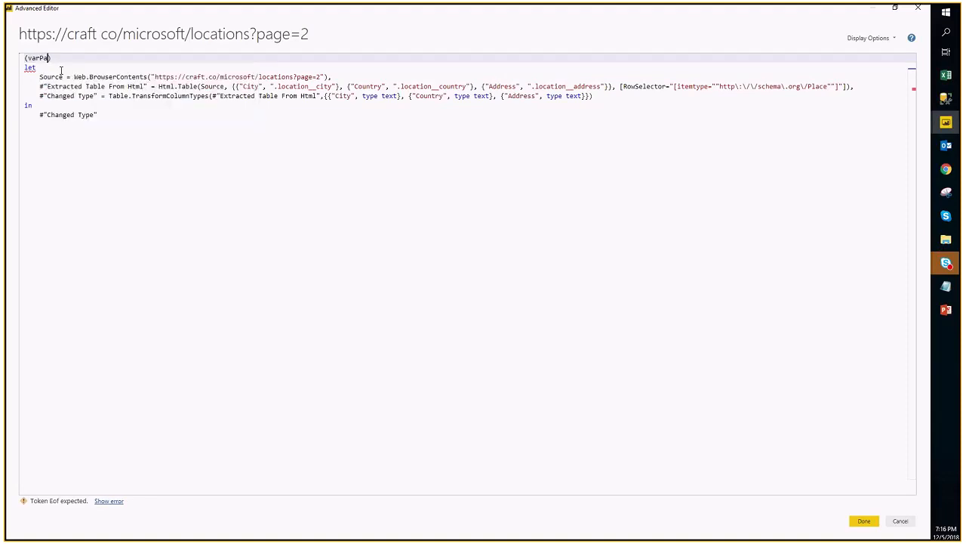
pyautogui.write('ID as number')
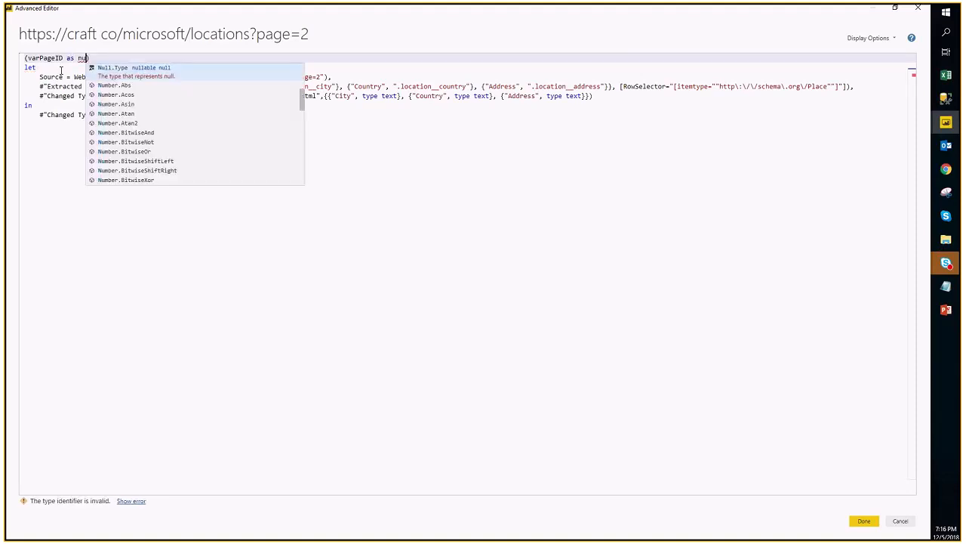
pyautogui.click(120, 59)
pyautogui.write('=>')
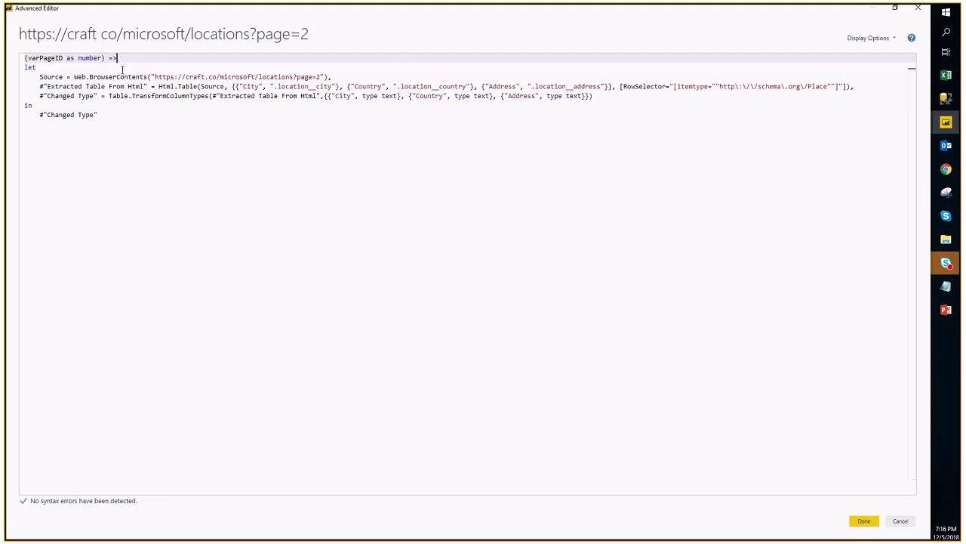
# Step: Replace the fixed page 2 in the Source URL with '" & varPageID'
pyautogui.click(320, 77)
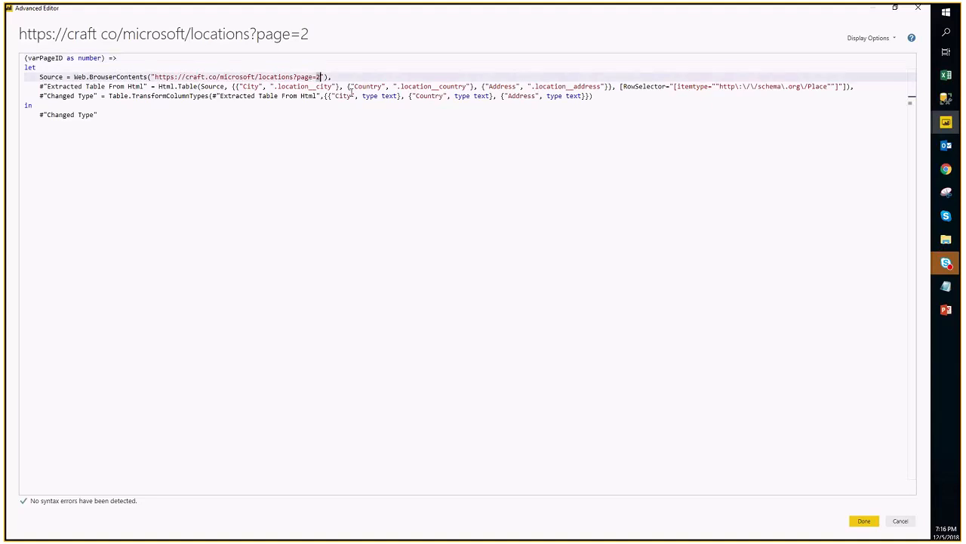
pyautogui.press('BackSpace')
pyautogui.press('Right')
pyautogui.write('& ')
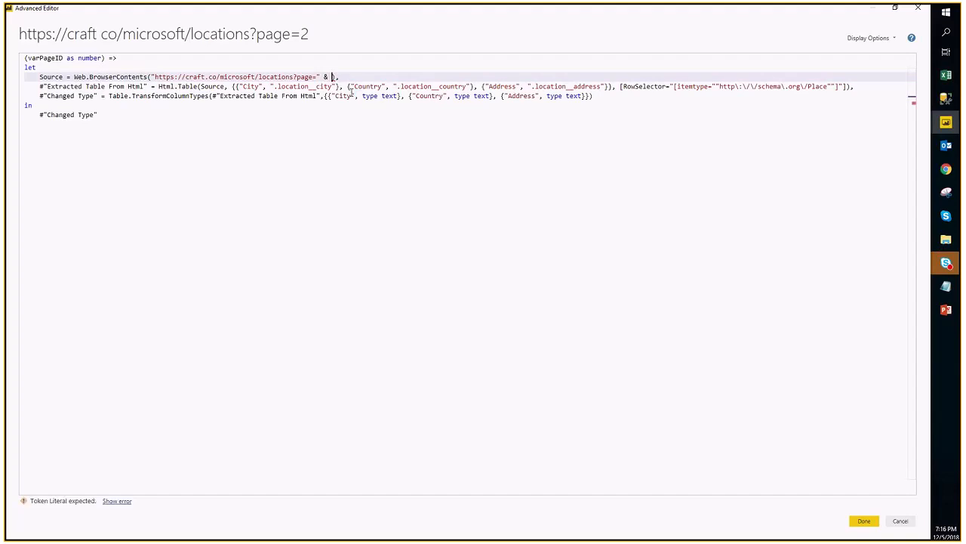
pyautogui.write('var')
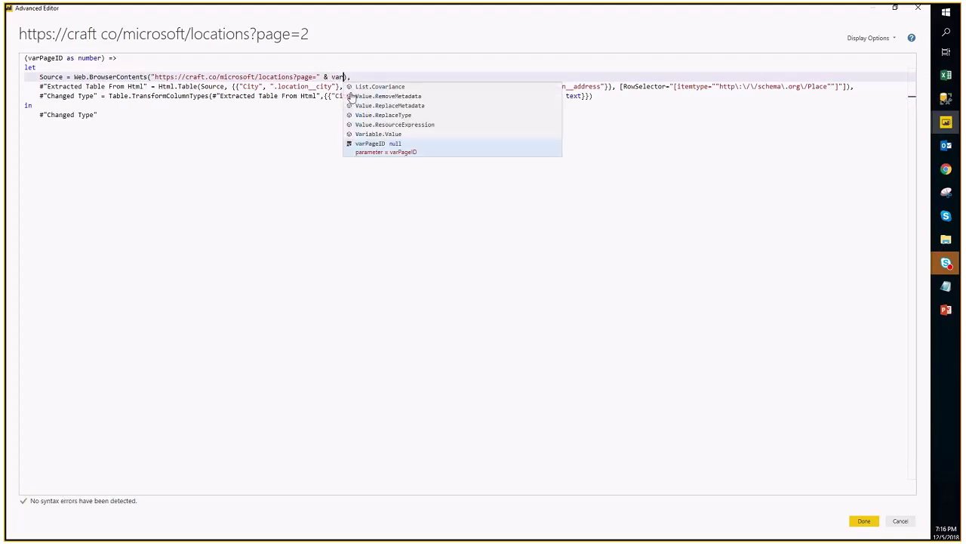
pyautogui.write('PageID')
pyautogui.click(352, 96)
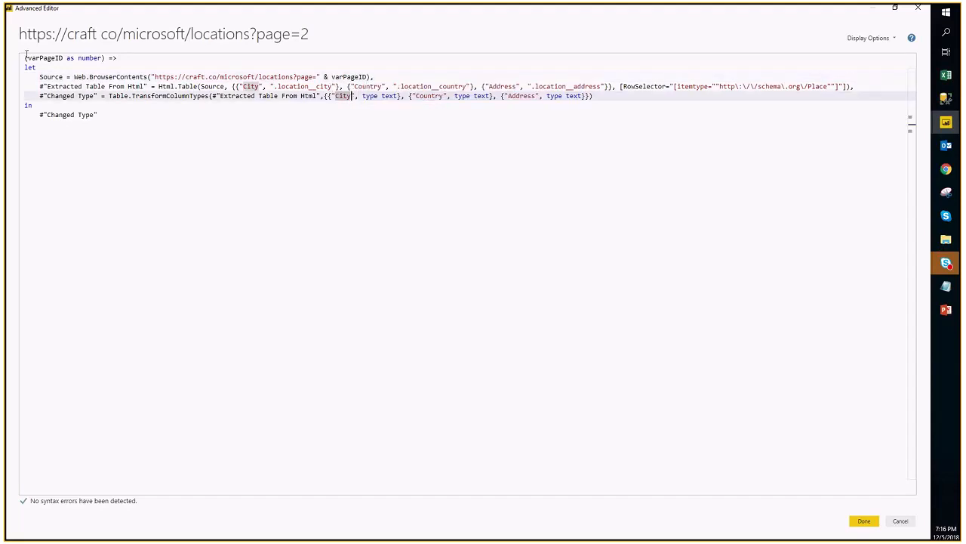
# Step: Wrap varPageID in Number.ToText so the URL ends page=" & Number.ToText(varPageID)
pyautogui.moveTo(23, 60); pyautogui.dragTo(111, 58)
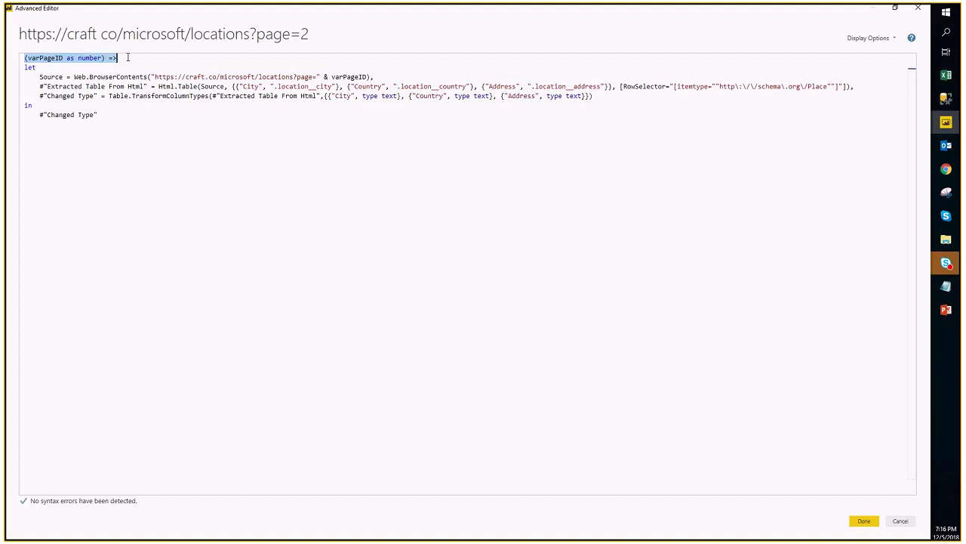
pyautogui.doubleClick(95, 58)
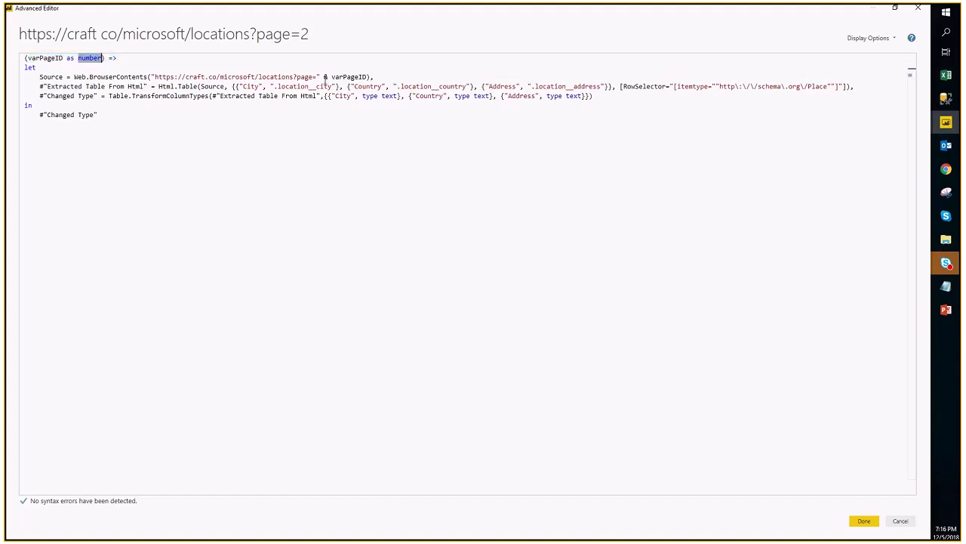
pyautogui.doubleClick(366, 76)
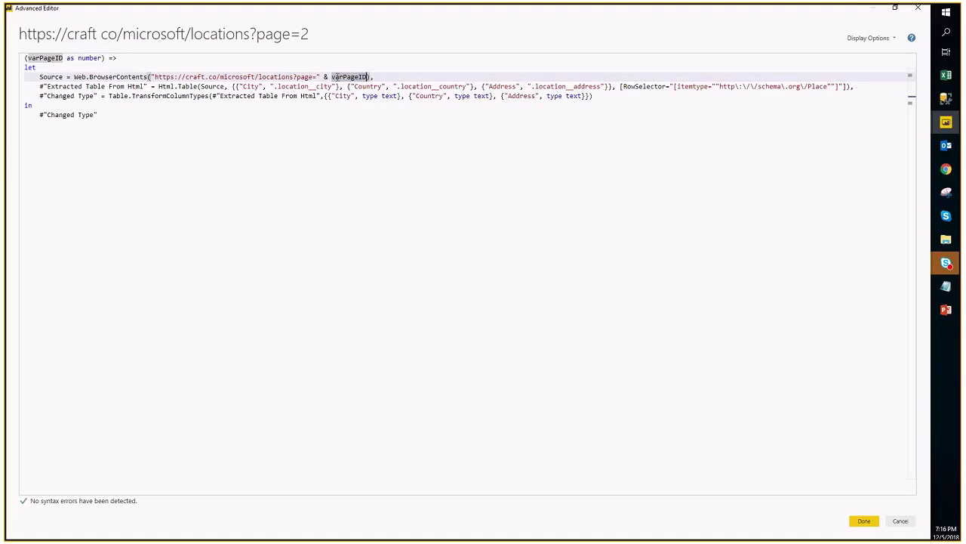
pyautogui.click(333, 76)
pyautogui.doubleClick(326, 76)
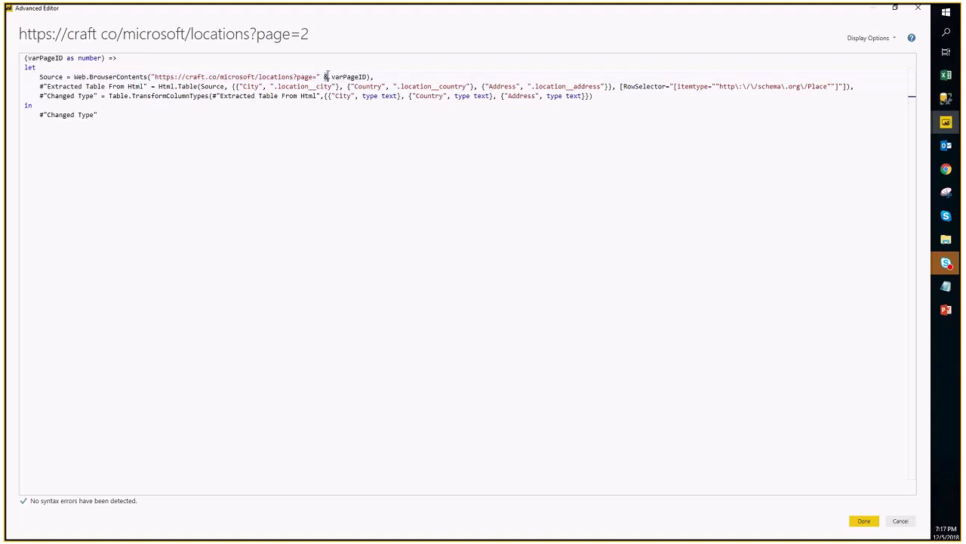
pyautogui.moveTo(316, 77); pyautogui.dragTo(236, 77)
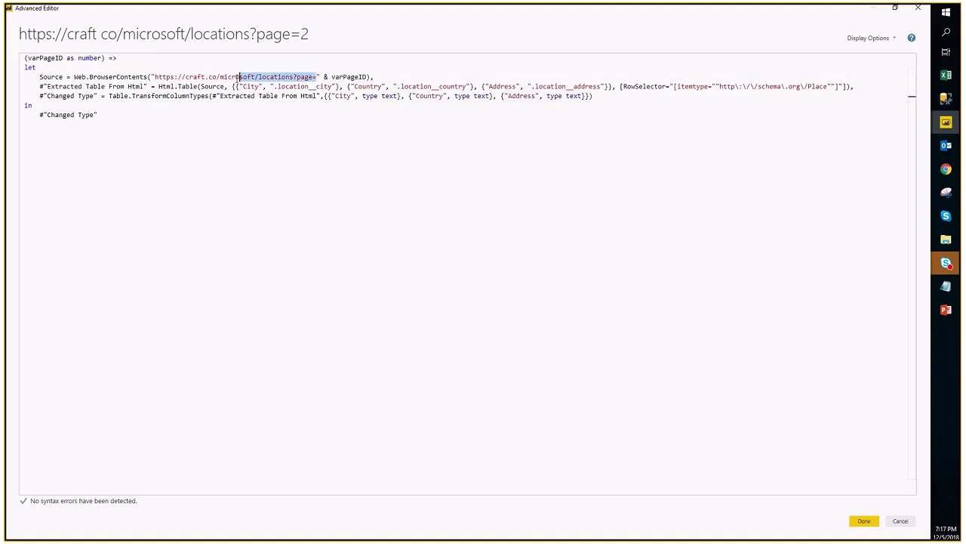
pyautogui.doubleClick(340, 77)
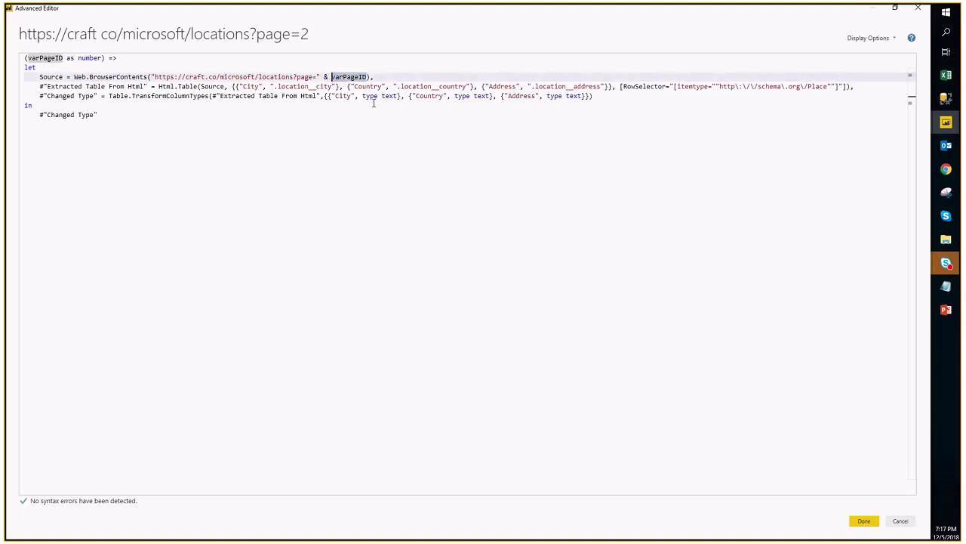
pyautogui.press('Left')
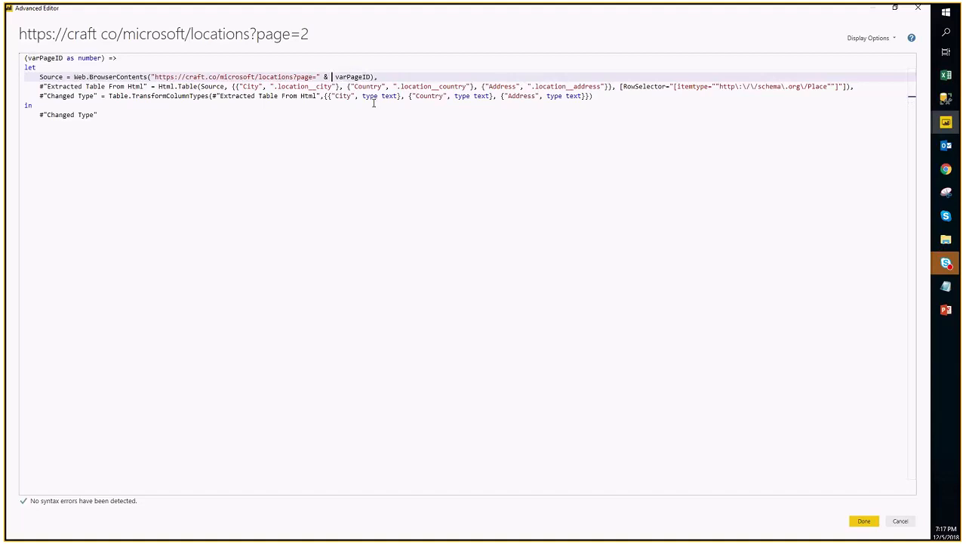
pyautogui.write('Num')
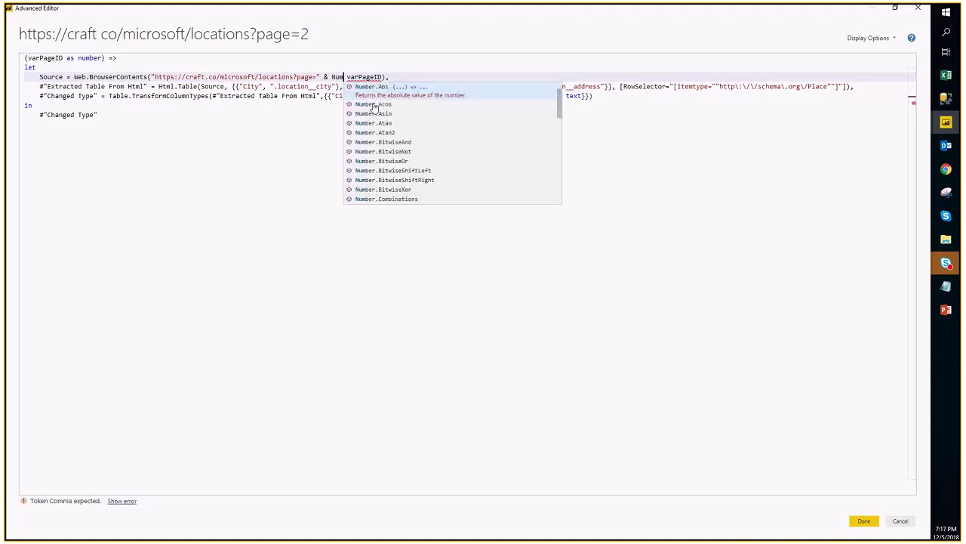
pyautogui.write('ber.ToText(')
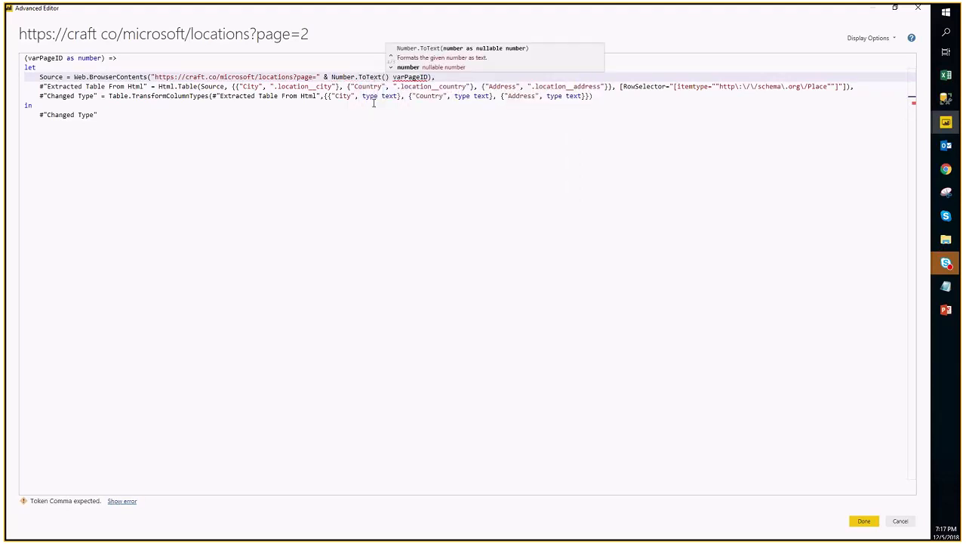
pyautogui.press('Delete')
pyautogui.press('Delete')
pyautogui.hotkey('ctrl', 'Right')
pyautogui.press('Right')
pyautogui.write(')')
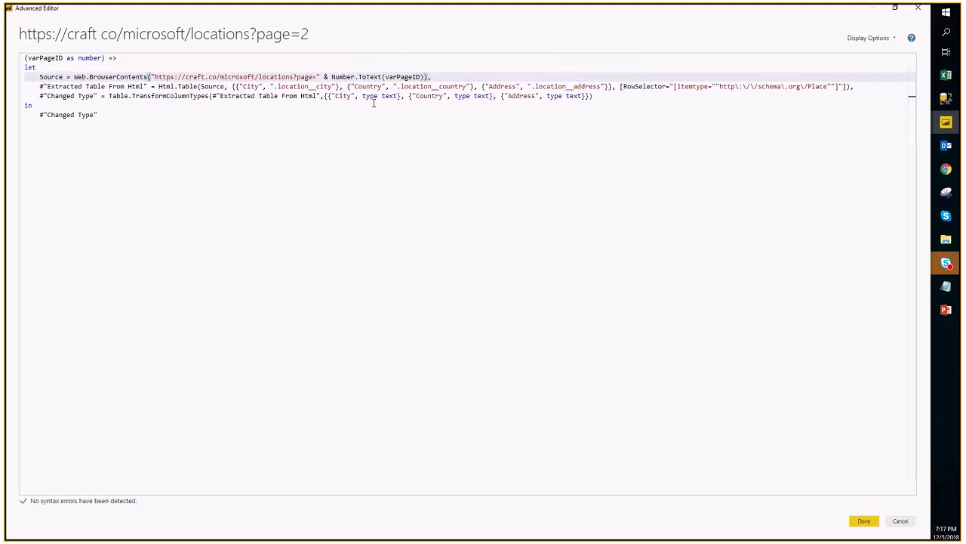
pyautogui.click(372, 105)
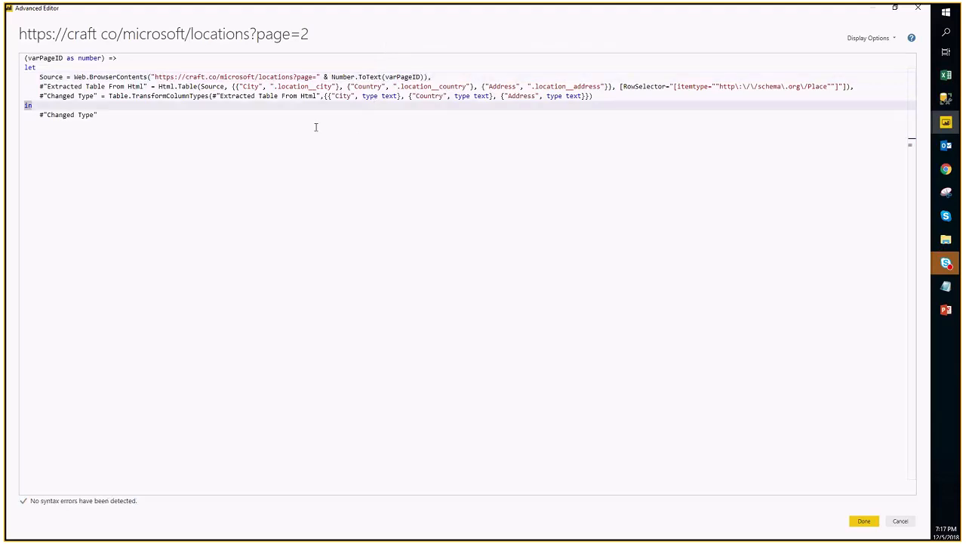
# Step: Close the editor with Done and rename the function query to fnGetMSOfficesByPageID
pyautogui.click(864, 521)
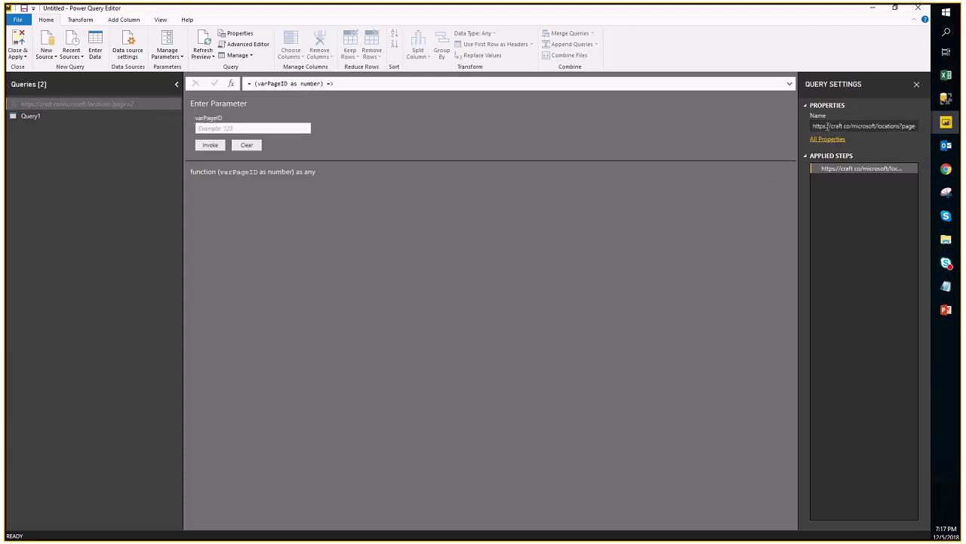
pyautogui.moveTo(814, 127); pyautogui.dragTo(927, 133)
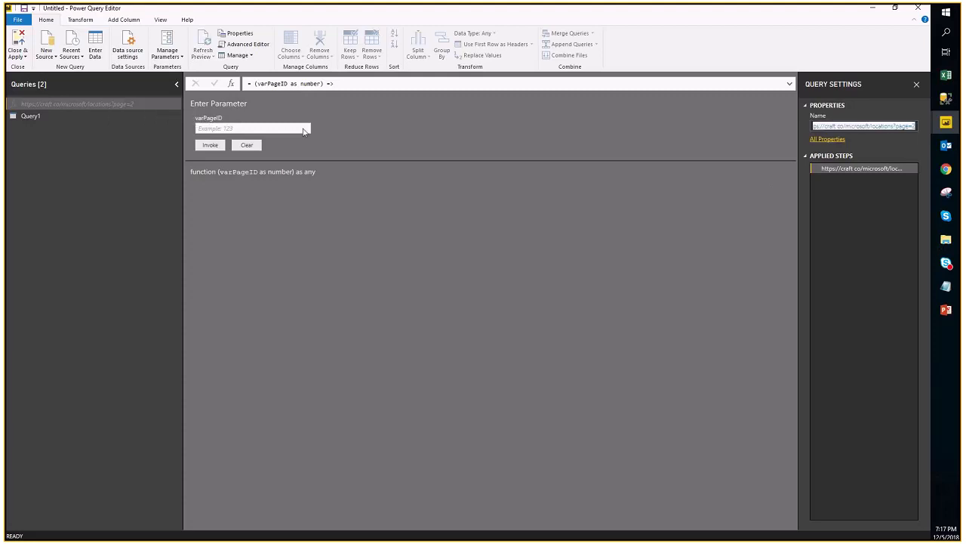
pyautogui.rightClick(83, 103)
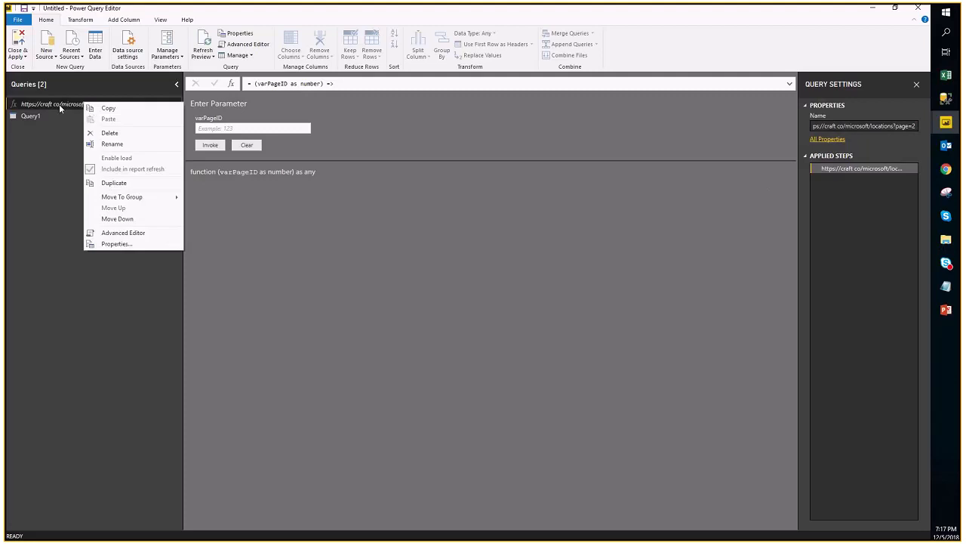
pyautogui.click(126, 144)
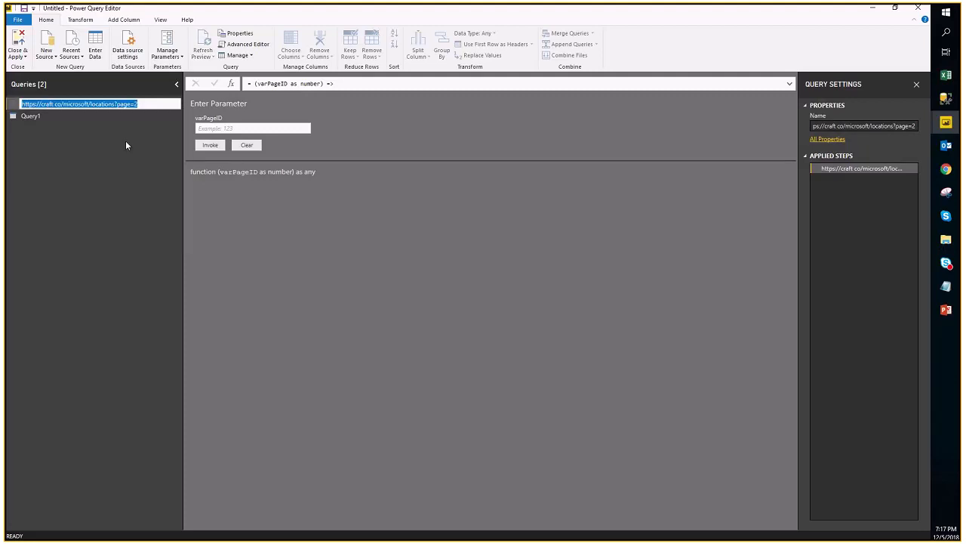
pyautogui.write('fn')
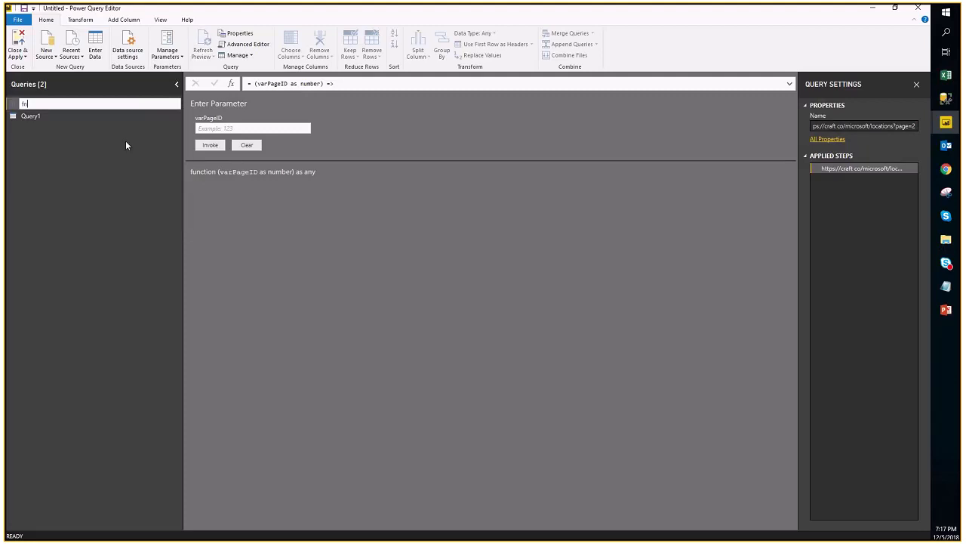
pyautogui.write('GetMSOFficesByPageID')
pyautogui.press('Return')
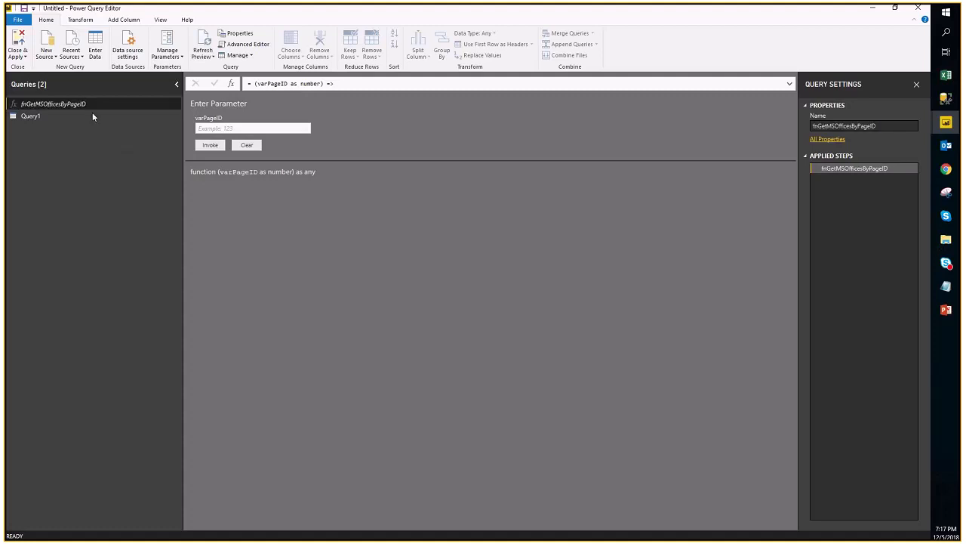
pyautogui.click(276, 129)
pyautogui.click(275, 129)
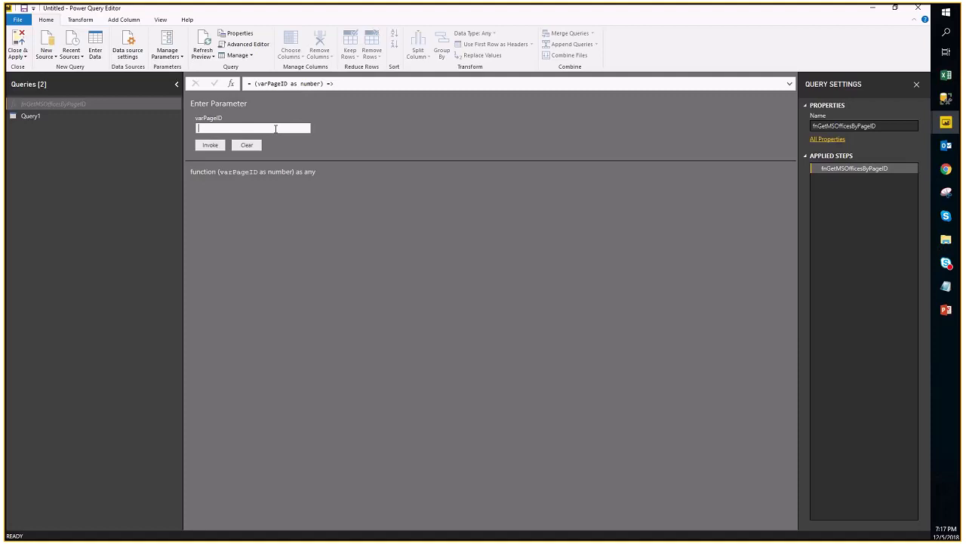
# Step: Invoke the function with varPageID 3 and check the Praha 4 and Nicosia city values
pyautogui.write('3')
pyautogui.click(208, 145)
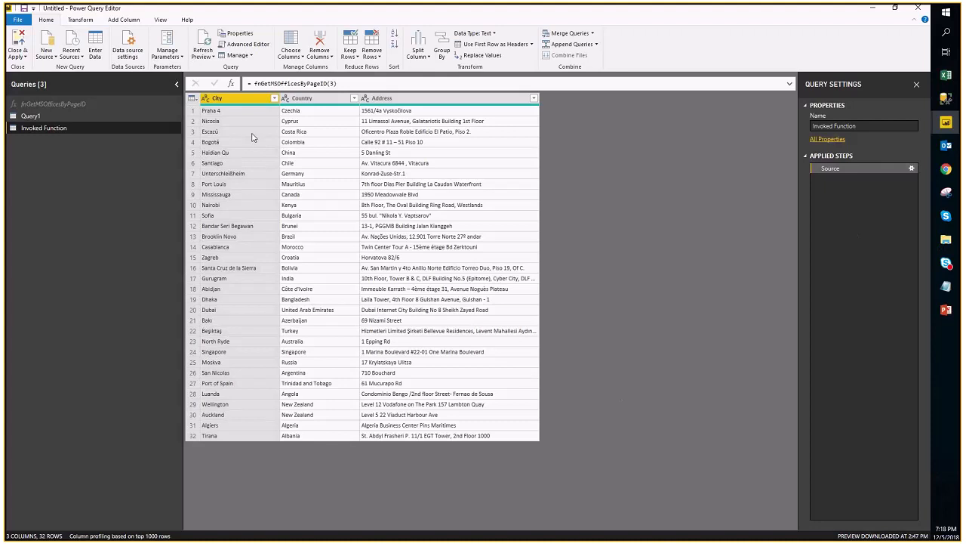
pyautogui.click(243, 111)
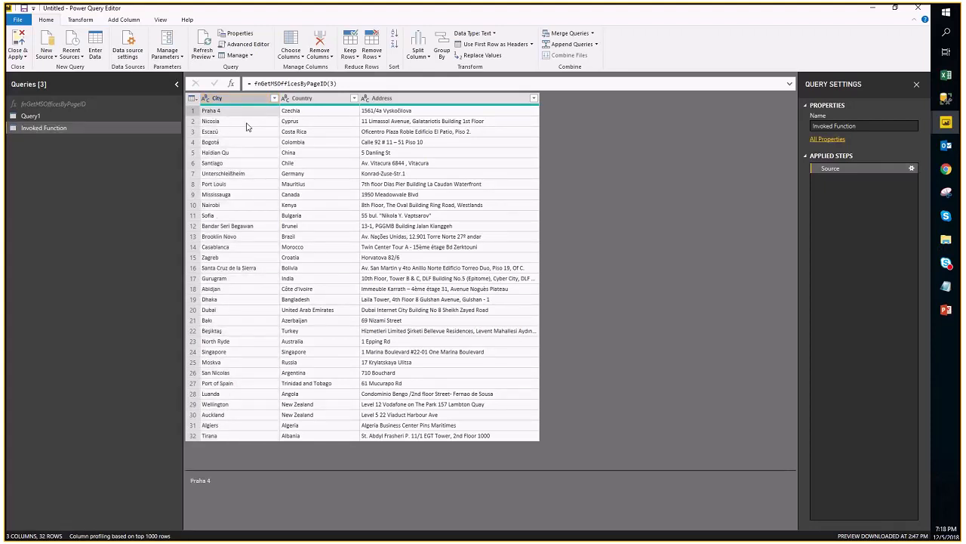
pyautogui.click(244, 122)
pyautogui.click(942, 174)
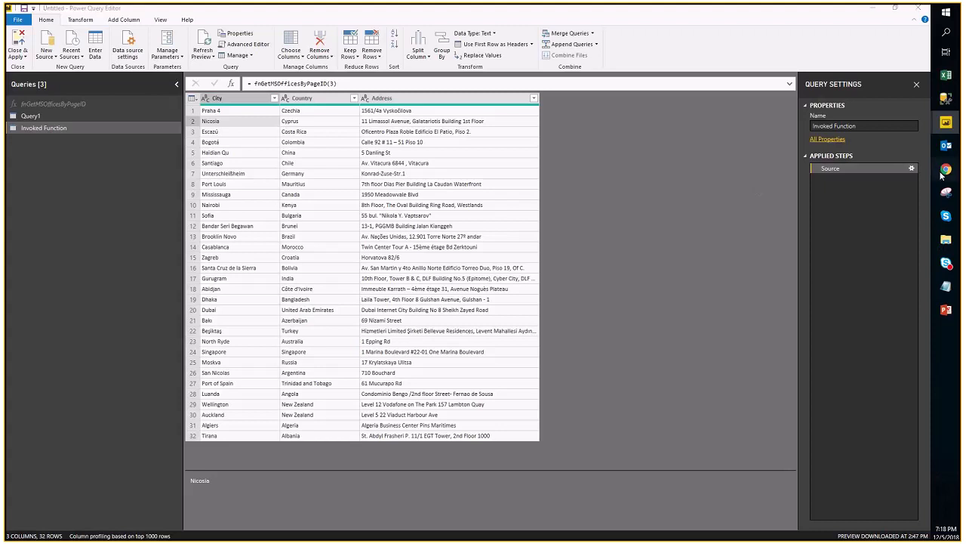
pyautogui.scroll(-3, 212, 281)
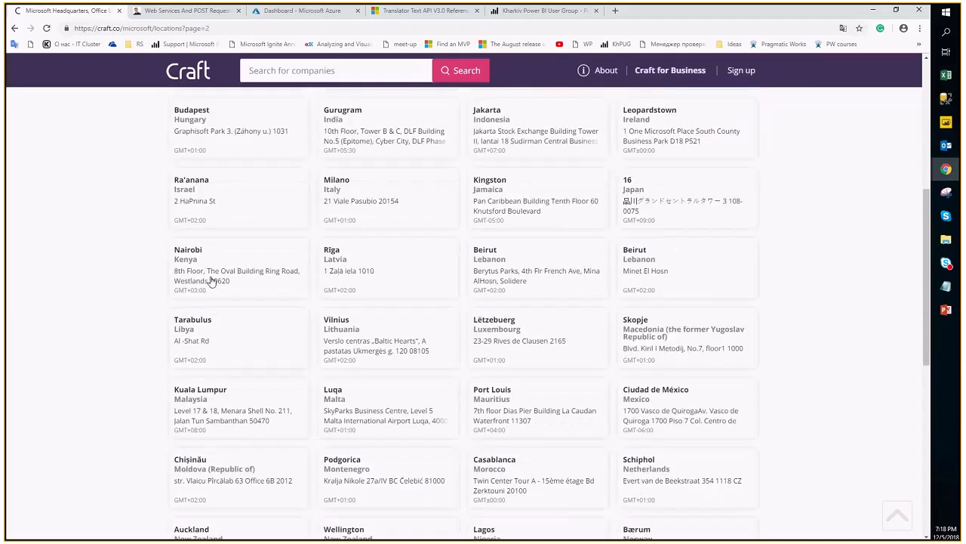
# Step: Go to page 3 of Craft's Microsoft office locations list to compare with the query
pyautogui.scroll(-5, 212, 281)
pyautogui.click(479, 312)
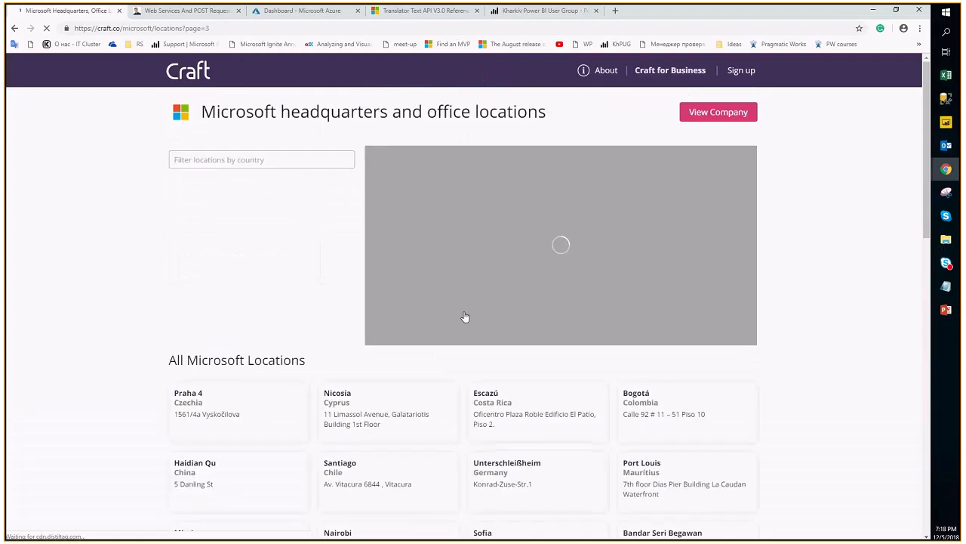
pyautogui.scroll(-2, 222, 291)
pyautogui.scroll(-1, 190, 403)
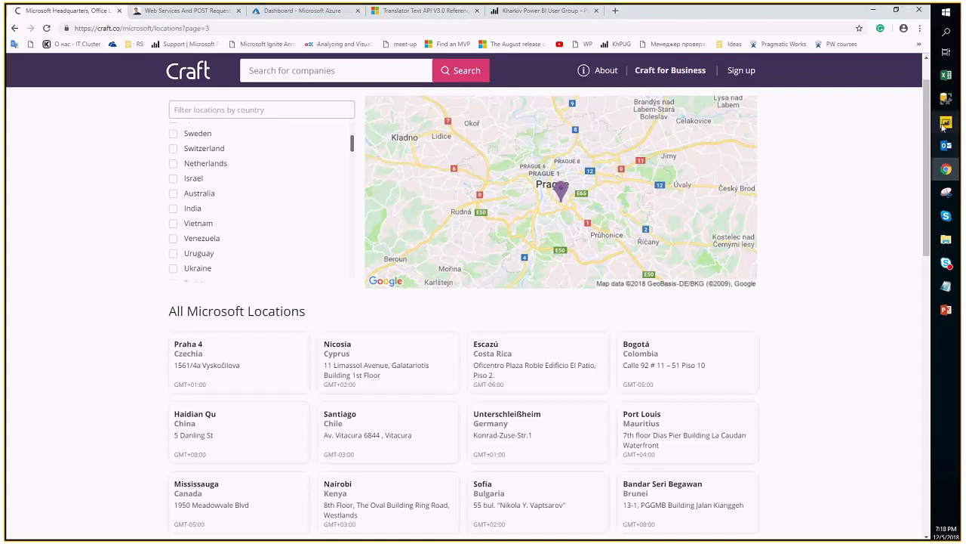
# Step: Delete the Invoked Function query from the Queries pane
pyautogui.moveTo(943, 124)
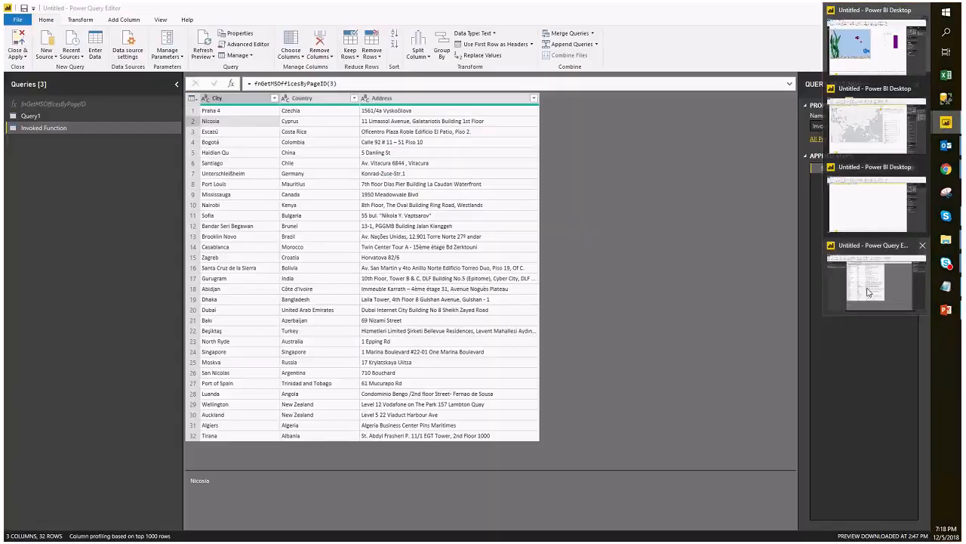
pyautogui.click(868, 292)
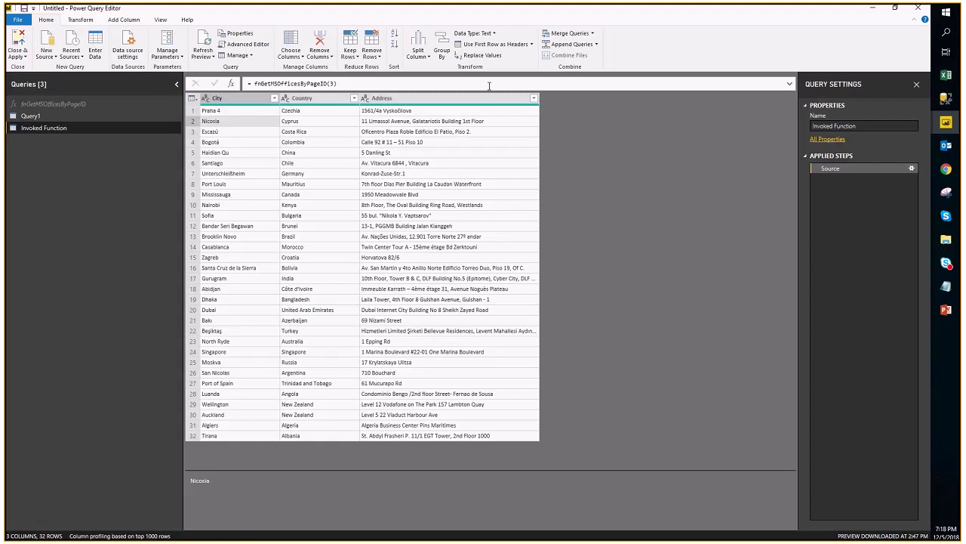
pyautogui.rightClick(68, 129)
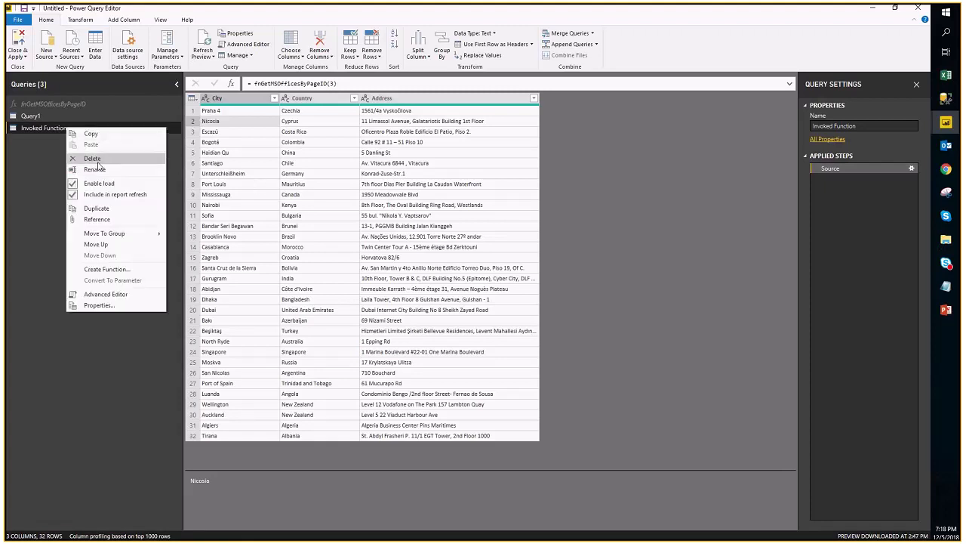
pyautogui.click(92, 159)
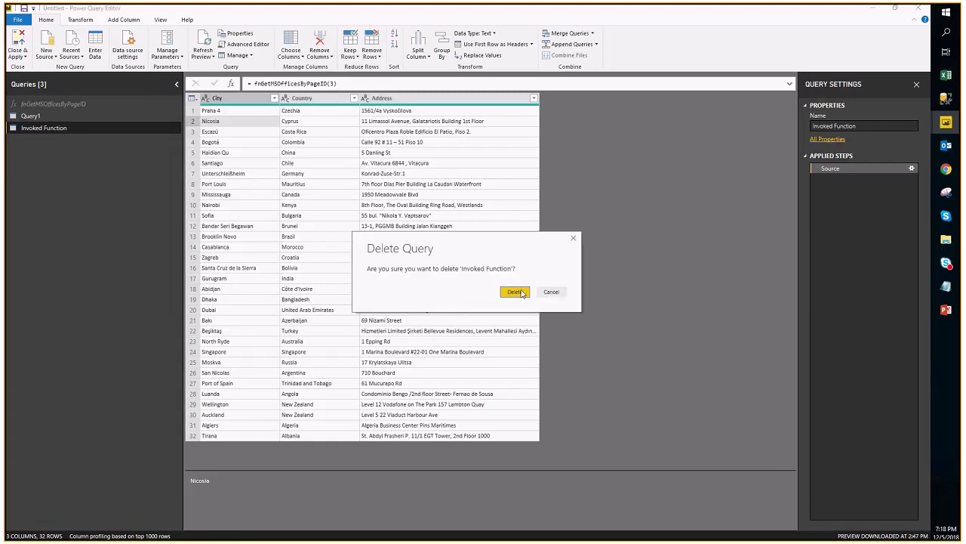
pyautogui.click(520, 290)
# Step: Rename Query1 to MSOffices and review its Column1 page numbers
pyautogui.click(48, 117)
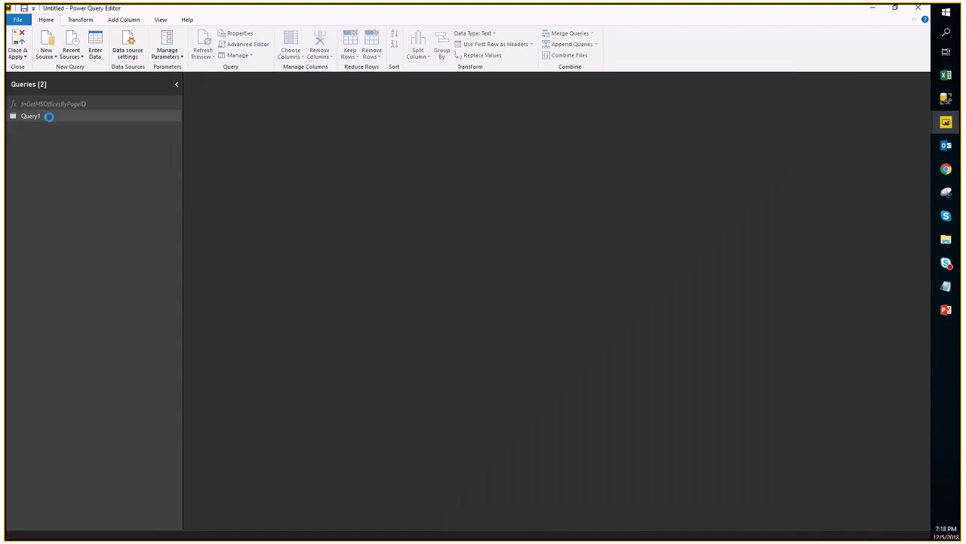
pyautogui.rightClick(33, 120)
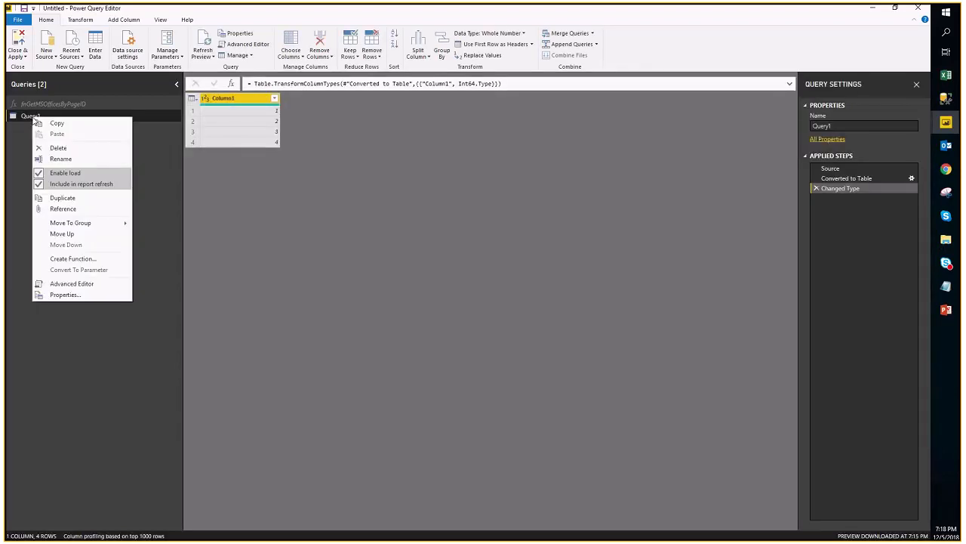
pyautogui.click(65, 160)
pyautogui.write('MSOffices')
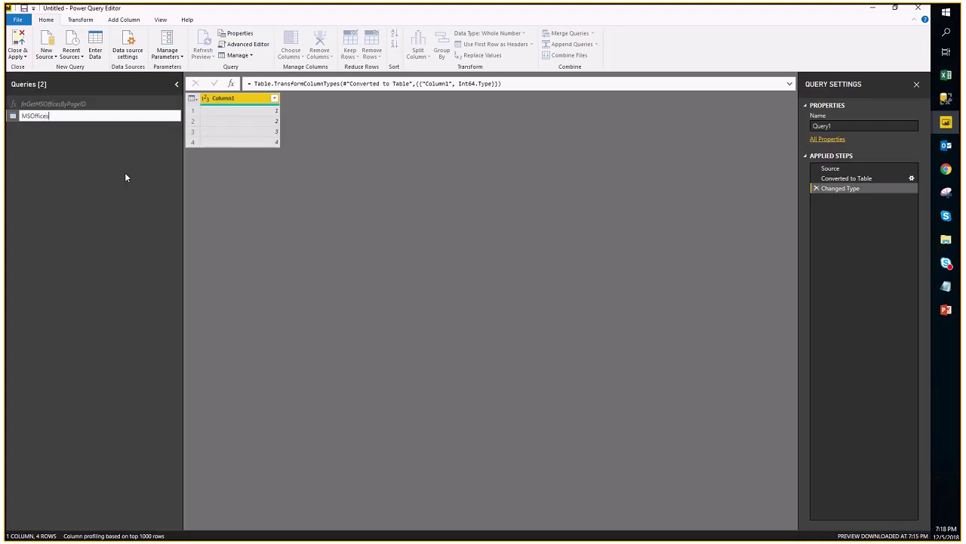
pyautogui.press('Return')
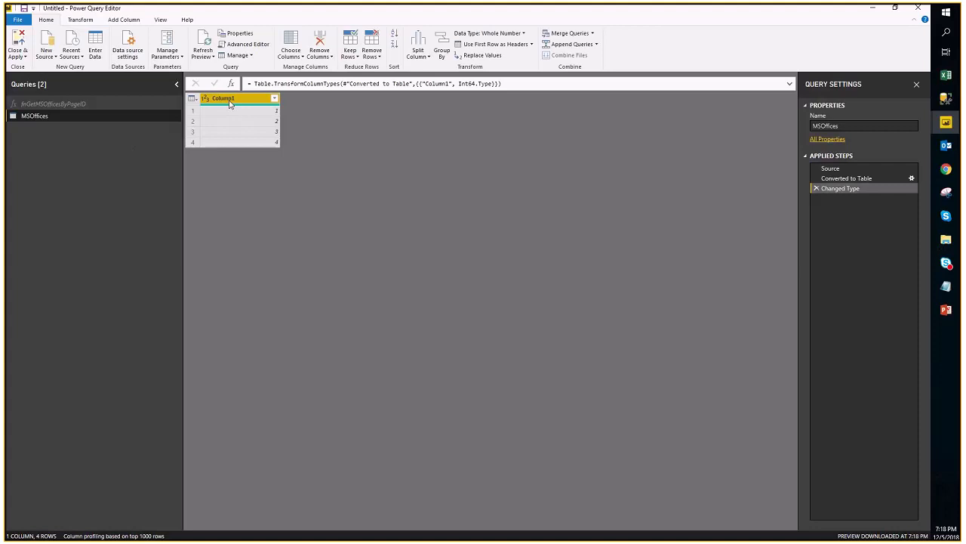
pyautogui.click(275, 115)
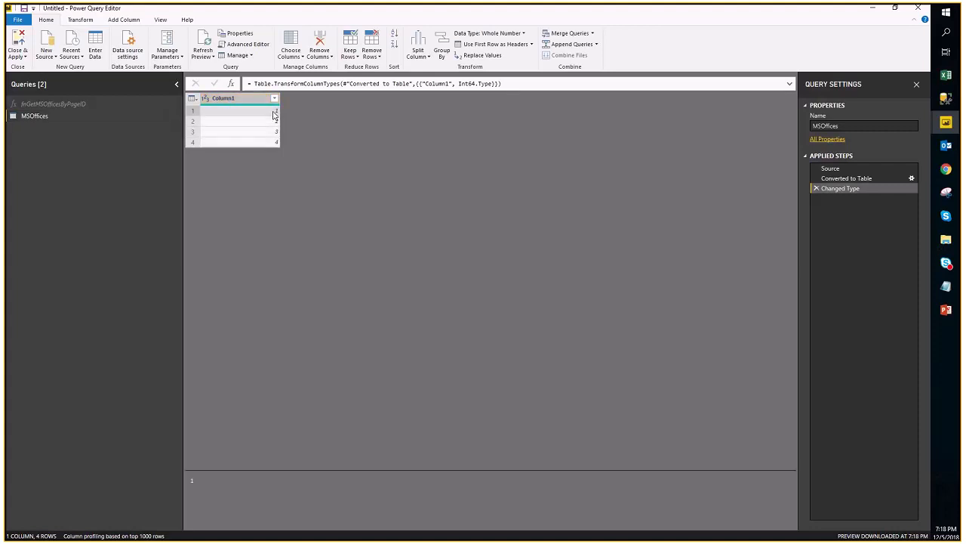
pyautogui.click(269, 133)
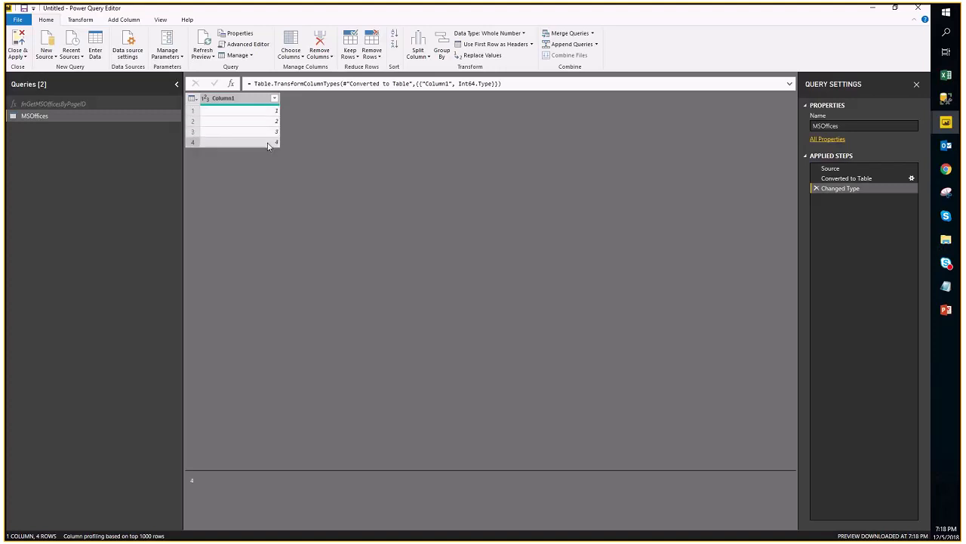
pyautogui.click(63, 104)
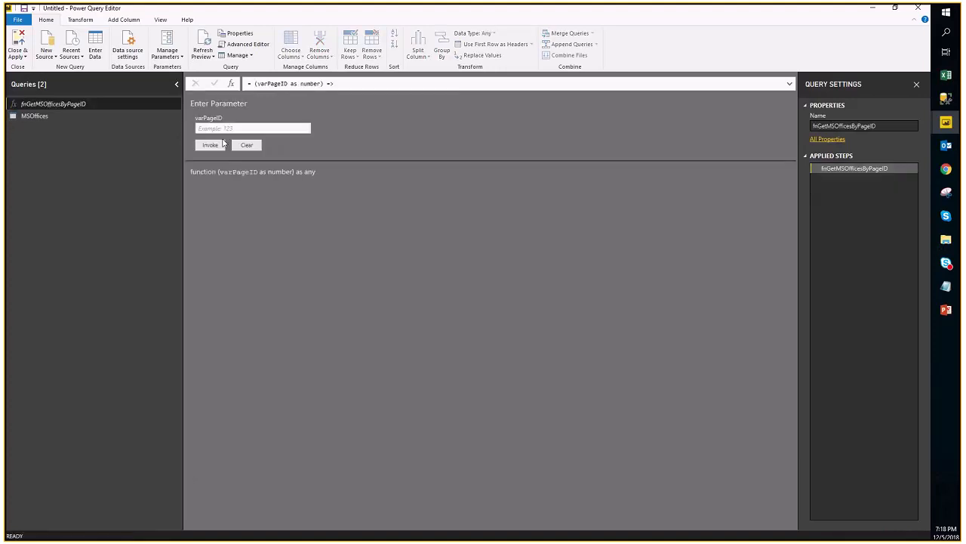
pyautogui.click(136, 120)
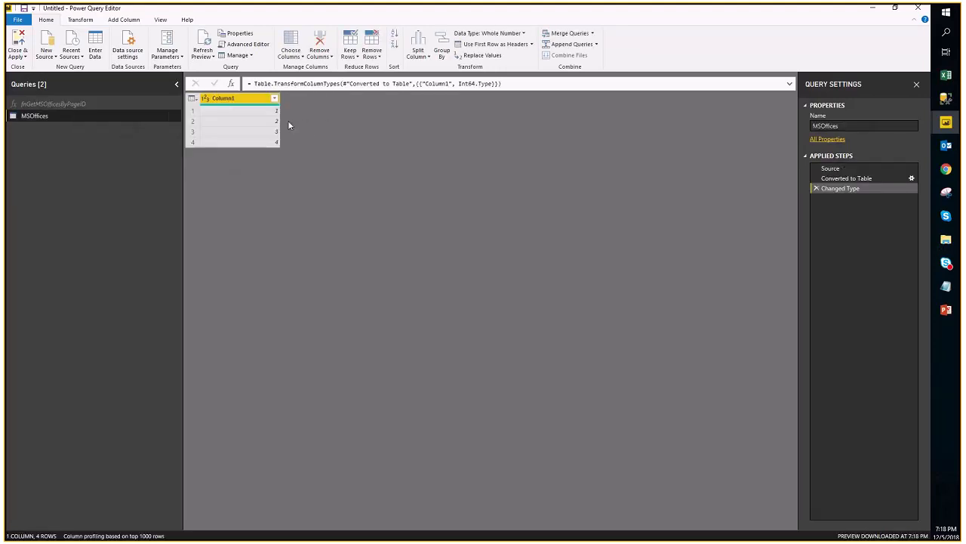
# Step: Invoke fnGetMSOfficesByPageID as a custom column on MSOffices, passing Column1 as varPageID
pyautogui.click(135, 25)
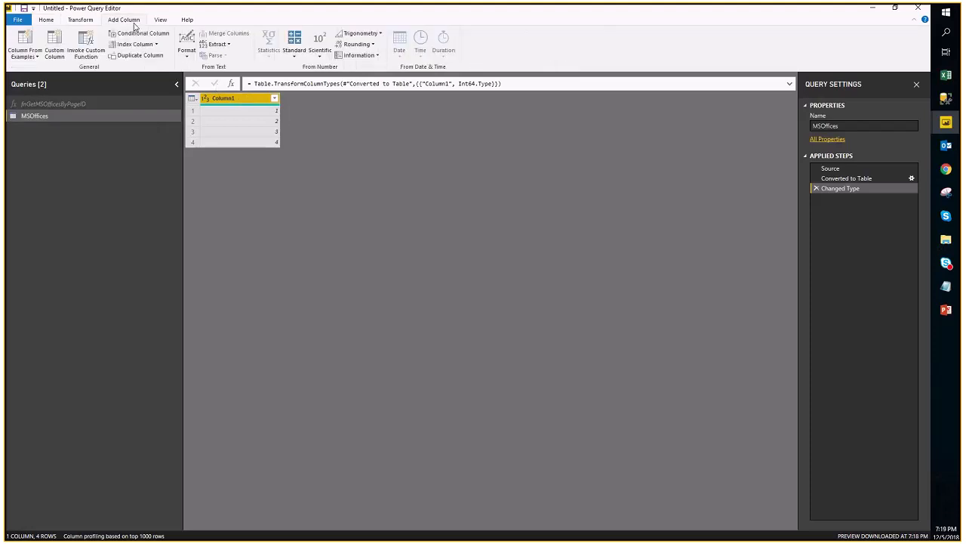
pyautogui.click(91, 49)
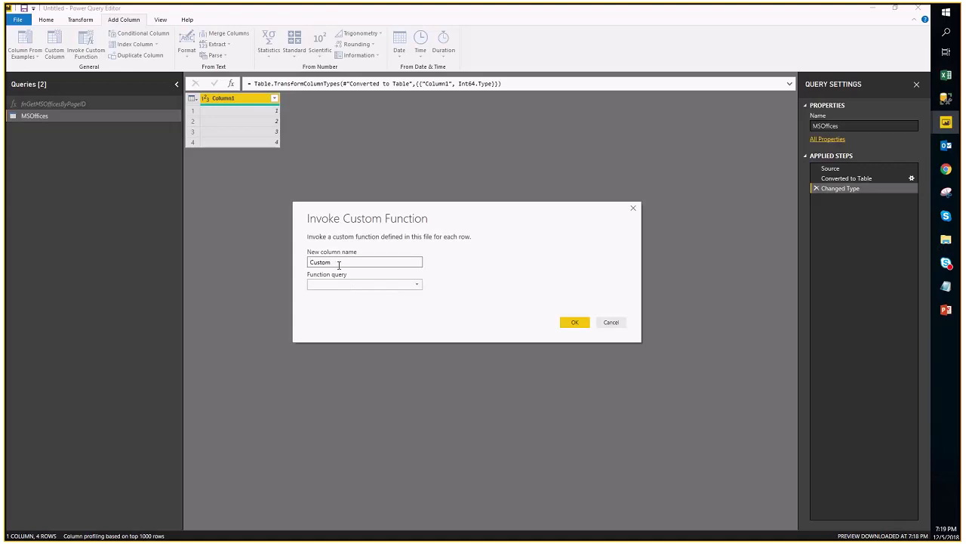
pyautogui.click(348, 285)
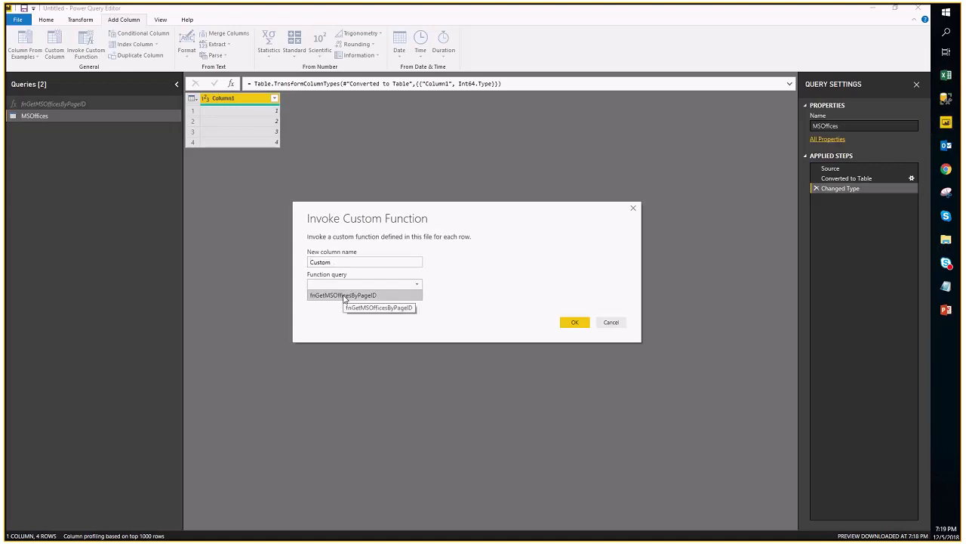
pyautogui.click(334, 296)
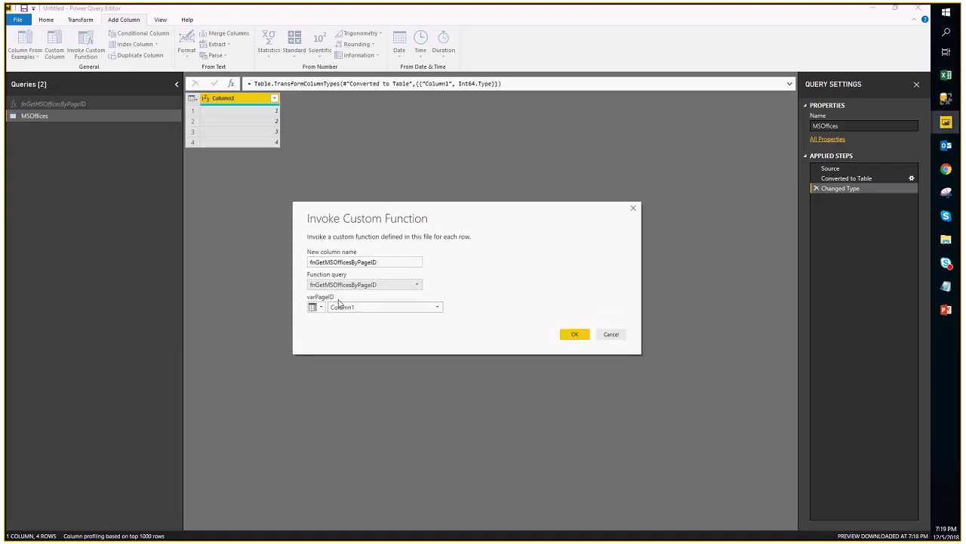
pyautogui.hotkey('shift', 'Tab')
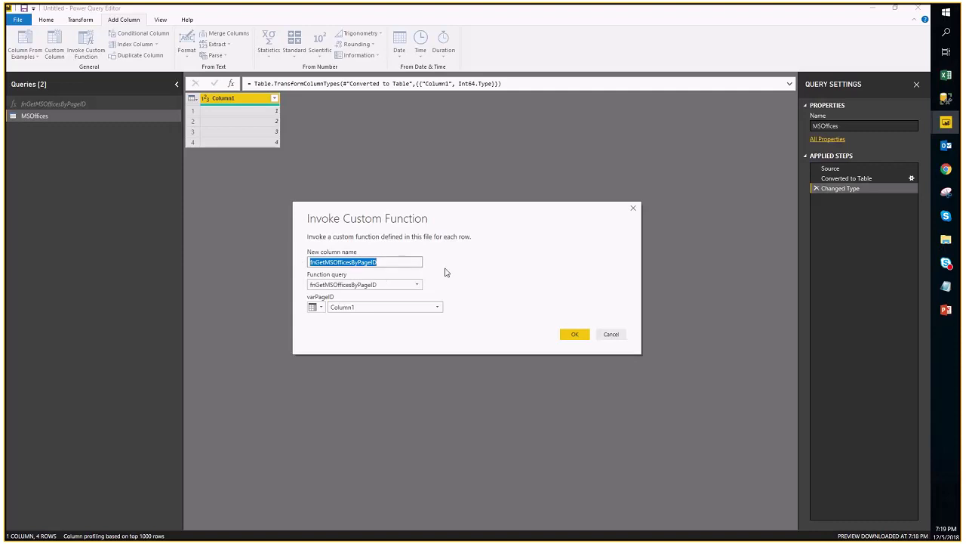
pyautogui.click(425, 320)
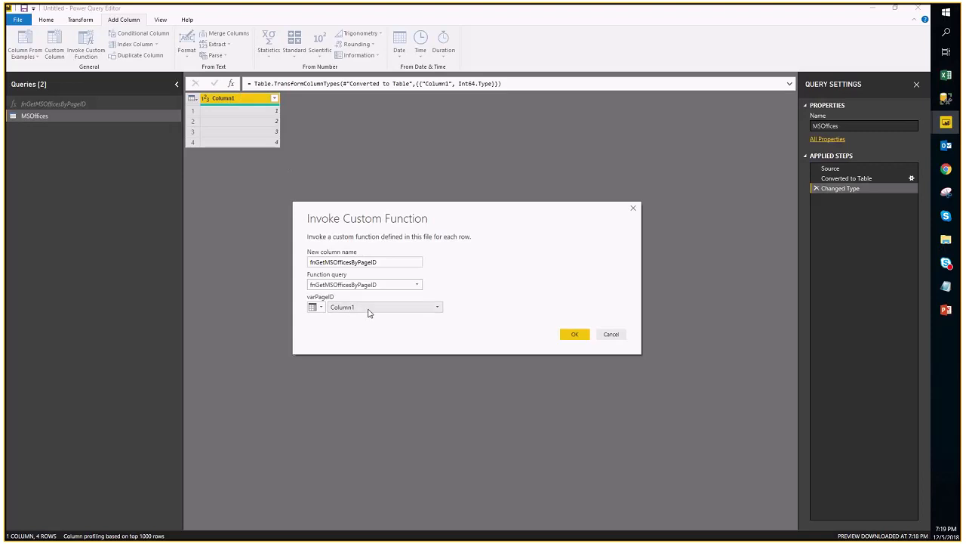
pyautogui.click(563, 333)
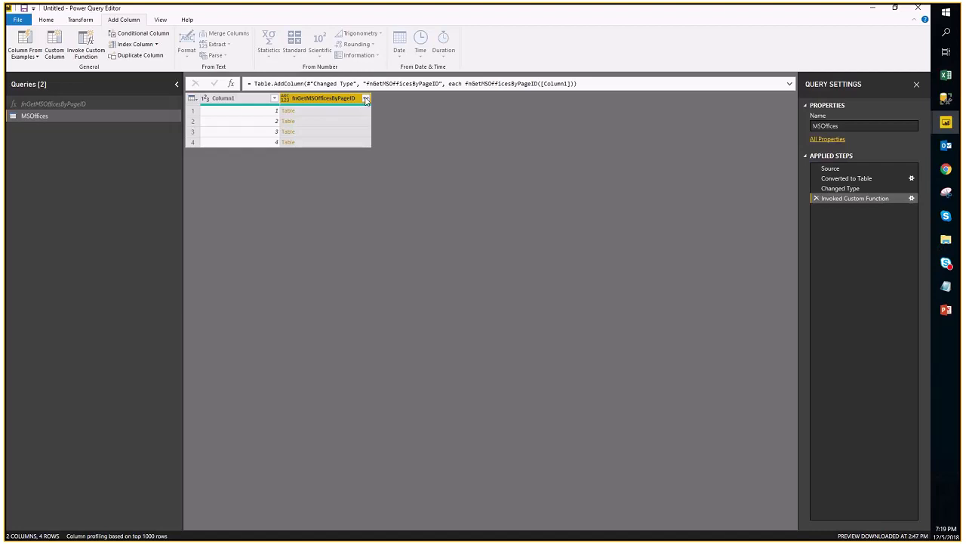
# Step: Expand the function column into City, Country and Address and scroll through the rows
pyautogui.click(366, 99)
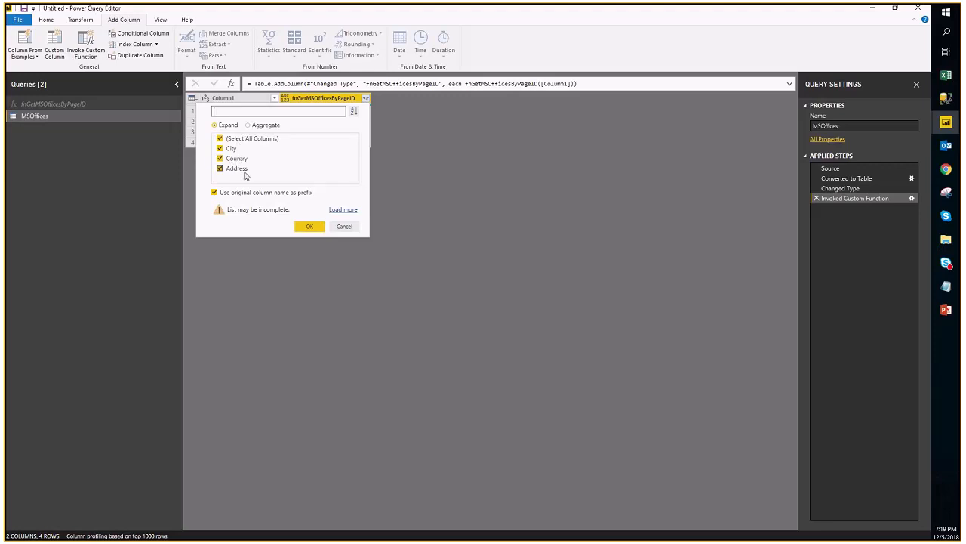
pyautogui.click(311, 227)
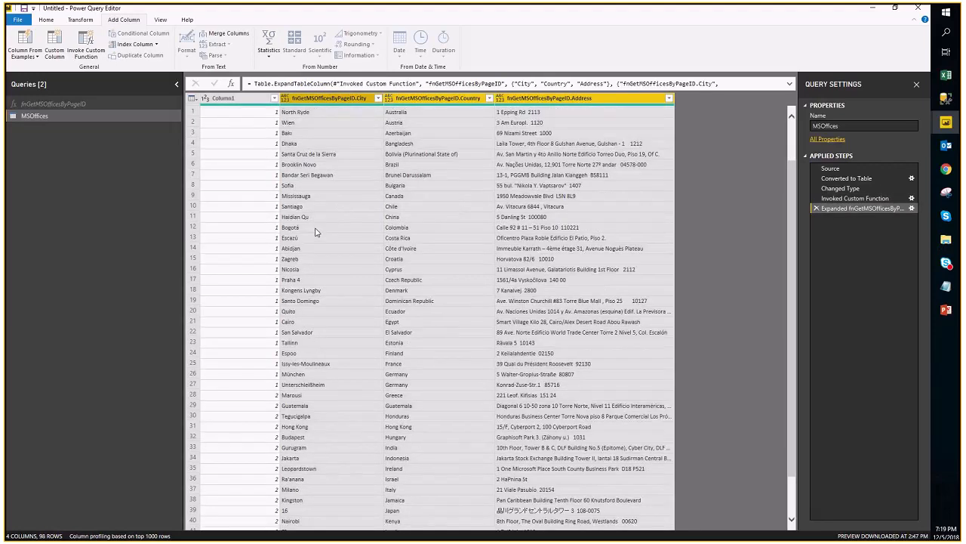
pyautogui.scroll(-8, 315, 232)
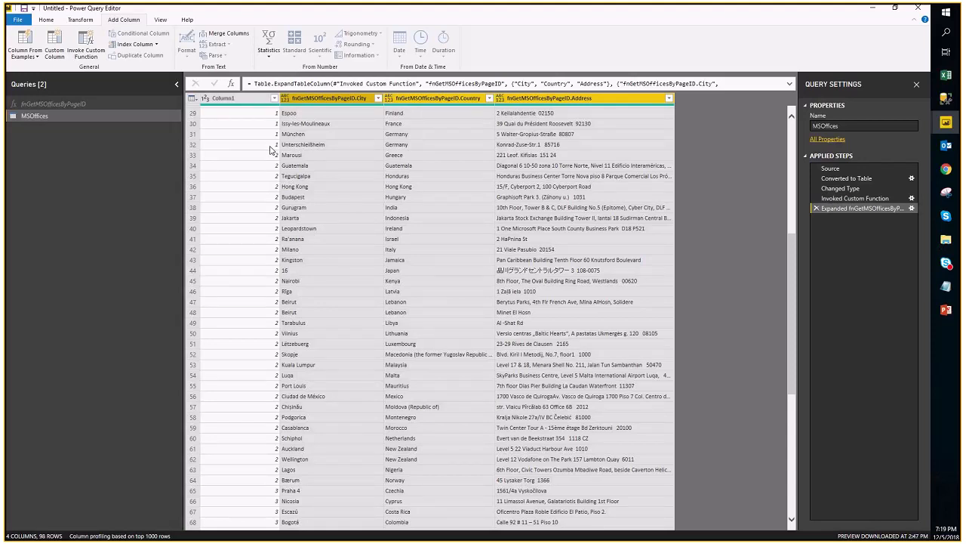
pyautogui.scroll(-4, 286, 225)
pyautogui.scroll(-8, 286, 224)
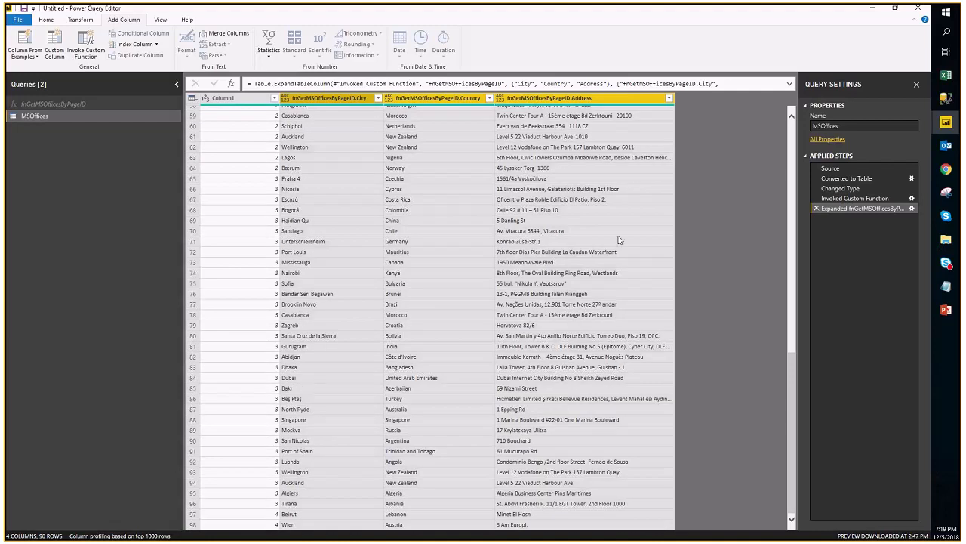
pyautogui.scroll(10, 473, 276)
pyautogui.scroll(9, 474, 277)
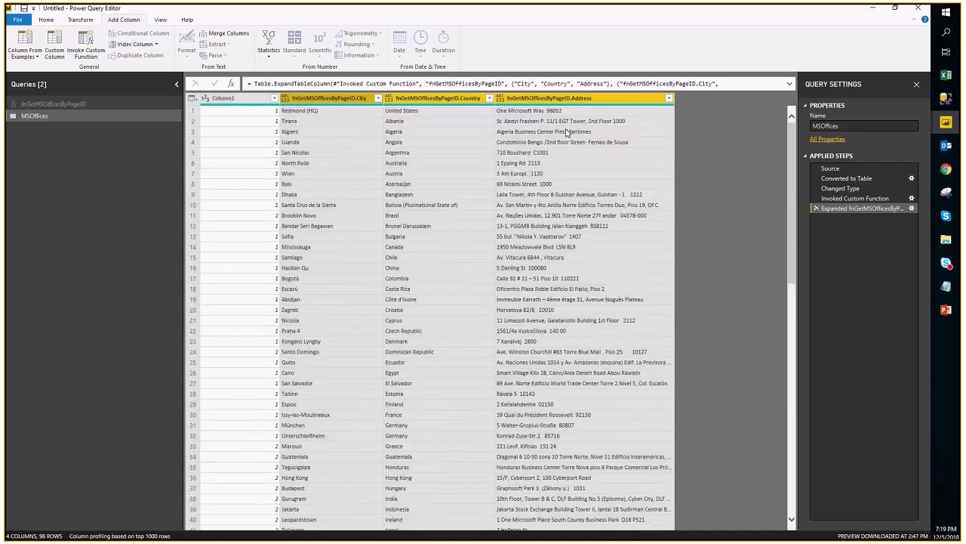
# Step: Select the City, Country and Address columns in turn to review them
pyautogui.click(568, 101)
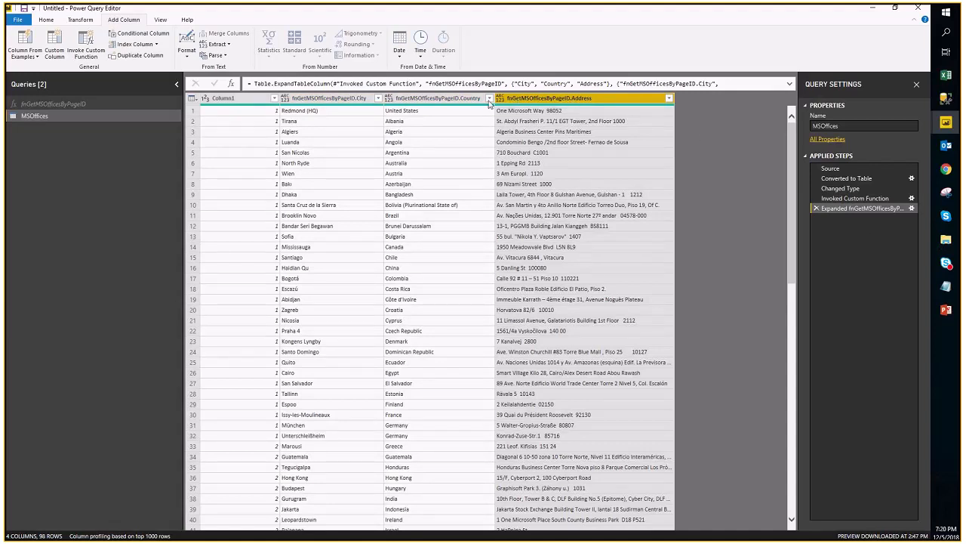
pyautogui.click(466, 103)
pyautogui.click(369, 103)
pyautogui.click(438, 102)
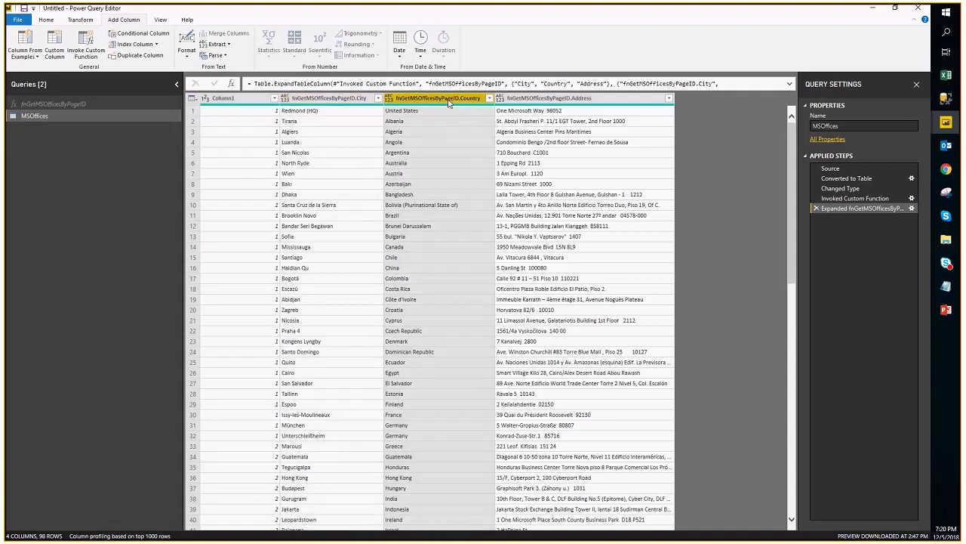
pyautogui.click(539, 104)
pyautogui.click(367, 101)
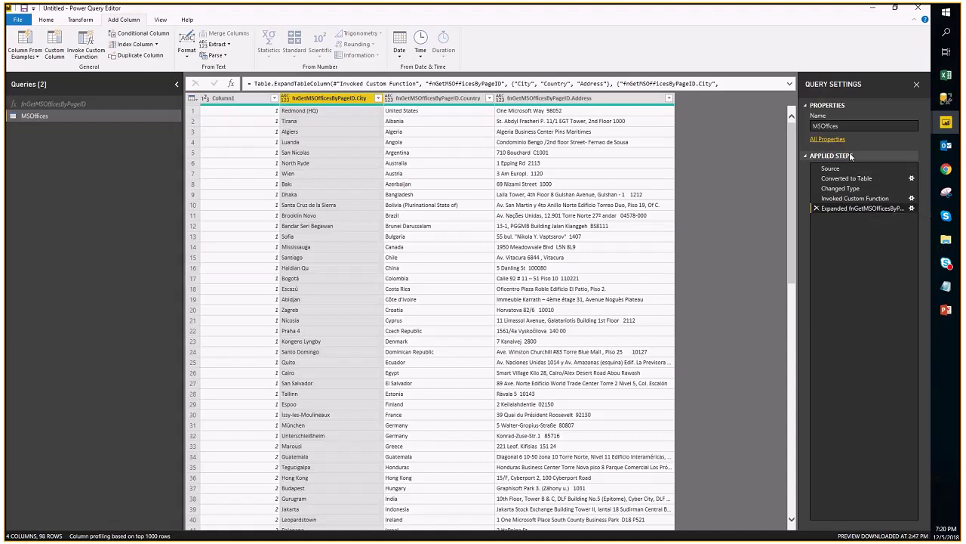
# Step: Clear the Default column name prefix in the Expanded step's settings
pyautogui.rightClick(848, 212)
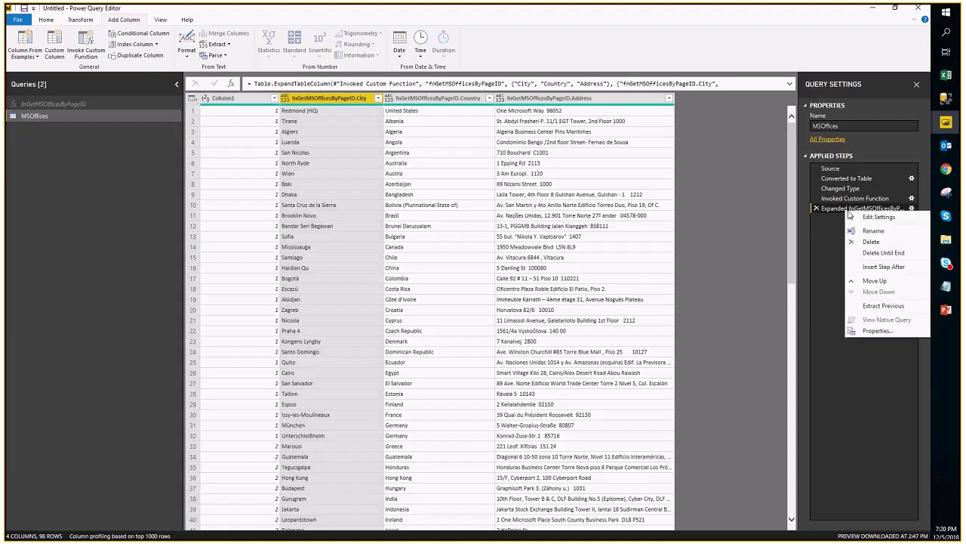
pyautogui.click(877, 219)
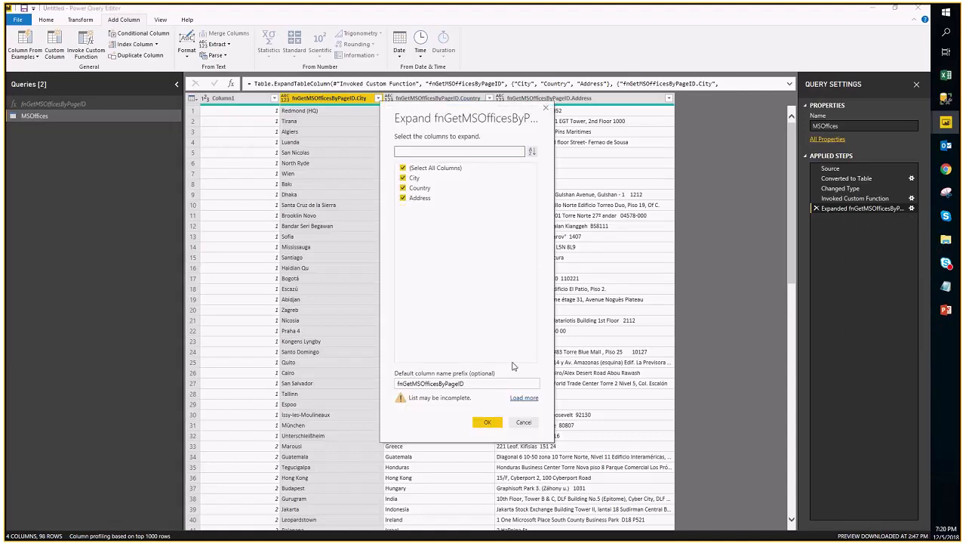
pyautogui.click(480, 384)
pyautogui.doubleClick(479, 383)
pyautogui.press('BackSpace')
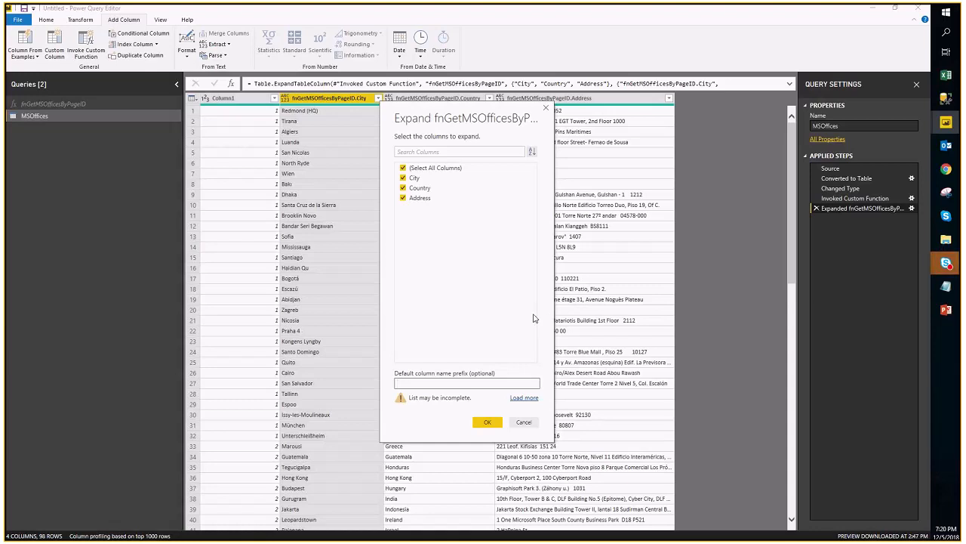
pyautogui.click(488, 423)
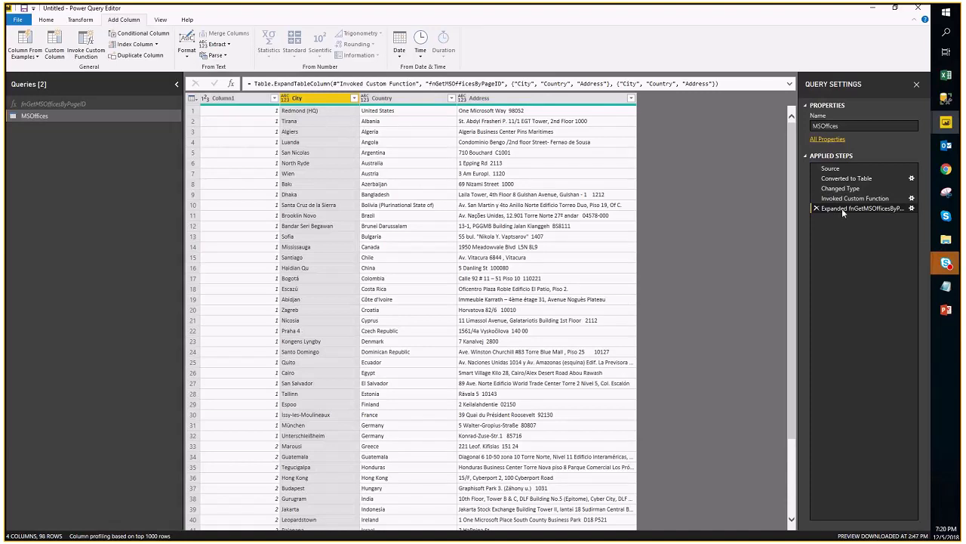
# Step: Scroll the 98 office rows and view the full Japanese address in row 44
pyautogui.scroll(-5, 393, 305)
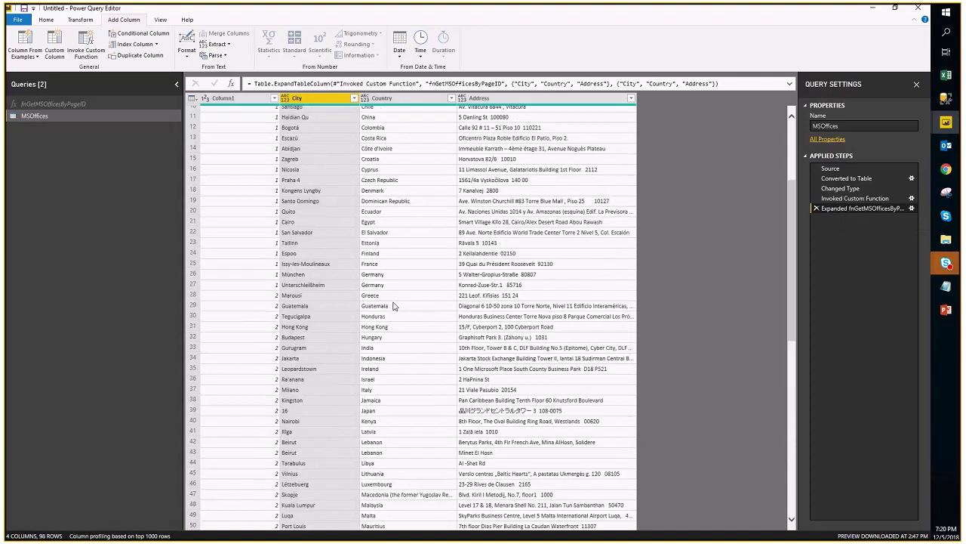
pyautogui.scroll(-10, 392, 305)
pyautogui.scroll(-6, 393, 305)
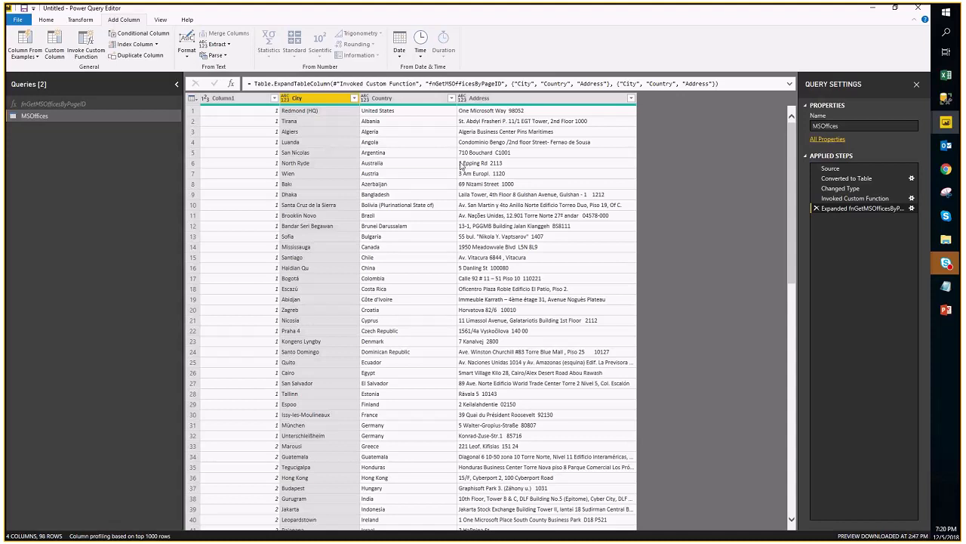
pyautogui.scroll(-4, 508, 193)
pyautogui.scroll(-4, 508, 194)
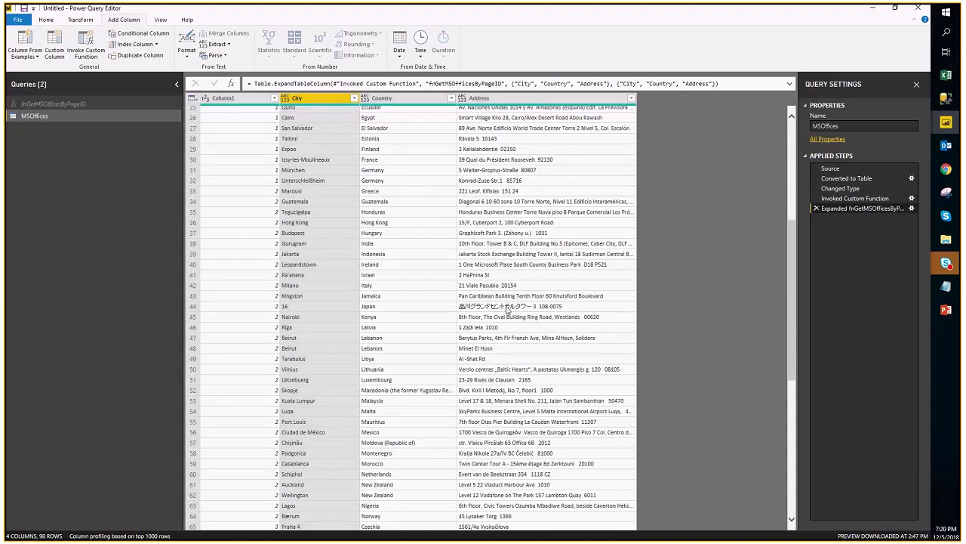
pyautogui.click(519, 307)
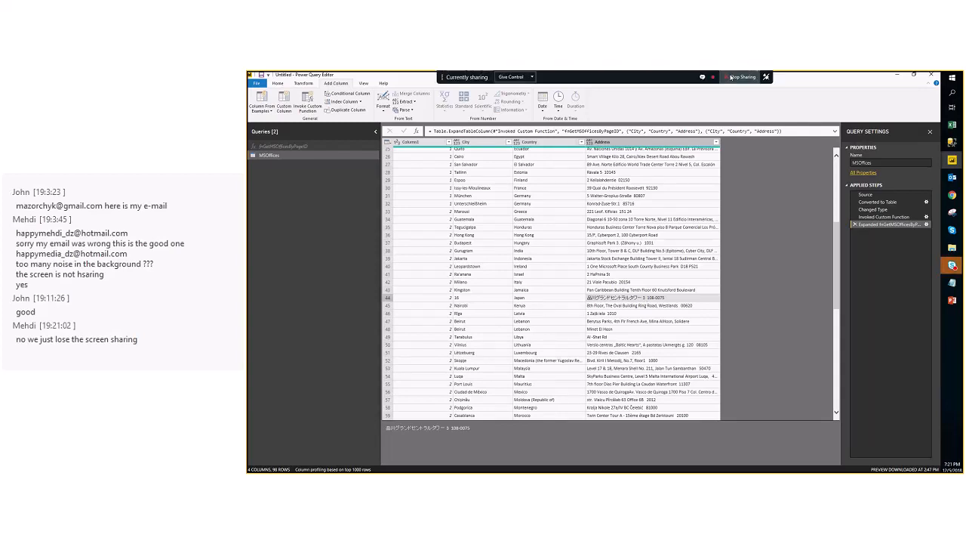
# Step: Stop screen sharing and scroll further down the MSOffices rows
pyautogui.click(733, 77)
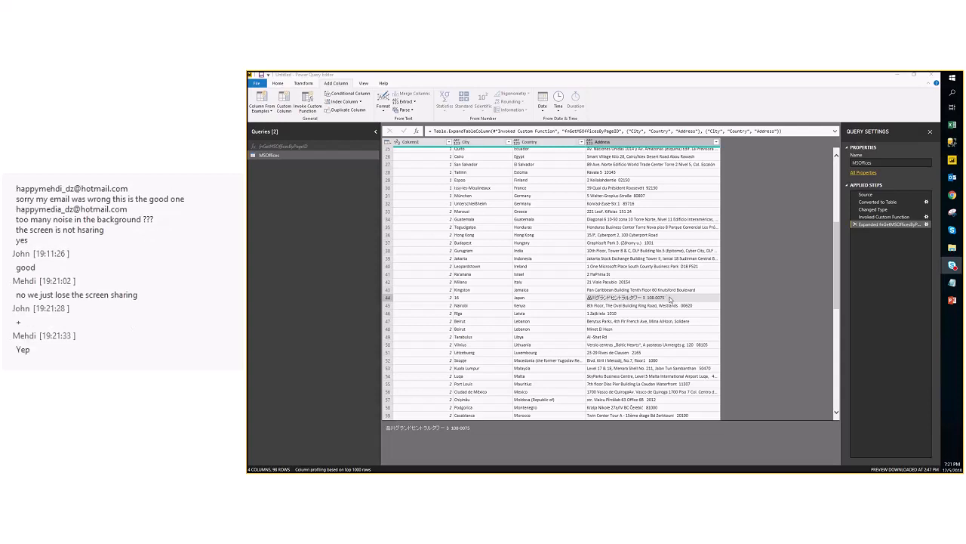
pyautogui.scroll(-2, 634, 279)
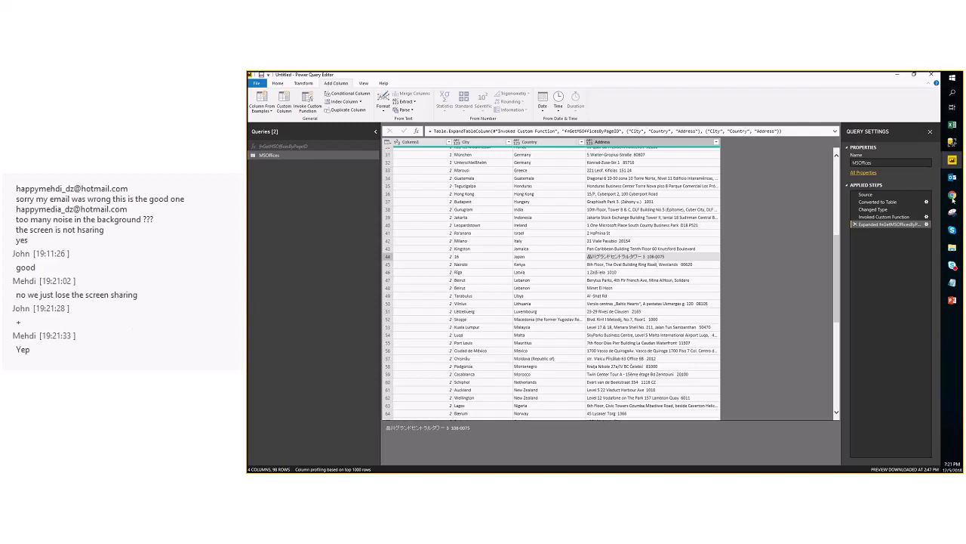
# Step: Bring Chrome forward and switch to the 'Dashboard - Microsoft Azure' tab
pyautogui.moveTo(952, 198)
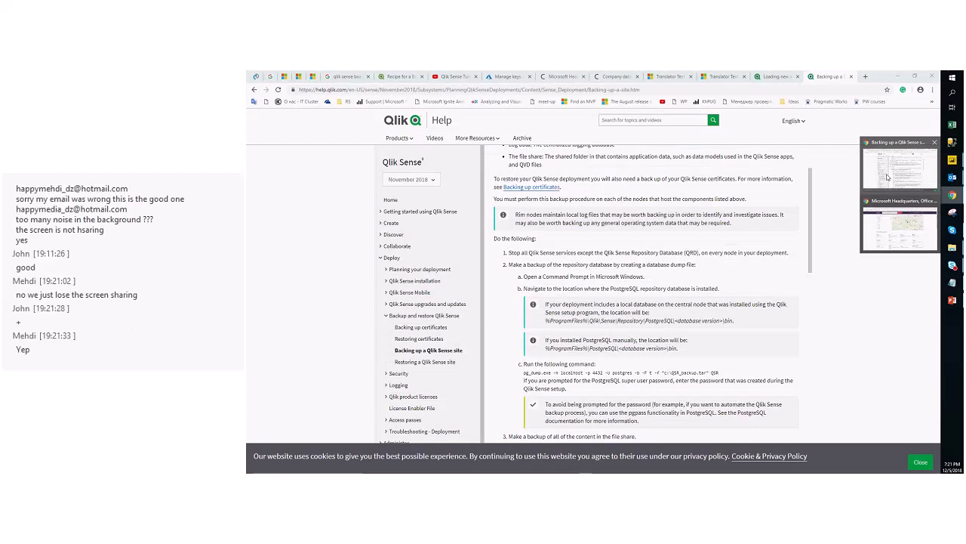
pyautogui.click(906, 226)
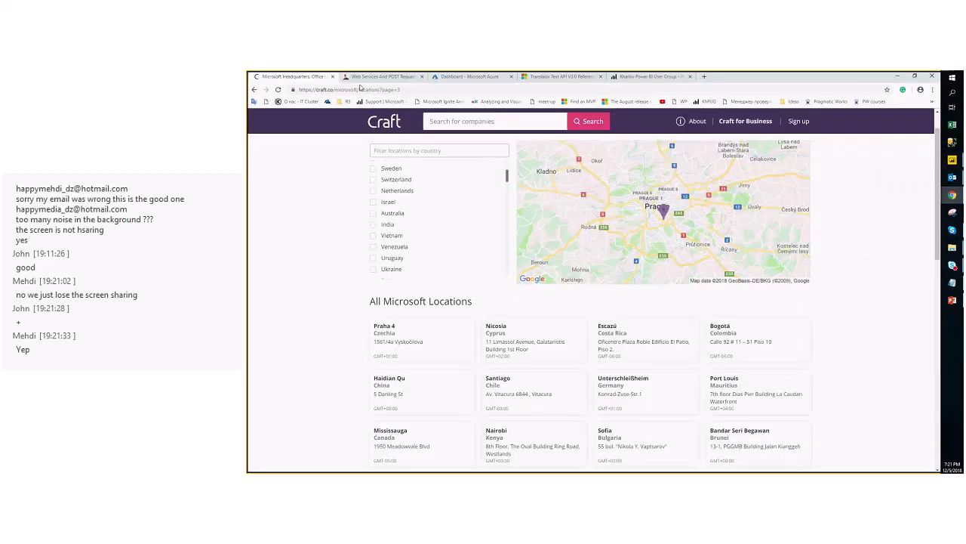
pyautogui.click(464, 76)
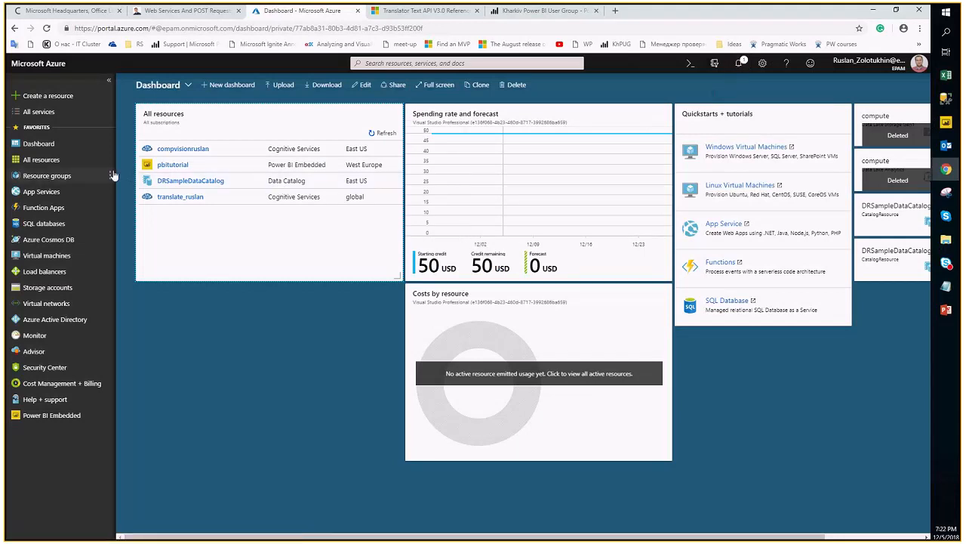
# Step: Start Create a resource, glance at All services, then close it back to the New blade
pyautogui.click(74, 97)
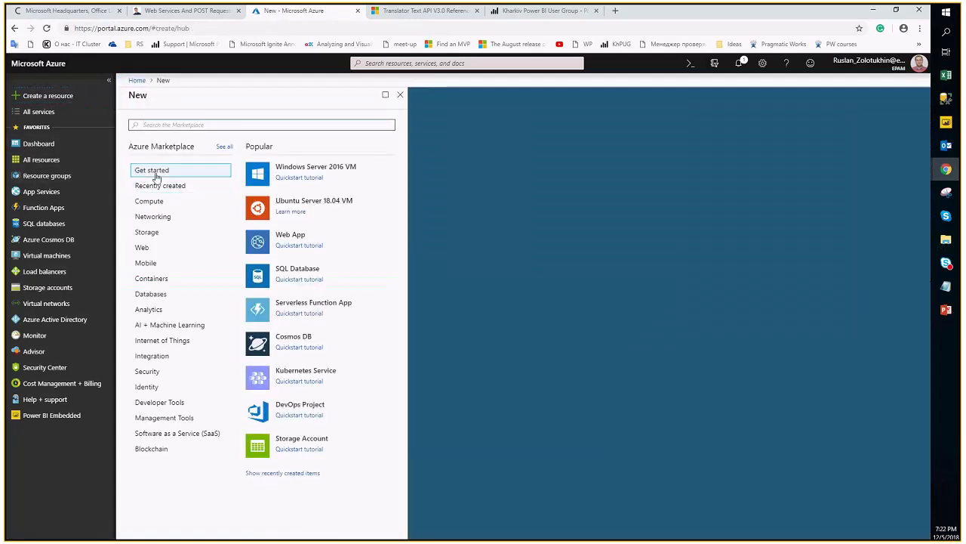
pyautogui.click(39, 113)
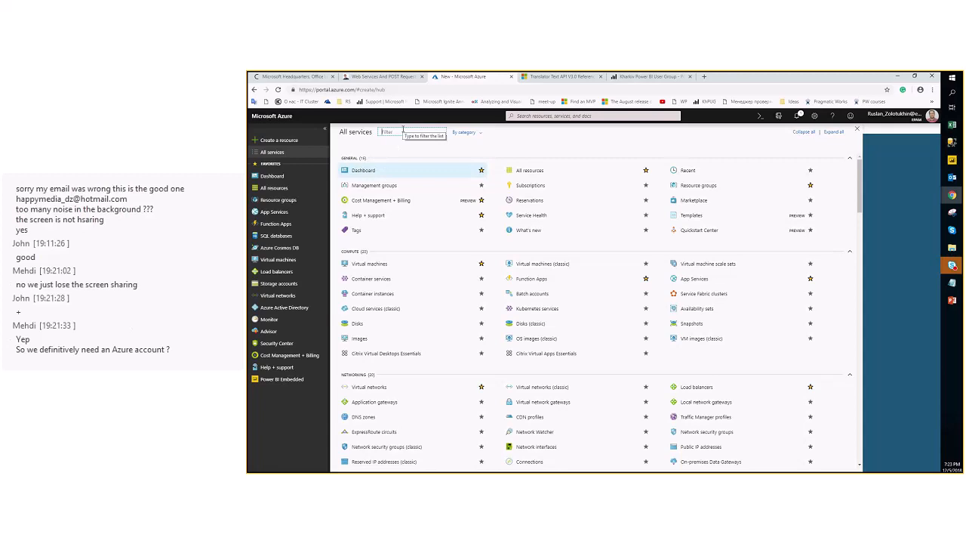
pyautogui.click(290, 141)
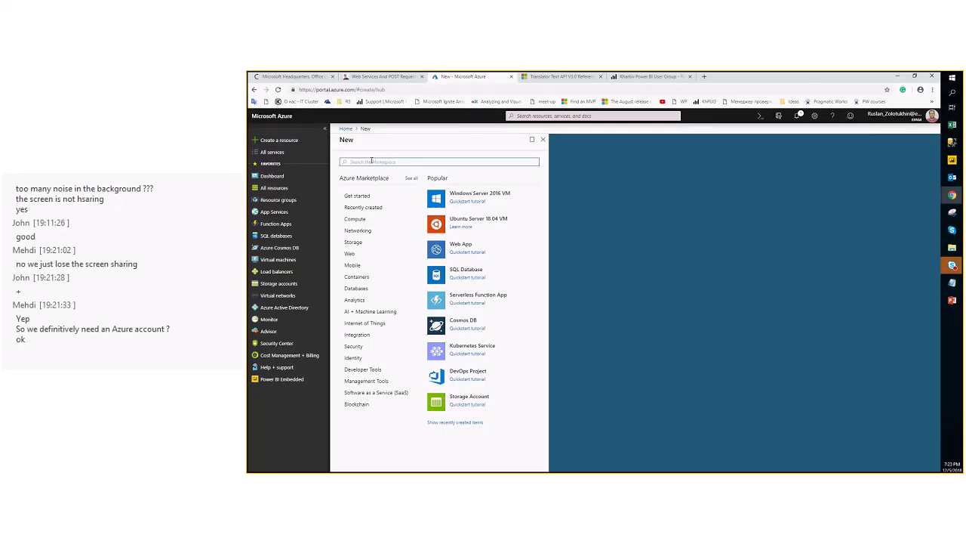
# Step: Find Translator Text in the Marketplace and preview its creation form and full pricing tiers
pyautogui.write('tran')
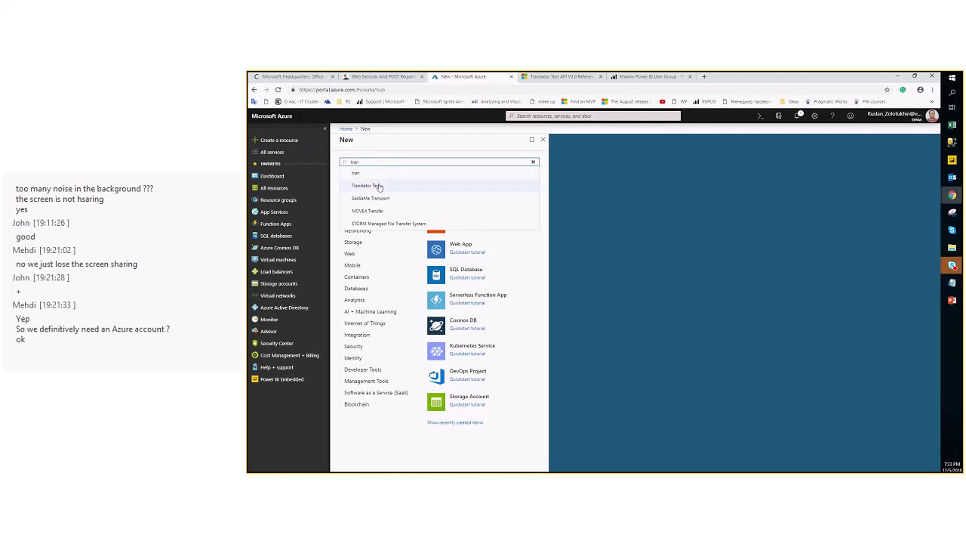
pyautogui.click(377, 186)
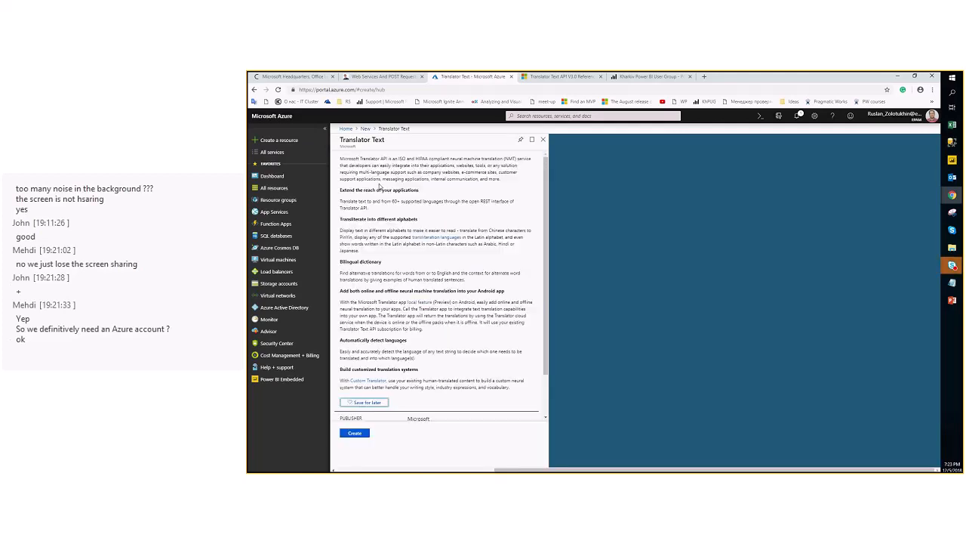
pyautogui.click(355, 432)
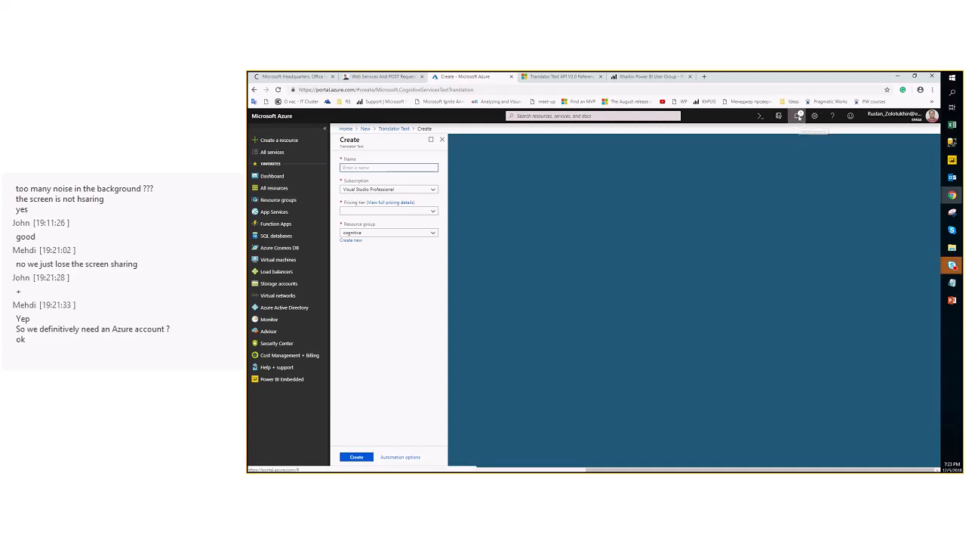
pyautogui.click(389, 206)
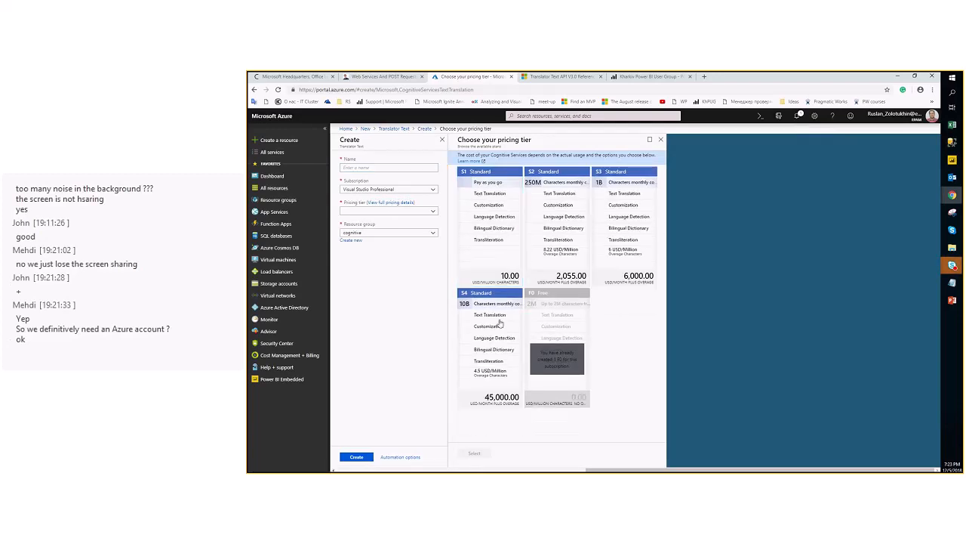
# Step: Close the pricing, creation, listing and marketplace blades to return to the dashboard
pyautogui.click(661, 141)
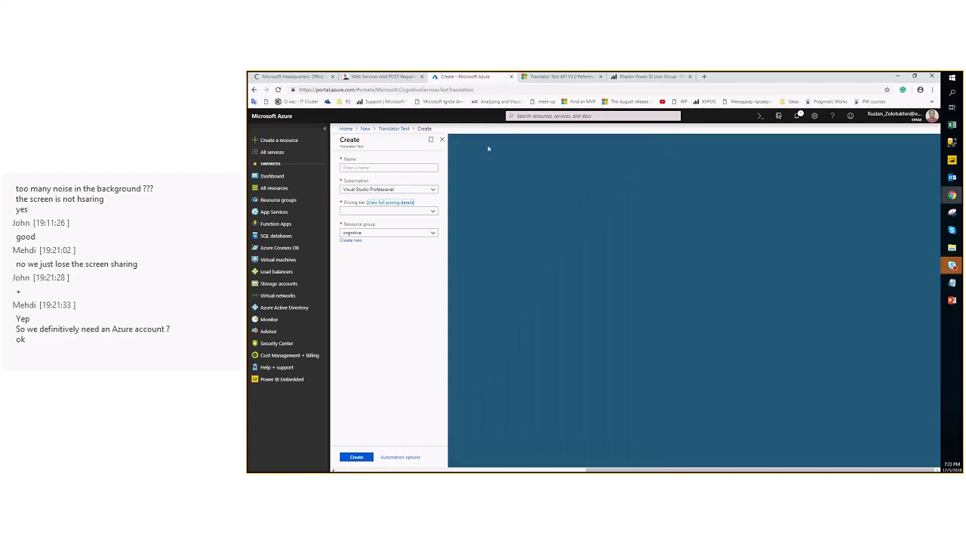
pyautogui.click(442, 139)
pyautogui.click(540, 140)
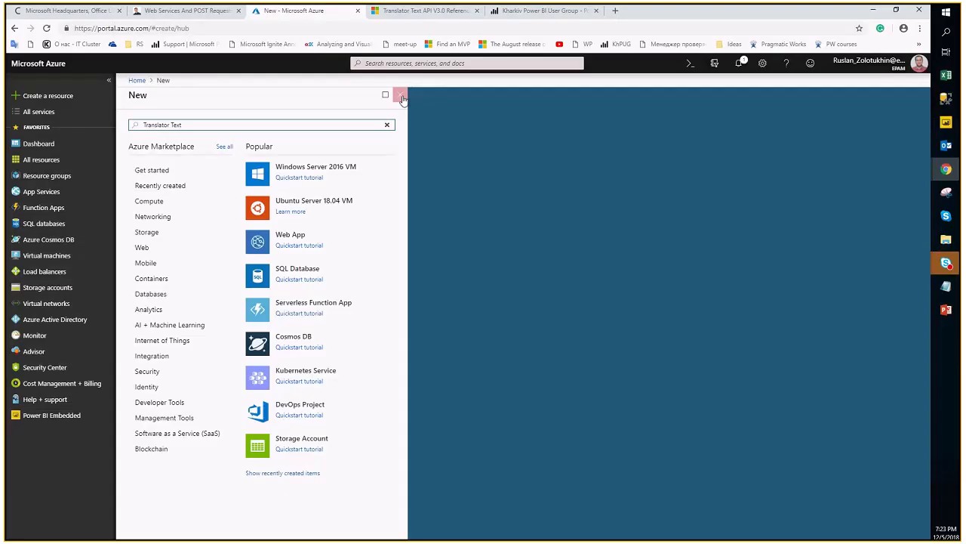
pyautogui.click(401, 96)
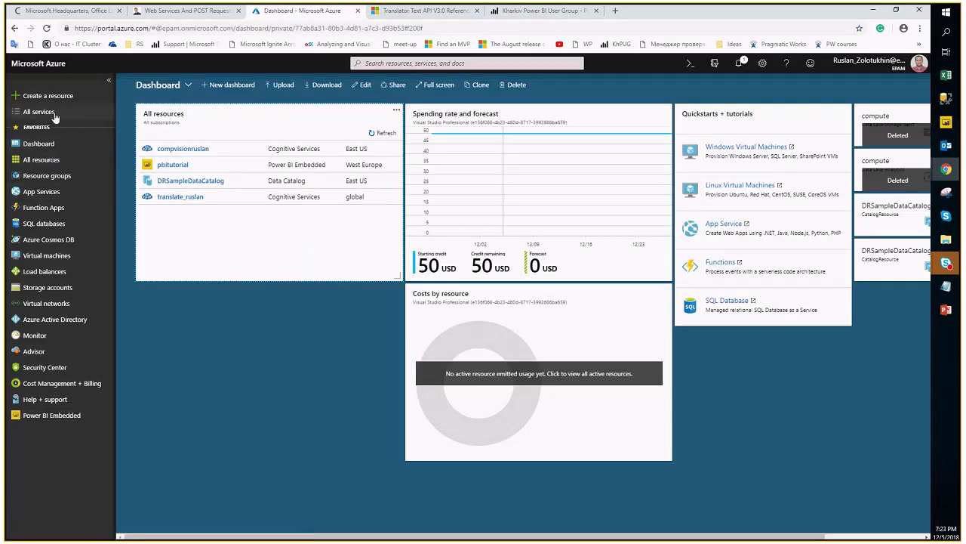
# Step: Delete the old global translator resource from All resources, confirming with 'yes', then start a new resource
pyautogui.click(68, 162)
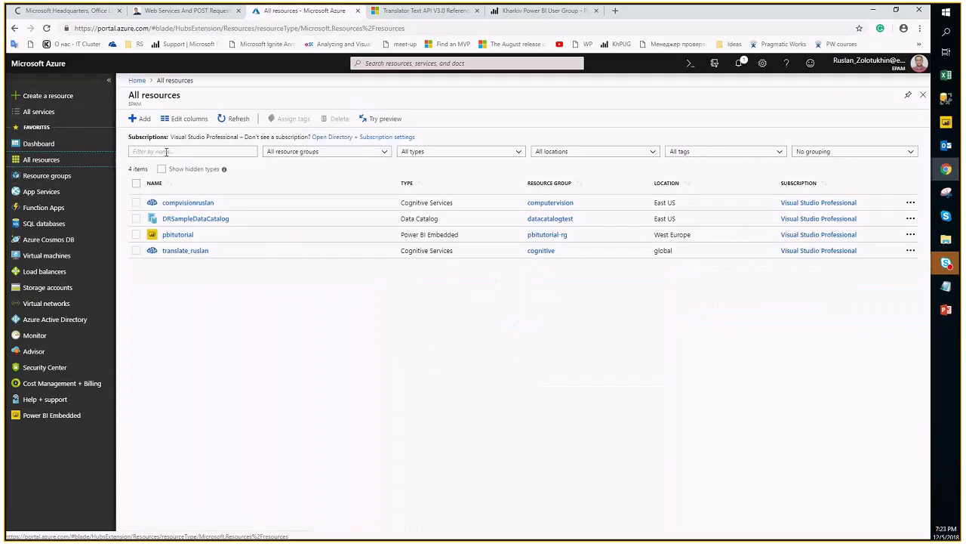
pyautogui.click(136, 250)
pyautogui.click(337, 119)
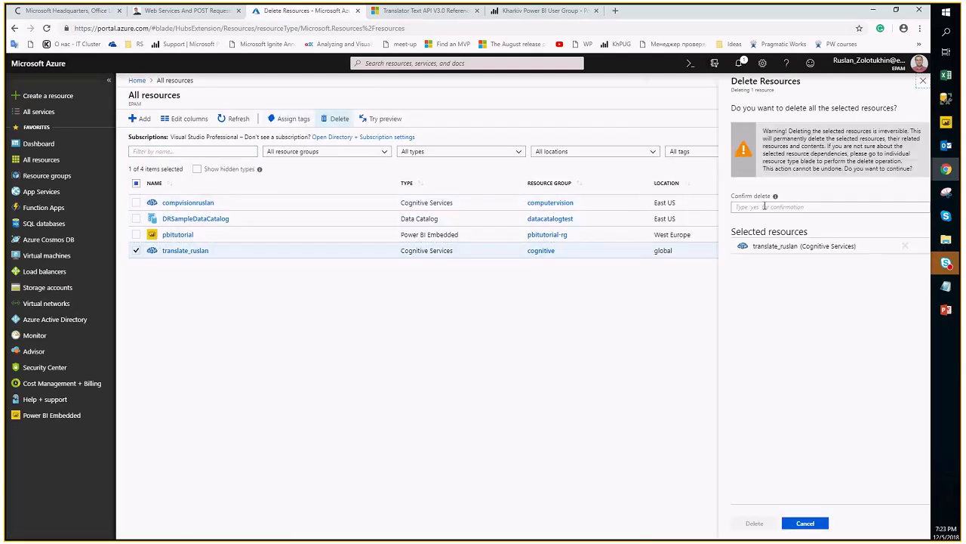
pyautogui.click(765, 206)
pyautogui.write('yes')
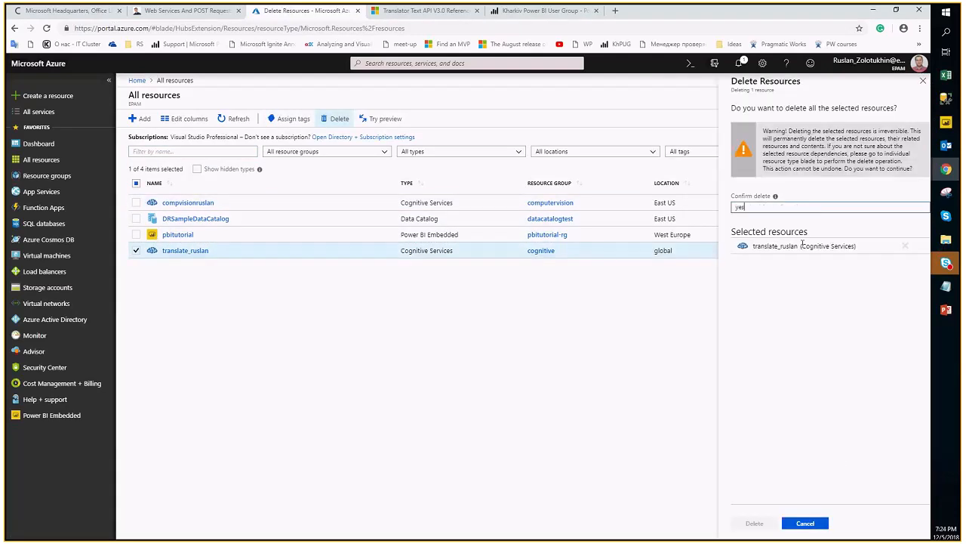
pyautogui.click(757, 522)
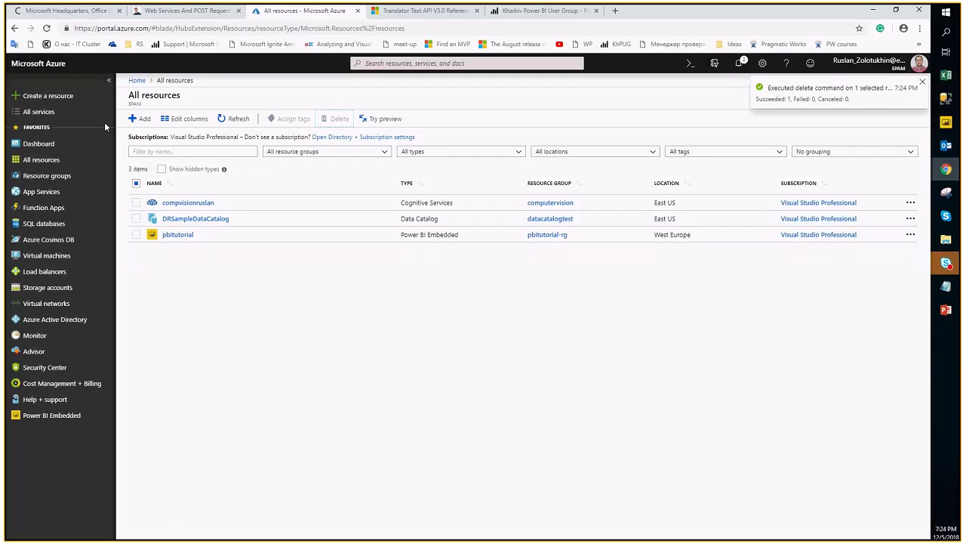
pyautogui.click(49, 96)
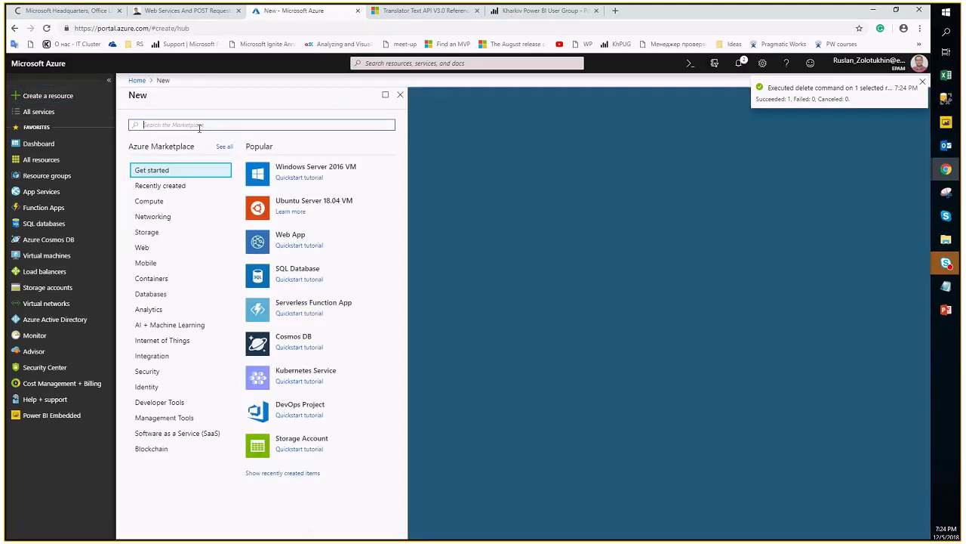
# Step: Start a Translator Text resource from the Marketplace and select the free F0 pricing tier
pyautogui.write('tra')
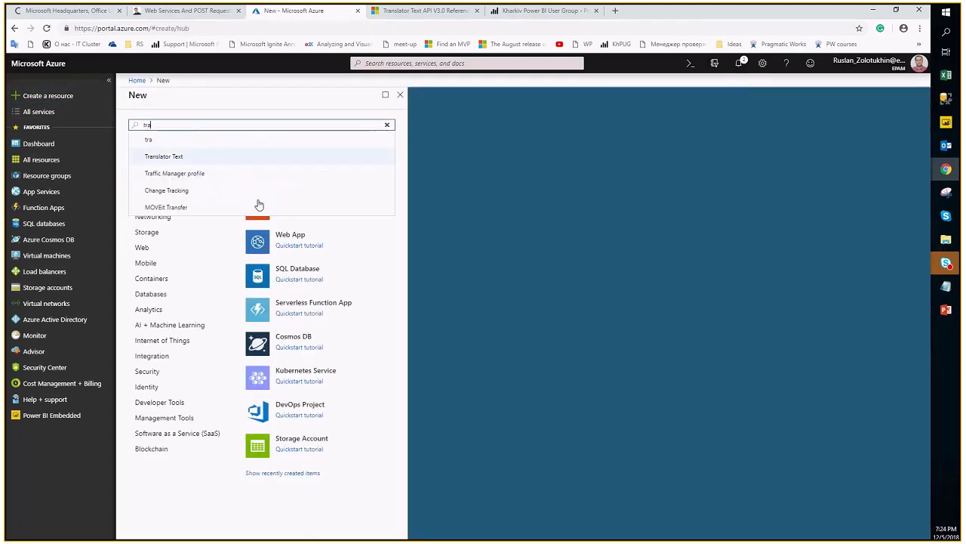
pyautogui.click(201, 160)
pyautogui.click(150, 492)
pyautogui.click(207, 179)
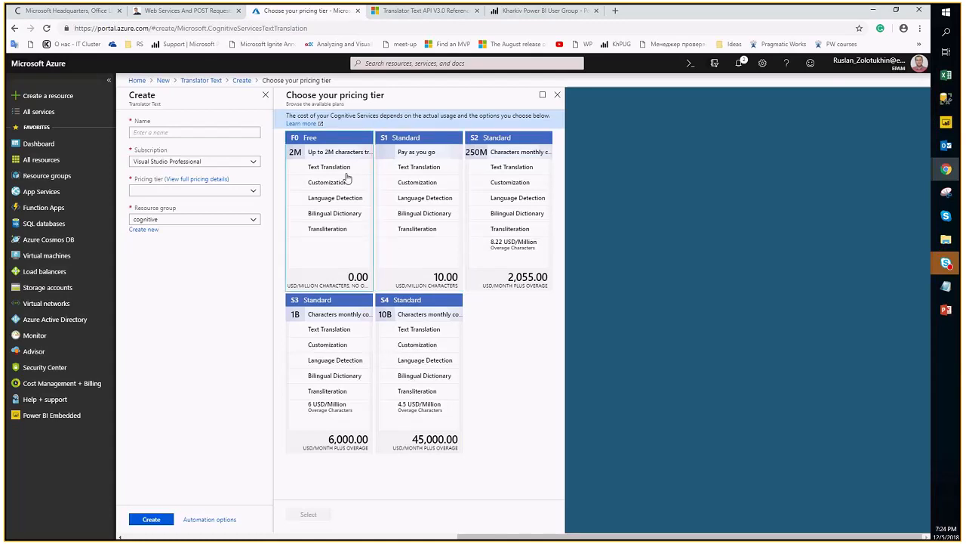
pyautogui.click(321, 155)
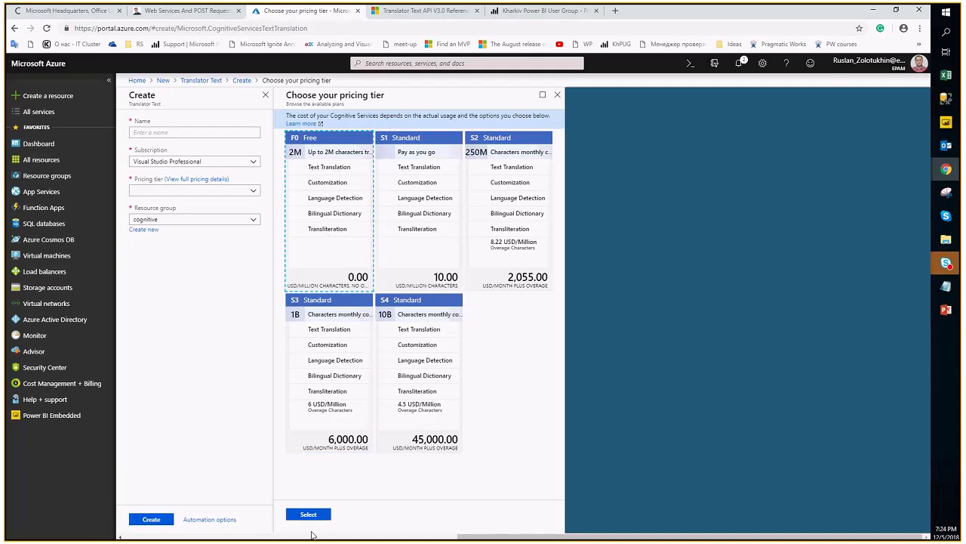
pyautogui.click(309, 515)
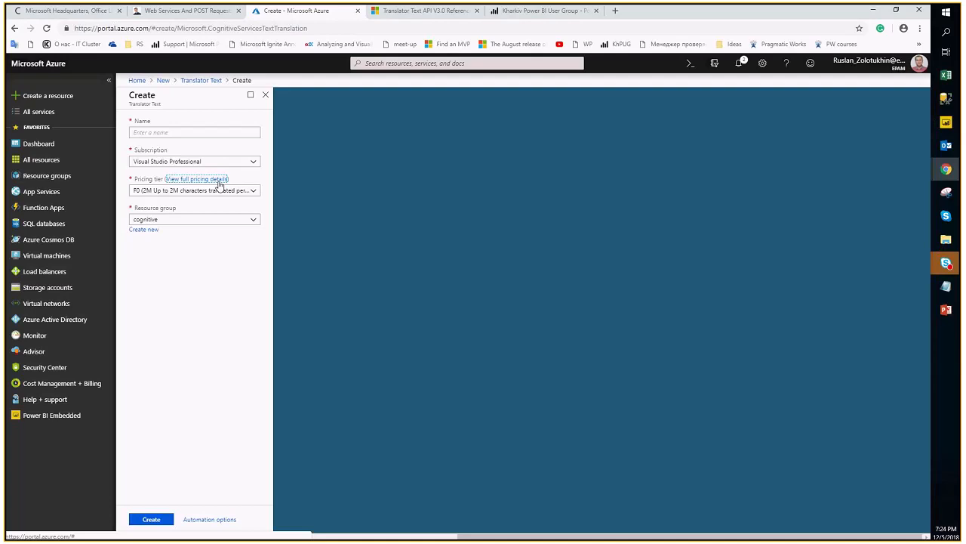
# Step: Name the resource 'traslator_' followed by the user's name and create it
pyautogui.click(163, 130)
pyautogui.write('tra')
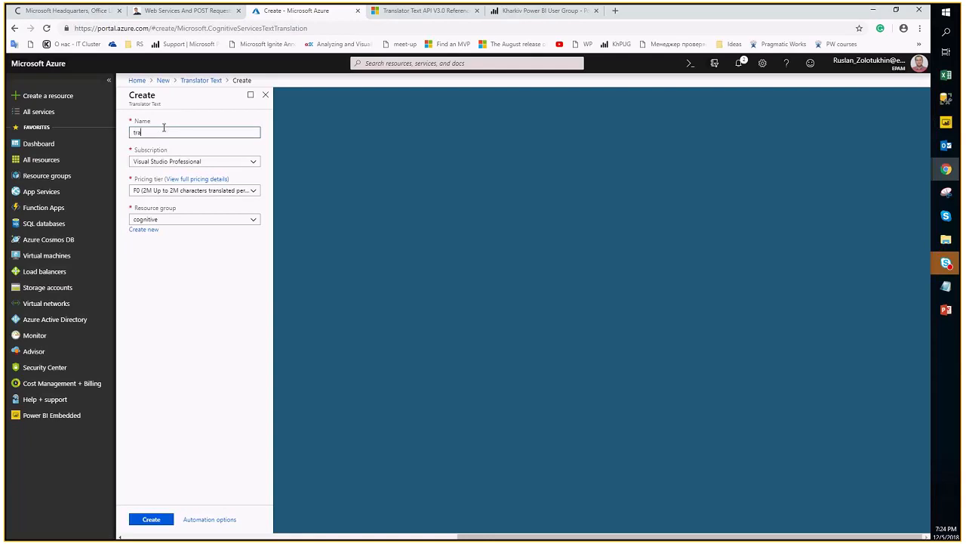
pyautogui.write('slator_')
pyautogui.write('ruslan')
pyautogui.click(158, 520)
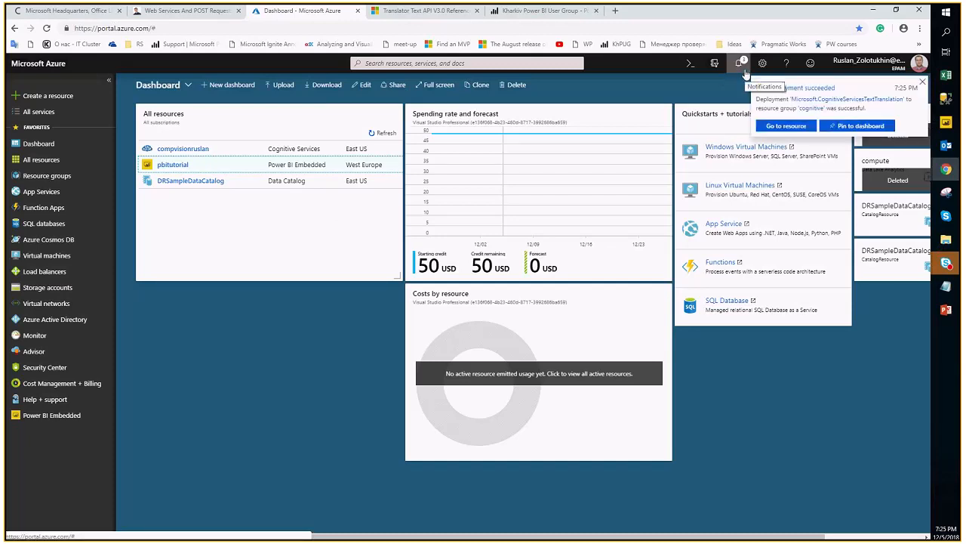
# Step: Go to the new translator resource's Keys page, select the Key 1 value, and switch to the API docs tab
pyautogui.click(795, 127)
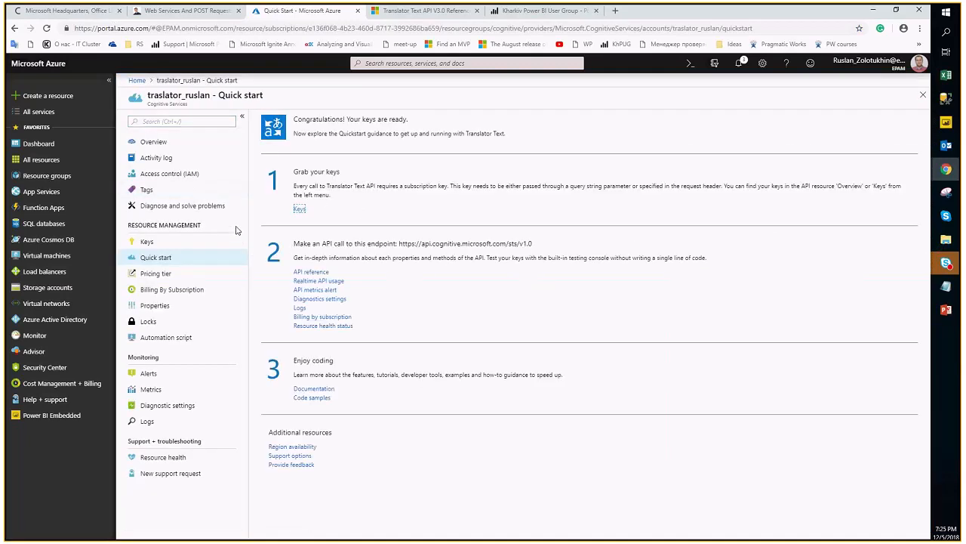
pyautogui.click(169, 245)
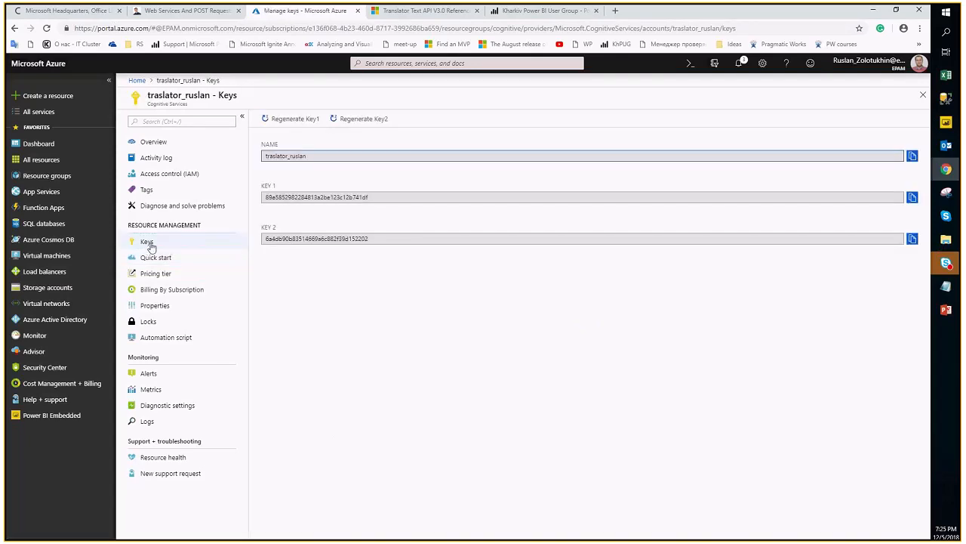
pyautogui.click(373, 198)
pyautogui.moveTo(395, 198); pyautogui.dragTo(248, 198)
pyautogui.click(781, 242)
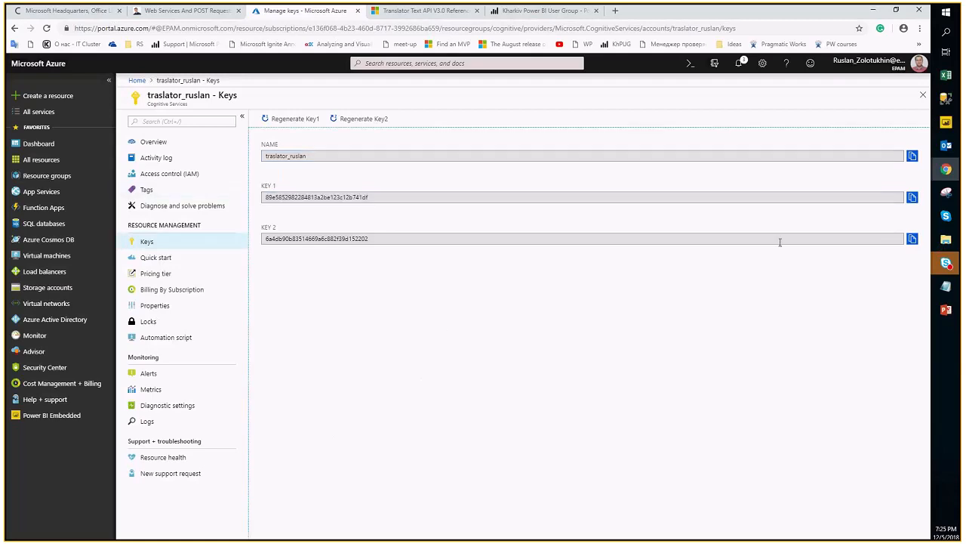
# Step: Switch to the Translator Text API v3.0 reference and scroll through its overview
pyautogui.click(410, 15)
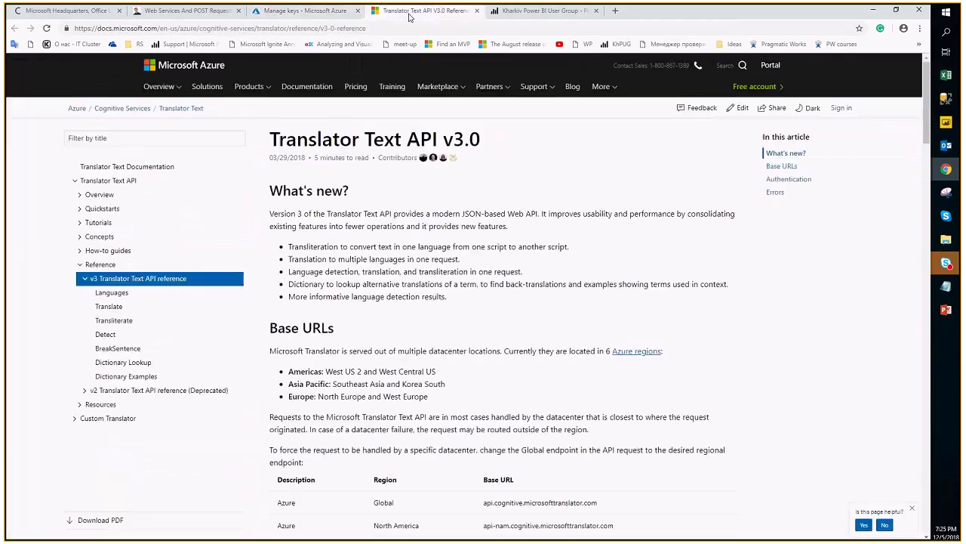
pyautogui.scroll(-2, 442, 260)
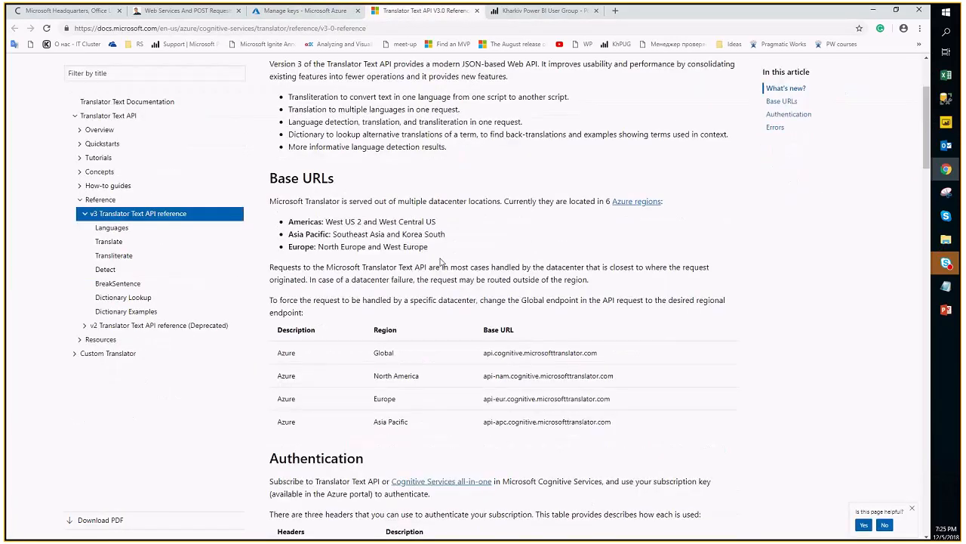
pyautogui.scroll(-2, 441, 260)
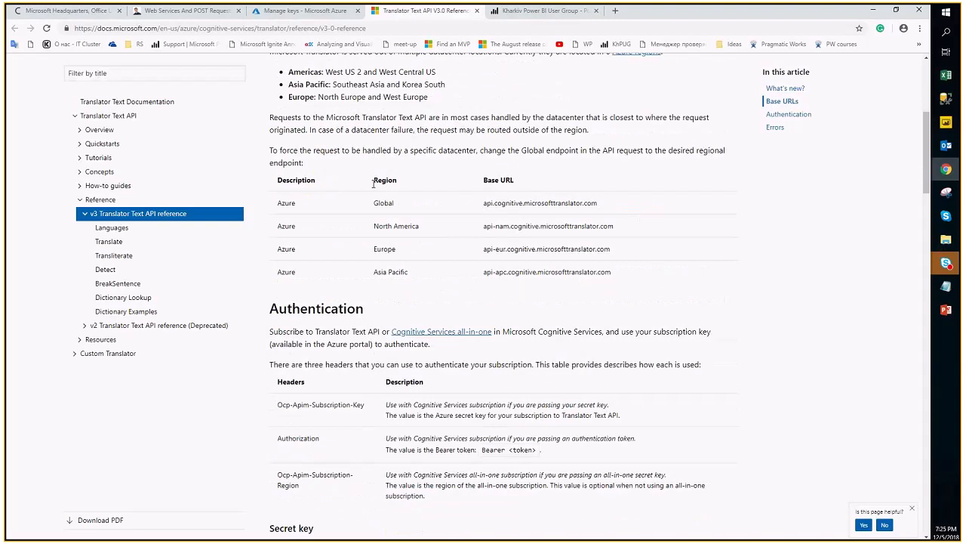
pyautogui.scroll(-2, 427, 284)
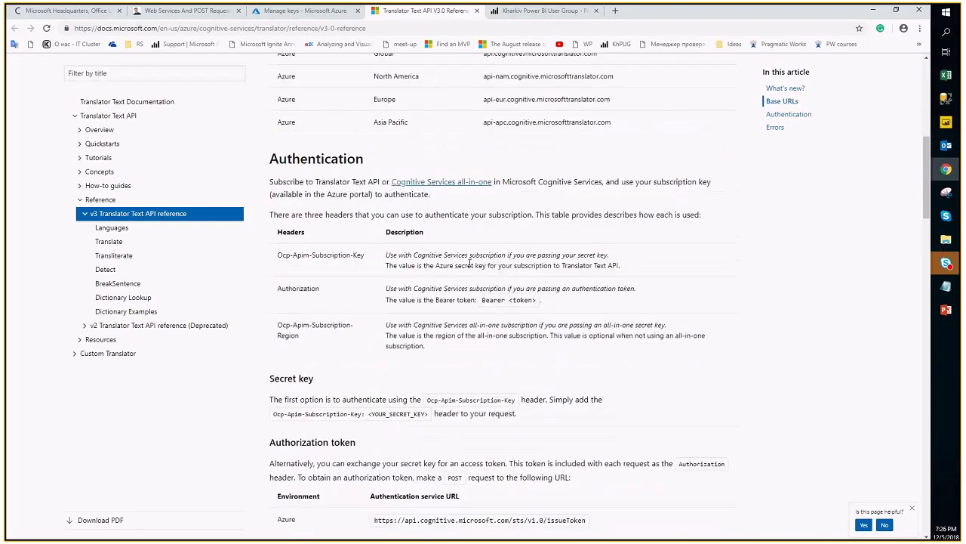
pyautogui.scroll(2, 469, 262)
pyautogui.scroll(3, 462, 255)
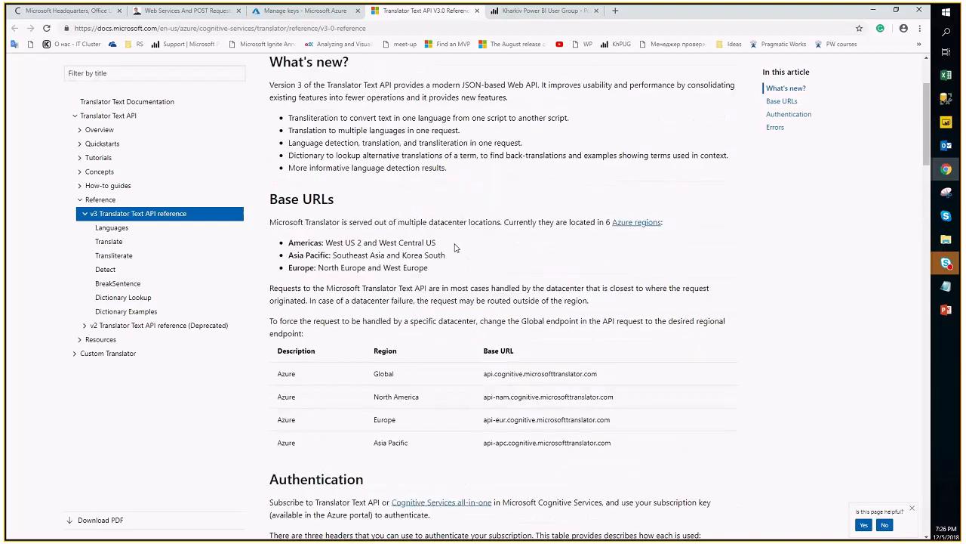
pyautogui.scroll(1, 456, 248)
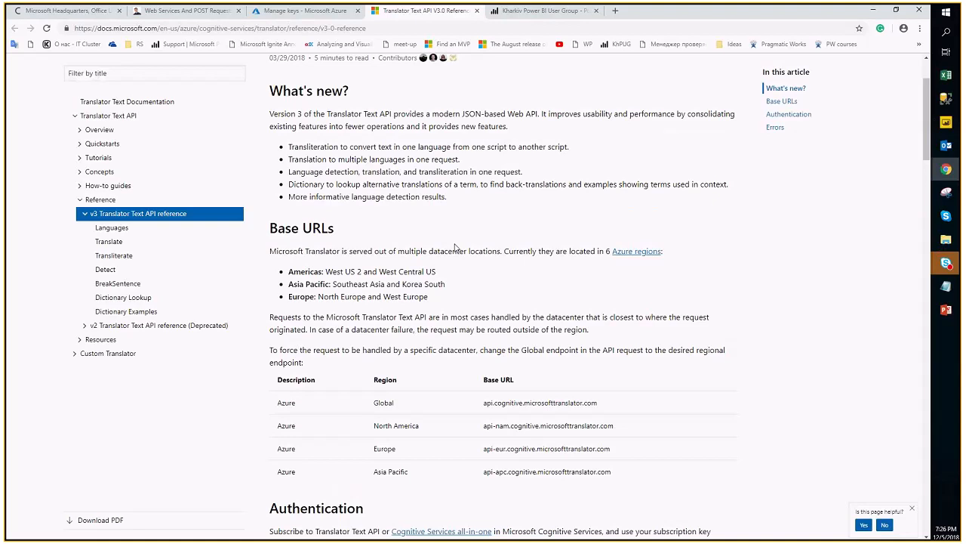
pyautogui.scroll(-3, 500, 278)
pyautogui.scroll(-1, 511, 287)
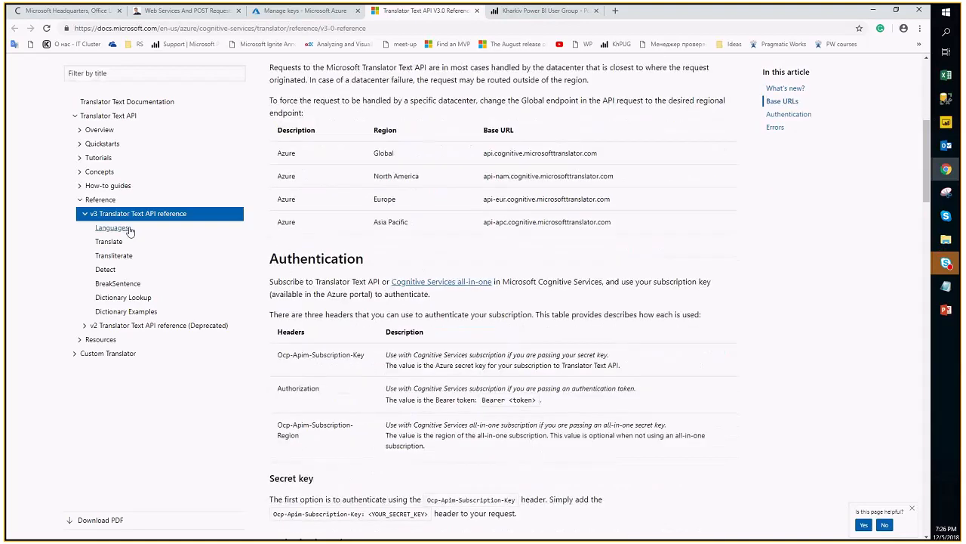
# Step: Open the Translate reference page and review its POST request URL and query parameters
pyautogui.click(108, 241)
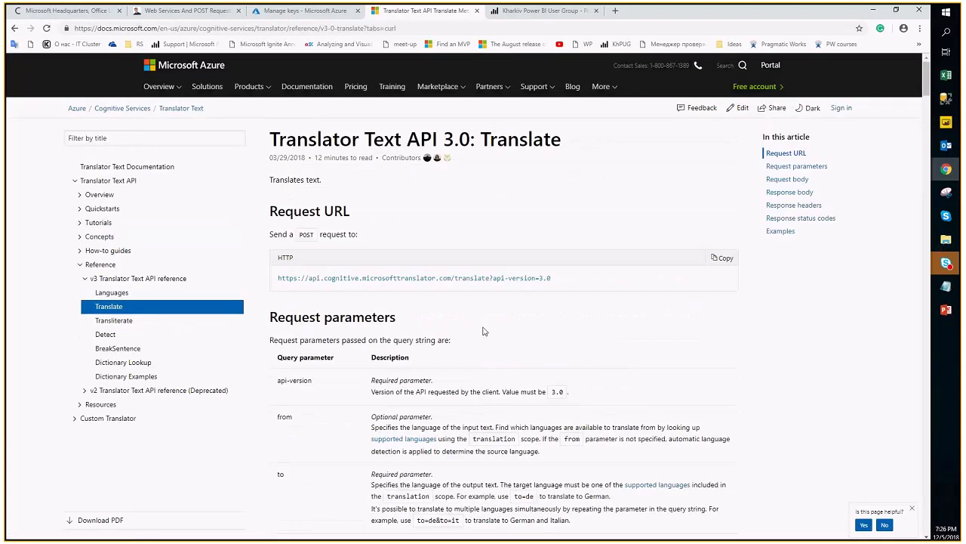
pyautogui.scroll(-3, 506, 287)
pyautogui.moveTo(558, 133); pyautogui.dragTo(279, 129)
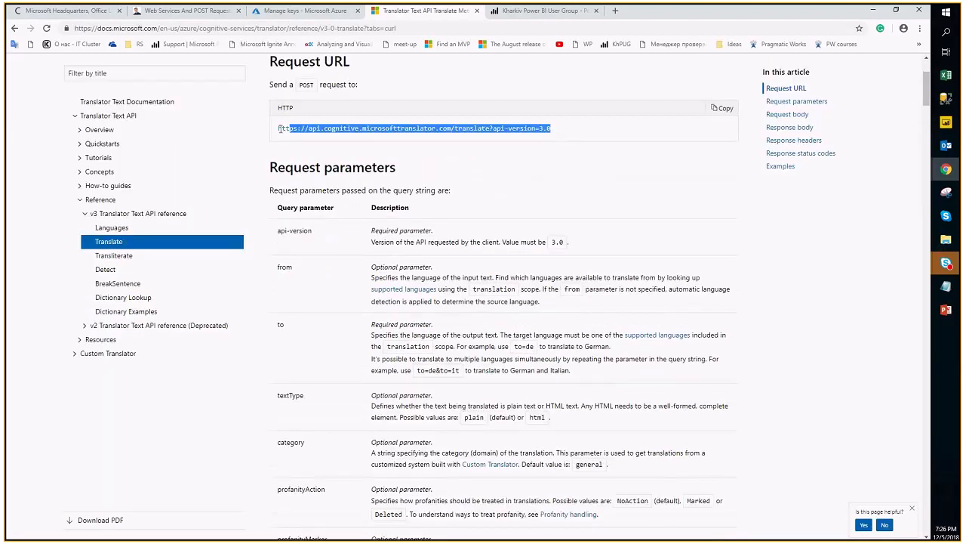
pyautogui.click(279, 129)
pyautogui.scroll(-3, 432, 242)
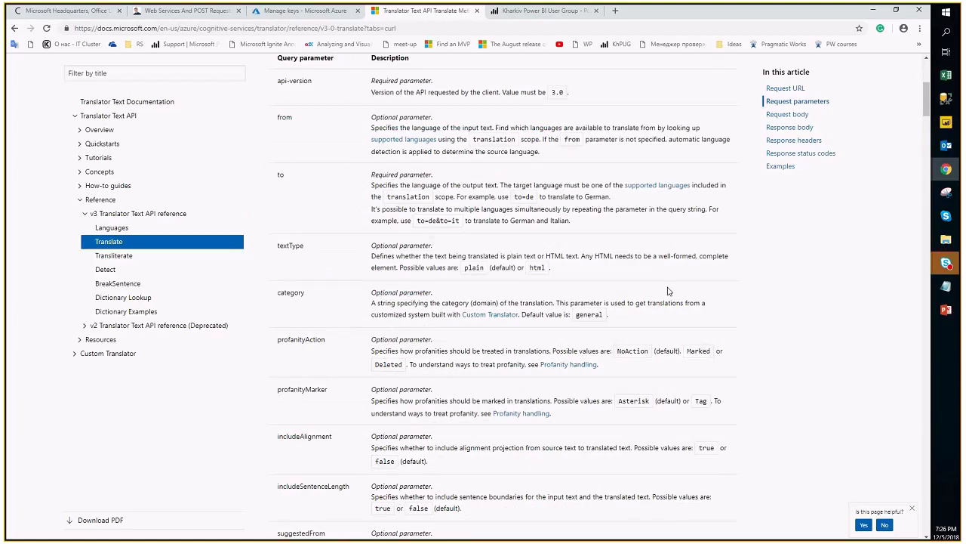
pyautogui.scroll(-5, 667, 291)
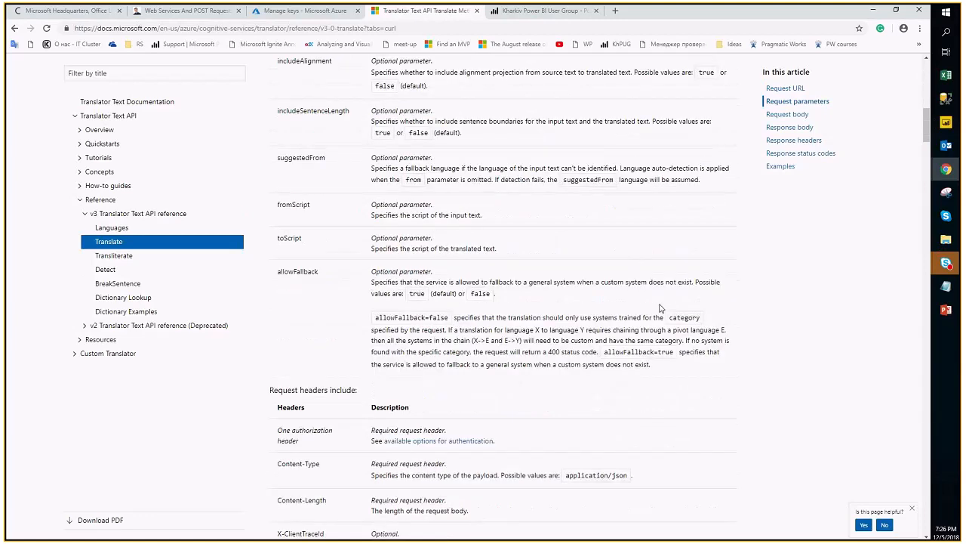
pyautogui.scroll(-2, 659, 308)
pyautogui.scroll(8, 447, 122)
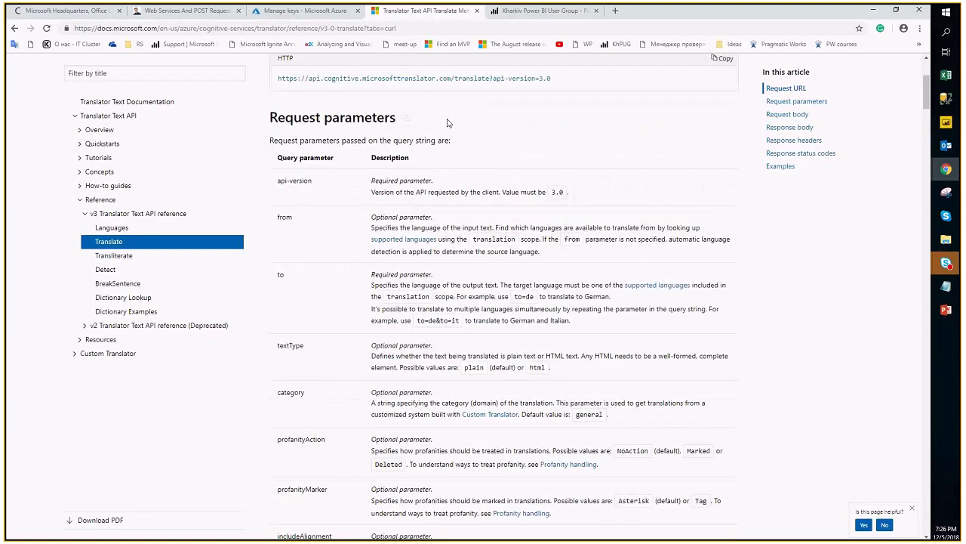
pyautogui.scroll(1, 447, 122)
pyautogui.scroll(-1, 287, 256)
pyautogui.scroll(-6, 387, 342)
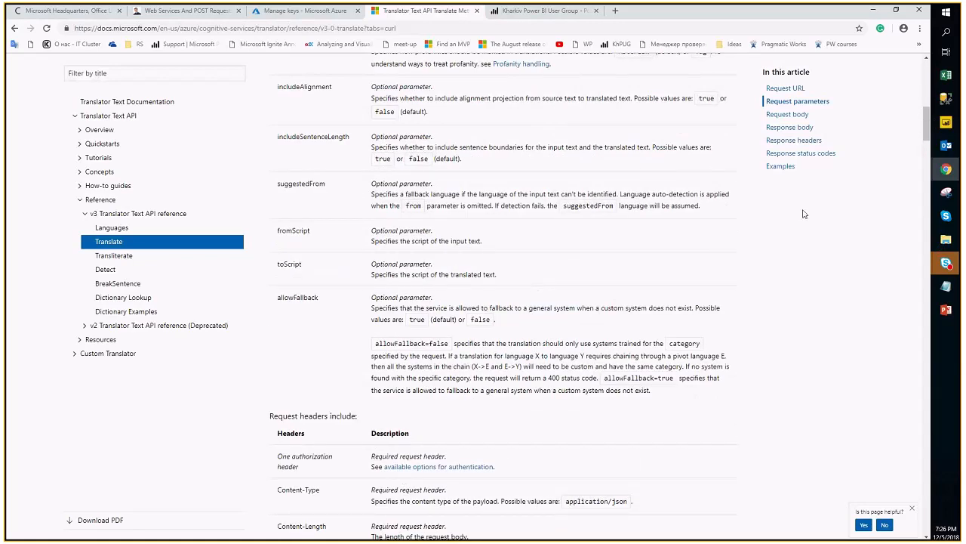
pyautogui.click(947, 126)
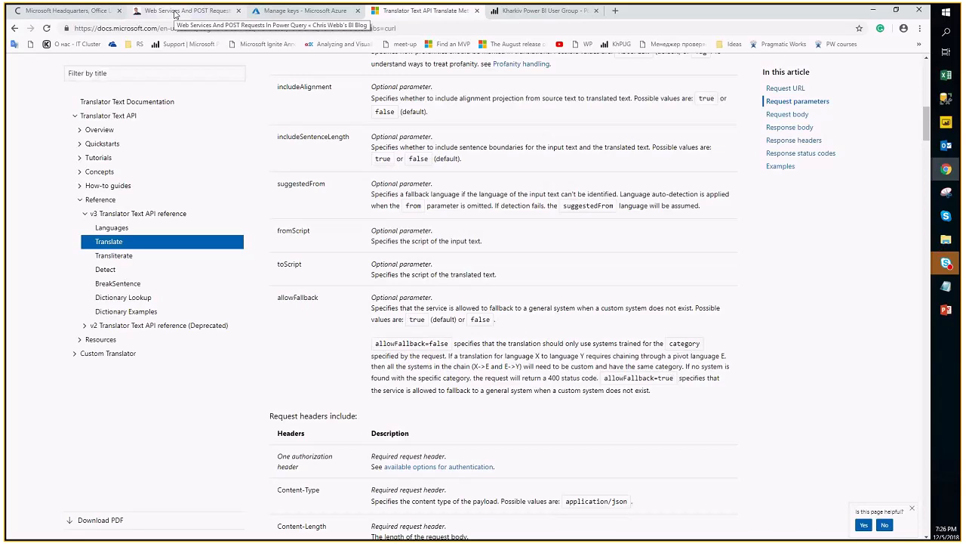
pyautogui.scroll(5, 468, 197)
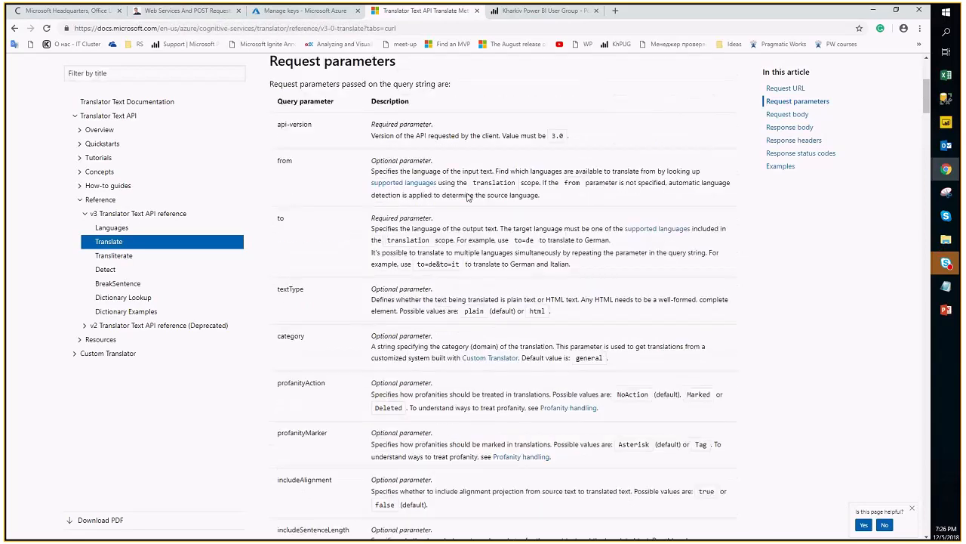
pyautogui.scroll(3, 468, 196)
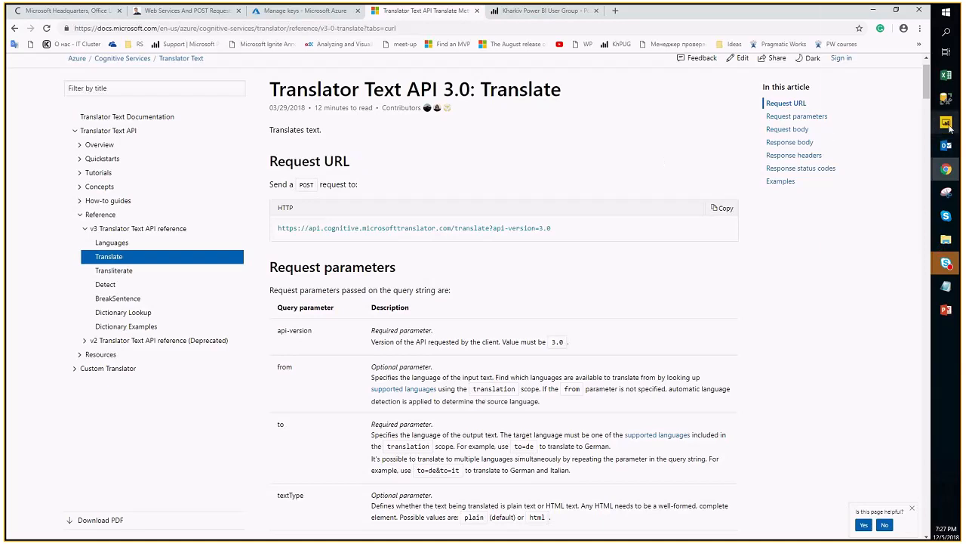
# Step: In Power Query Editor, create a new blank query and open it in the Advanced Editor
pyautogui.moveTo(951, 129)
pyautogui.click(875, 277)
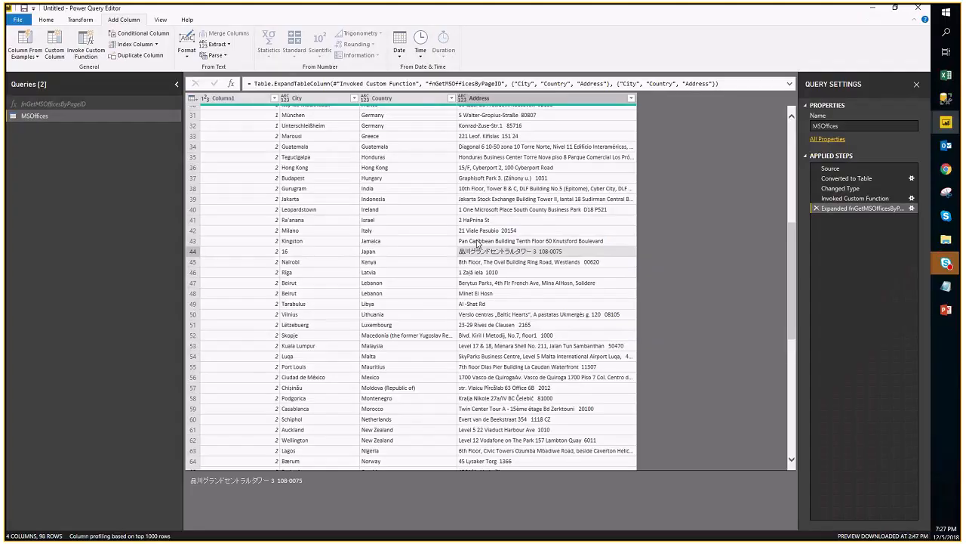
pyautogui.click(46, 20)
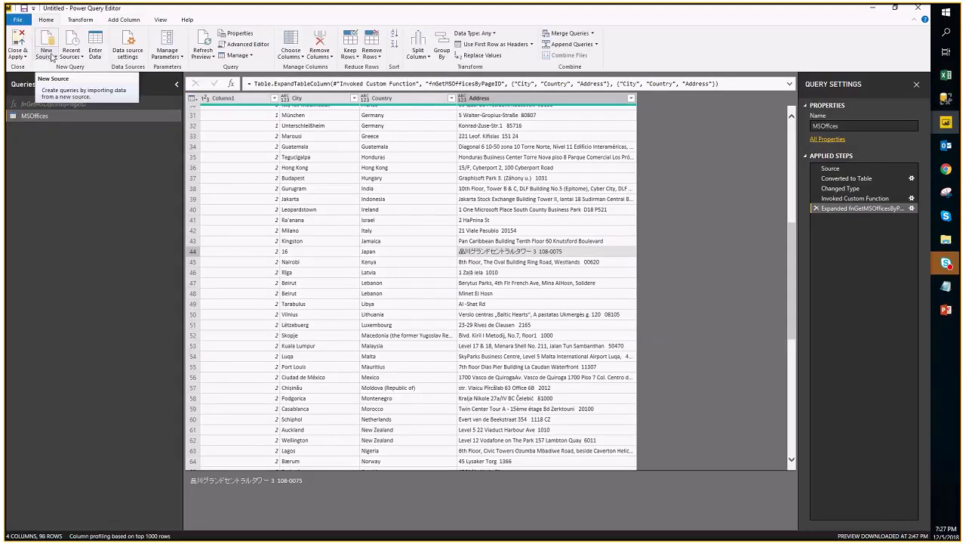
pyautogui.click(47, 59)
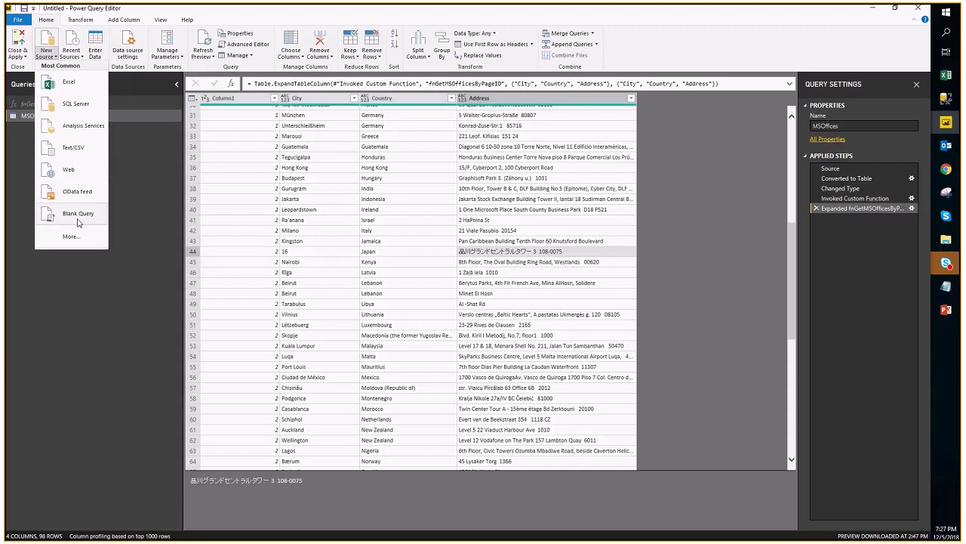
pyautogui.click(81, 215)
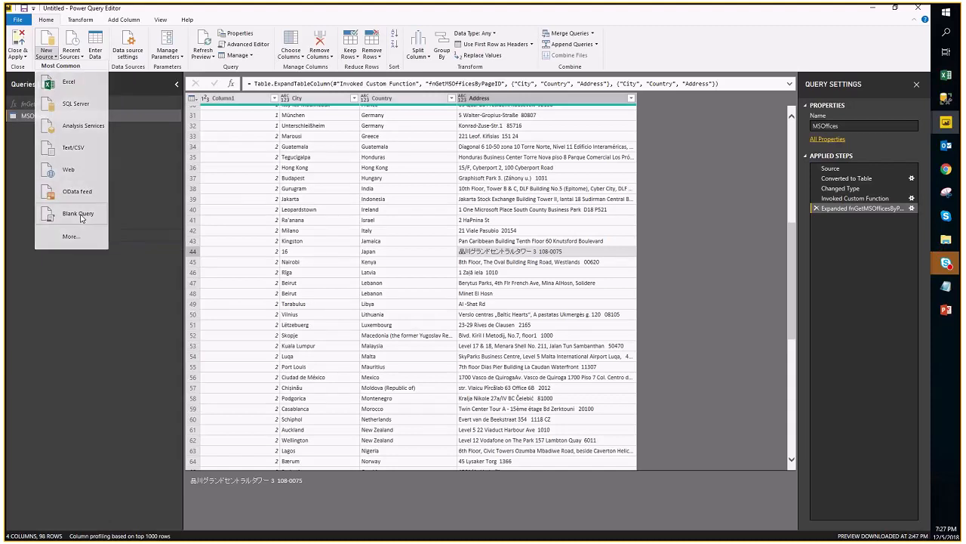
pyautogui.click(243, 44)
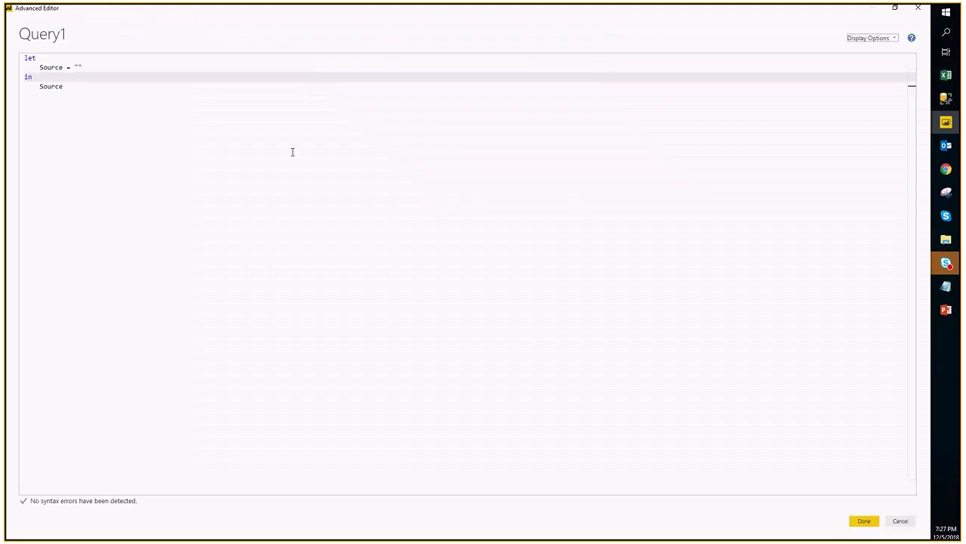
# Step: Rename the Source step to InputText and set its value to "Halo"
pyautogui.click(94, 66)
pyautogui.press('Up')
pyautogui.press('Right')
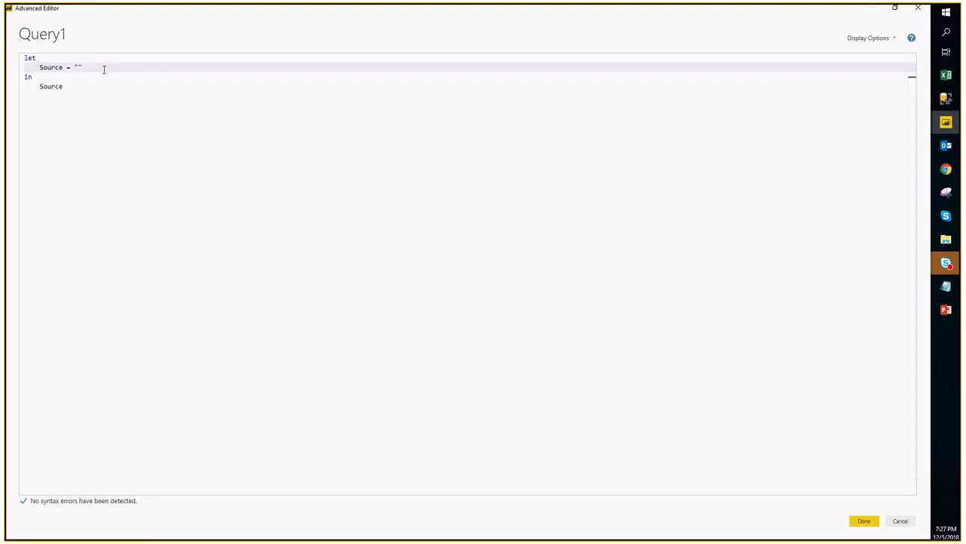
pyautogui.doubleClick(44, 69)
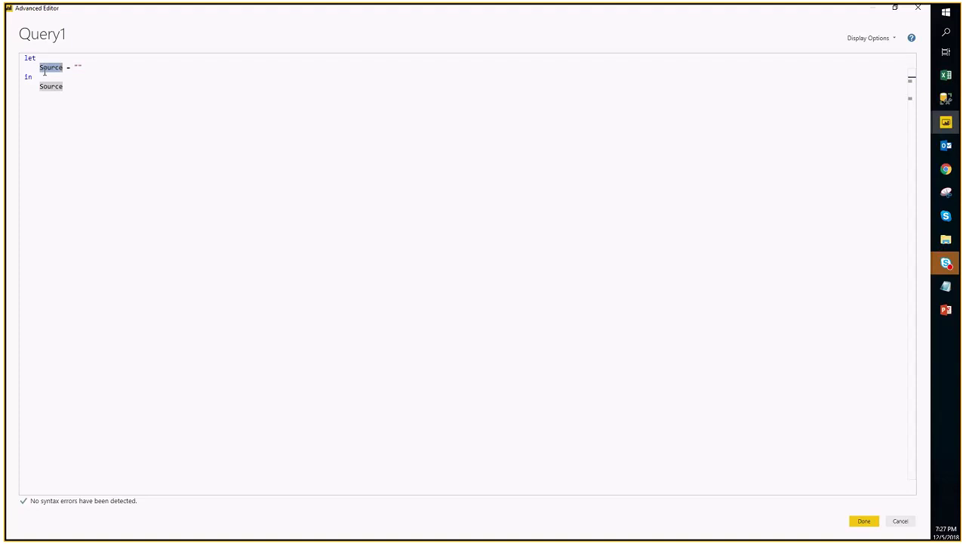
pyautogui.write('InputTe')
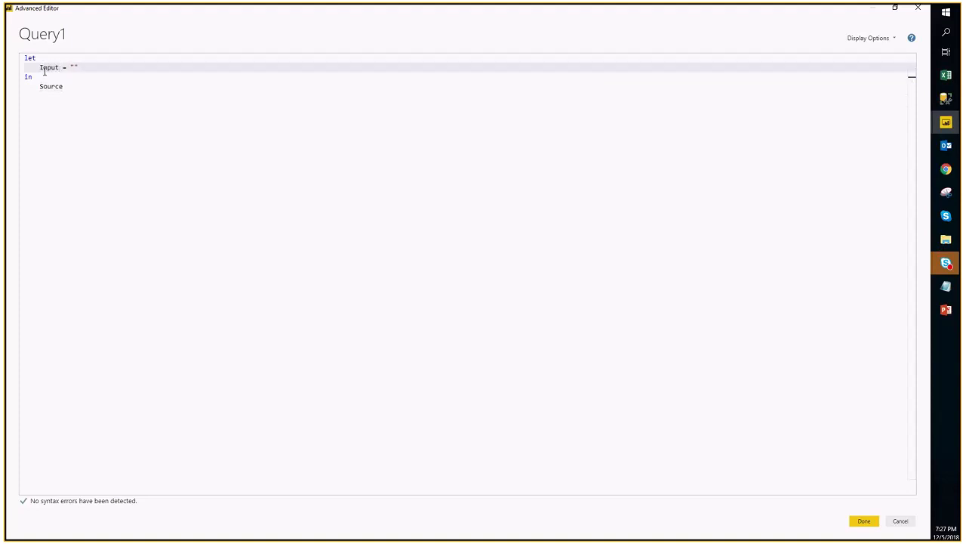
pyautogui.write('xt')
pyautogui.click(136, 68)
pyautogui.write('= "Halo')
# Step: Add a new step line starting WebQuery = Web.Contents(
pyautogui.press('Up')
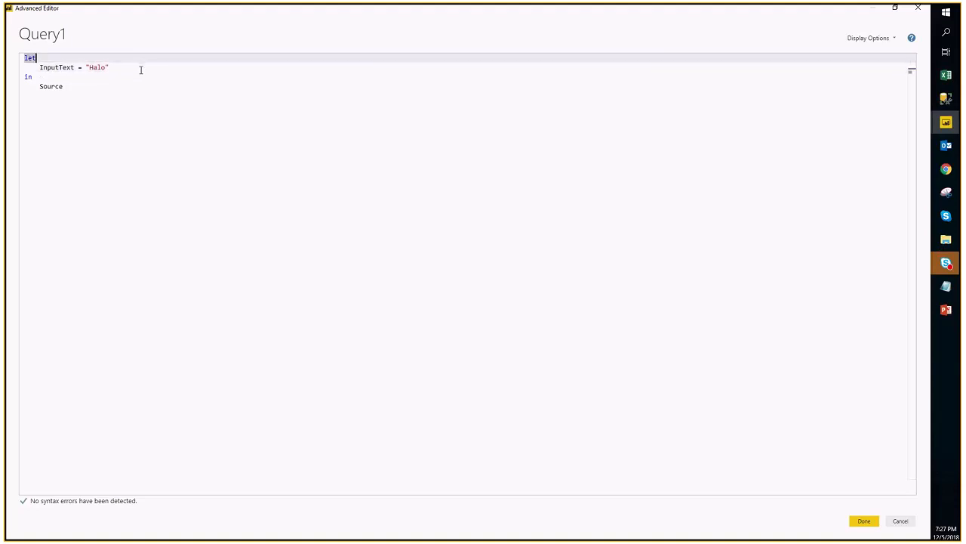
pyautogui.click(141, 70)
pyautogui.write(',')
pyautogui.press('Return')
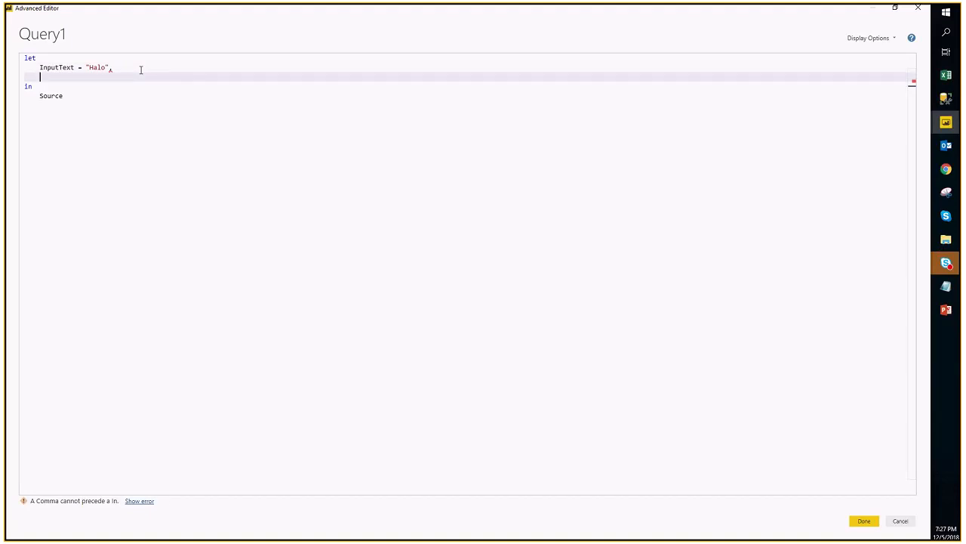
pyautogui.write('WebQuery = Web')
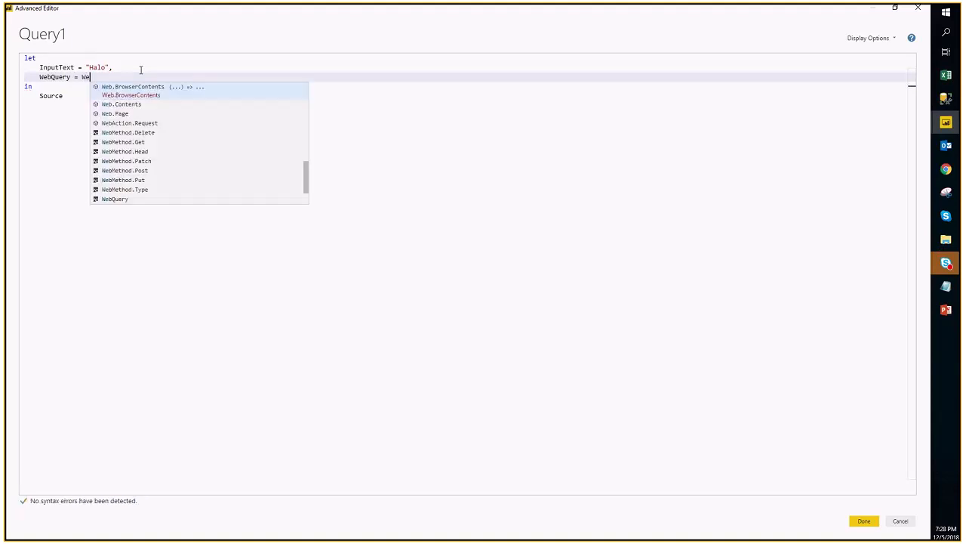
pyautogui.write('.')
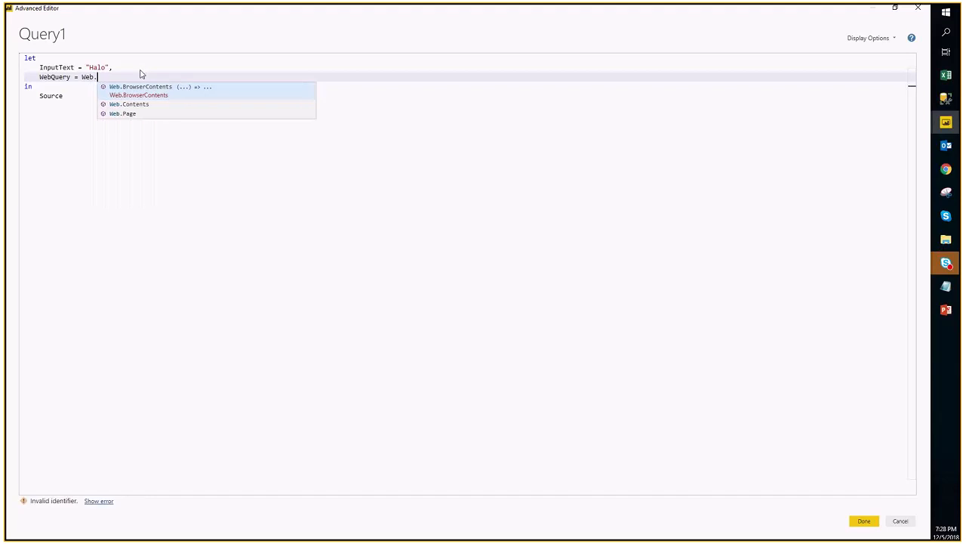
pyautogui.write('Con')
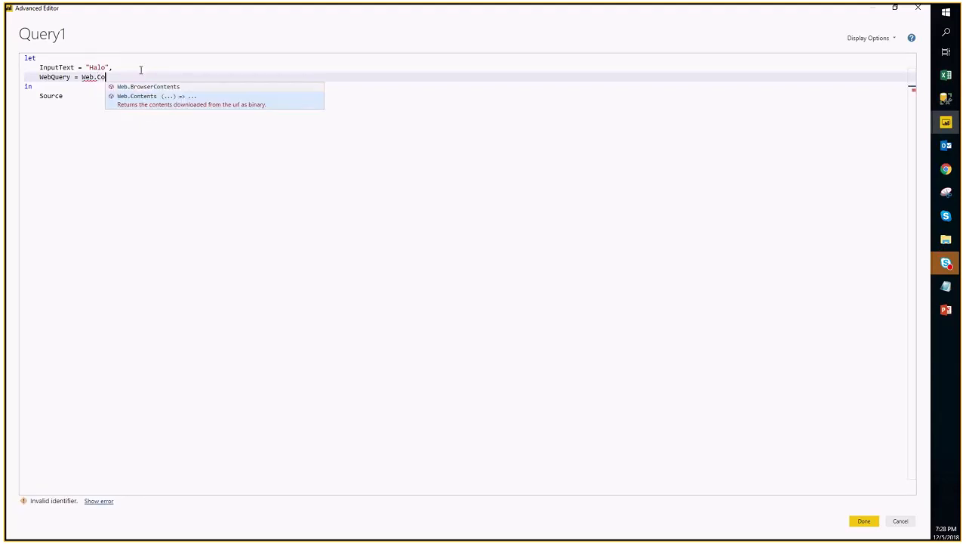
pyautogui.click(163, 97)
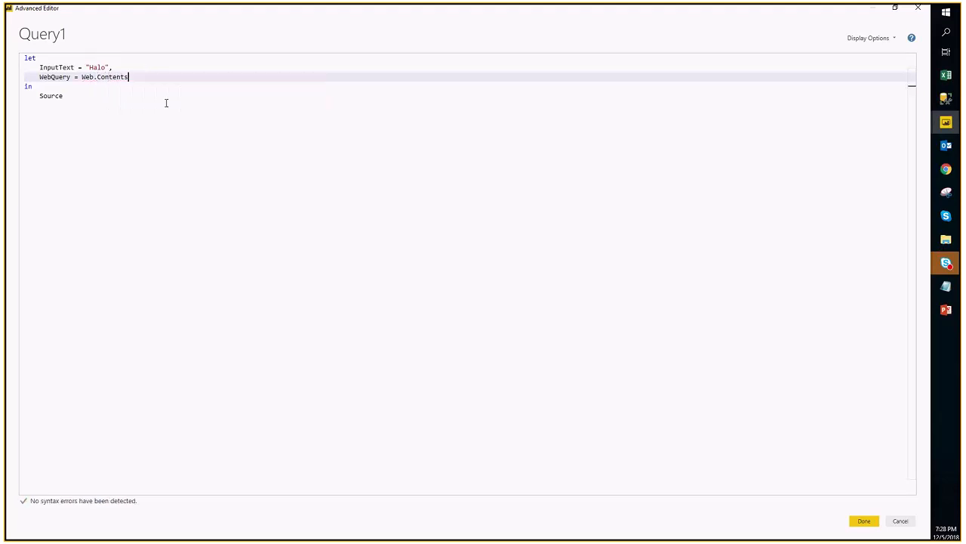
pyautogui.write('(')
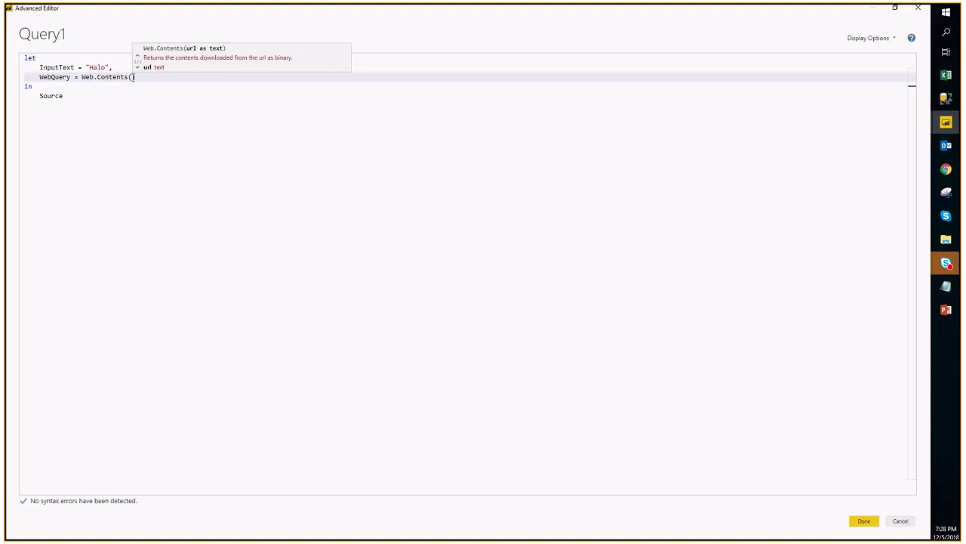
# Step: Select the full request URL on the Translate docs page and return to the editor
pyautogui.moveTo(946, 169)
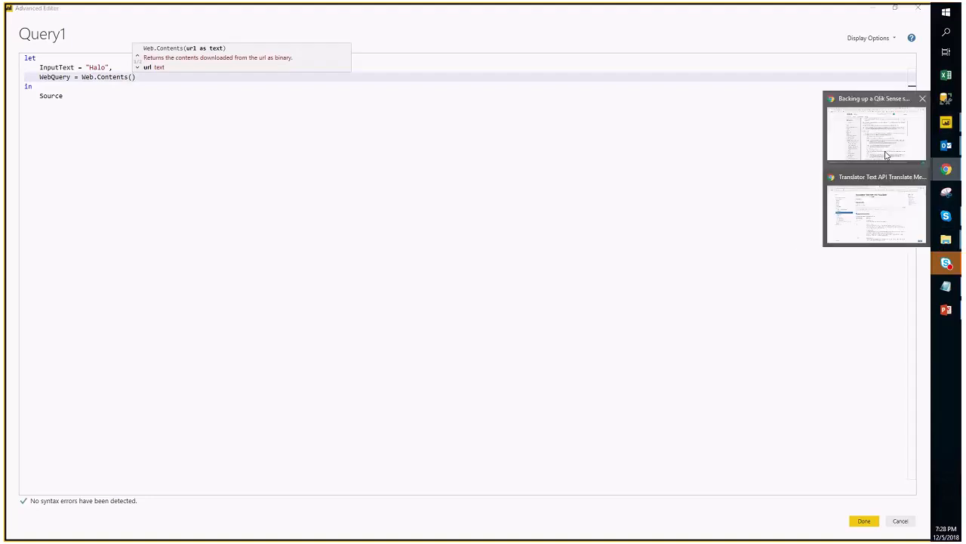
pyautogui.click(892, 206)
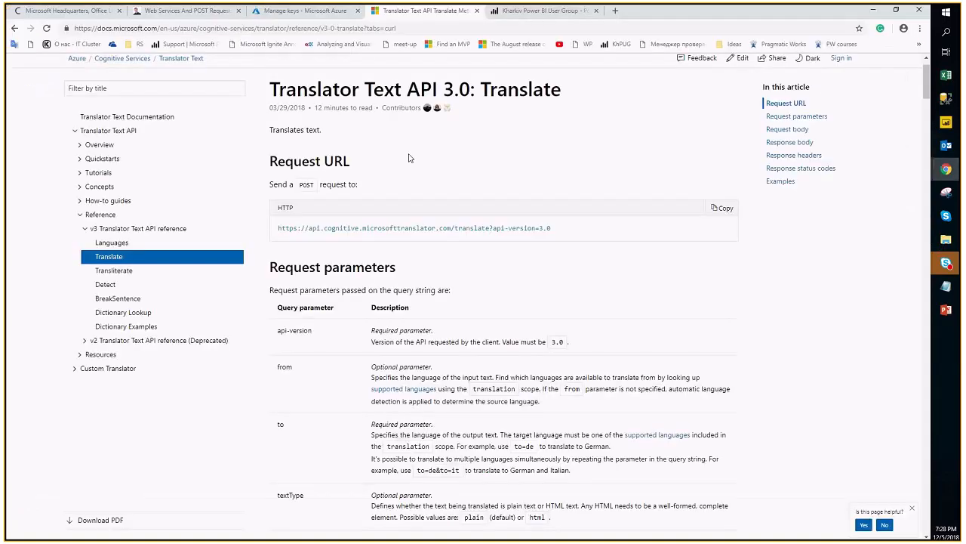
pyautogui.scroll(-1, 285, 194)
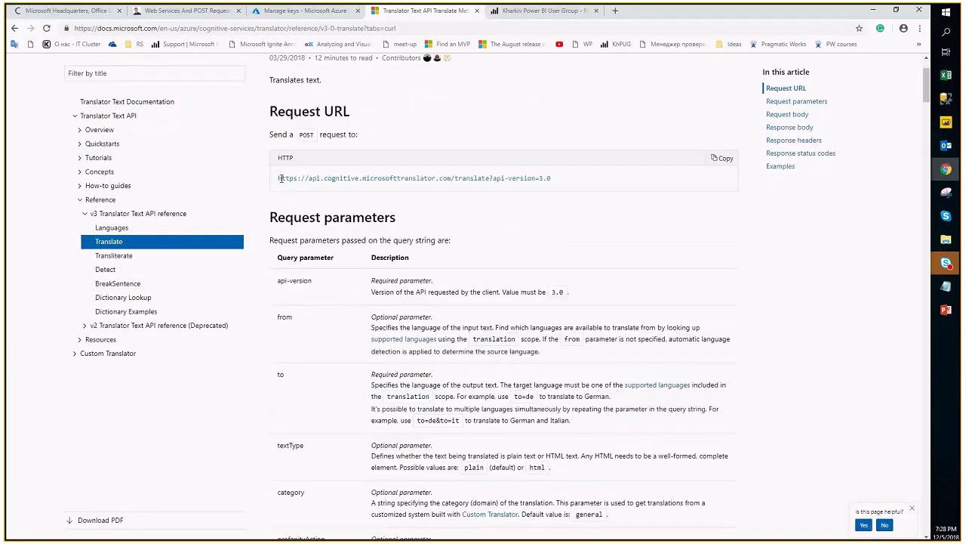
pyautogui.moveTo(278, 178); pyautogui.dragTo(557, 179)
pyautogui.hotkey('ctrl', 'c')
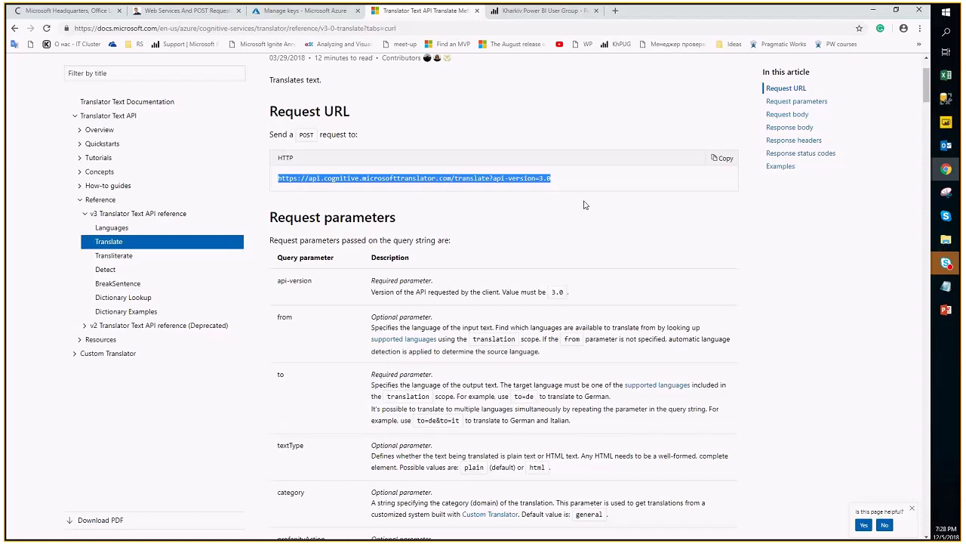
pyautogui.click(584, 204)
pyautogui.hotkey('alt', 'Tab')
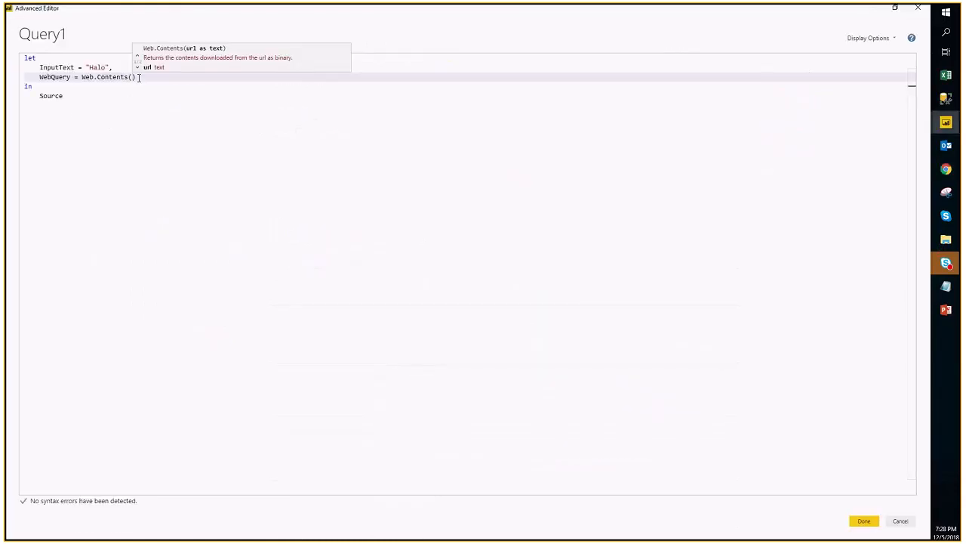
# Step: Paste the quoted translate?api-version=3.0 URL into Web.Contents and add a trailing comma
pyautogui.write('"')
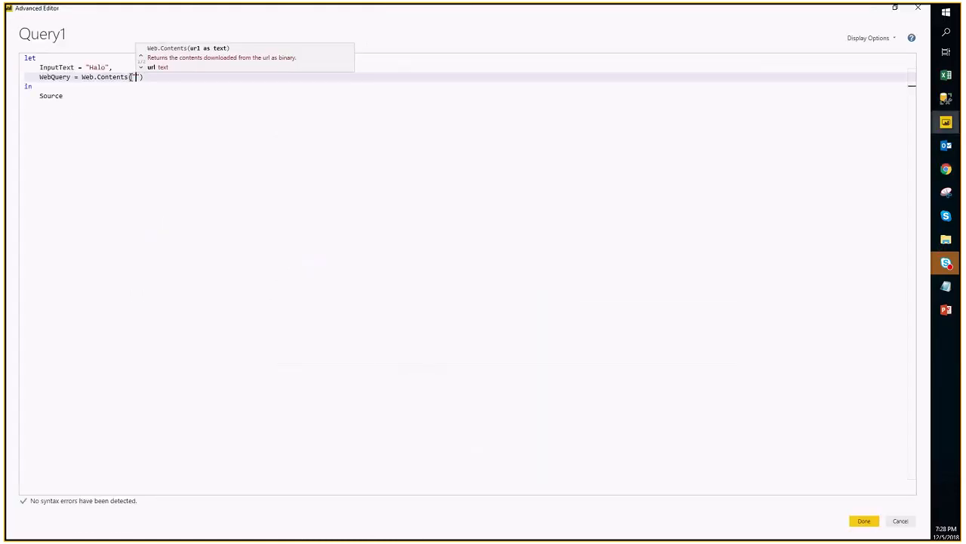
pyautogui.hotkey('ctrl', 'v')
pyautogui.press('Right')
pyautogui.press('Escape')
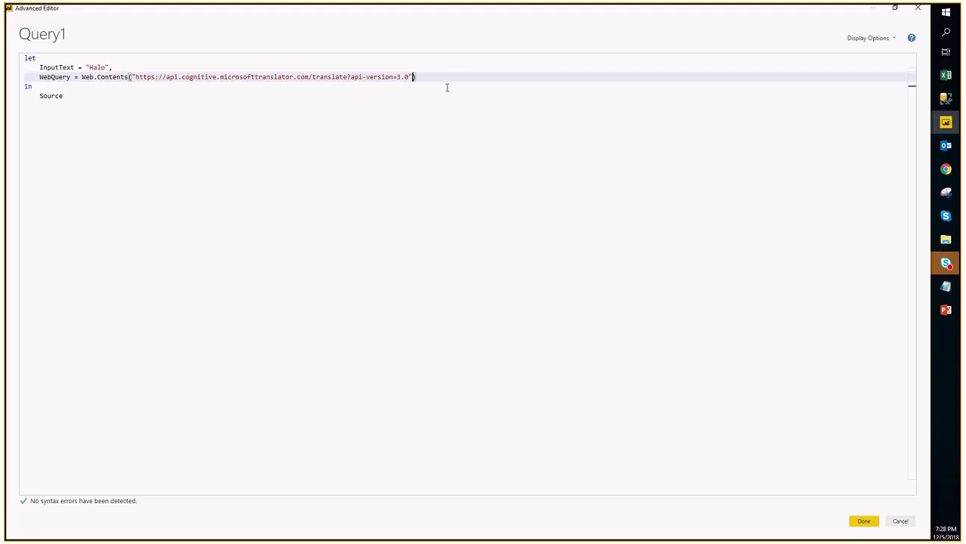
pyautogui.write(',{')
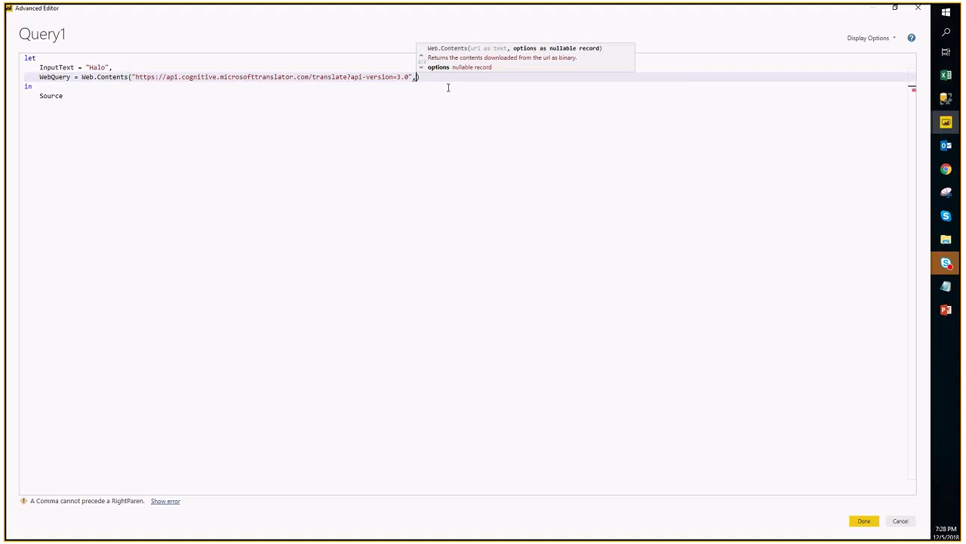
pyautogui.press('BackSpace')
# Step: Return to the Translate docs and scroll down to the Examples section
pyautogui.moveTo(946, 169)
pyautogui.click(875, 213)
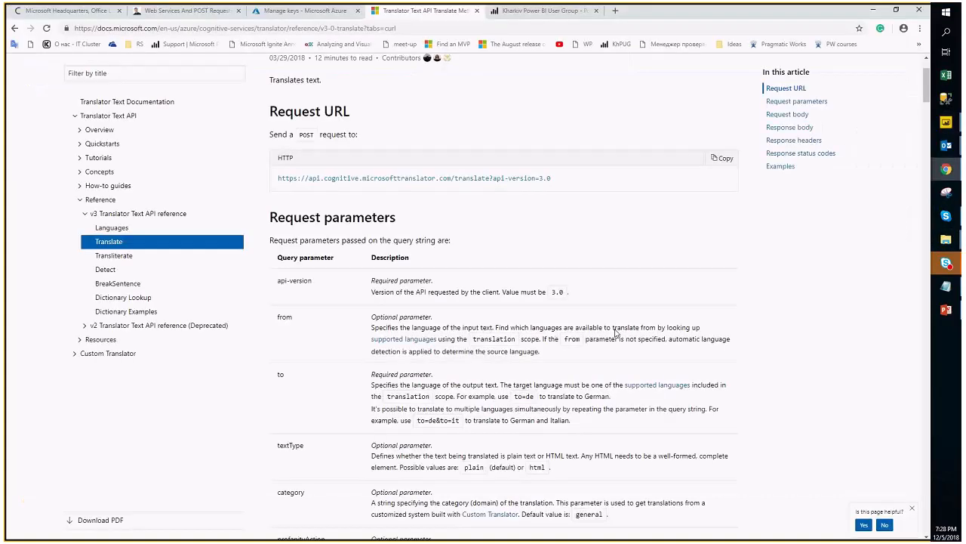
pyautogui.scroll(-10, 564, 361)
pyautogui.scroll(-5, 563, 362)
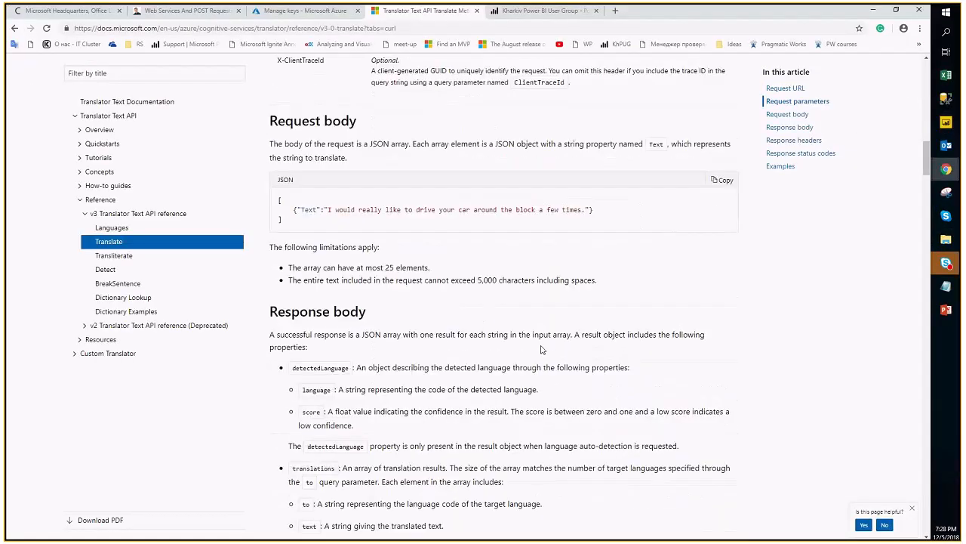
pyautogui.scroll(-10, 449, 289)
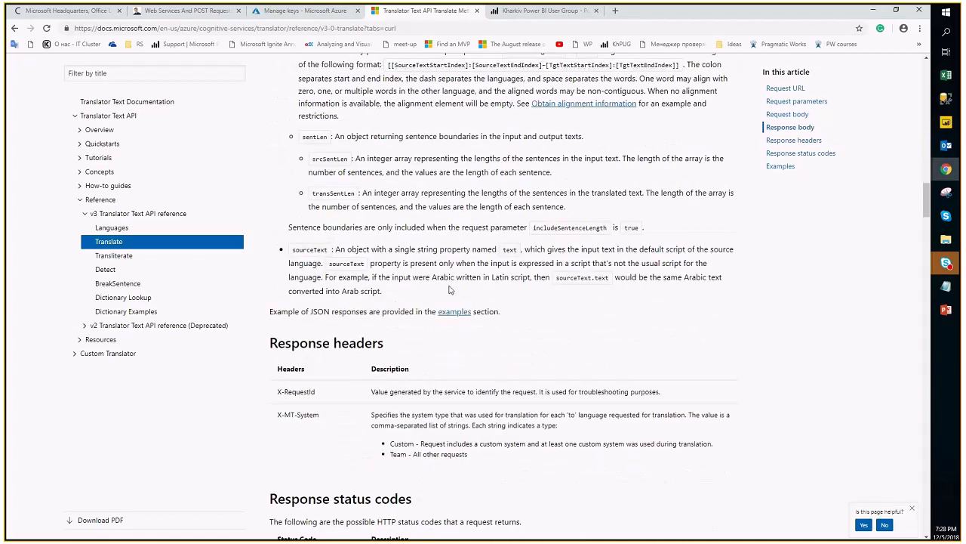
pyautogui.scroll(-2, 449, 289)
pyautogui.scroll(-6, 408, 289)
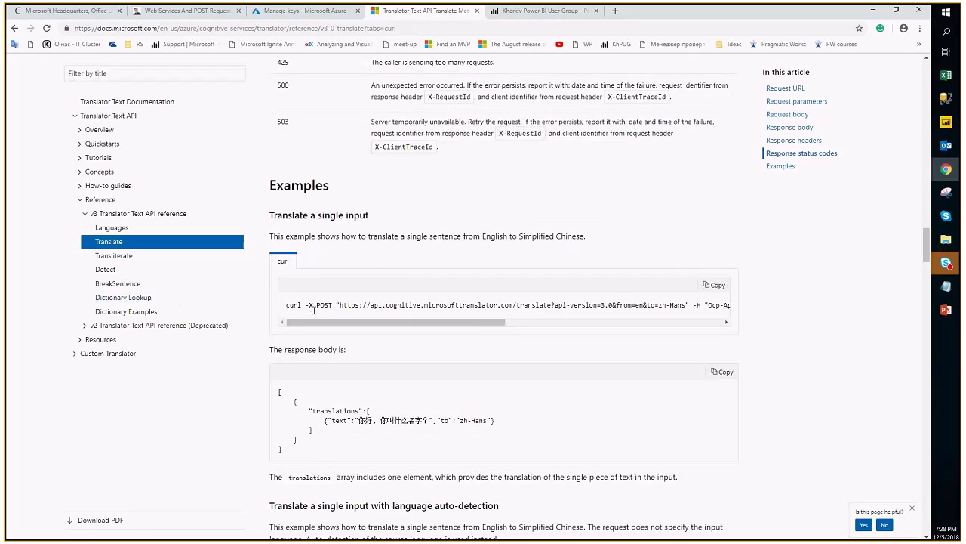
# Step: Examine the curl example's command, request URL, -H header flag and request body
pyautogui.moveTo(285, 305); pyautogui.dragTo(308, 305)
pyautogui.click(308, 305)
pyautogui.hscroll(1, 325, 305)
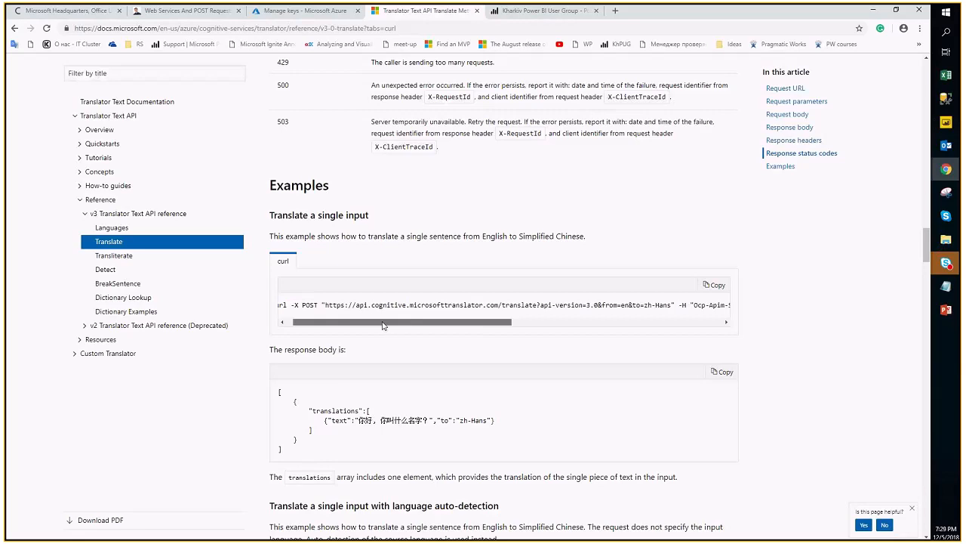
pyautogui.moveTo(330, 305); pyautogui.dragTo(598, 305)
pyautogui.click(599, 305)
pyautogui.hscroll(3, 399, 307)
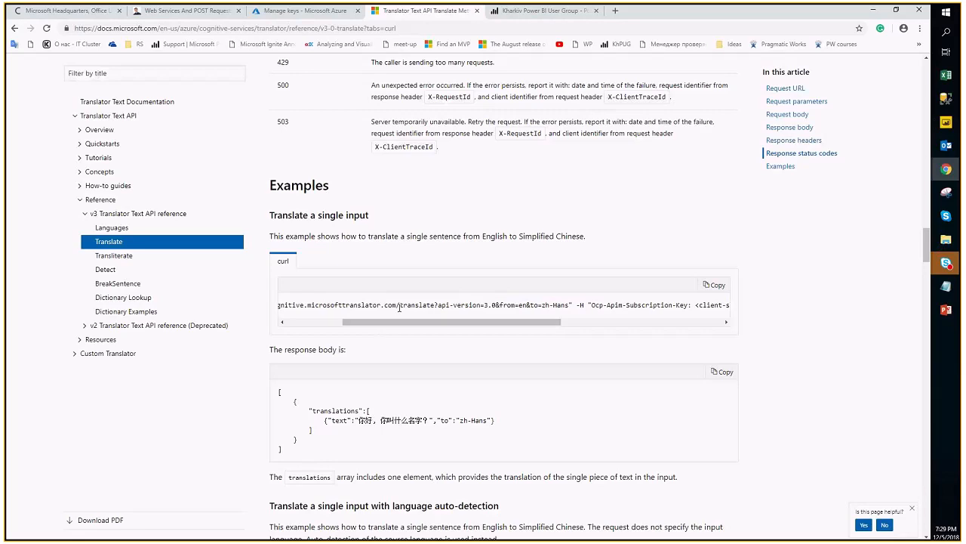
pyautogui.moveTo(576, 305); pyautogui.dragTo(706, 326)
pyautogui.click(583, 305)
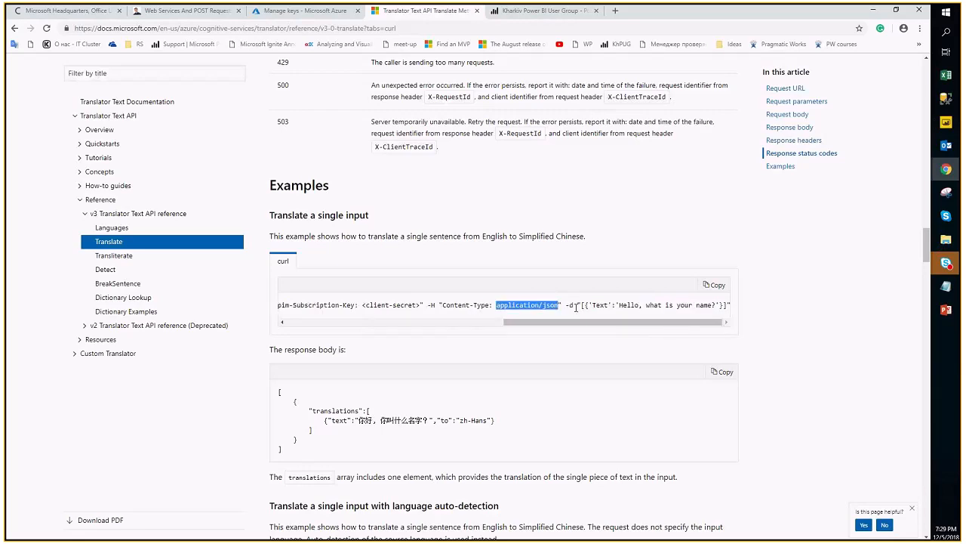
pyautogui.moveTo(566, 306); pyautogui.dragTo(730, 307)
pyautogui.click(712, 317)
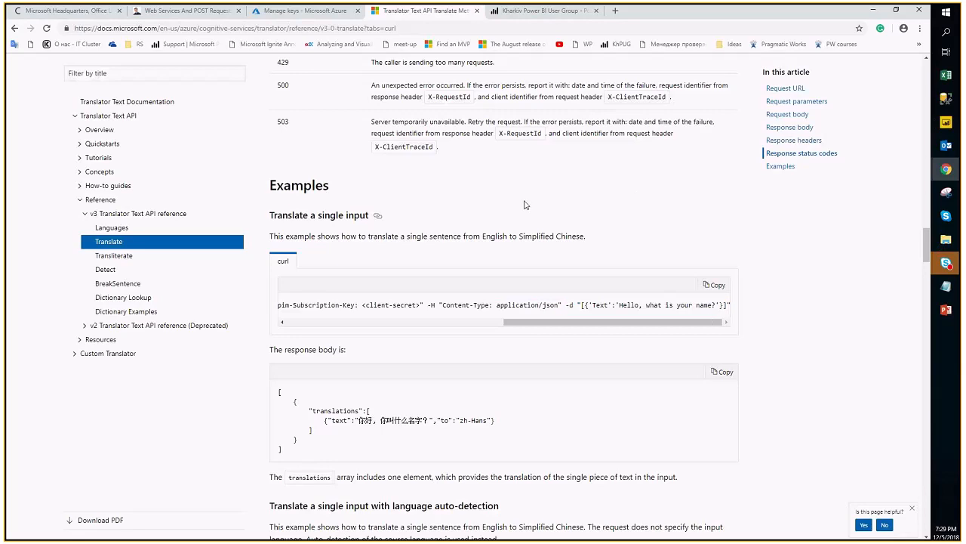
# Step: Review the Request headers authorization row and open the authentication options page in a new tab
pyautogui.scroll(2, 491, 169)
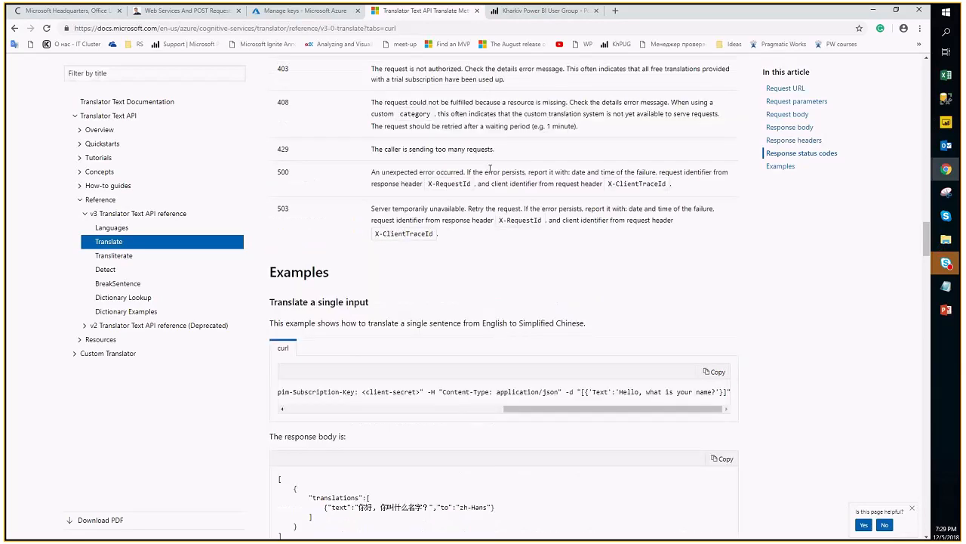
pyautogui.scroll(10, 490, 169)
pyautogui.scroll(5, 491, 169)
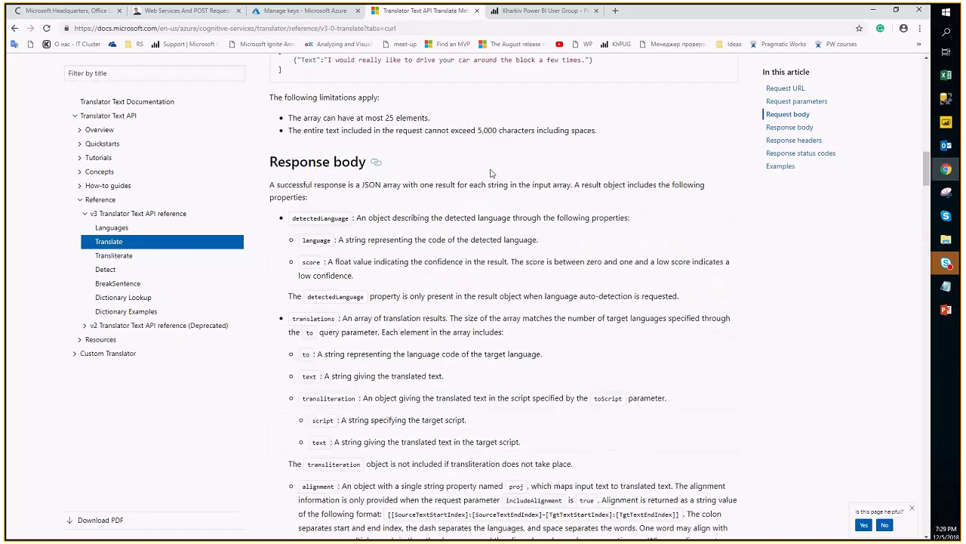
pyautogui.scroll(10, 491, 173)
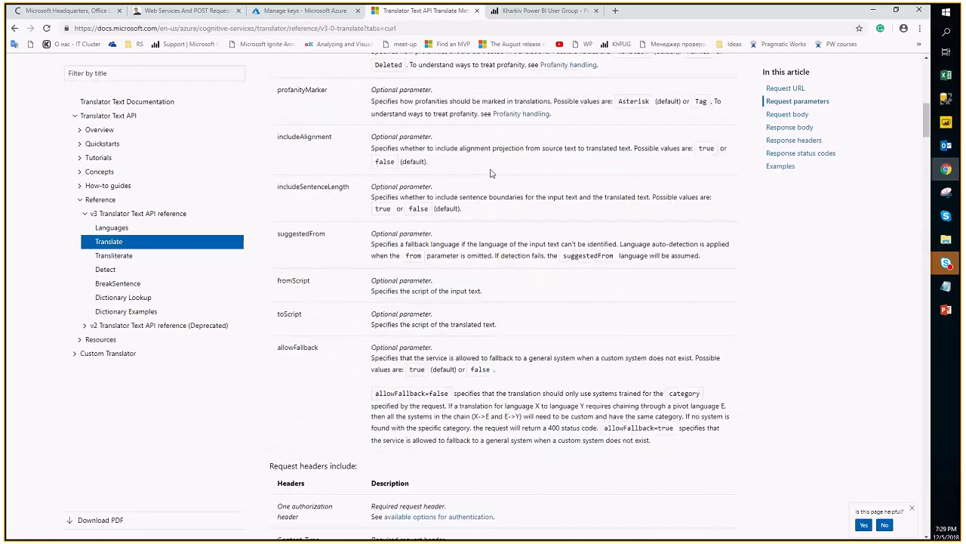
pyautogui.scroll(-3, 490, 173)
pyautogui.moveTo(269, 216); pyautogui.dragTo(384, 218)
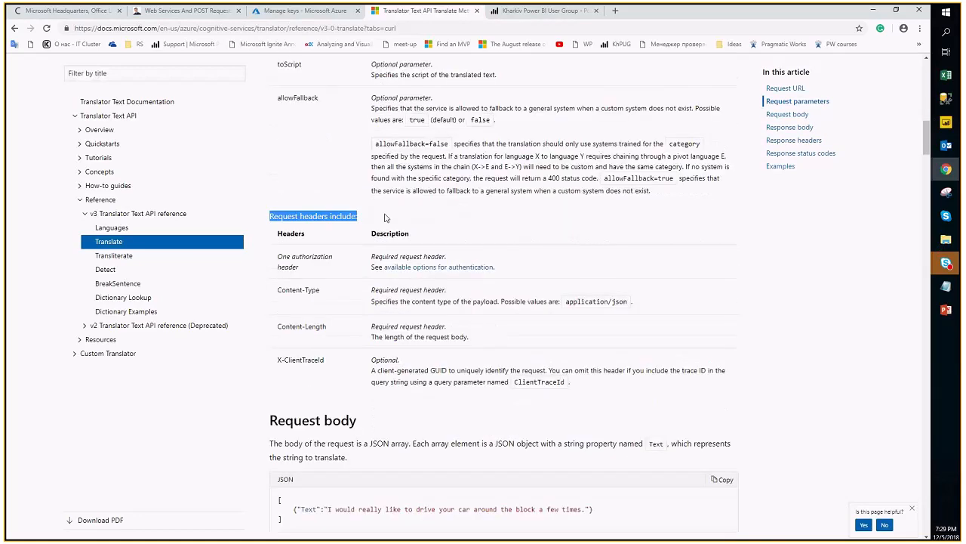
pyautogui.click(385, 218)
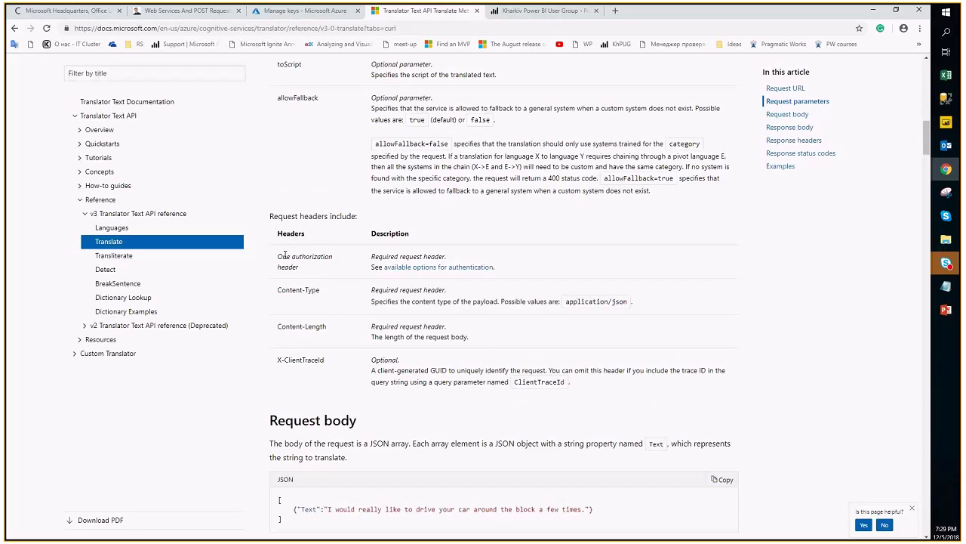
pyautogui.moveTo(281, 257); pyautogui.dragTo(310, 270)
pyautogui.click(352, 272)
pyautogui.middleClick(424, 269)
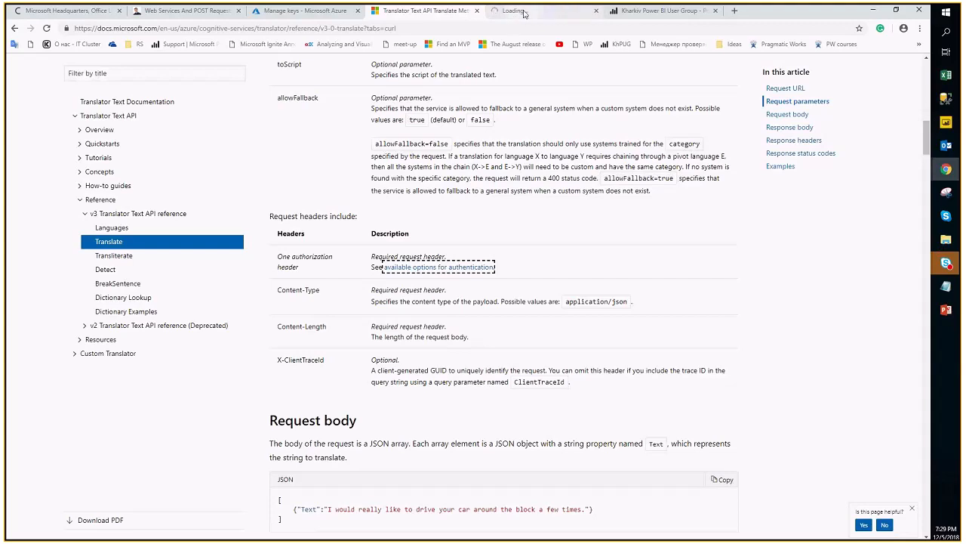
pyautogui.click(524, 13)
# Step: Review the docs' Authentication section, highlighting the Ocp-Apim-Subscription-Key header and Authorization token heading
pyautogui.scroll(-1, 419, 358)
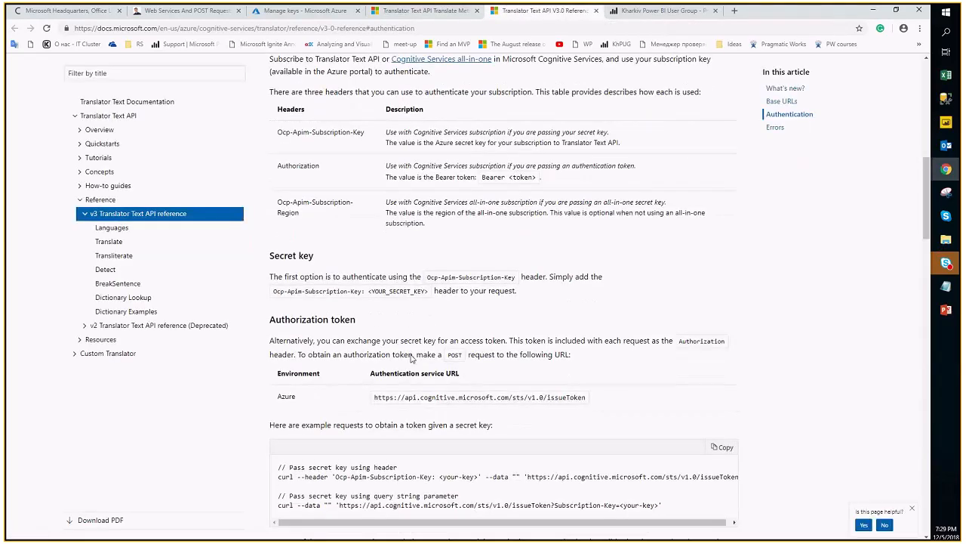
pyautogui.scroll(1, 408, 192)
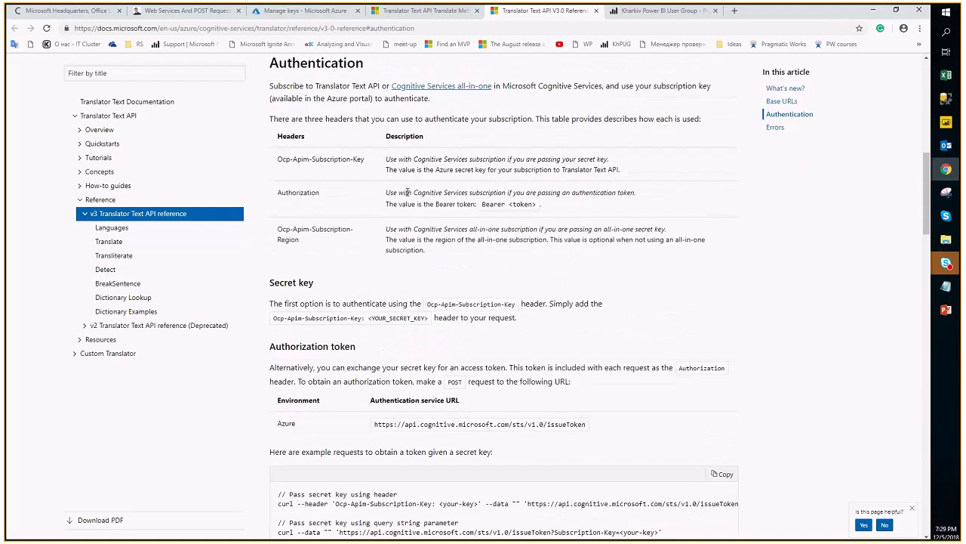
pyautogui.scroll(-1, 373, 254)
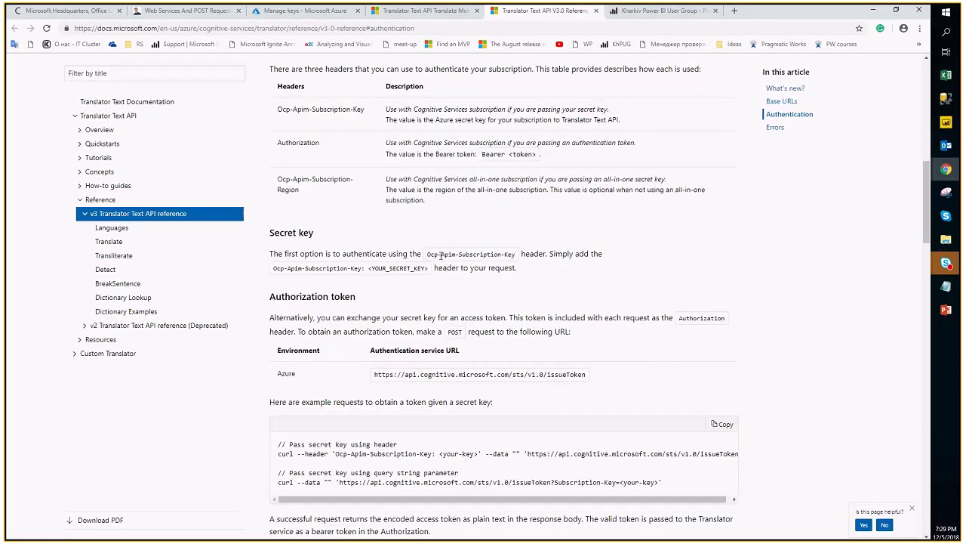
pyautogui.moveTo(428, 255); pyautogui.dragTo(515, 254)
pyautogui.click(334, 327)
pyautogui.moveTo(276, 296); pyautogui.dragTo(401, 299)
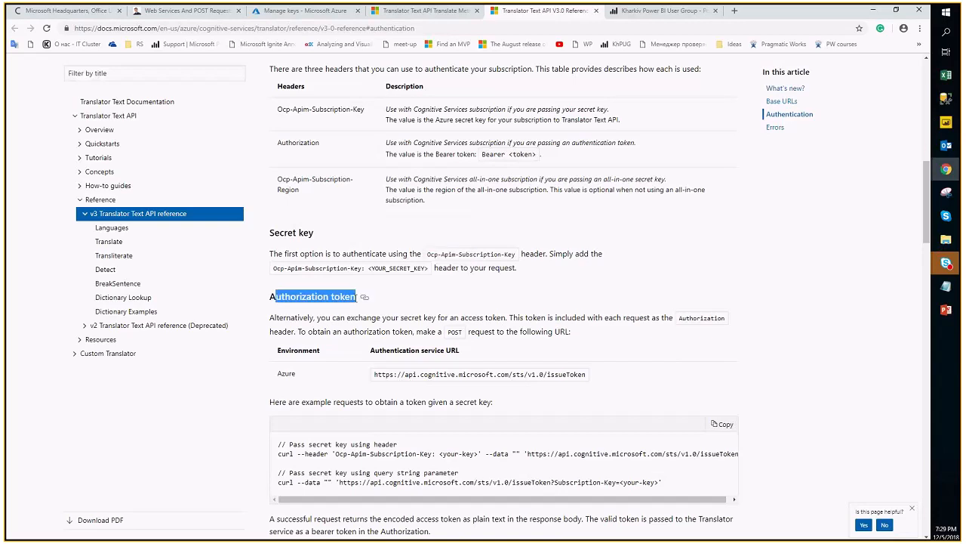
pyautogui.doubleClick(343, 297)
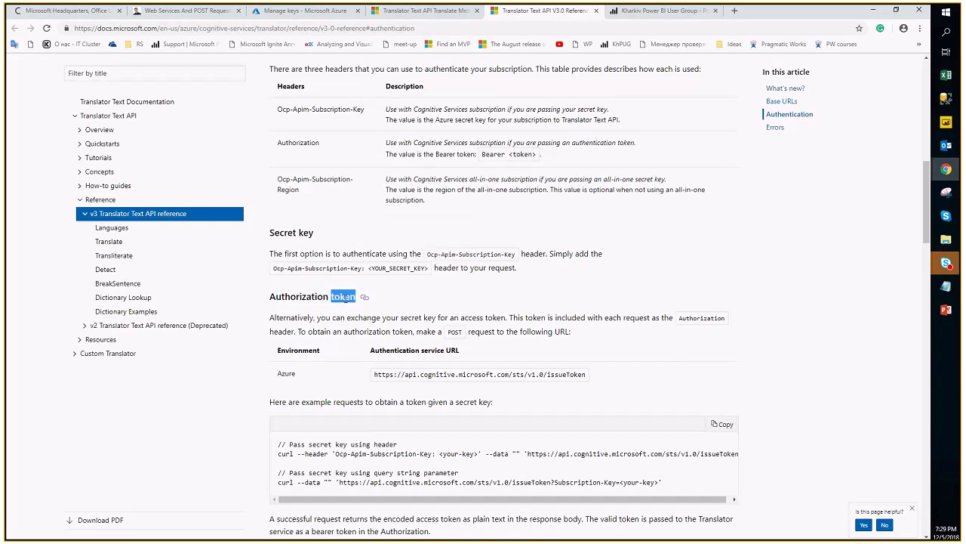
pyautogui.click(351, 303)
# Step: Select the Ocp-Apim-Subscription-Key header name, then bring the Power BI Advanced Editor back
pyautogui.moveTo(435, 253); pyautogui.dragTo(517, 253)
pyautogui.click(516, 253)
pyautogui.moveTo(428, 255); pyautogui.dragTo(519, 257)
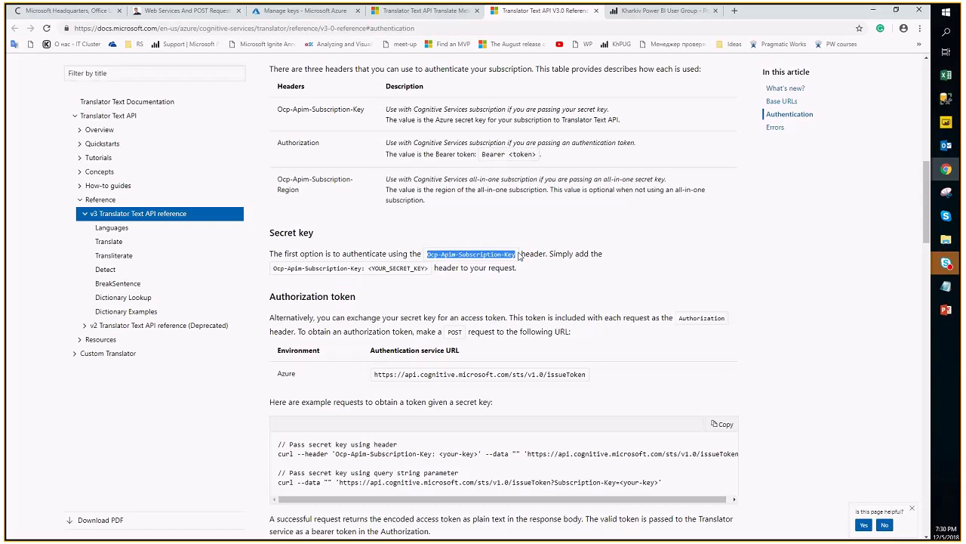
pyautogui.click(519, 255)
pyautogui.moveTo(953, 130)
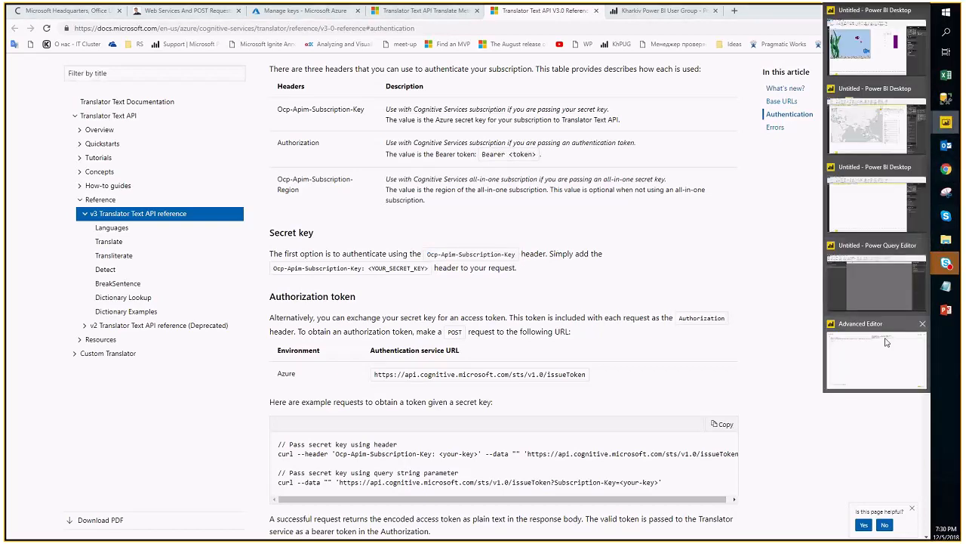
pyautogui.click(876, 332)
# Step: After the Web.Contents URL, start an options record with 'Headers = [#' as a nested record
pyautogui.write('[]')
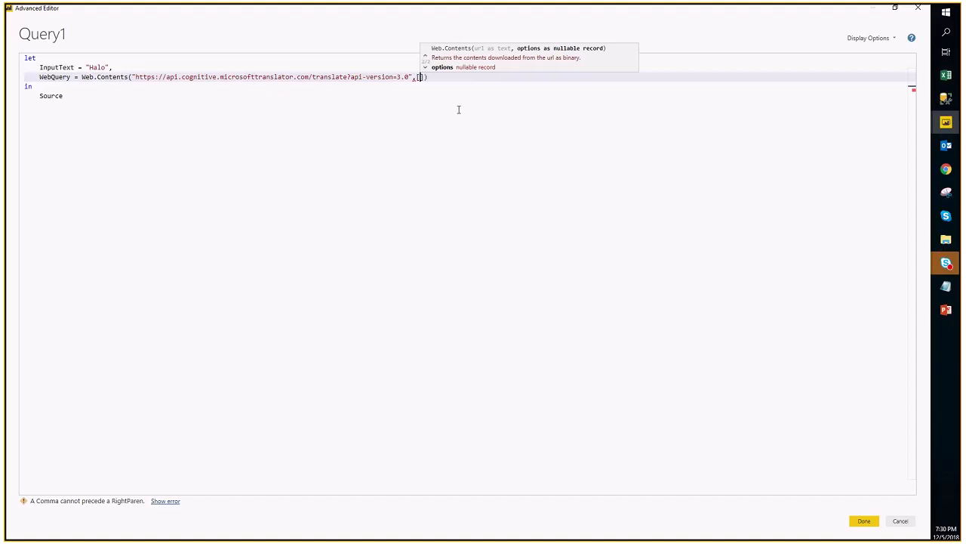
pyautogui.write('Header')
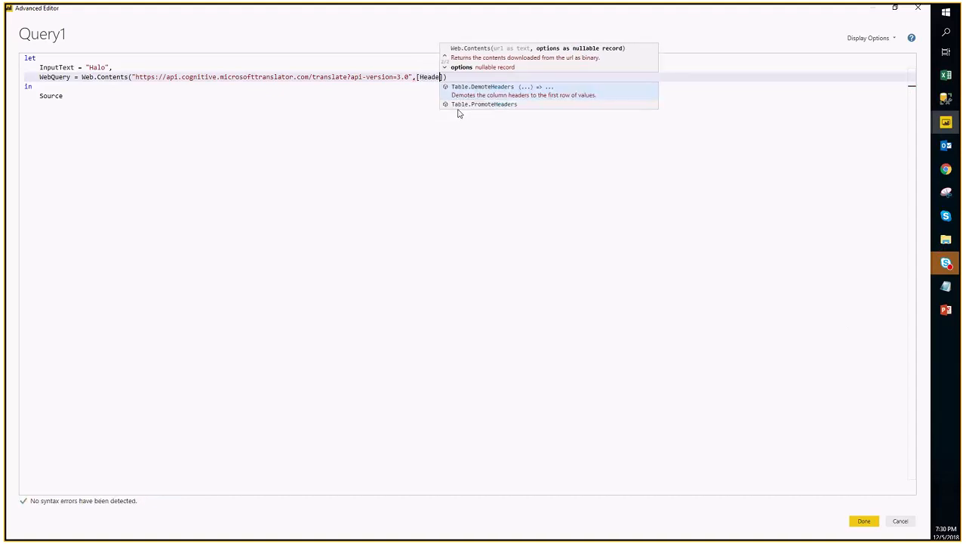
pyautogui.write('s')
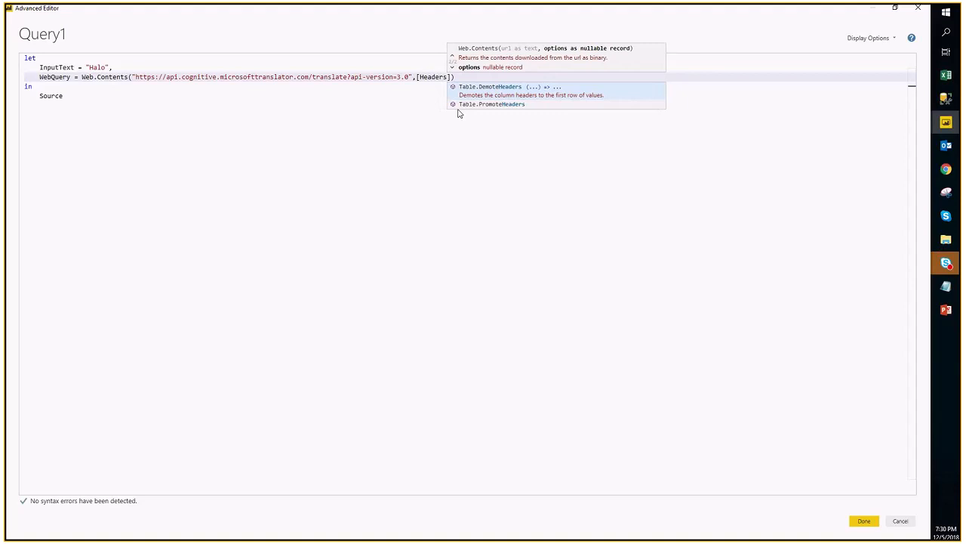
pyautogui.write(' = [')
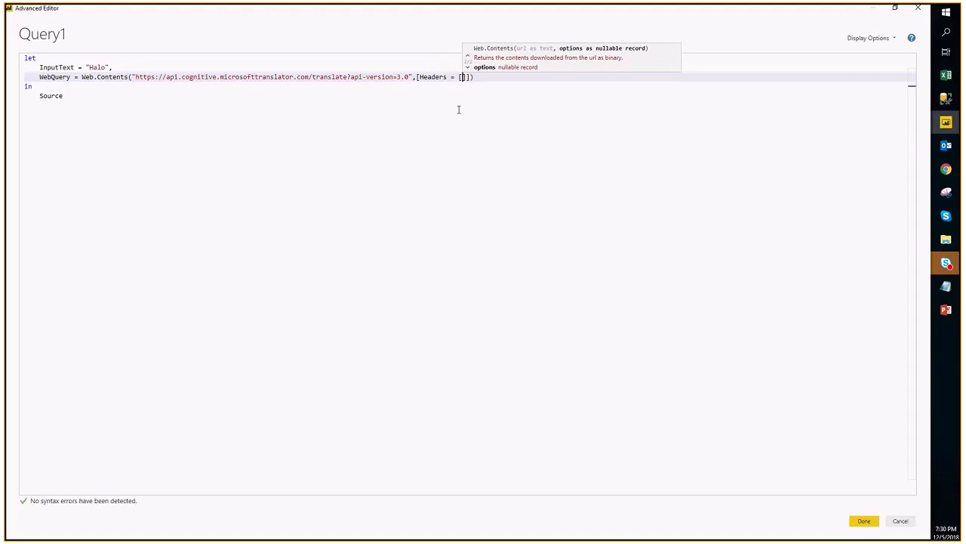
pyautogui.write('#')
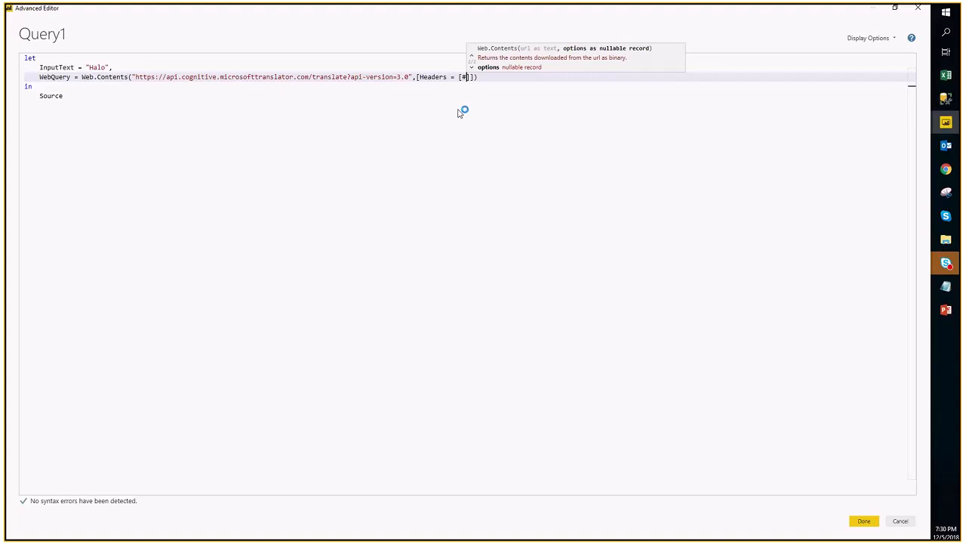
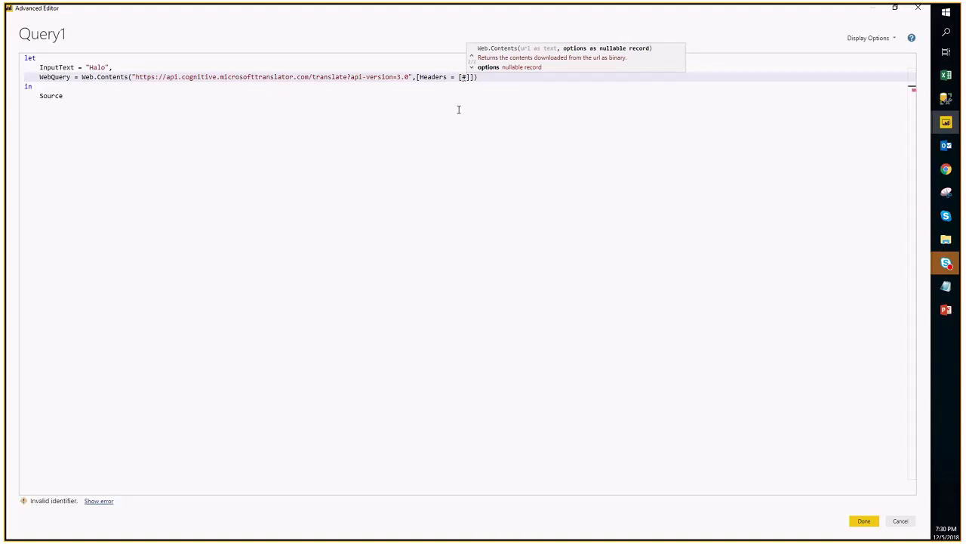
# Step: Add the "Ocp-Apim-Subscription-Key" header name with =" to the Headers record
pyautogui.write('"')
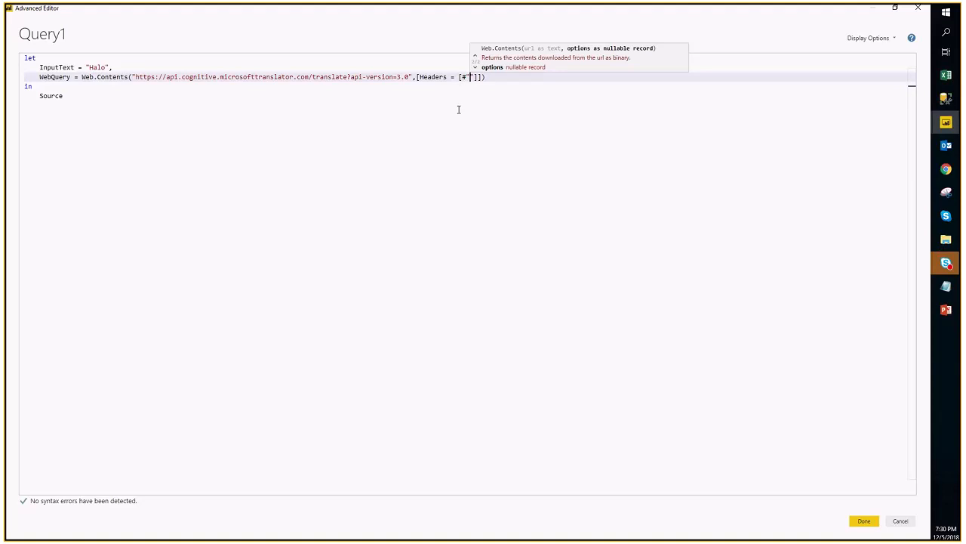
pyautogui.write('Ocp-Apim-Subscription-Key')
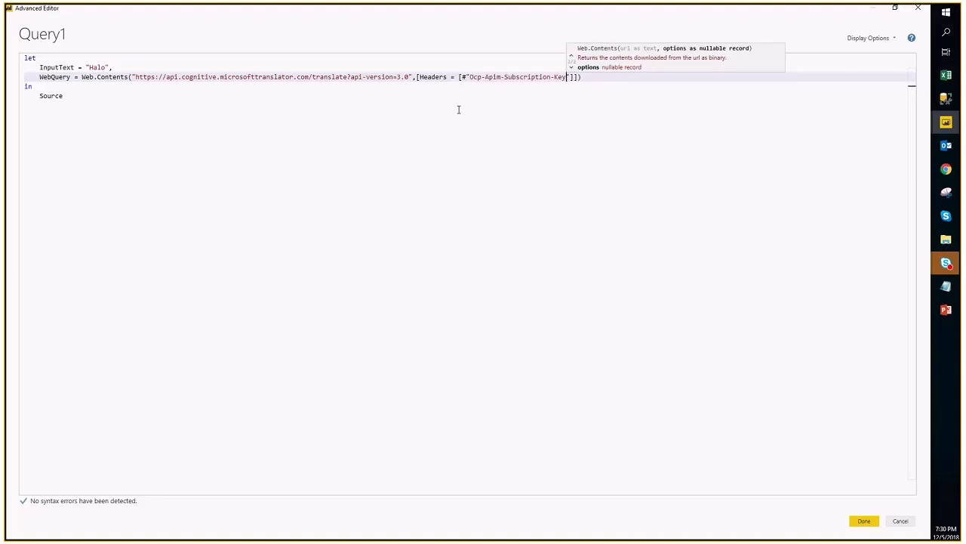
pyautogui.press('Right')
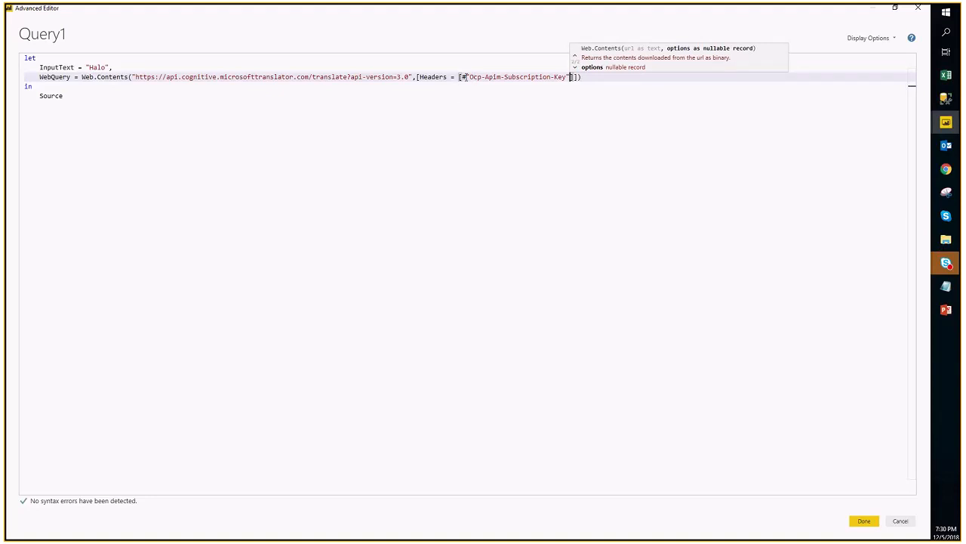
pyautogui.moveTo(460, 77); pyautogui.dragTo(569, 77)
pyautogui.click(572, 79)
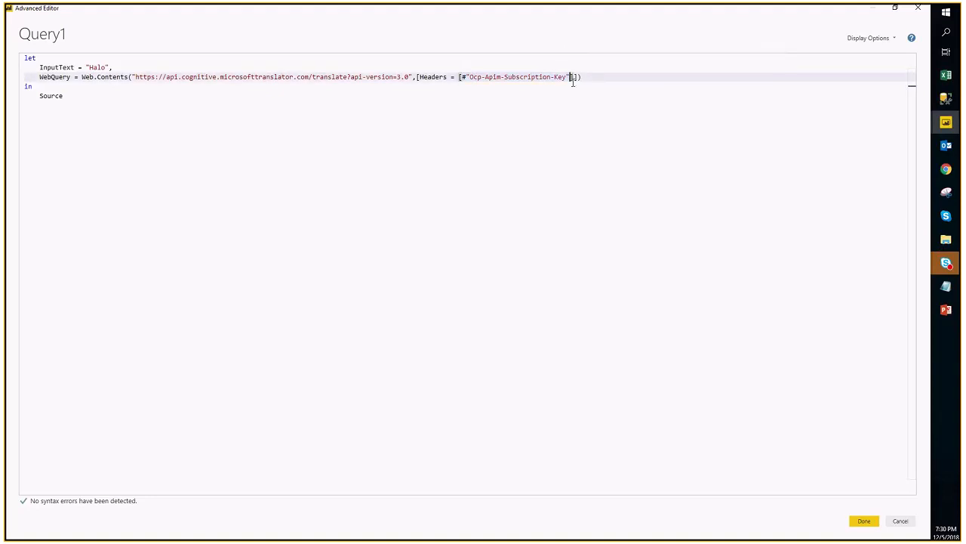
pyautogui.write('=')
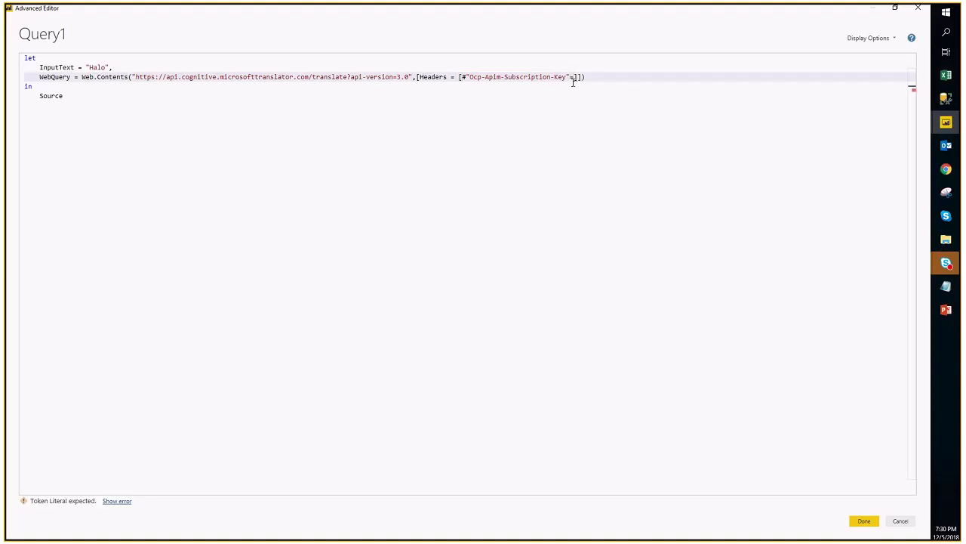
pyautogui.write('"')
# Step: Copy Key 1 from the Azure translator Keys page and paste it as the header value
pyautogui.click(946, 169)
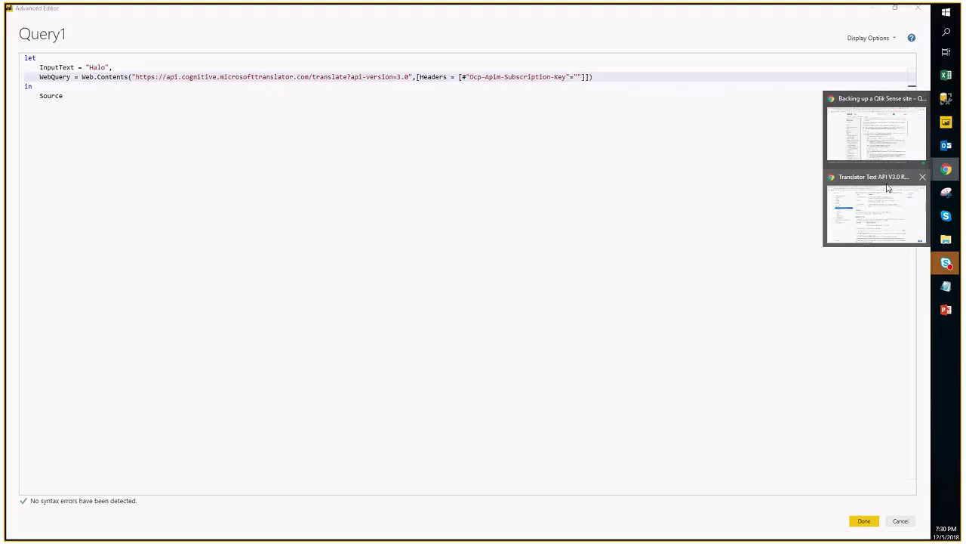
pyautogui.click(879, 220)
pyautogui.click(294, 11)
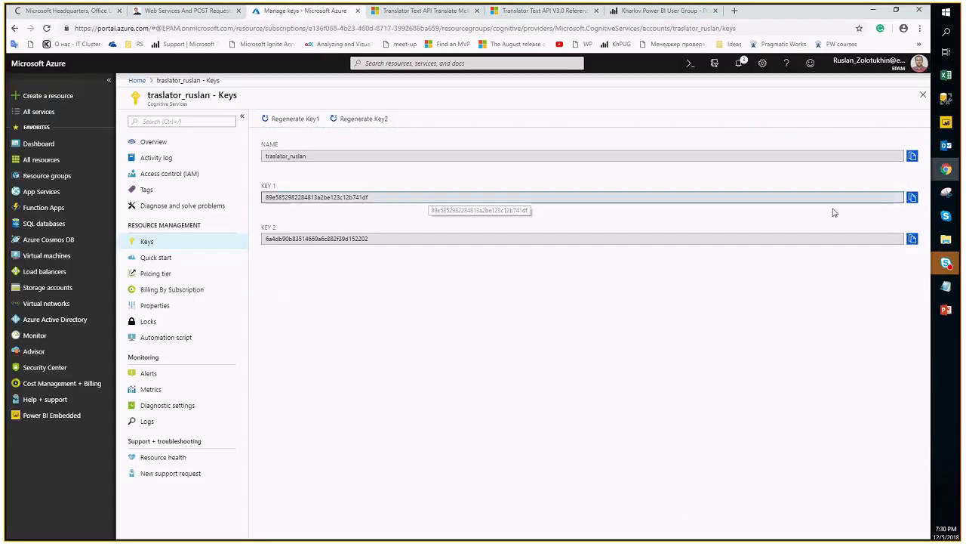
pyautogui.click(912, 197)
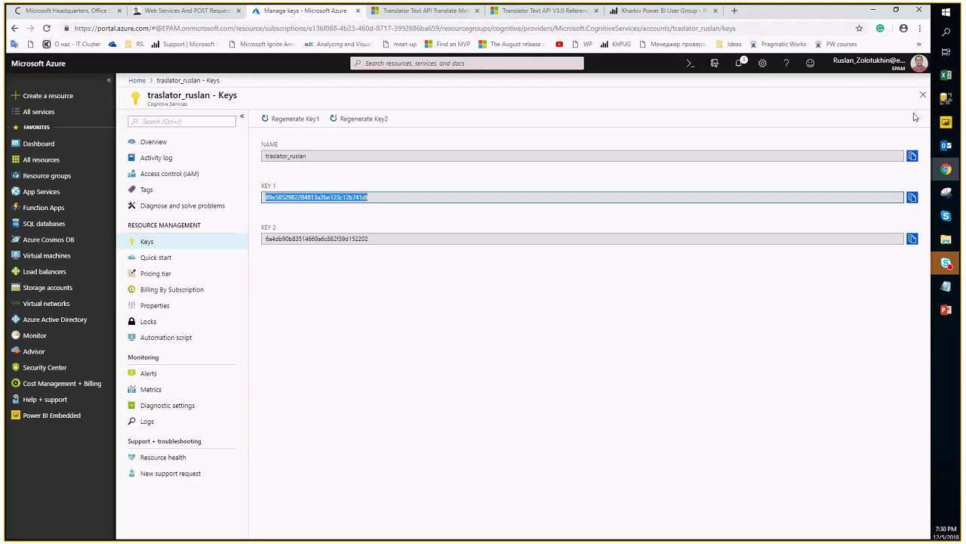
pyautogui.moveTo(946, 122)
pyautogui.click(876, 445)
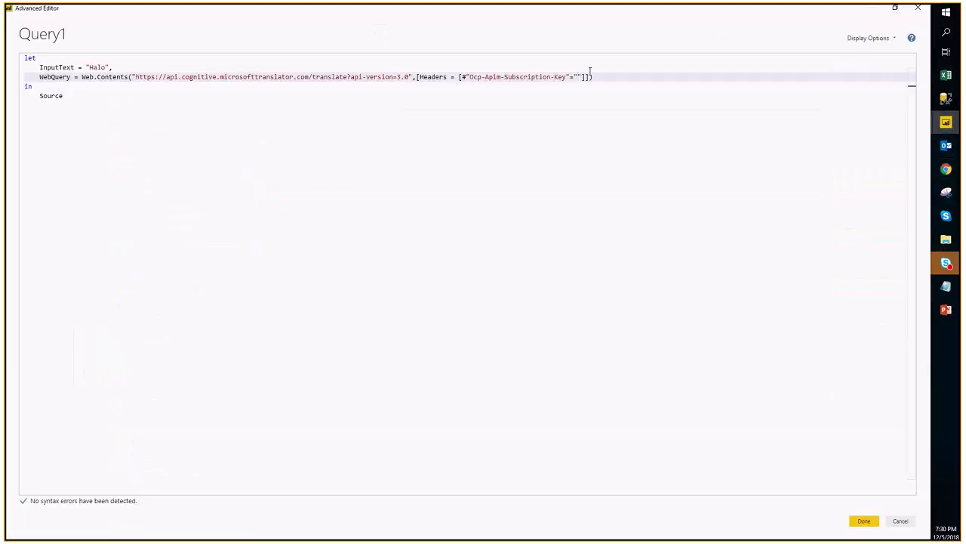
pyautogui.hotkey('ctrl', 'v')
# Step: Put a comma after the subscription key value, then return to the Azure Manage keys window
pyautogui.click(704, 77)
pyautogui.write(',')
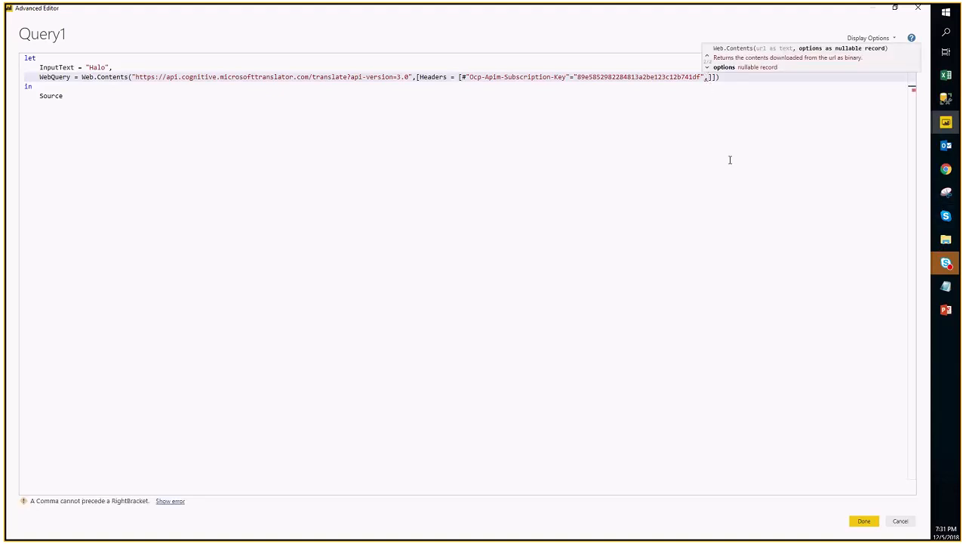
pyautogui.moveTo(947, 170)
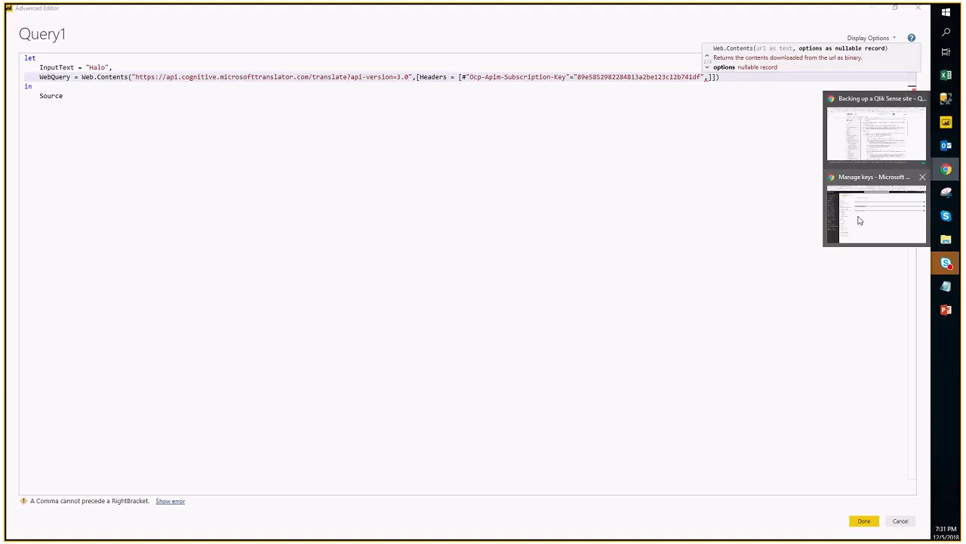
pyautogui.click(861, 221)
# Step: On the Translate method docs, pick out the Content-Type header and its application/json value
pyautogui.click(555, 14)
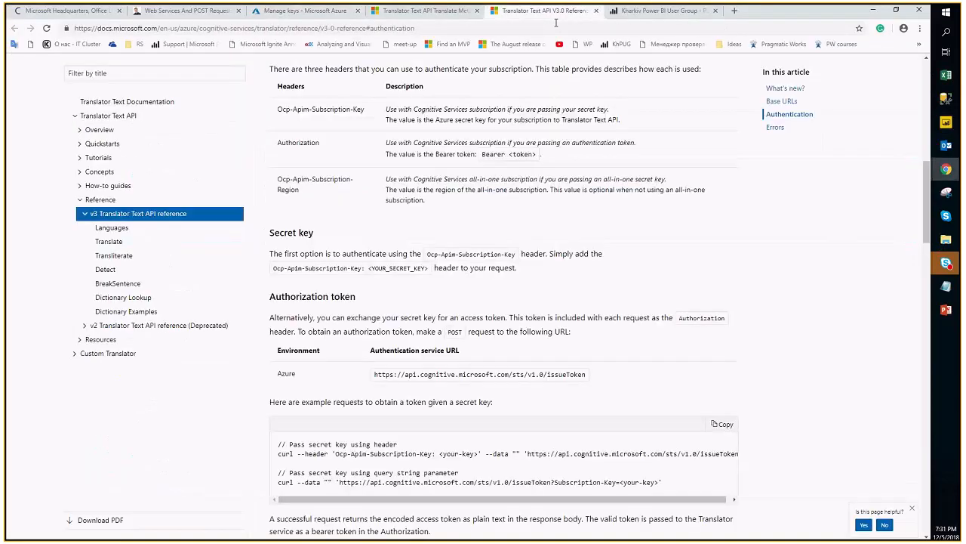
pyautogui.click(446, 12)
pyautogui.moveTo(279, 290); pyautogui.dragTo(327, 295)
pyautogui.click(404, 300)
pyautogui.moveTo(565, 301); pyautogui.dragTo(631, 302)
pyautogui.click(890, 160)
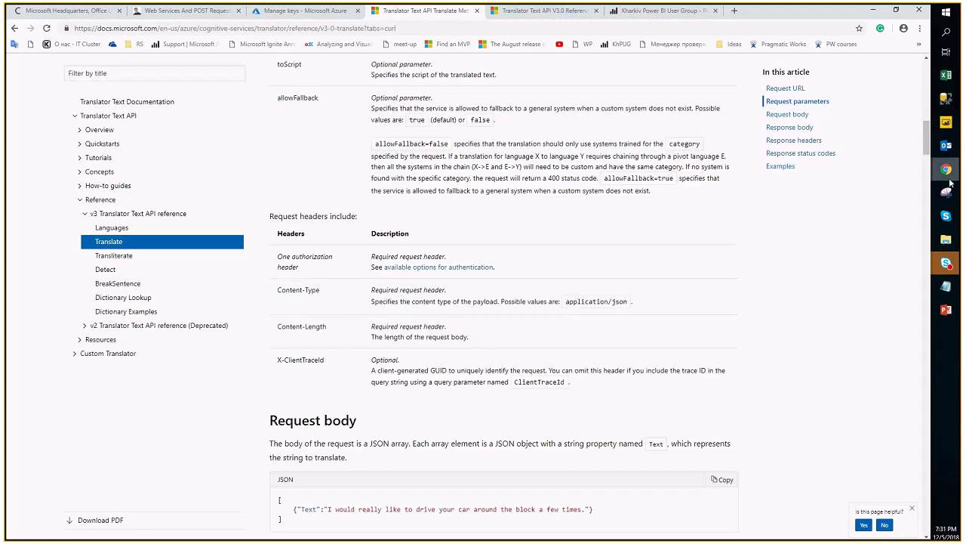
# Step: Back in Query1, start a second header entry typed as #"Content-type"="
pyautogui.click(946, 122)
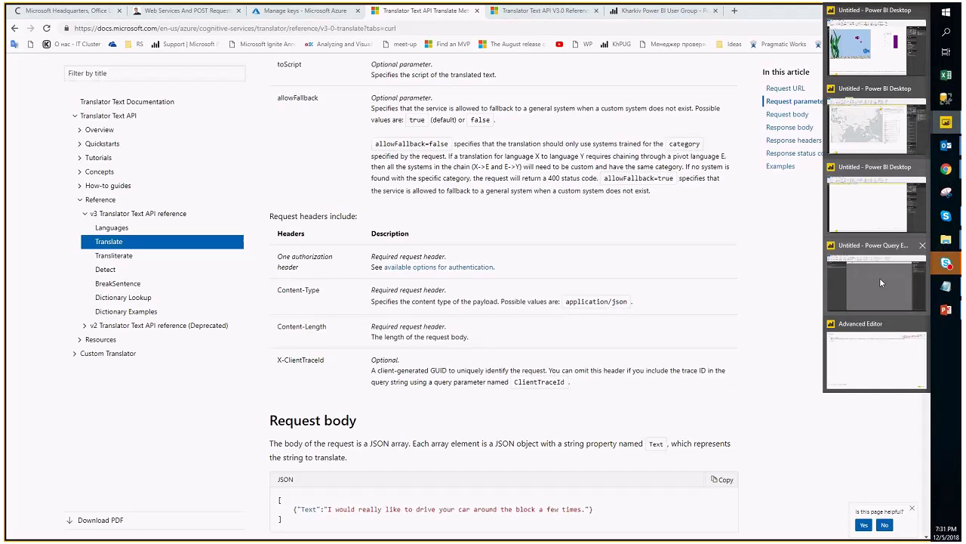
pyautogui.click(880, 280)
pyautogui.write('#')
pyautogui.write('"C')
pyautogui.write('onte')
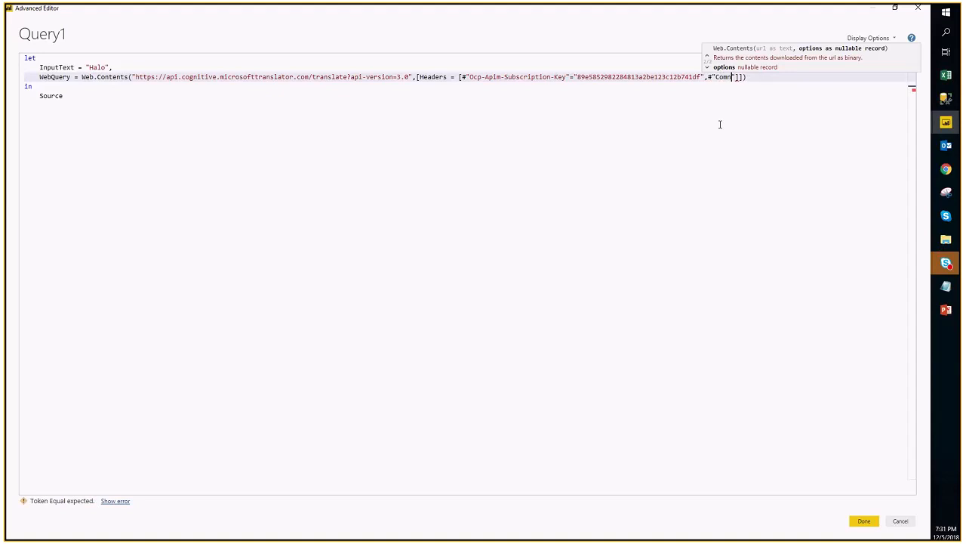
pyautogui.write('nt-type"="')
# Step: Paste application/json as the Content-type value and put the cursor after the InputText line
pyautogui.hotkey('ctrl', 'v')
pyautogui.press('Right')
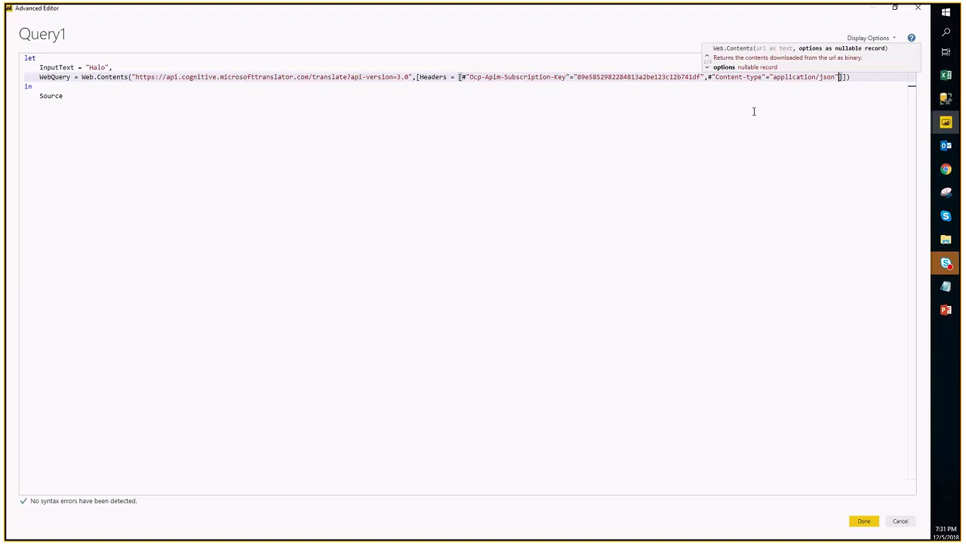
pyautogui.click(842, 79)
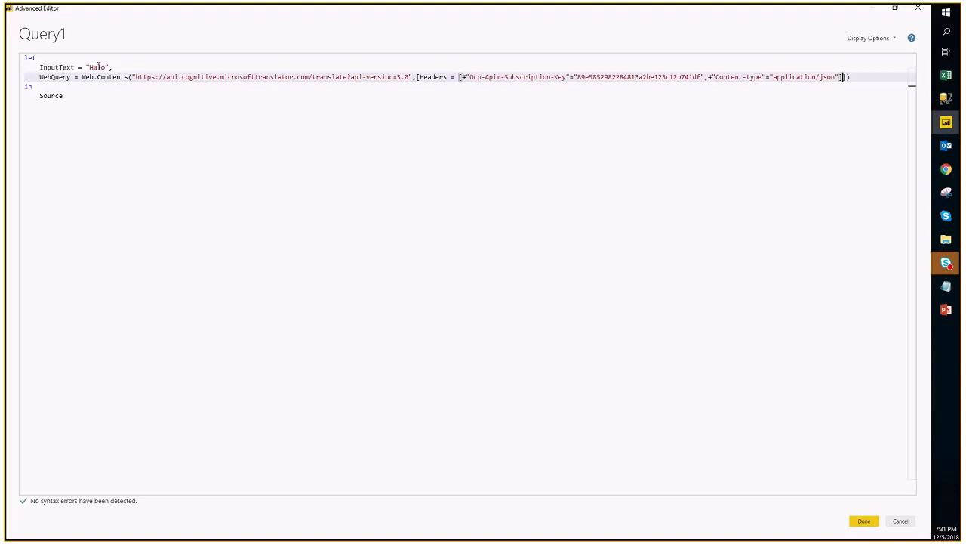
pyautogui.click(123, 66)
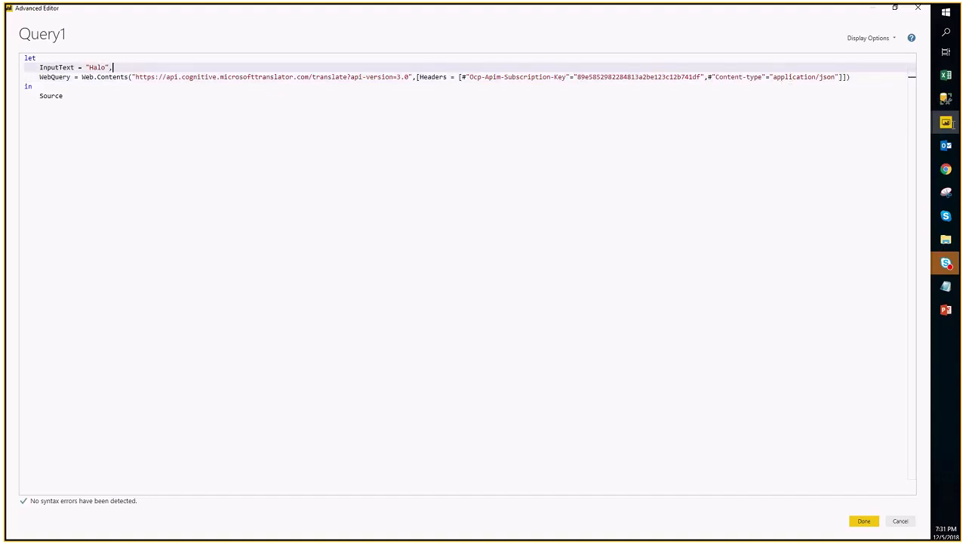
# Step: Copy the Request body JSON example array from the Translate docs page
pyautogui.moveTo(946, 169)
pyautogui.click(879, 222)
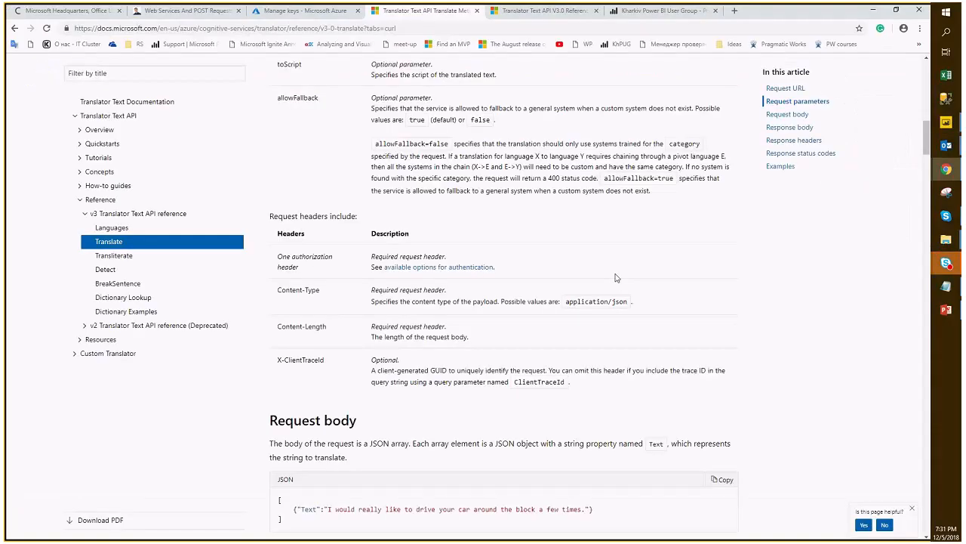
pyautogui.scroll(-2, 541, 287)
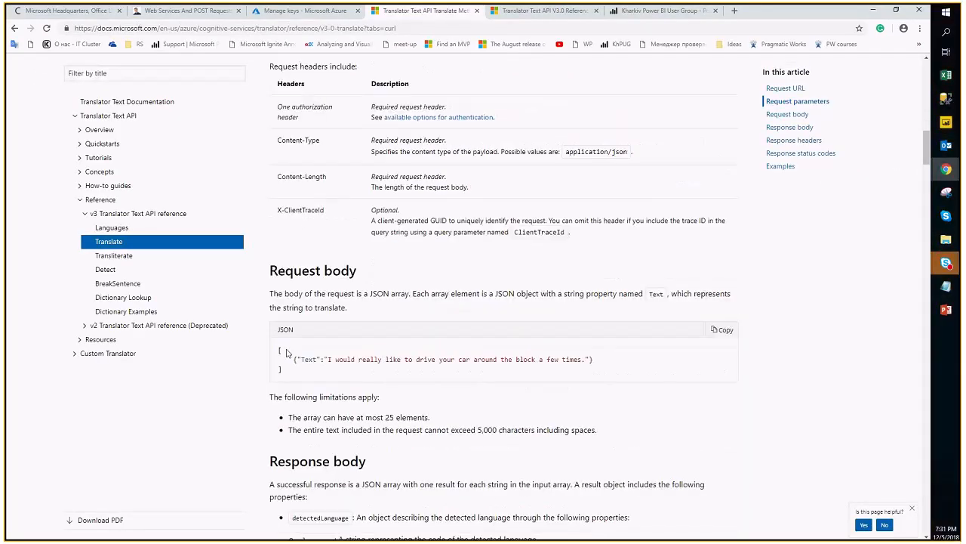
pyautogui.moveTo(278, 348); pyautogui.dragTo(288, 376)
pyautogui.click(286, 372)
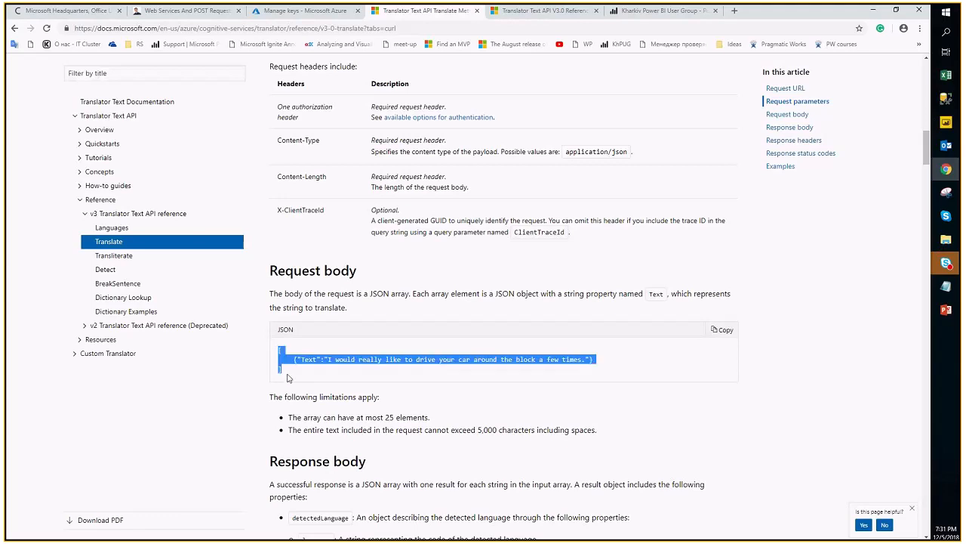
pyautogui.click(496, 374)
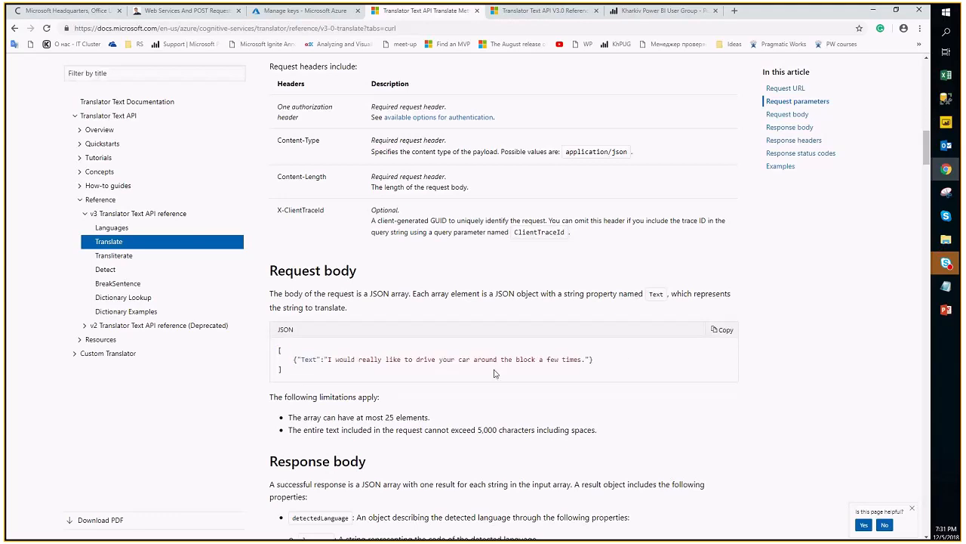
pyautogui.moveTo(305, 377); pyautogui.dragTo(280, 346)
pyautogui.hotkey('ctrl', 'c')
pyautogui.click(370, 335)
# Step: Add a RequestBody = " line below InputText holding the pasted JSON example, joined onto one line
pyautogui.click(946, 122)
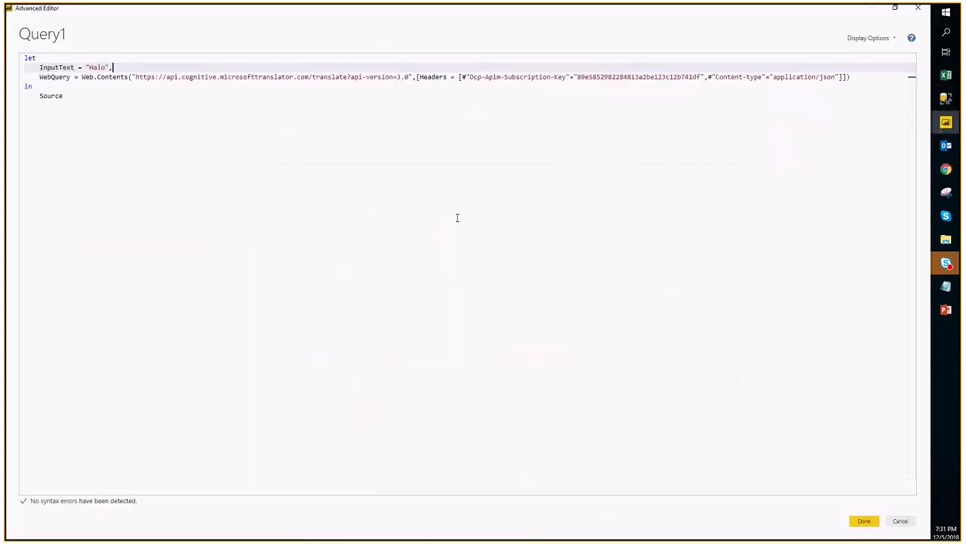
pyautogui.press('Return')
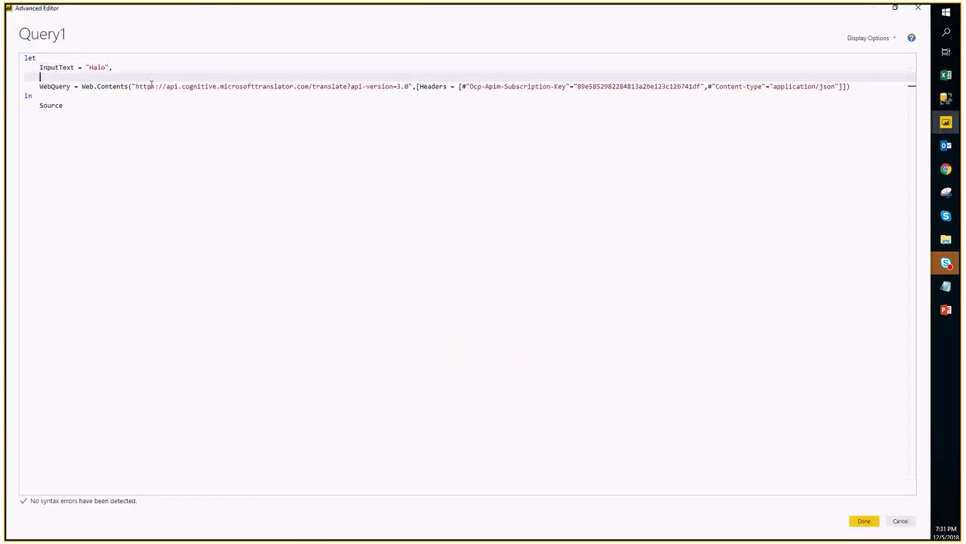
pyautogui.write('RequestBo')
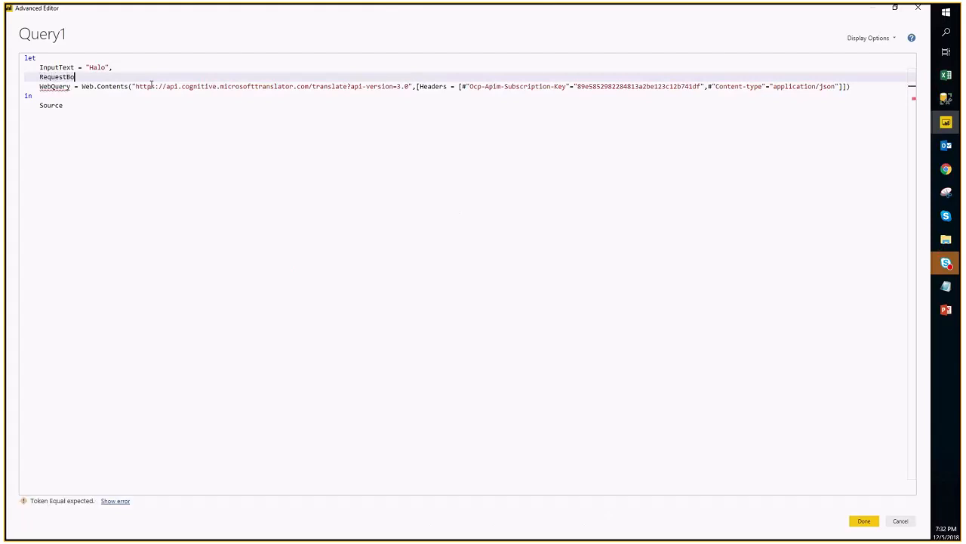
pyautogui.write('dy = "')
pyautogui.write('[     {"Text":"I would really like to drive your car around the block a few times."} ]"')
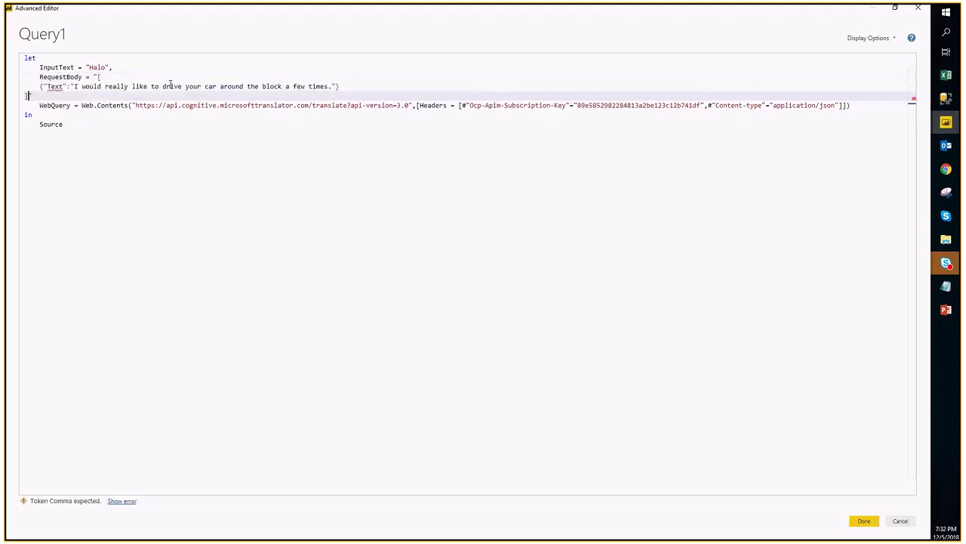
pyautogui.click(167, 80)
pyautogui.press('Delete')
pyautogui.press('Delete')
pyautogui.press('Delete')
pyautogui.press('Delete')
pyautogui.press('Delete')
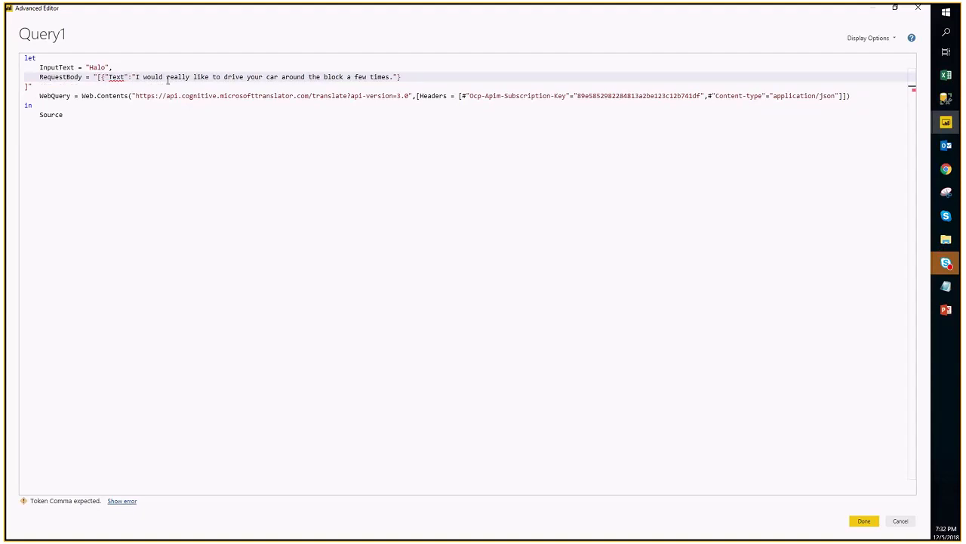
pyautogui.click(424, 78)
pyautogui.press('Delete')
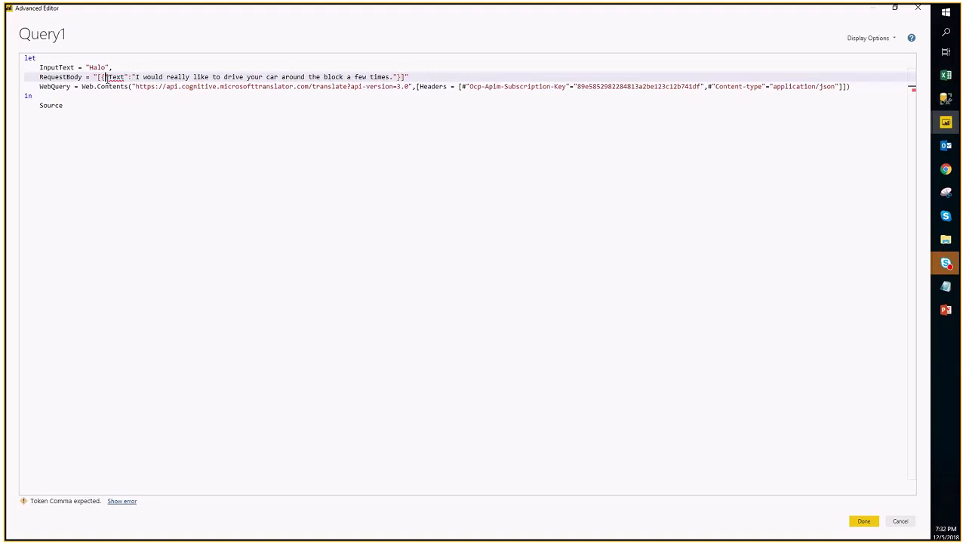
# Step: Double the quotes around Text and the sample sentence in RequestBody, then select the sentence
pyautogui.moveTo(109, 77)
pyautogui.click(110, 78)
pyautogui.write('"')
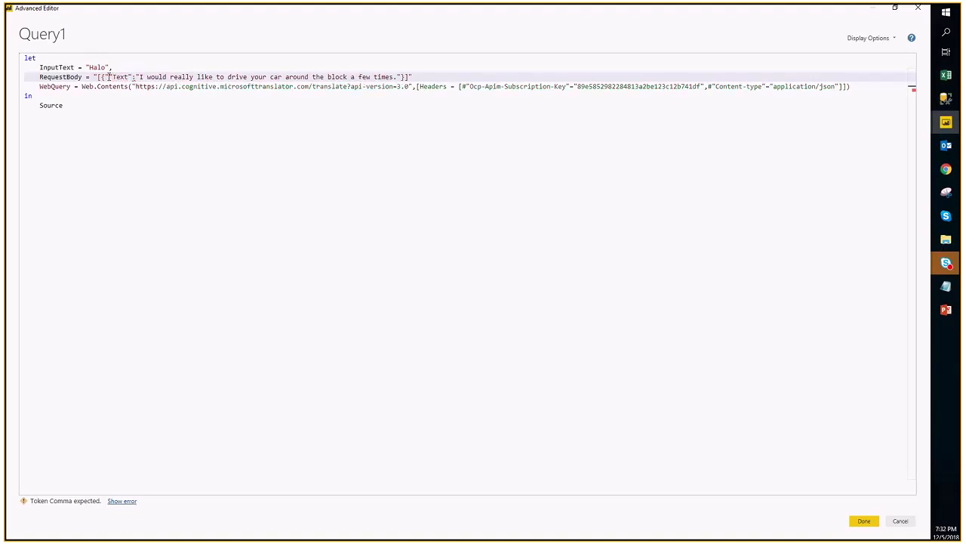
pyautogui.write('"Text')
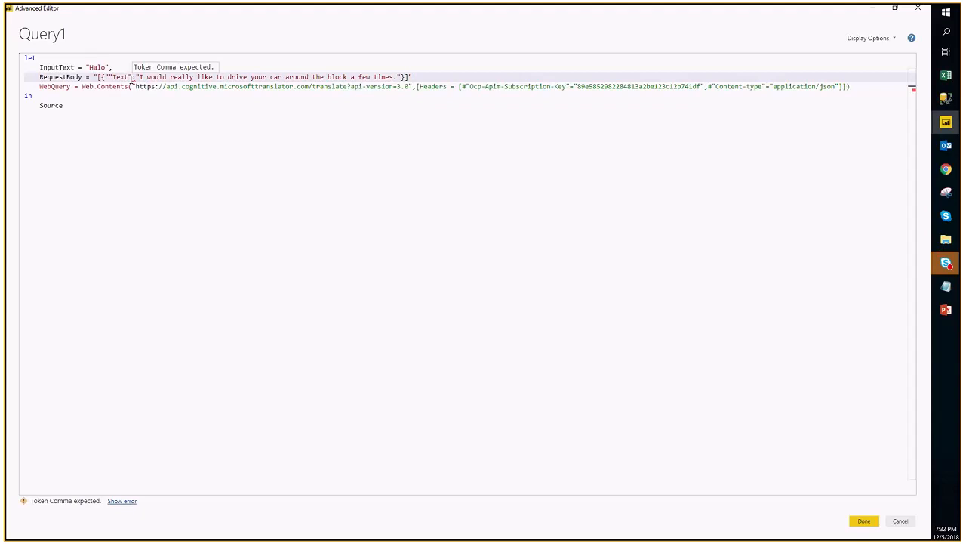
pyautogui.write('"')
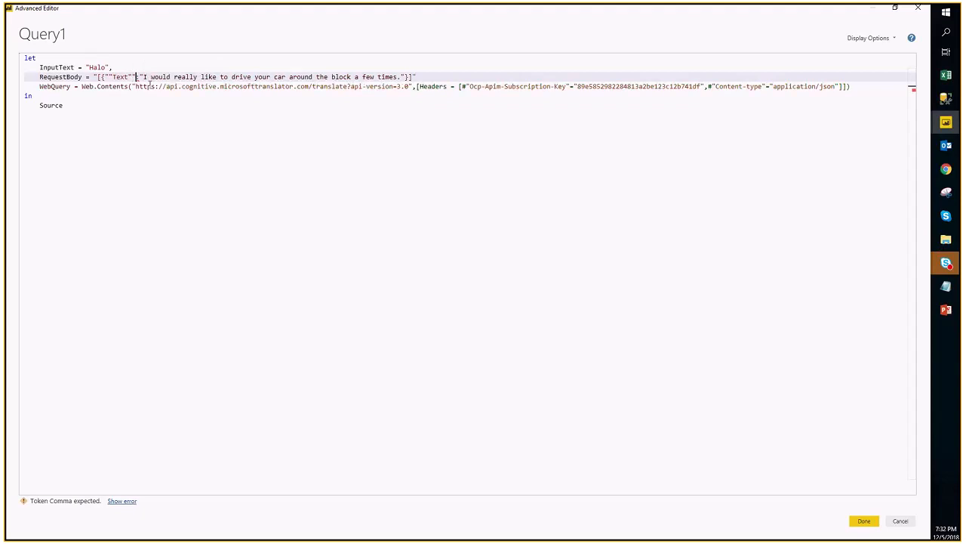
pyautogui.write(':')
pyautogui.click(130, 77)
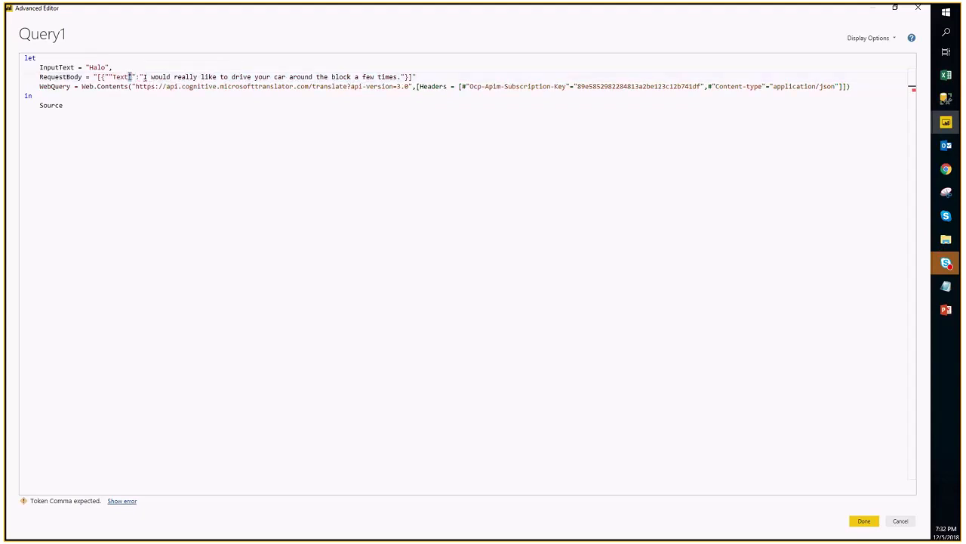
pyautogui.write('"')
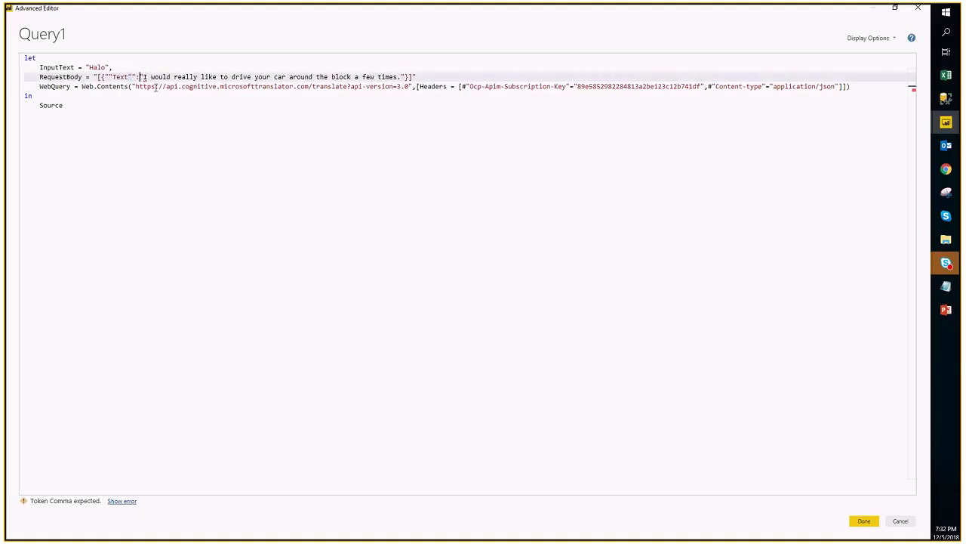
pyautogui.write('"')
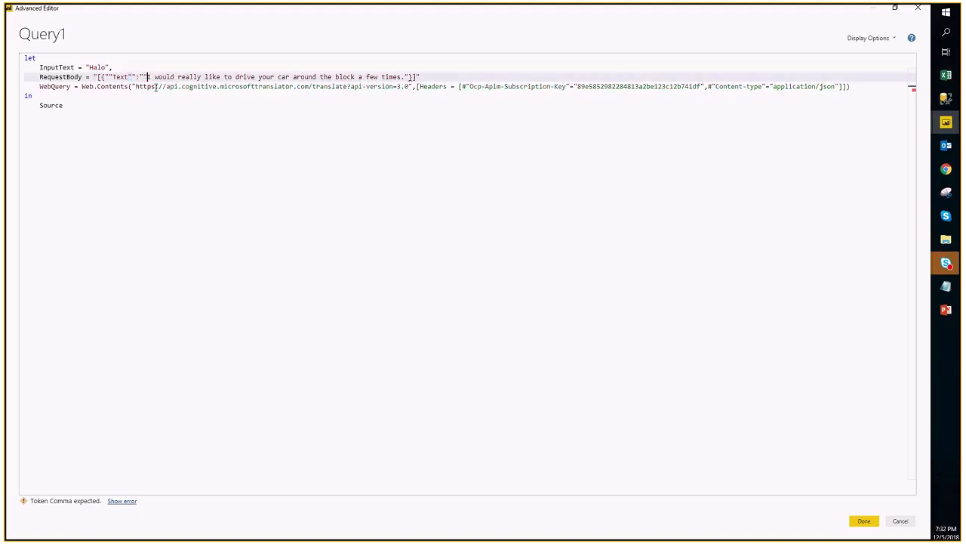
pyautogui.click(407, 76)
pyautogui.hotkey('ctrl', 'shift', 'Left')
pyautogui.press('Right')
pyautogui.write('"')
pyautogui.click(451, 110)
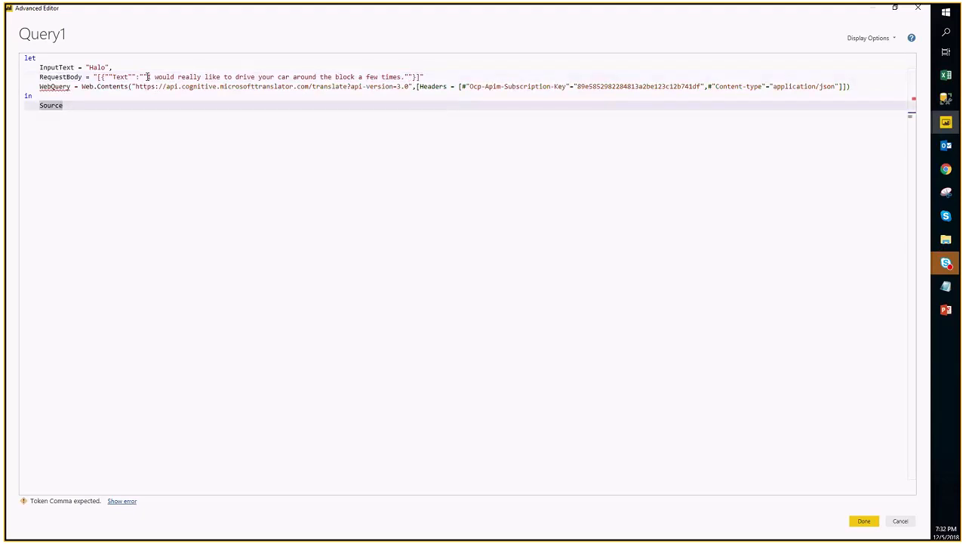
pyautogui.moveTo(147, 77); pyautogui.dragTo(406, 76)
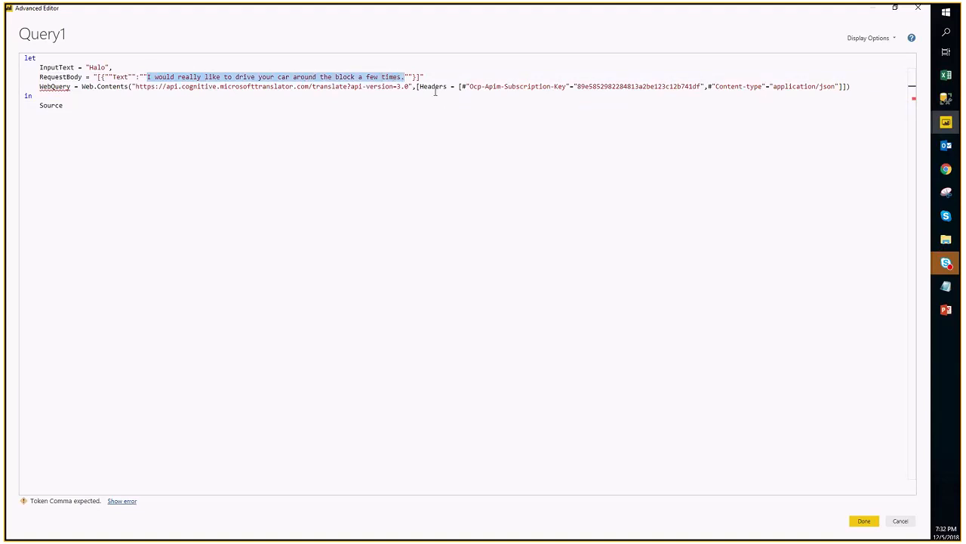
# Step: Replace the sample sentence in RequestBody with """ & InputText & """
pyautogui.doubleClick(58, 68)
pyautogui.moveTo(148, 77); pyautogui.dragTo(403, 76)
pyautogui.press('BackSpace')
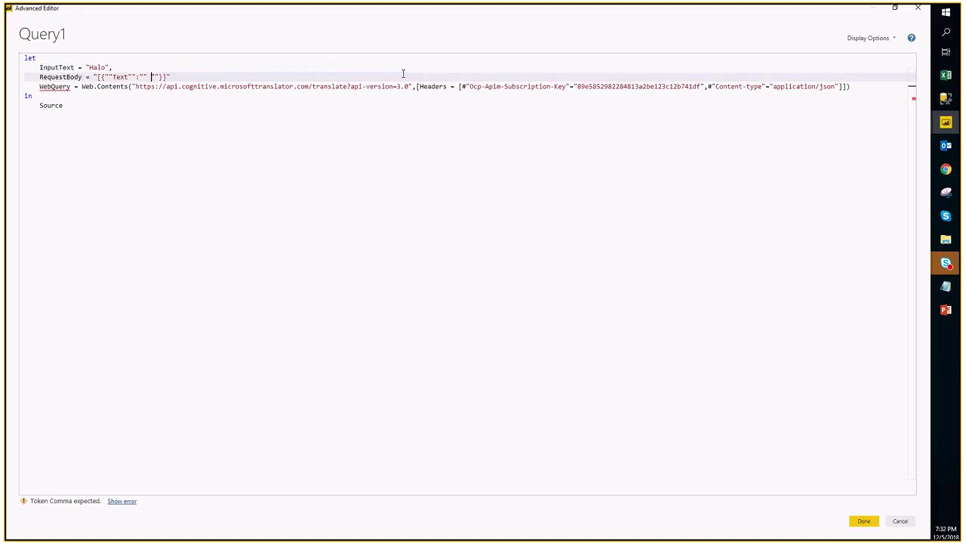
pyautogui.press('BackSpace')
pyautogui.write('" &')
pyautogui.hotkey('ctrl', 'v')
pyautogui.hotkey('ctrl', 'z')
pyautogui.write('Inp')
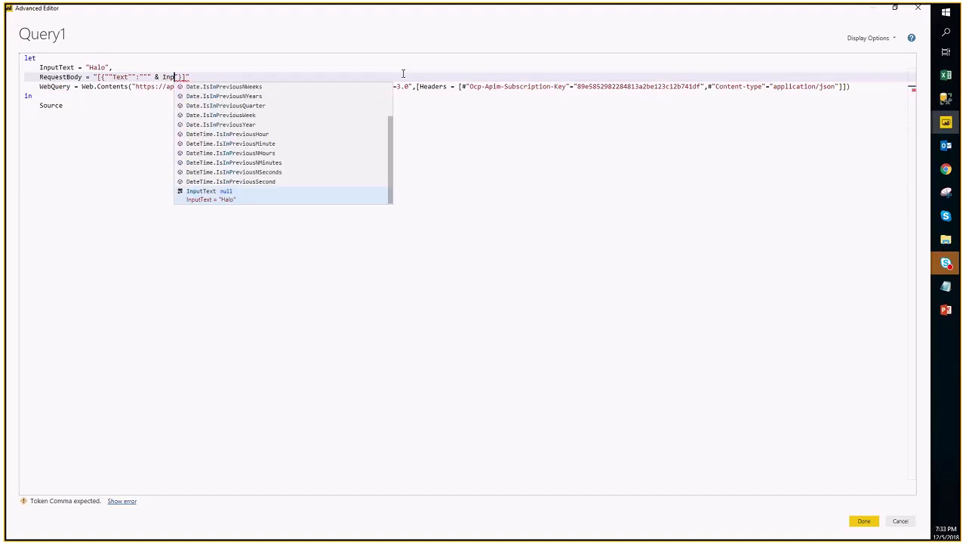
pyautogui.write('utT')
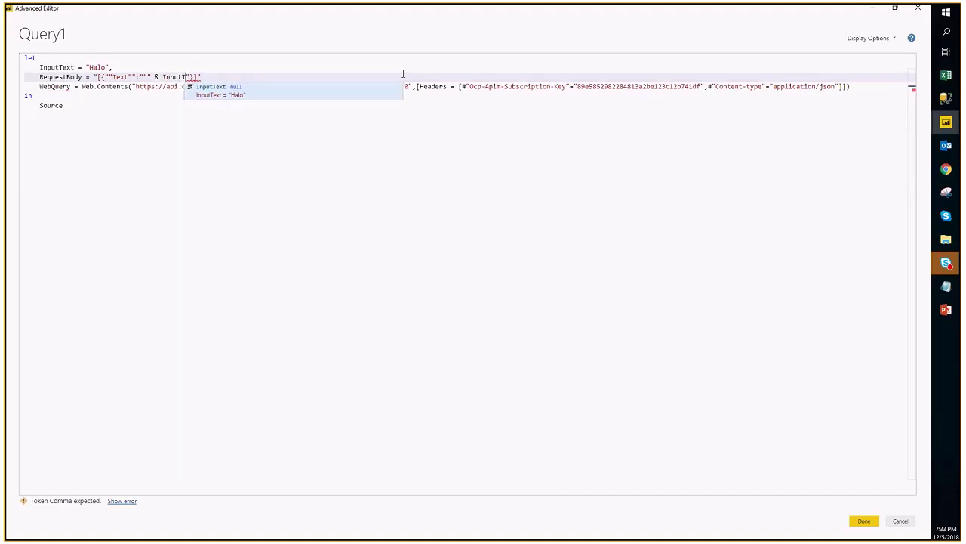
pyautogui.write('ext &')
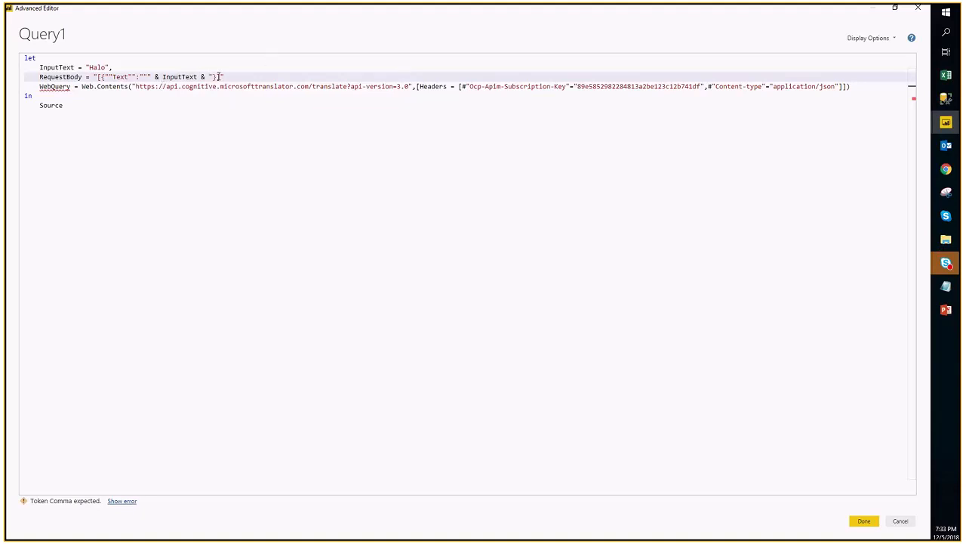
pyautogui.write('""')
# Step: End the RequestBody line with a comma to clear the syntax error
pyautogui.click(243, 108)
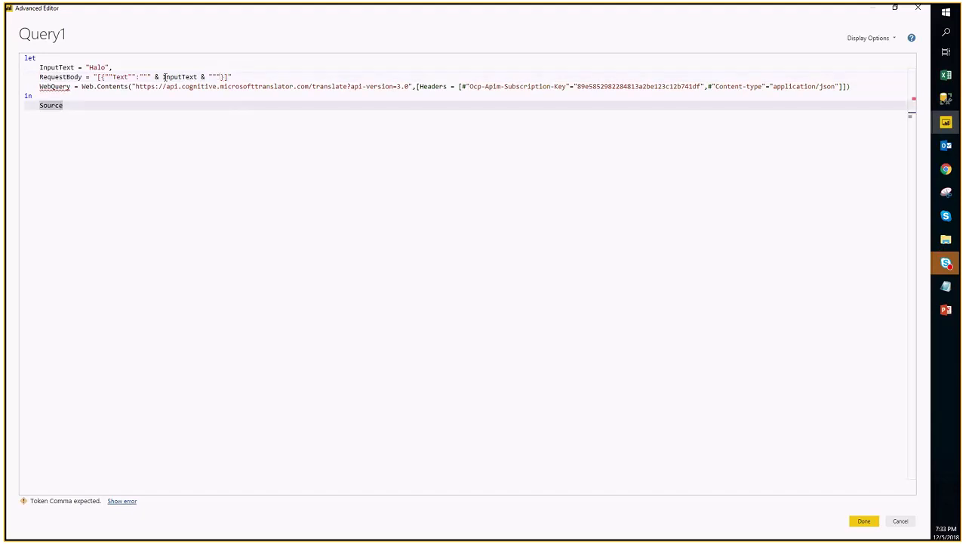
pyautogui.click(245, 77)
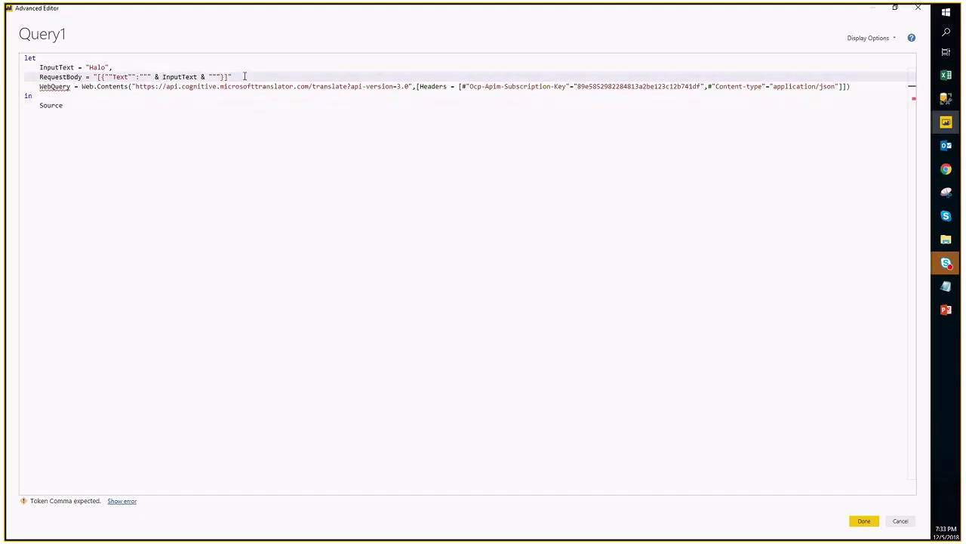
pyautogui.write(',')
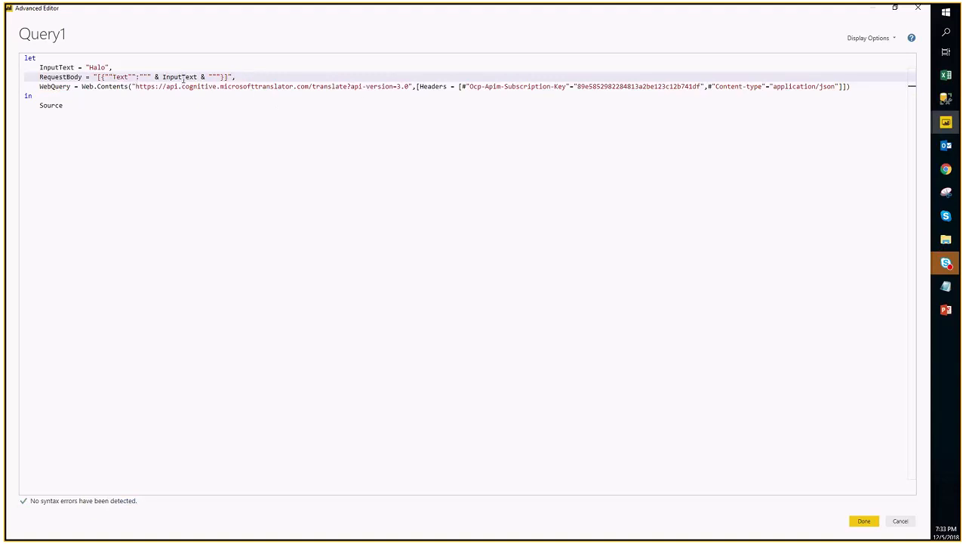
pyautogui.doubleClick(48, 77)
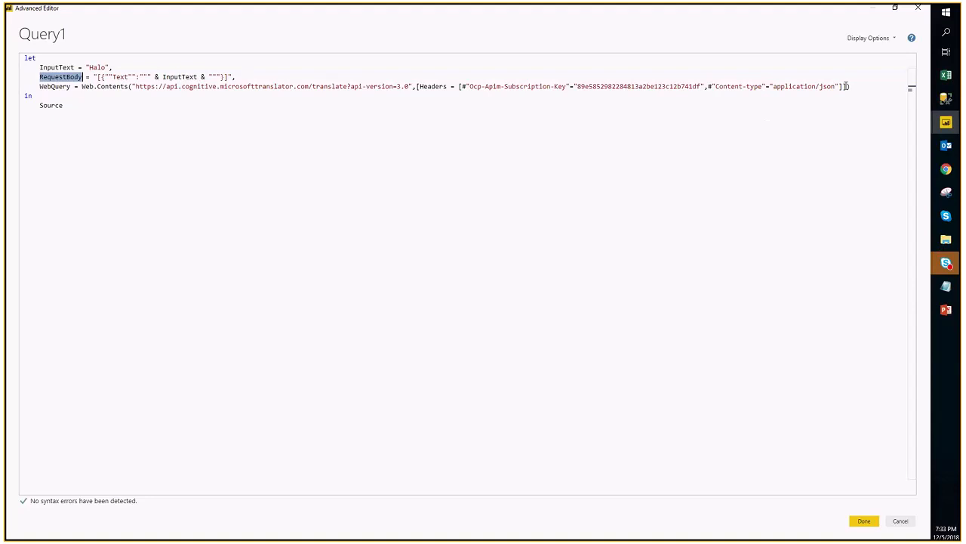
pyautogui.click(946, 169)
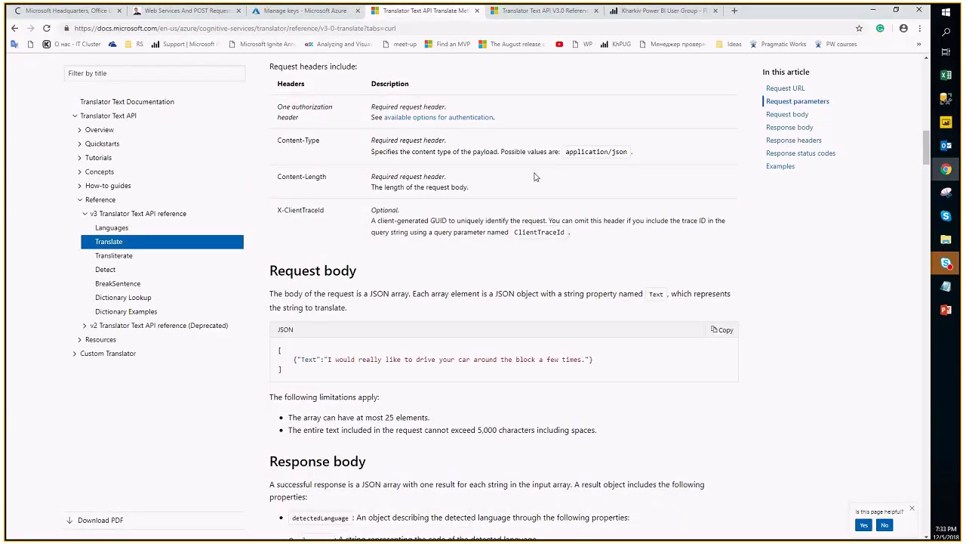
pyautogui.scroll(-6, 534, 177)
pyautogui.scroll(-1, 524, 254)
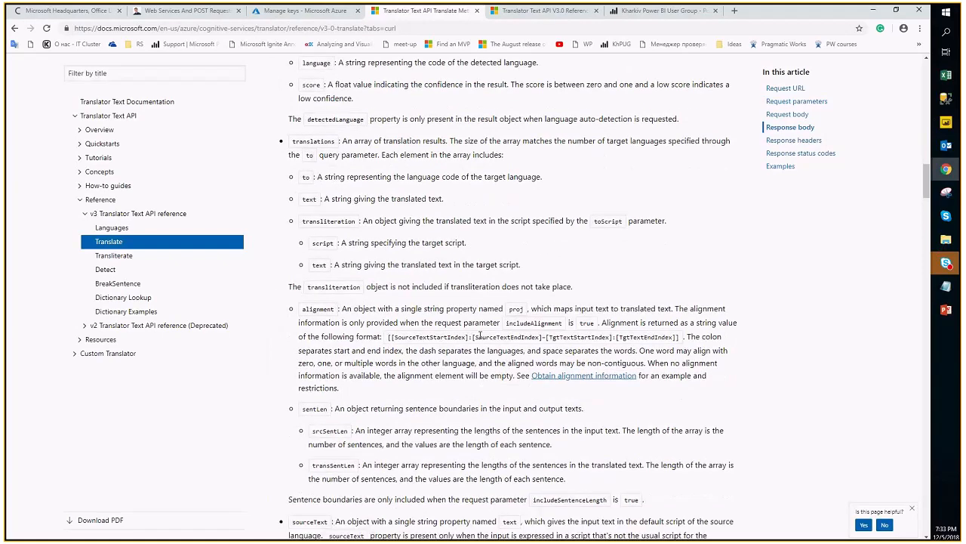
pyautogui.scroll(-18, 480, 335)
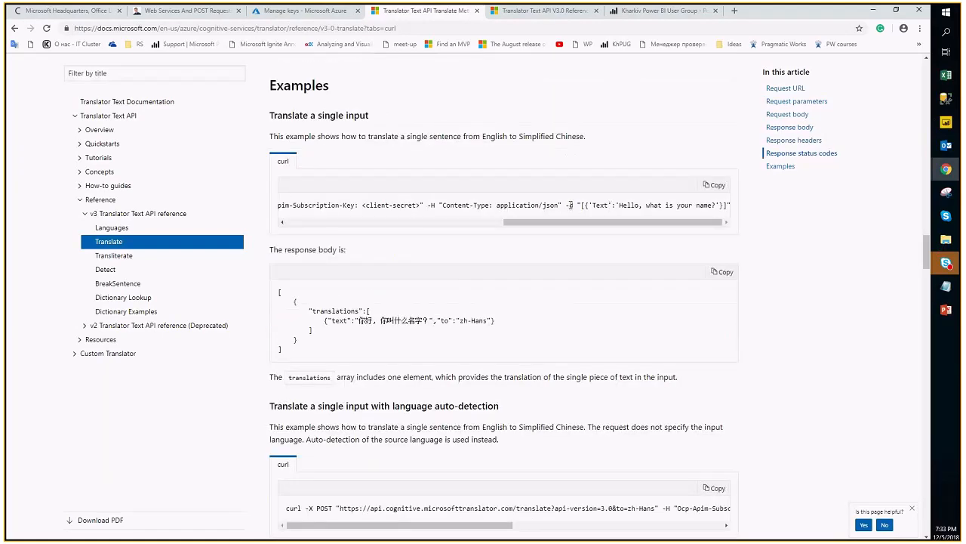
pyautogui.scroll(6, 568, 205)
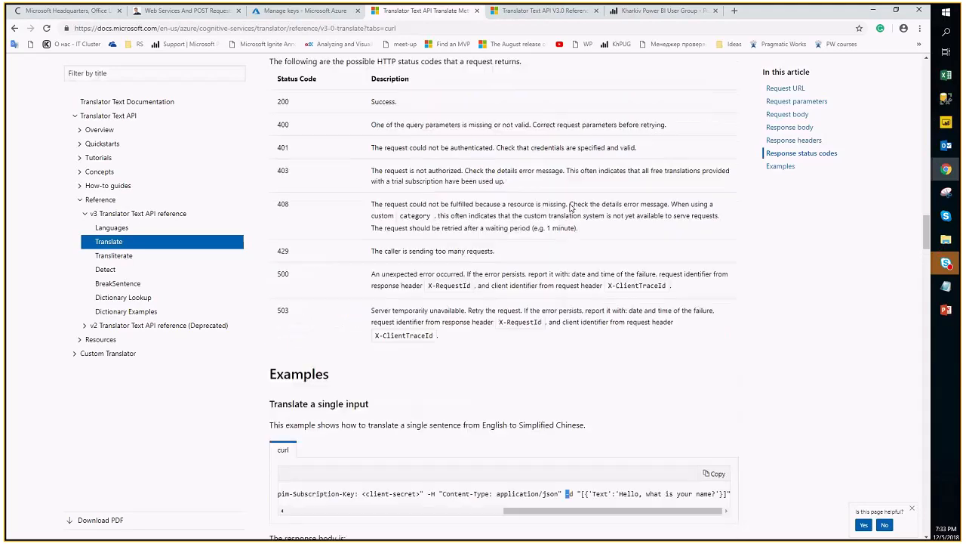
pyautogui.scroll(6, 568, 208)
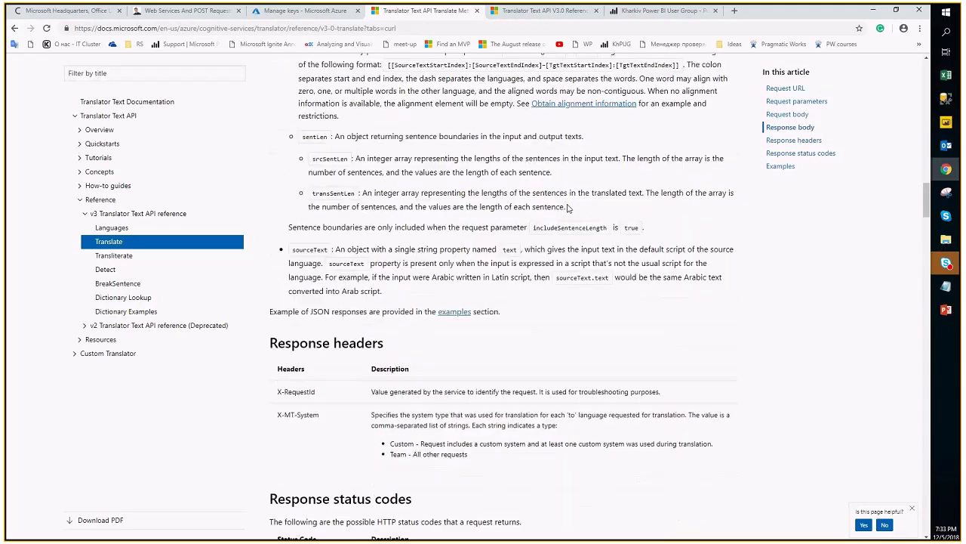
pyautogui.scroll(2, 568, 209)
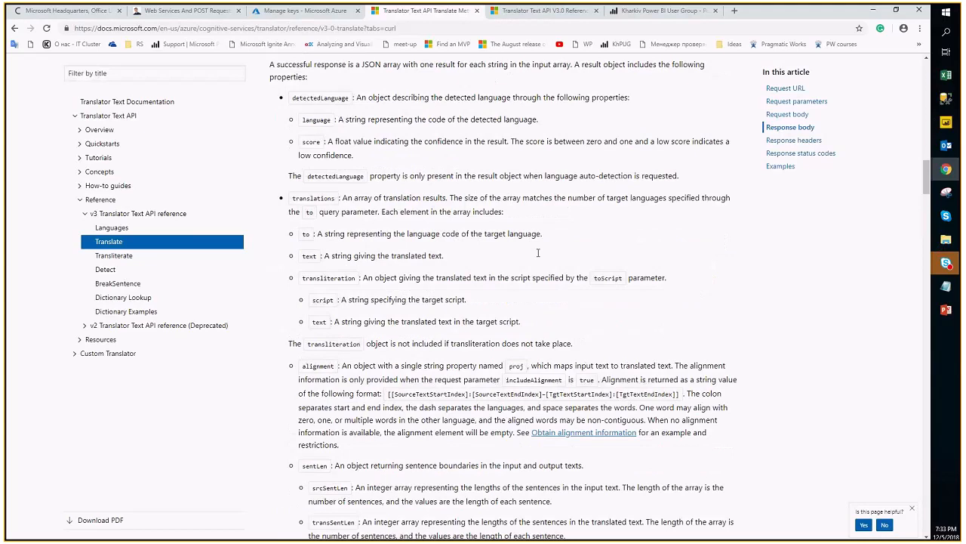
pyautogui.scroll(4, 539, 253)
pyautogui.scroll(1, 538, 256)
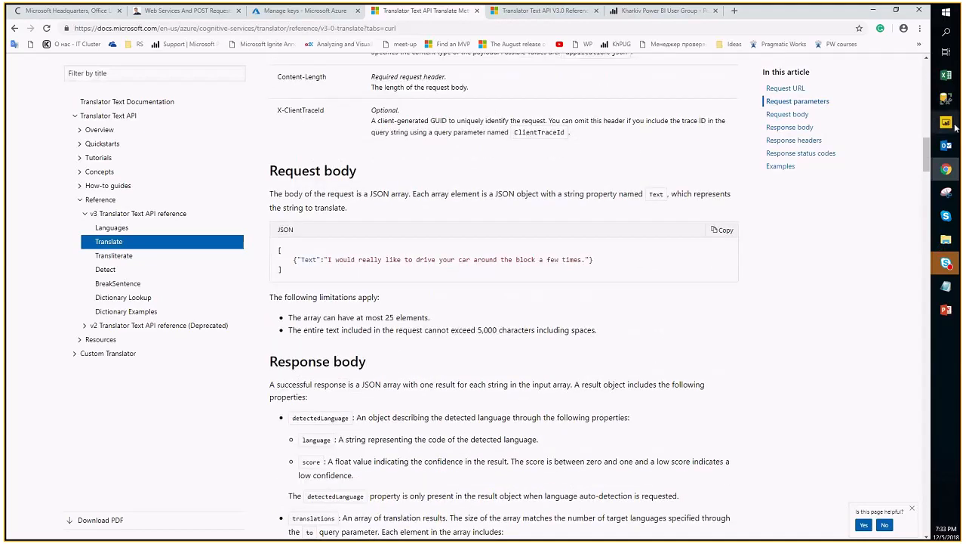
pyautogui.moveTo(946, 122)
pyautogui.click(831, 113)
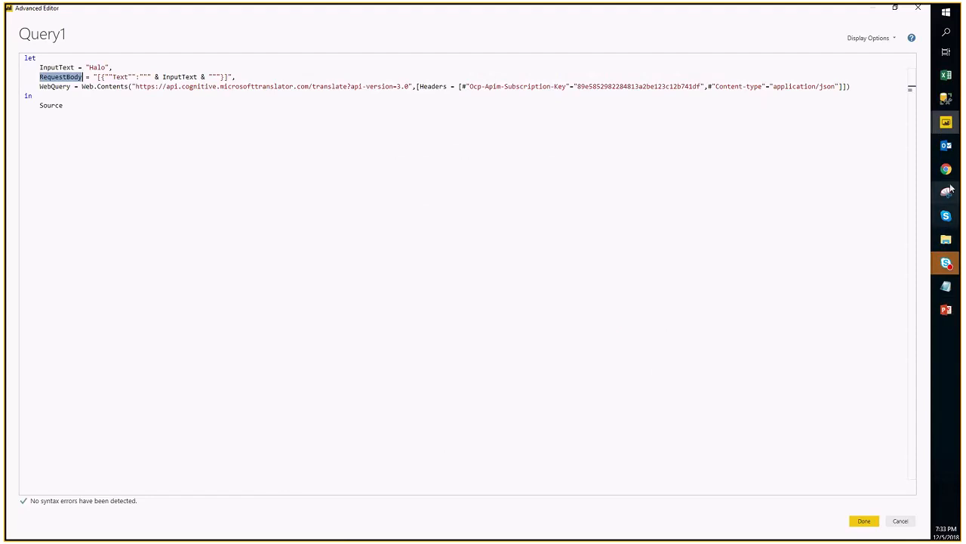
pyautogui.moveTo(949, 170)
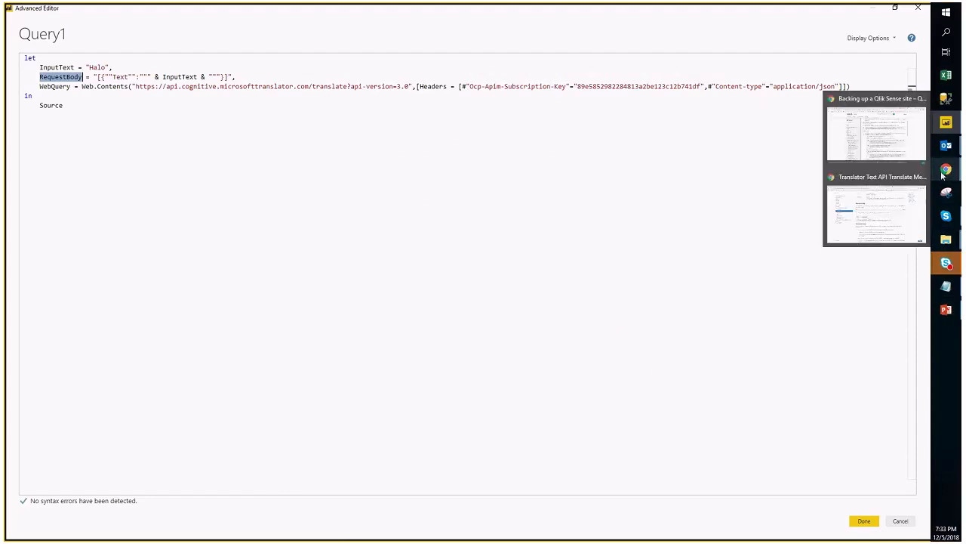
pyautogui.click(894, 221)
# Step: Find Content=Text.ToBinary(PostContents) in the Web.Contents example of the 'Web Services And POST Requests' post
pyautogui.click(893, 221)
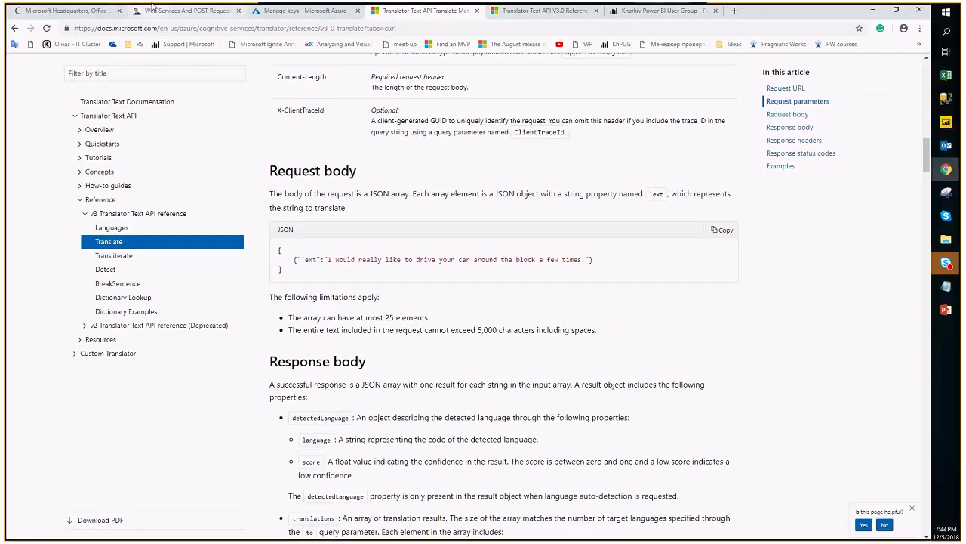
pyautogui.click(187, 10)
pyautogui.scroll(1, 372, 241)
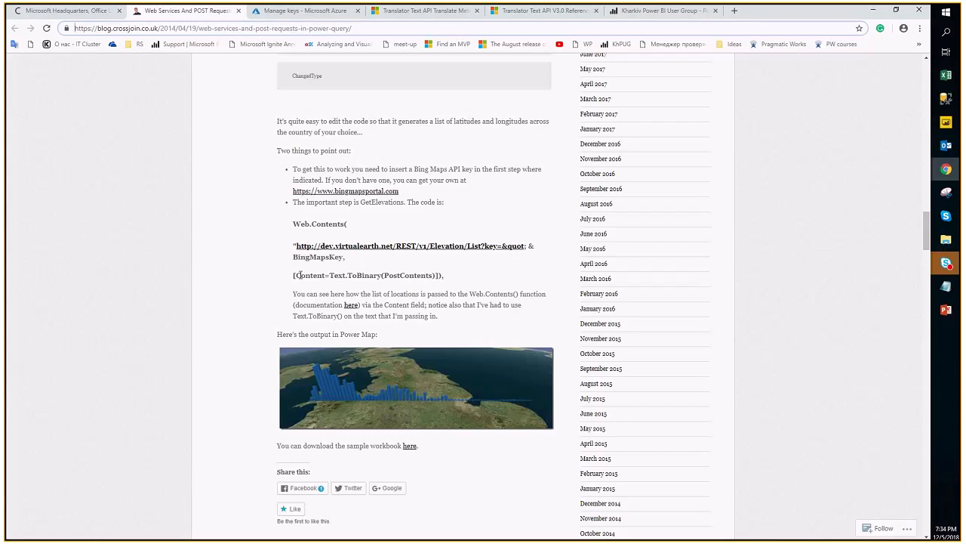
pyautogui.moveTo(293, 275); pyautogui.dragTo(320, 276)
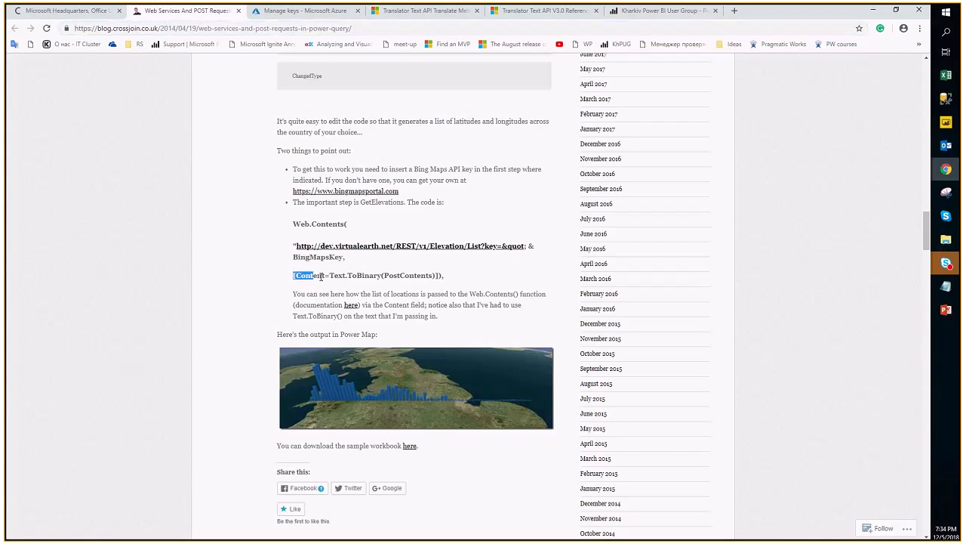
pyautogui.click(450, 279)
pyautogui.moveTo(433, 275); pyautogui.dragTo(385, 277)
pyautogui.click(478, 279)
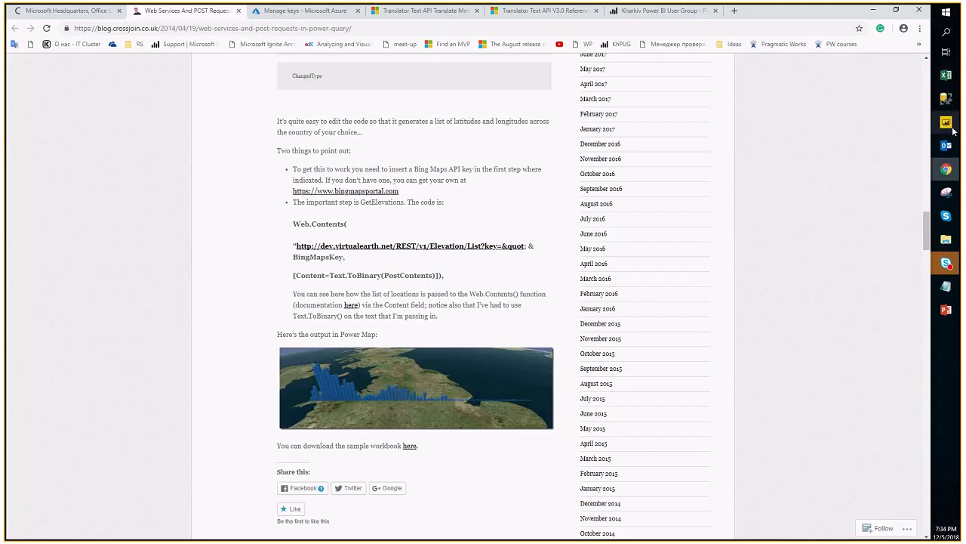
# Step: Split the Web.Contents options, Headers record and each header onto separate indented lines
pyautogui.moveTo(944, 123)
pyautogui.click(876, 348)
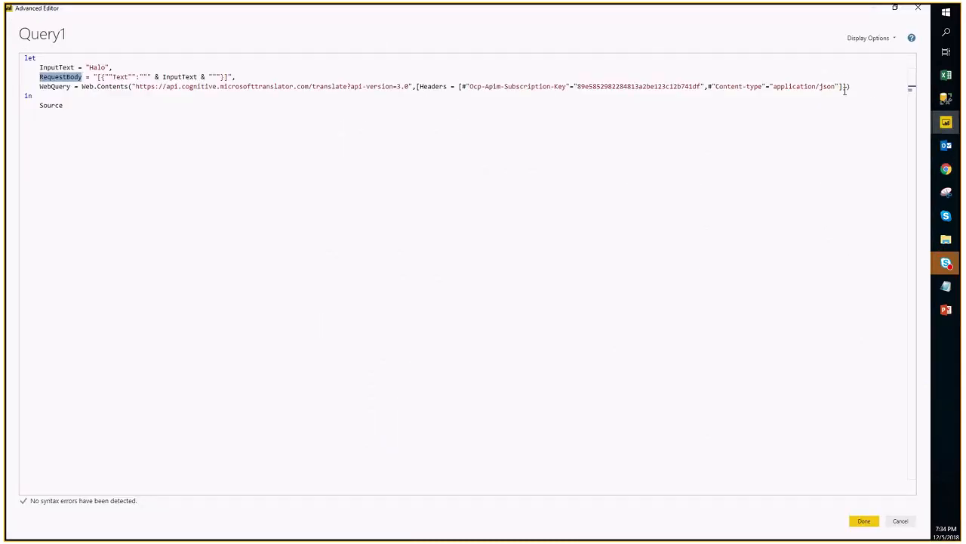
pyautogui.click(414, 86)
pyautogui.press('Return')
pyautogui.press('Tab')
pyautogui.press('Tab')
pyautogui.press('Tab')
pyautogui.press('Tab')
pyautogui.press('Tab')
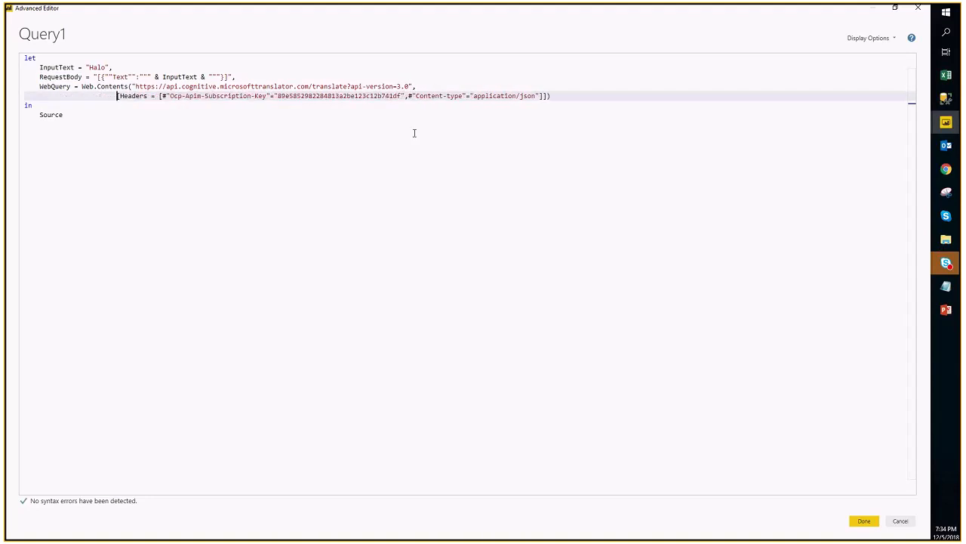
pyautogui.click(173, 96)
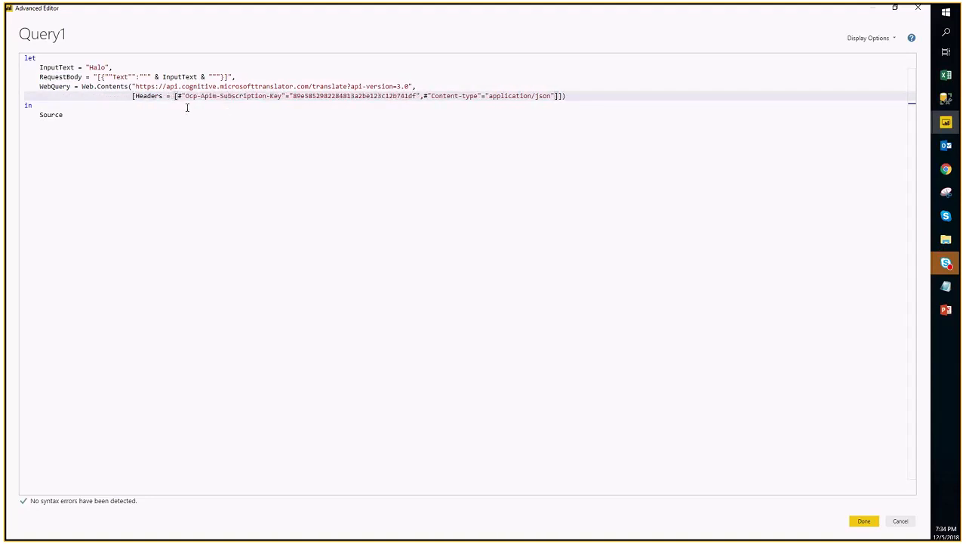
pyautogui.press('Return')
pyautogui.press('Tab')
pyautogui.press('Tab')
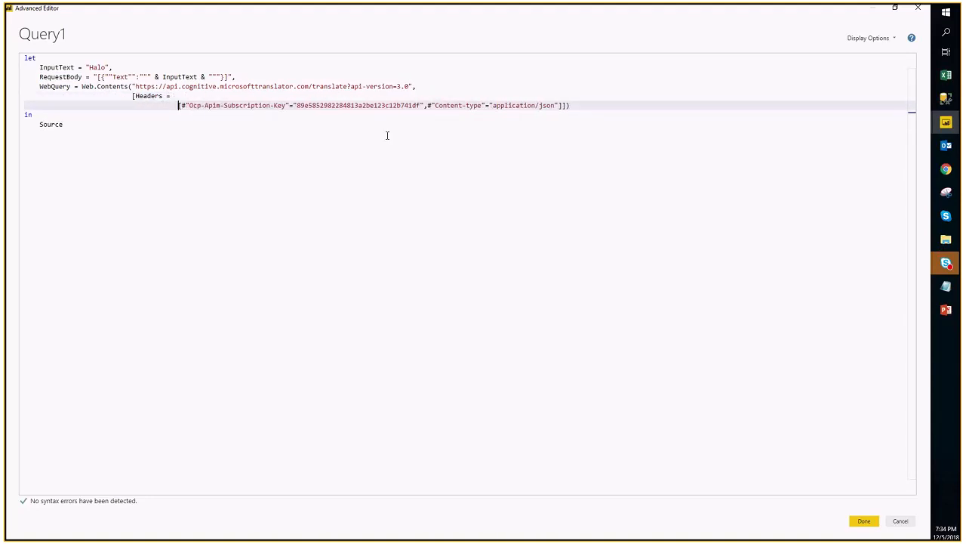
pyautogui.click(427, 105)
pyautogui.press('Return')
pyautogui.press('Tab')
pyautogui.click(180, 106)
pyautogui.press('Return')
pyautogui.press('Tab')
pyautogui.press('BackSpace')
pyautogui.press('BackSpace')
pyautogui.press('BackSpace')
pyautogui.press('BackSpace')
# Step: Move the closing brackets onto their own lines and put a comma after the Headers record
pyautogui.click(351, 124)
pyautogui.press('Left')
pyautogui.press('Left')
pyautogui.press('Left')
pyautogui.click(325, 125)
pyautogui.press('Return')
pyautogui.press('BackSpace')
pyautogui.press('BackSpace')
pyautogui.press('BackSpace')
pyautogui.press('Return')
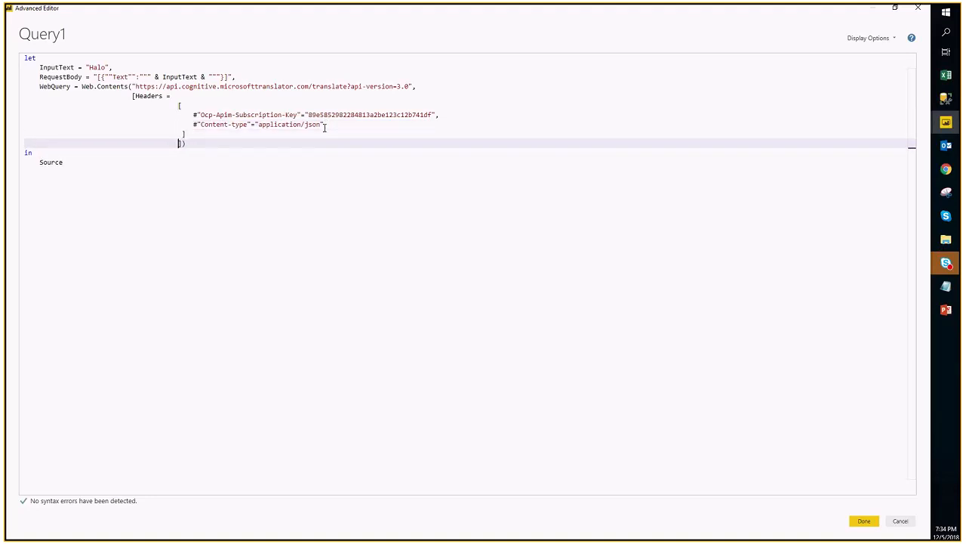
pyautogui.press('Return')
pyautogui.press('Return')
pyautogui.press('Up')
pyautogui.write(',')
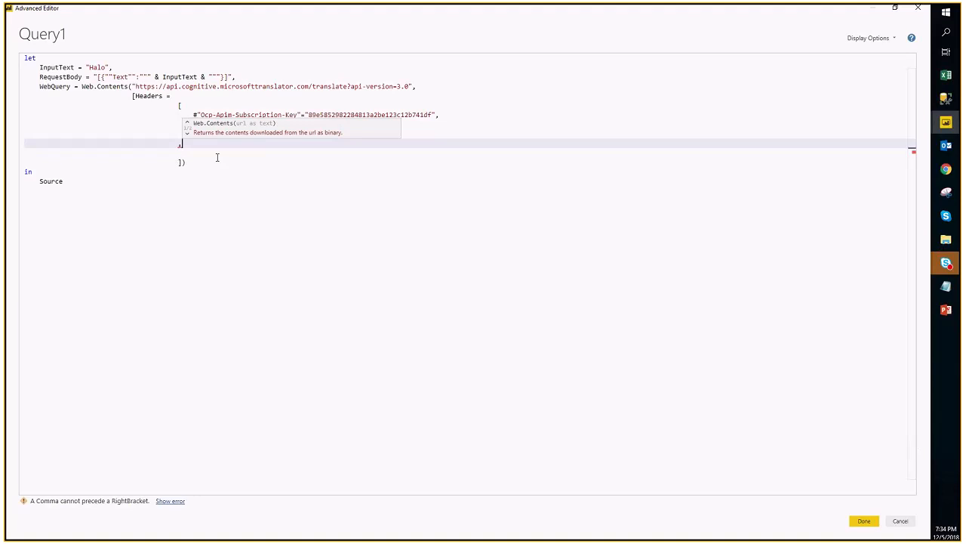
# Step: Add Content = Text.ToBinary(InputText) to the Web.Contents options record after Headers
pyautogui.click(217, 157)
pyautogui.write('Con')
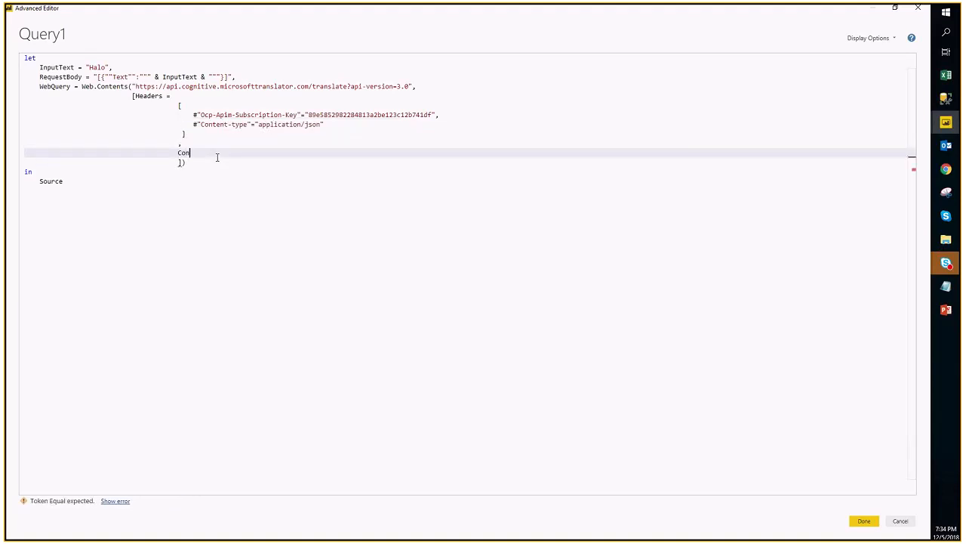
pyautogui.write('tent = Tex')
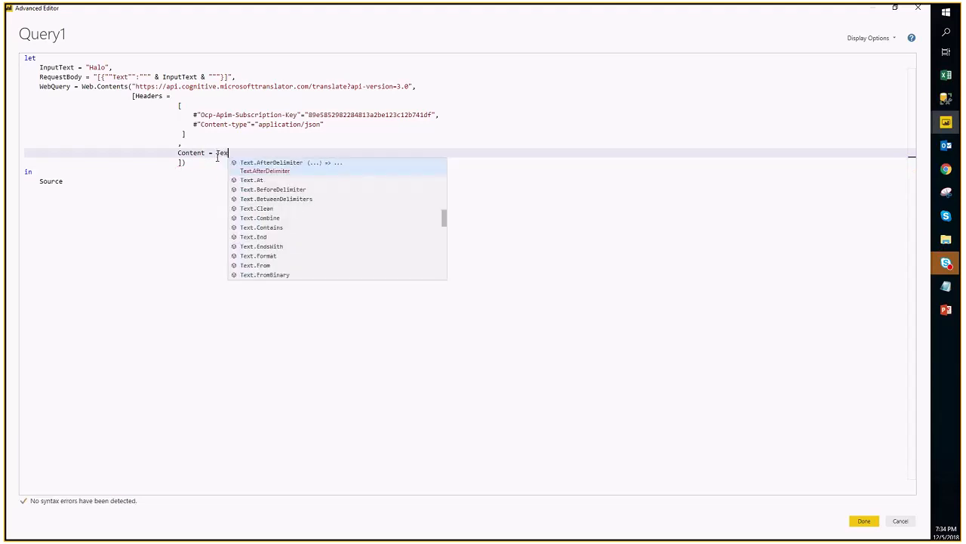
pyautogui.write('t.ToB')
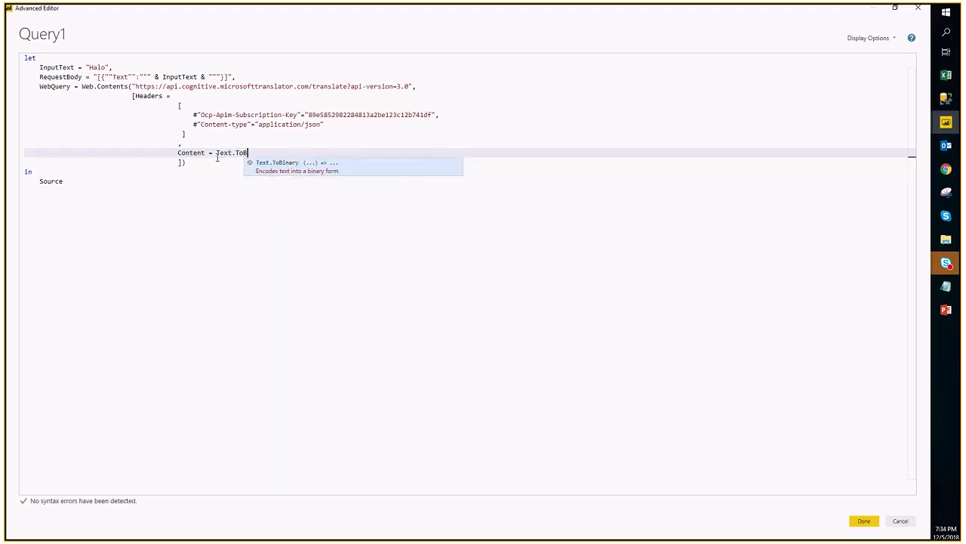
pyautogui.write('inary(')
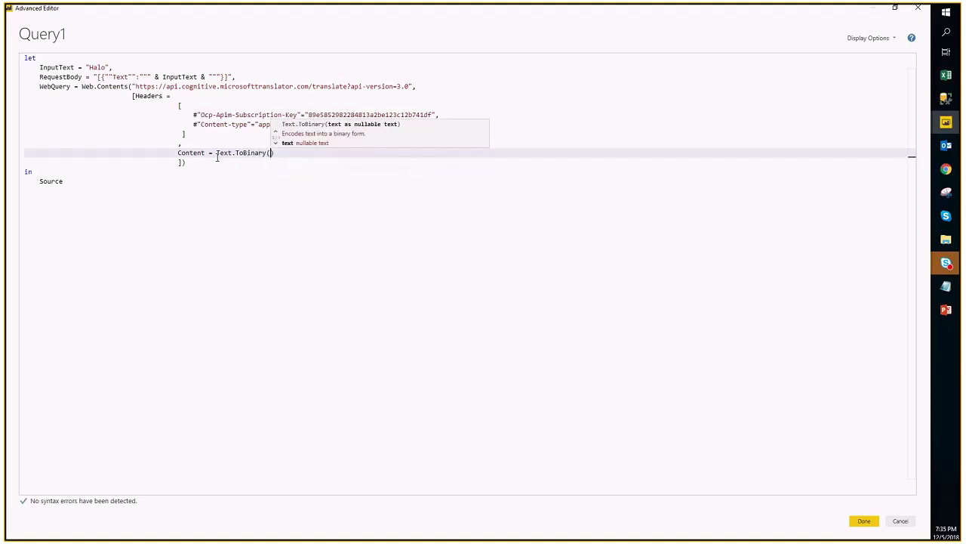
pyautogui.write('InputT')
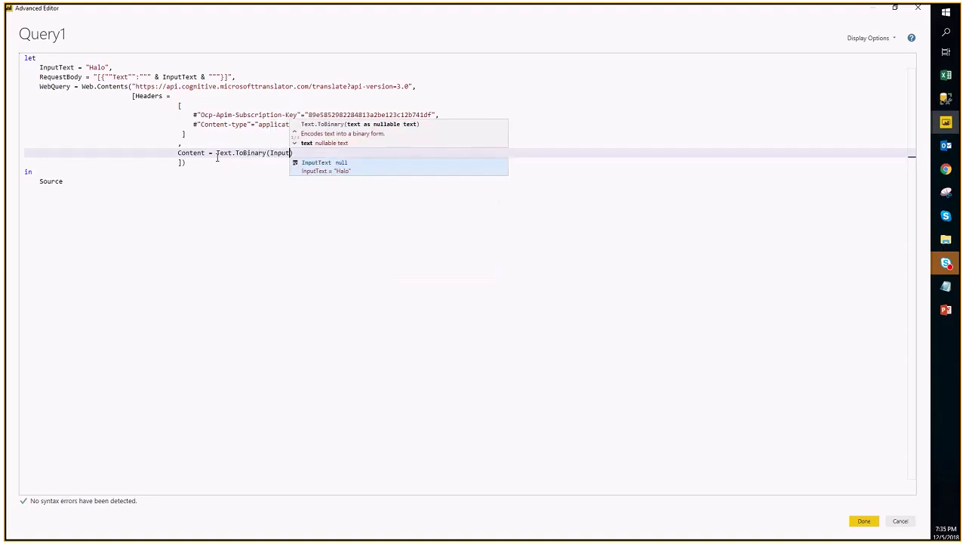
pyautogui.write('ext)')
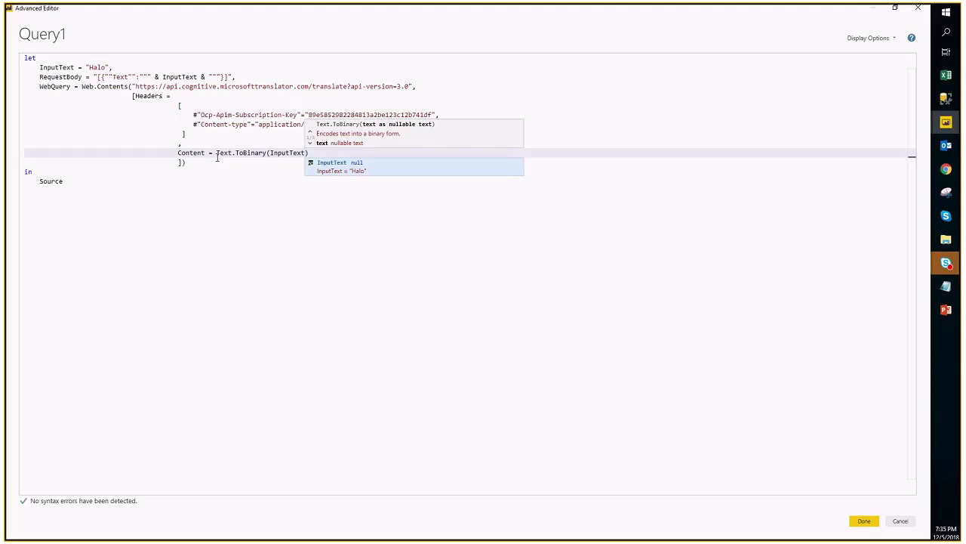
pyautogui.click(179, 163)
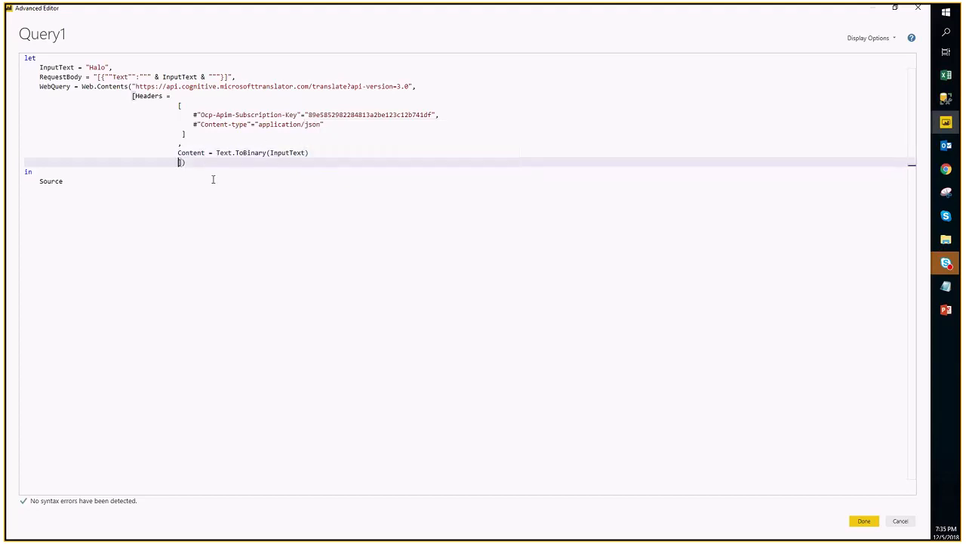
pyautogui.press('Return')
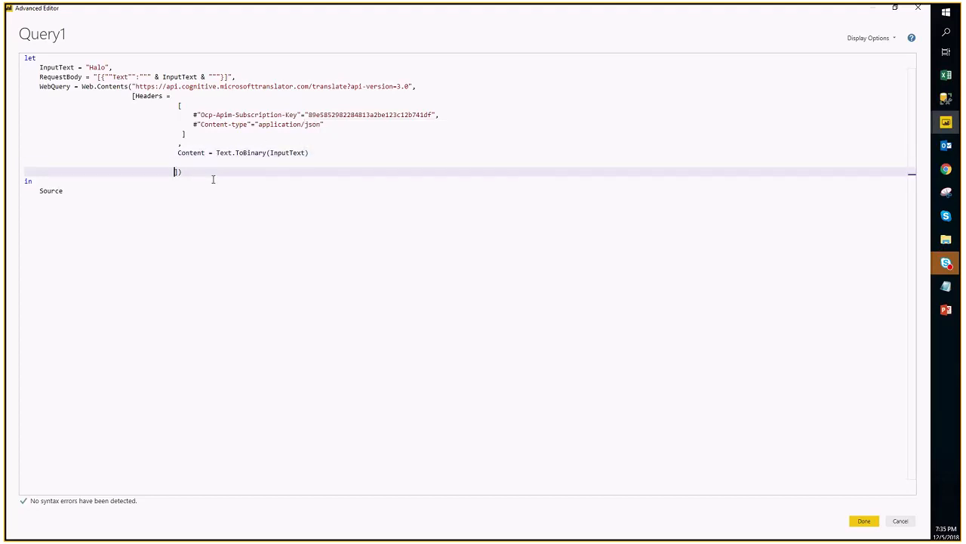
pyautogui.press('Up')
pyautogui.press('Delete')
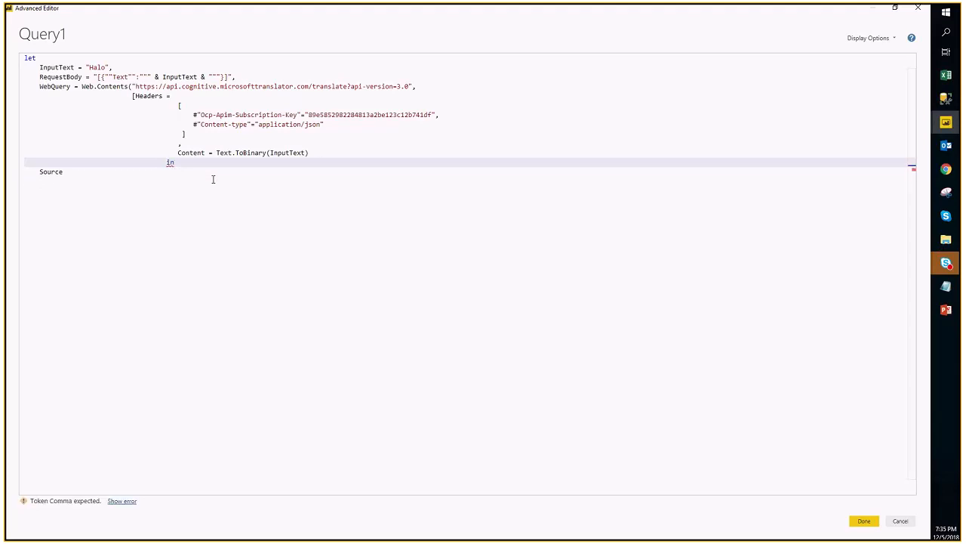
pyautogui.hotkey('ctrl', 'z')
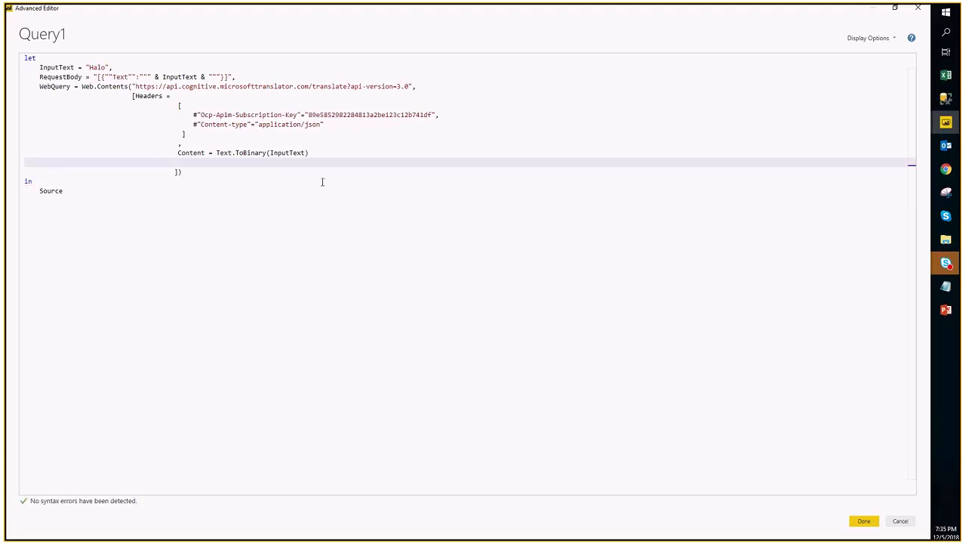
pyautogui.press('Left')
pyautogui.press('Left')
pyautogui.press('Left')
pyautogui.press('Home')
pyautogui.press('BackSpace')
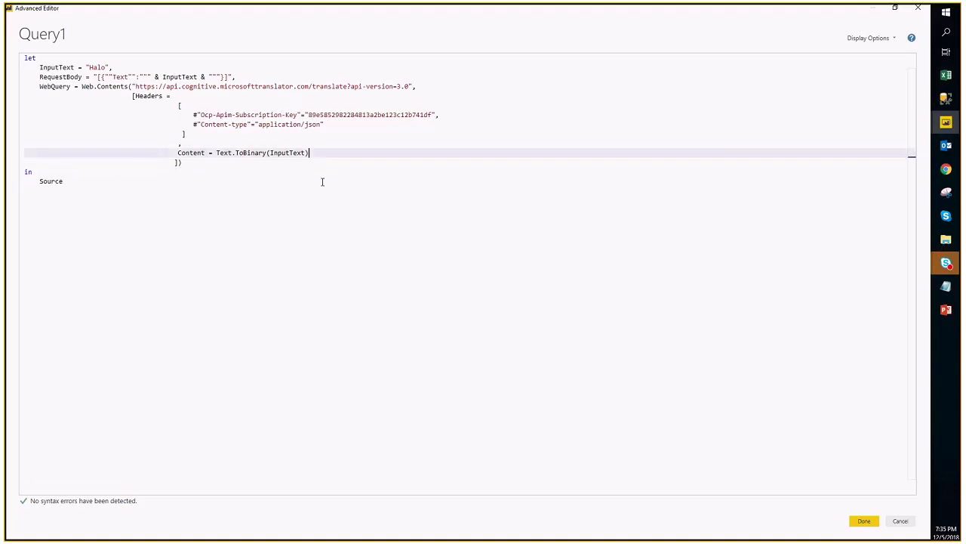
# Step: Align the Headers and Content options, check the bracket matching, and click Done
pyautogui.click(177, 155)
pyautogui.press('BackSpace')
pyautogui.press('BackSpace')
pyautogui.press('BackSpace')
pyautogui.press('BackSpace')
pyautogui.press('BackSpace')
pyautogui.press('BackSpace')
pyautogui.press('BackSpace')
pyautogui.press('BackSpace')
pyautogui.press('BackSpace')
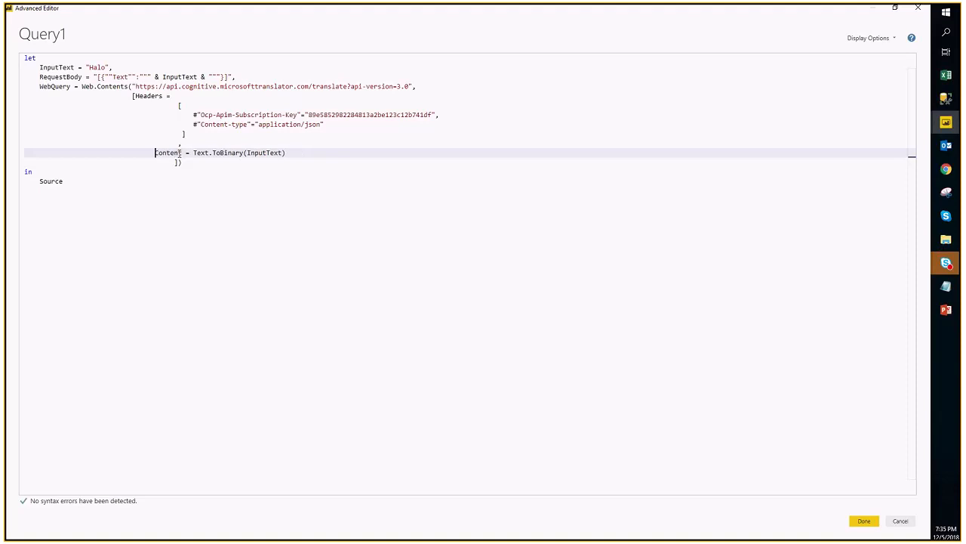
pyautogui.press('BackSpace')
pyautogui.press('BackSpace')
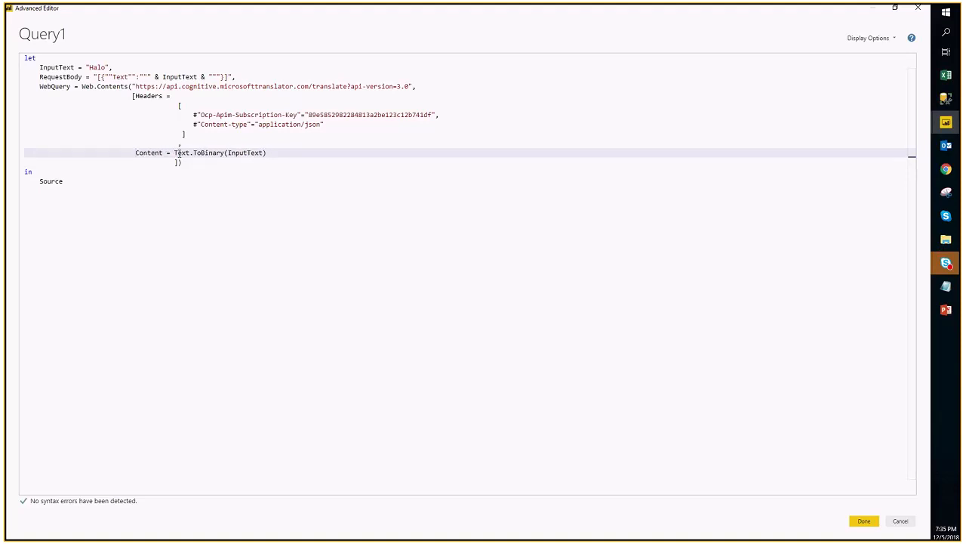
pyautogui.click(135, 96)
pyautogui.press('Return')
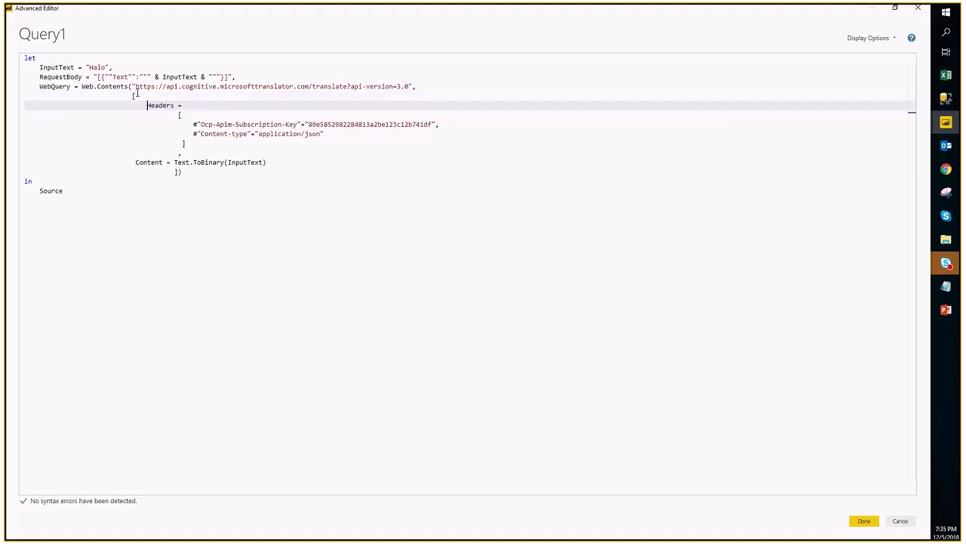
pyautogui.click(137, 162)
pyautogui.moveTo(146, 105); pyautogui.dragTo(292, 169)
pyautogui.click(183, 148)
pyautogui.click(292, 169)
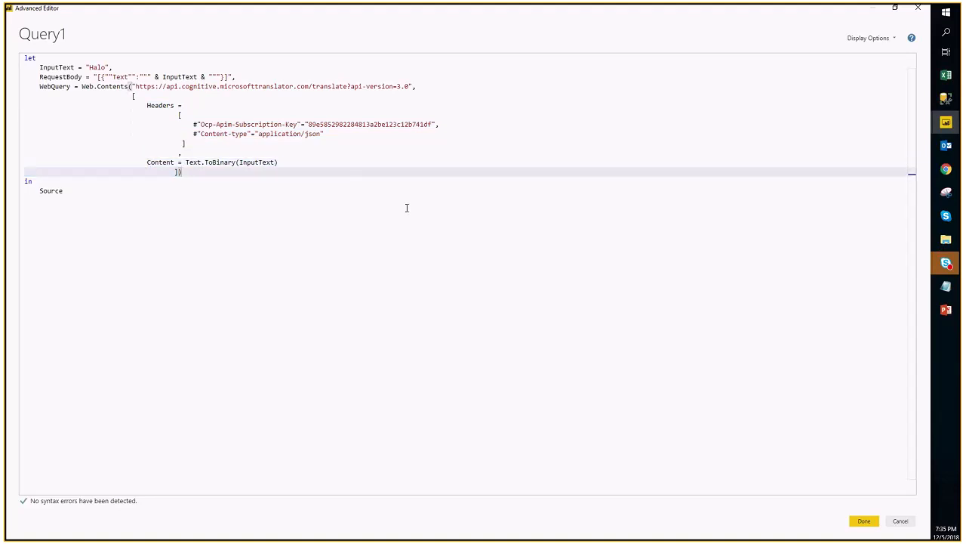
pyautogui.click(772, 252)
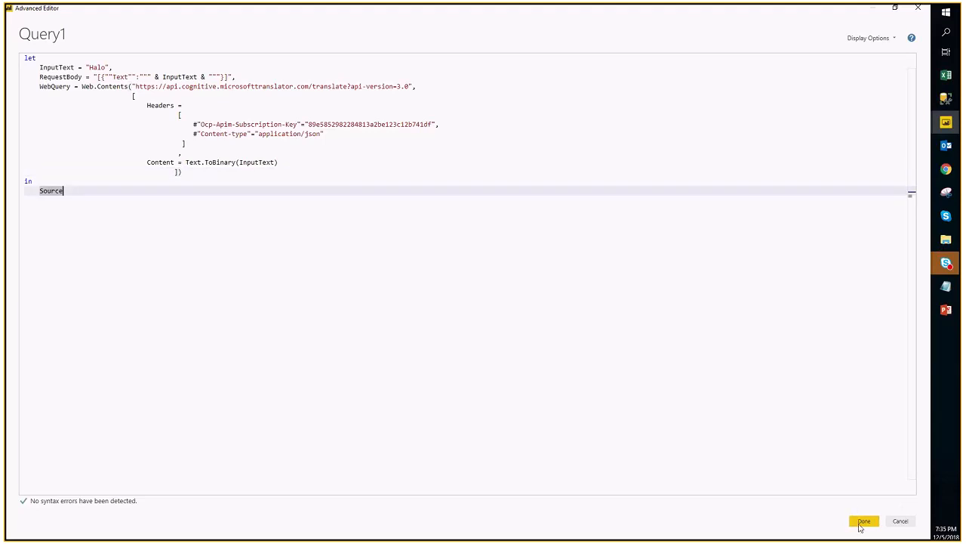
pyautogui.click(863, 521)
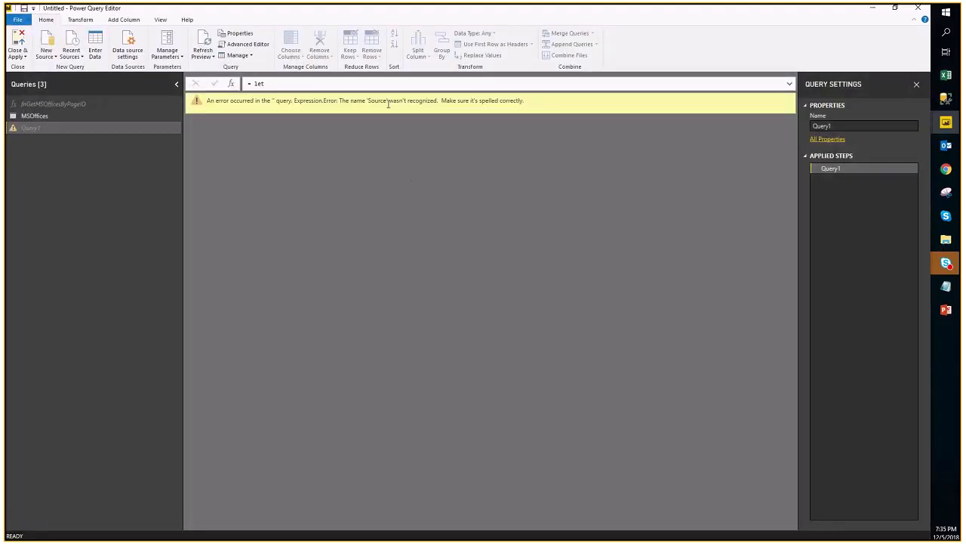
# Step: Change the final 'in' line from Source to WebQuery so the query reports 400 Bad Request
pyautogui.click(246, 43)
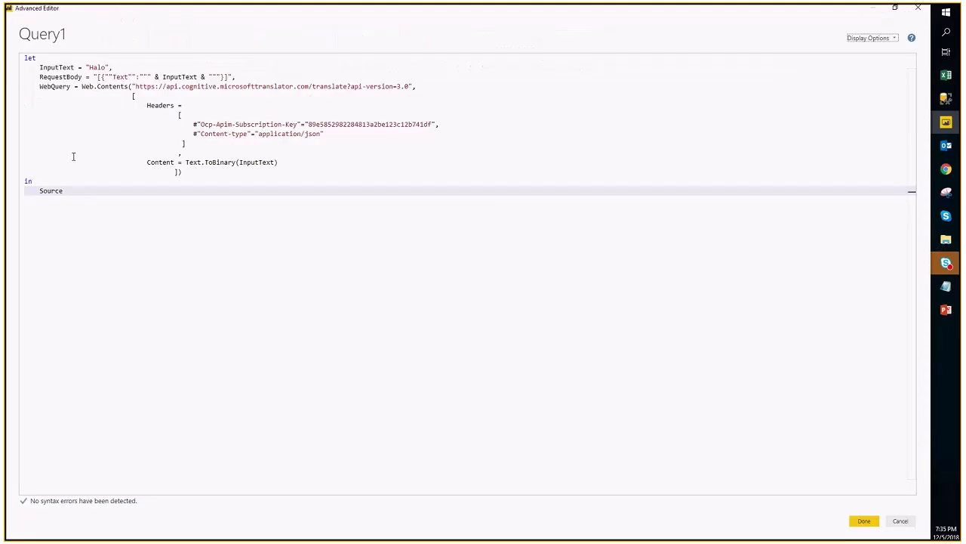
pyautogui.doubleClick(53, 191)
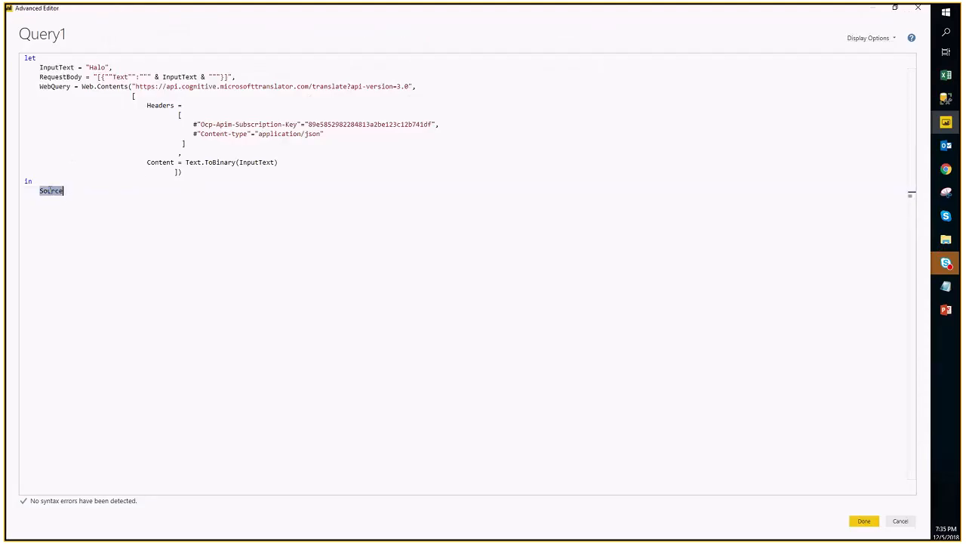
pyautogui.click(176, 179)
pyautogui.doubleClick(55, 86)
pyautogui.hotkey('ctrl', 'c')
pyautogui.doubleClick(51, 191)
pyautogui.hotkey('ctrl', 'v')
pyautogui.click(132, 174)
pyautogui.click(852, 518)
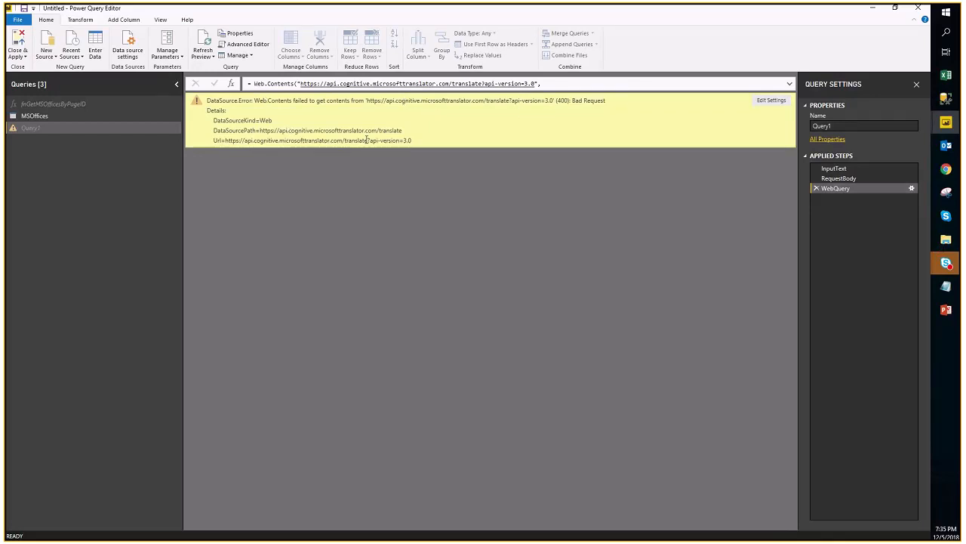
pyautogui.click(255, 46)
pyautogui.click(529, 133)
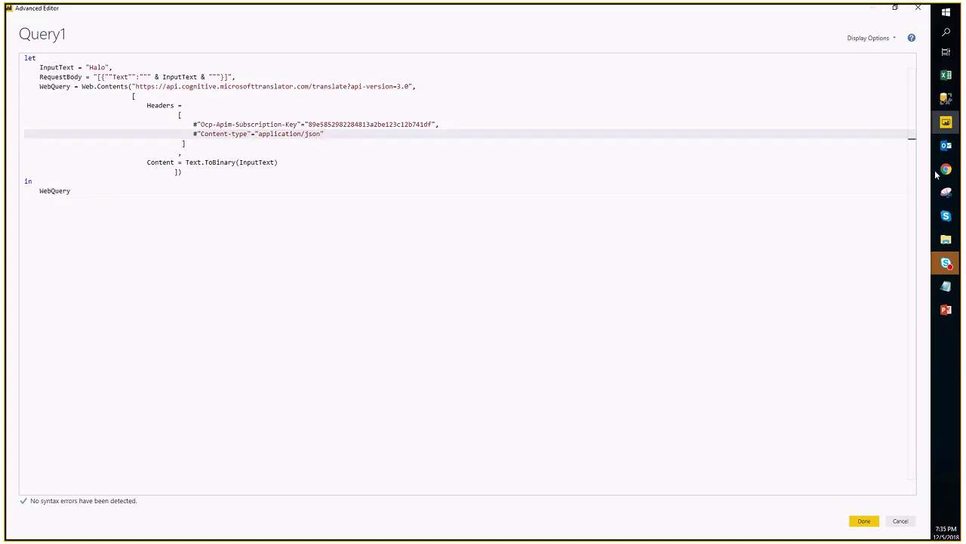
pyautogui.moveTo(943, 171)
pyautogui.moveTo(873, 142)
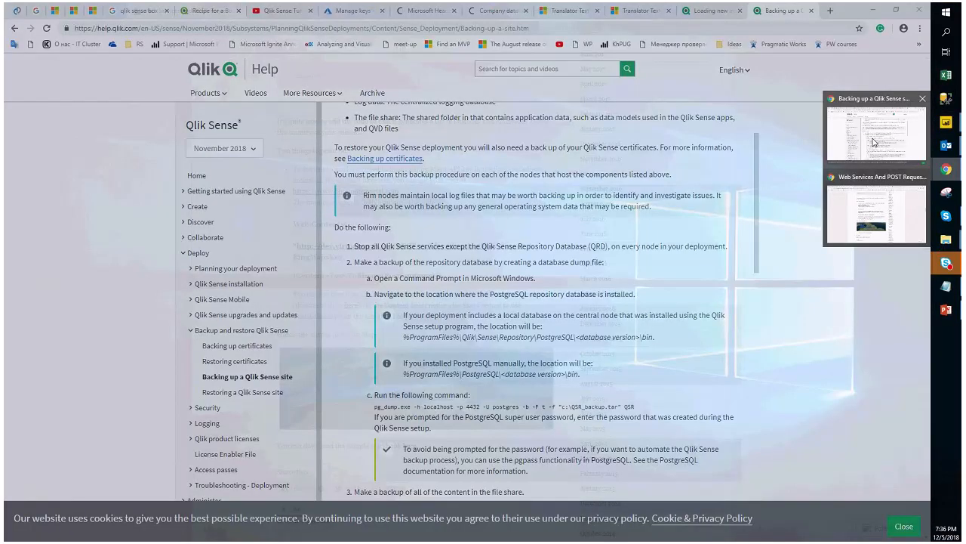
pyautogui.click(875, 205)
pyautogui.click(444, 12)
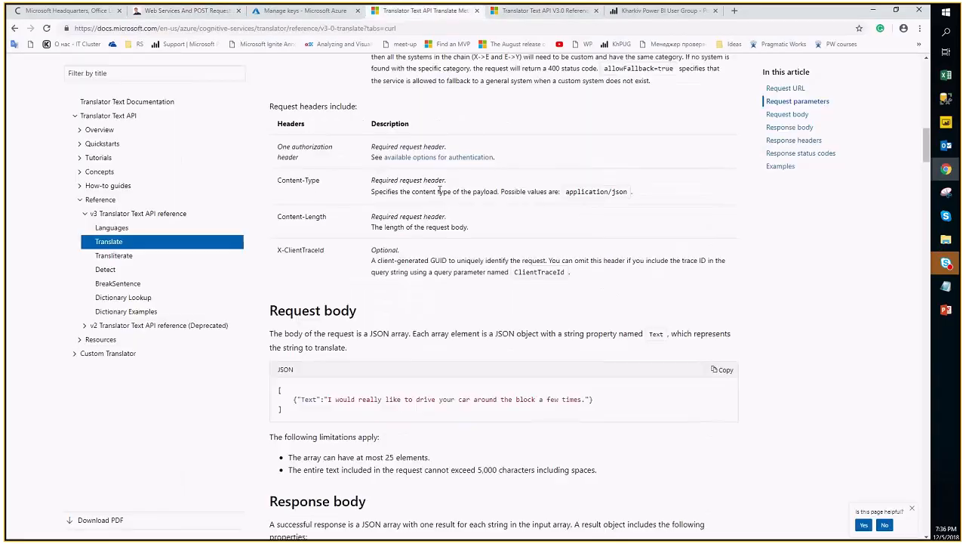
pyautogui.scroll(5, 439, 191)
pyautogui.scroll(4, 441, 194)
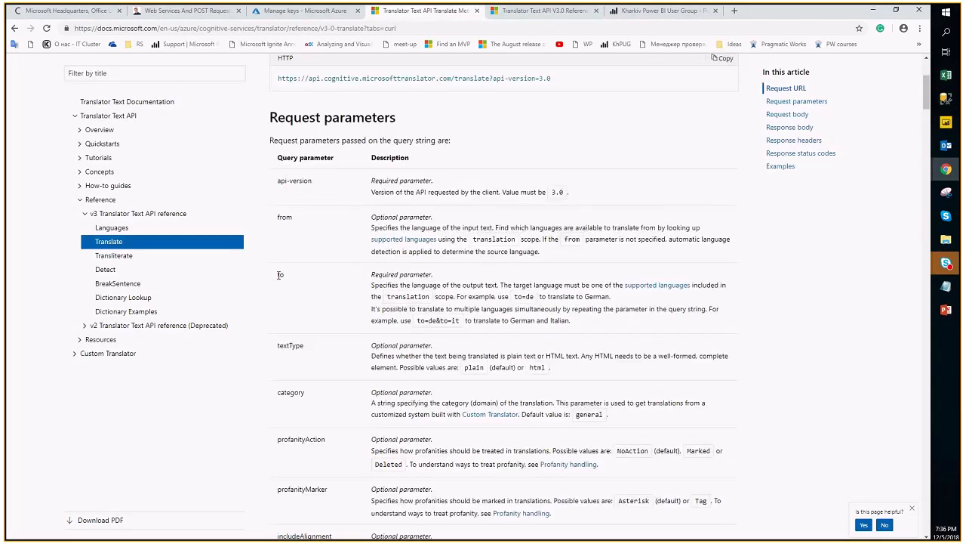
pyautogui.moveTo(278, 275); pyautogui.dragTo(287, 277)
pyautogui.moveTo(277, 217); pyautogui.dragTo(292, 216)
pyautogui.click(294, 217)
pyautogui.moveTo(946, 122)
pyautogui.click(876, 355)
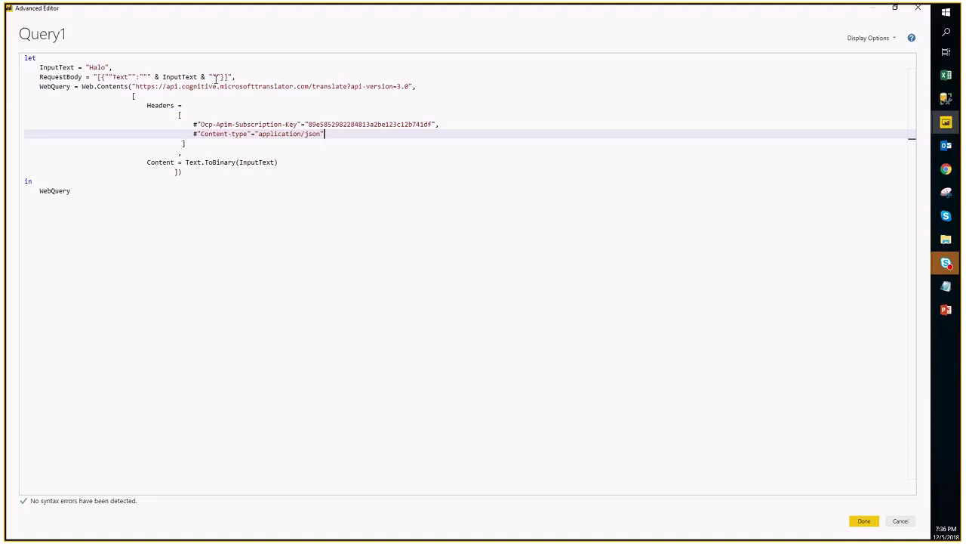
# Step: Append &to=en after api-version=3.0 in the translator request URL and apply the code
pyautogui.click(406, 87)
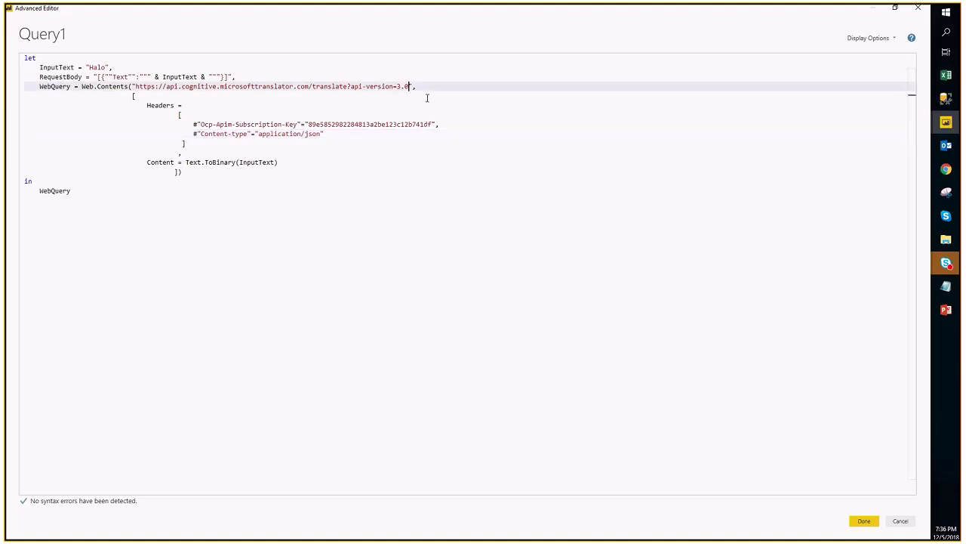
pyautogui.write('&to=en')
pyautogui.click(876, 521)
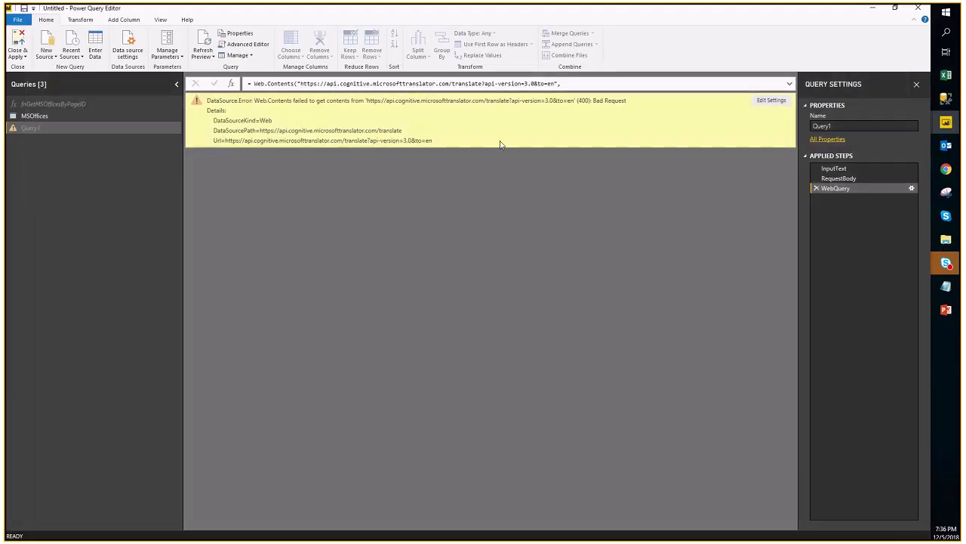
# Step: Recheck the query code, then view the InputText step's Halo value
pyautogui.click(246, 43)
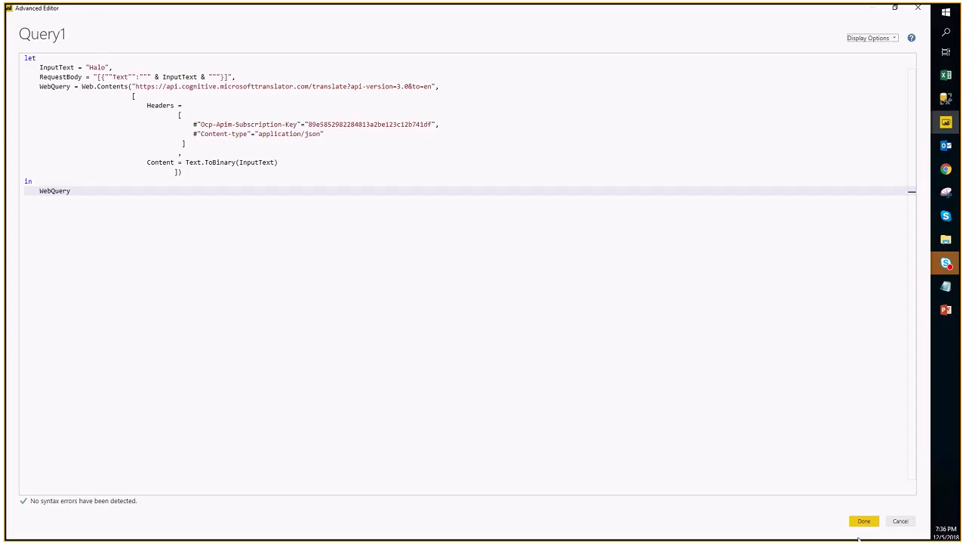
pyautogui.click(864, 520)
pyautogui.click(834, 169)
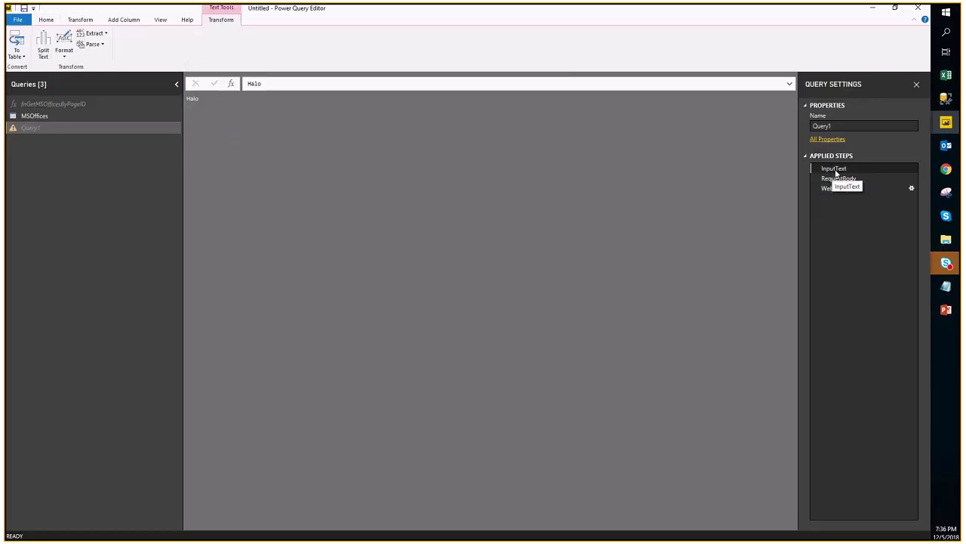
# Step: Inspect the RequestBody and WebQuery step results and review the Web.Contents Content line
pyautogui.click(834, 180)
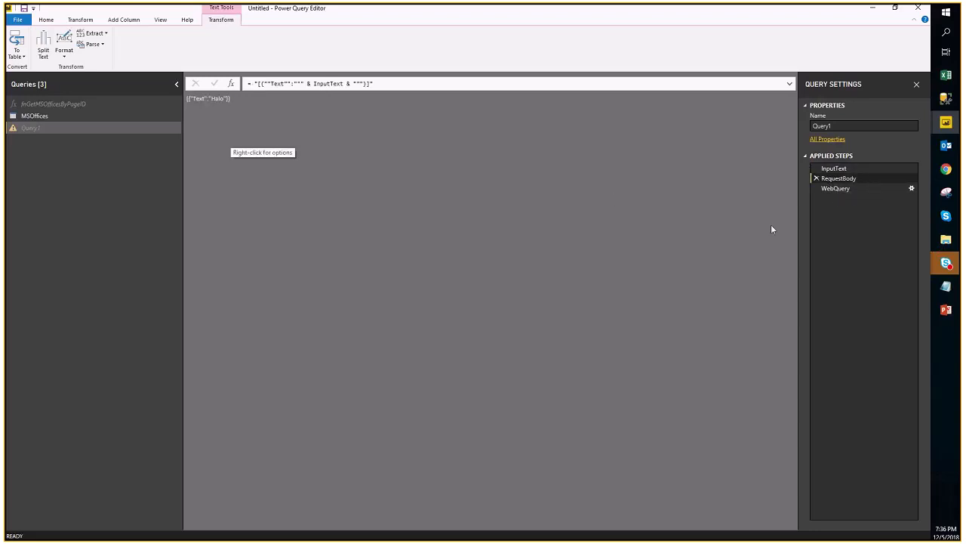
pyautogui.click(853, 189)
pyautogui.click(246, 45)
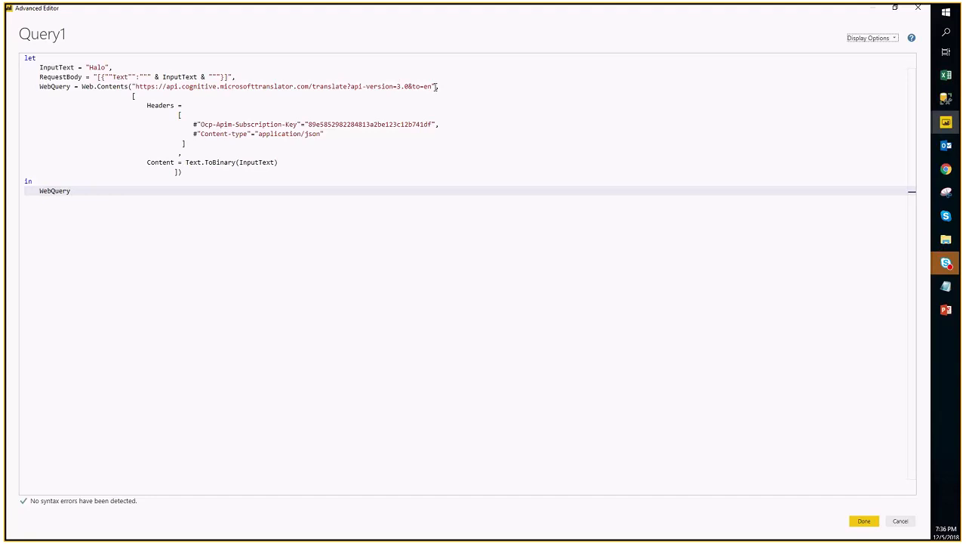
pyautogui.click(323, 139)
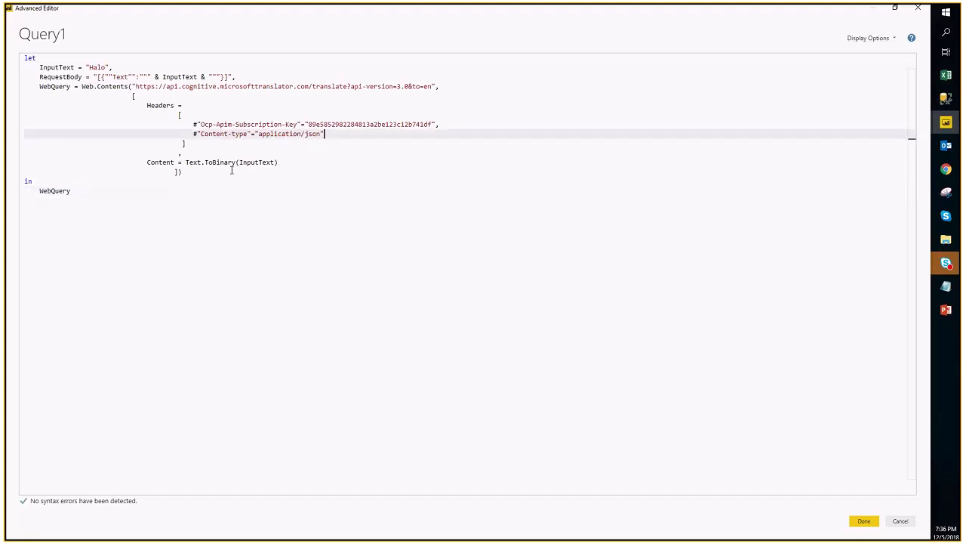
pyautogui.click(186, 162)
pyautogui.click(82, 86)
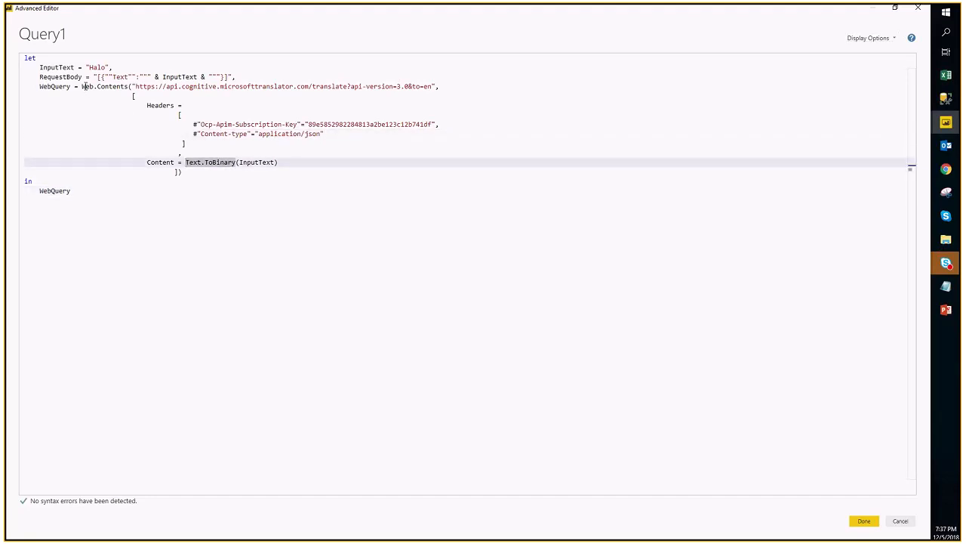
pyautogui.click(178, 172)
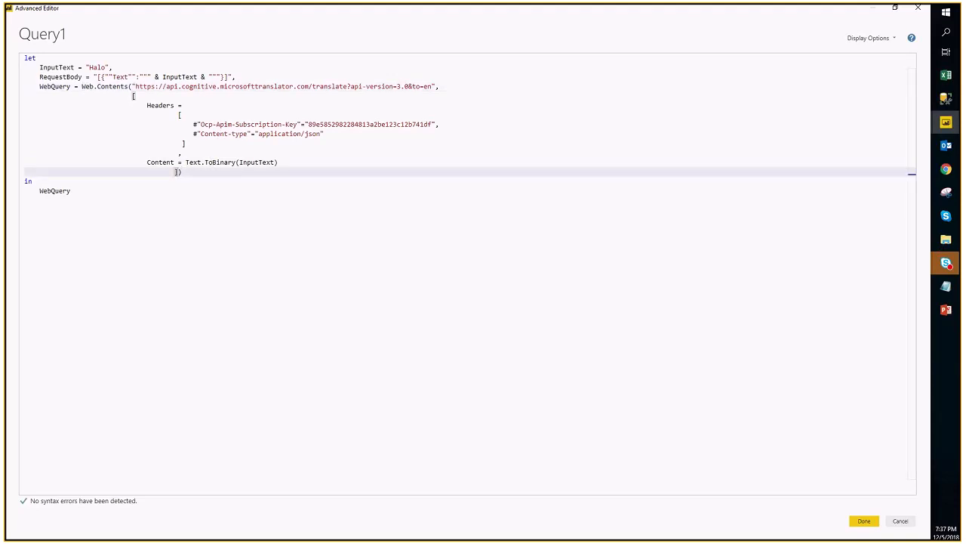
pyautogui.click(944, 123)
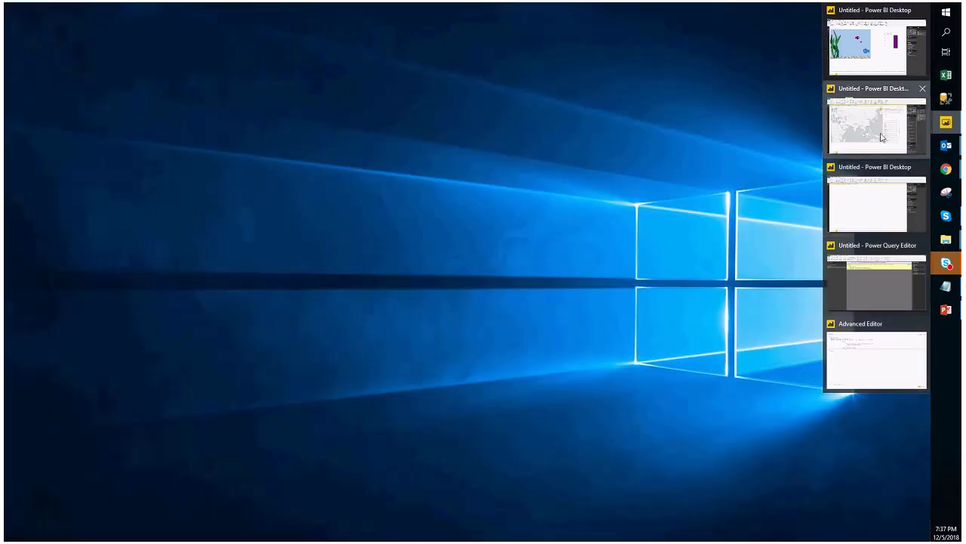
pyautogui.click(876, 354)
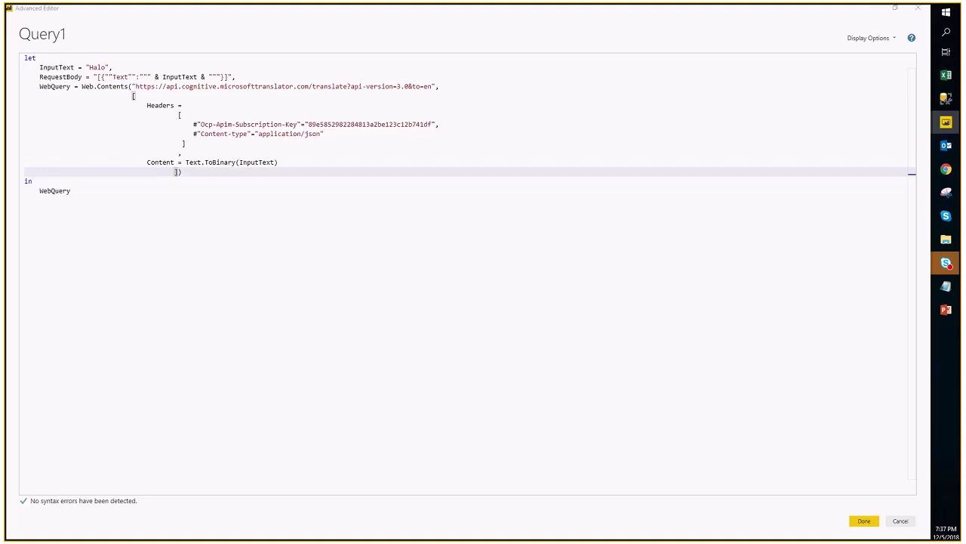
pyautogui.click(204, 162)
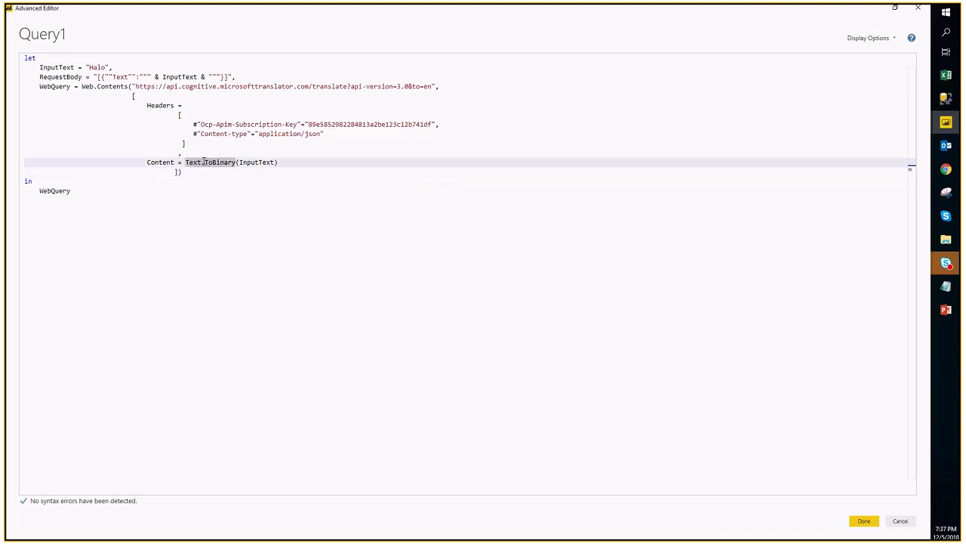
pyautogui.hotkey('alt', 'Tab')
pyautogui.click(330, 144)
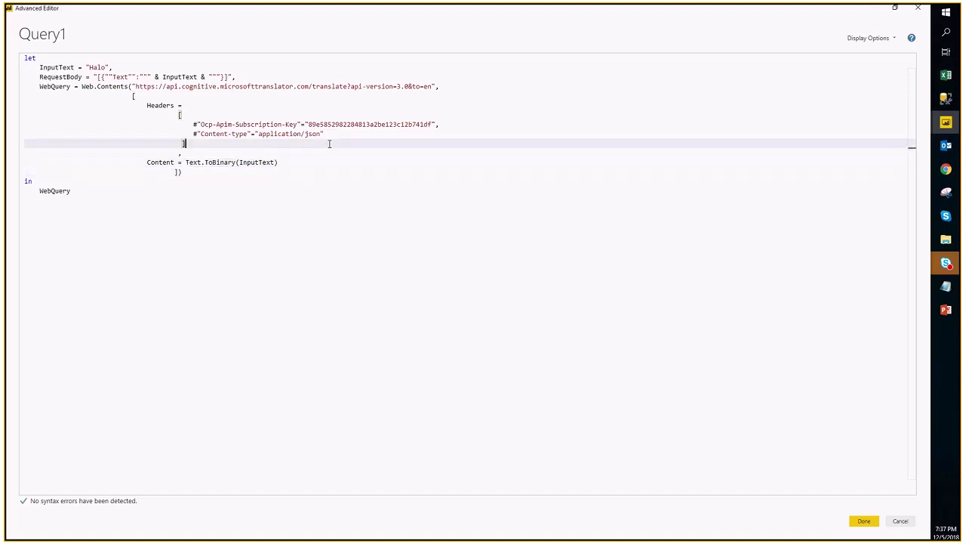
pyautogui.hotkey('alt', 'Tab')
# Step: Replace InputText with RequestBody inside Text.ToBinary on the Content line
pyautogui.doubleClick(60, 69)
pyautogui.doubleClick(68, 77)
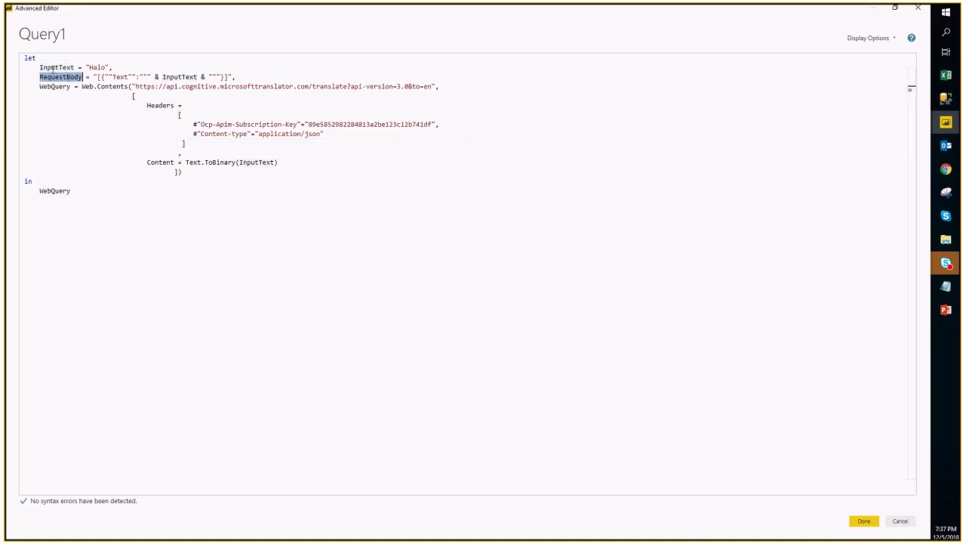
pyautogui.moveTo(37, 67); pyautogui.dragTo(113, 67)
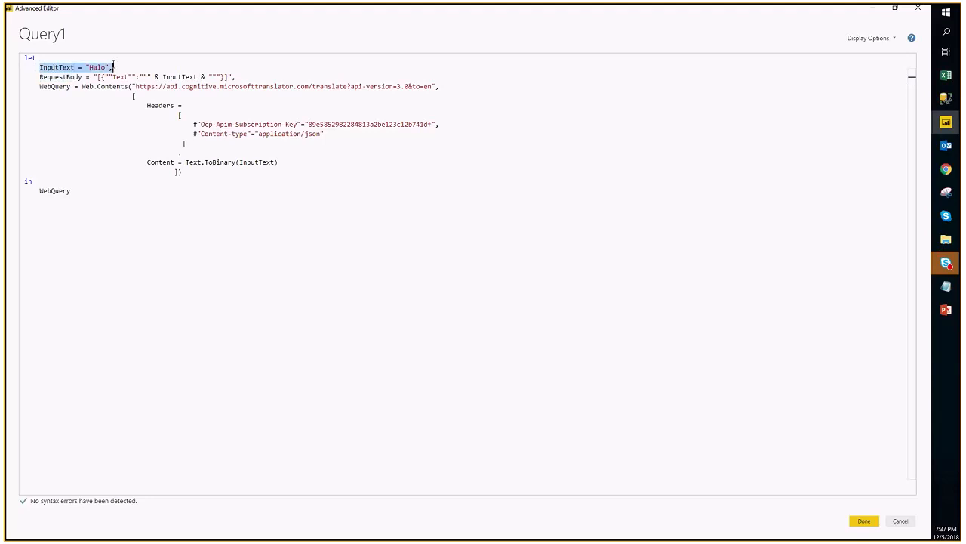
pyautogui.moveTo(39, 77); pyautogui.dragTo(83, 77)
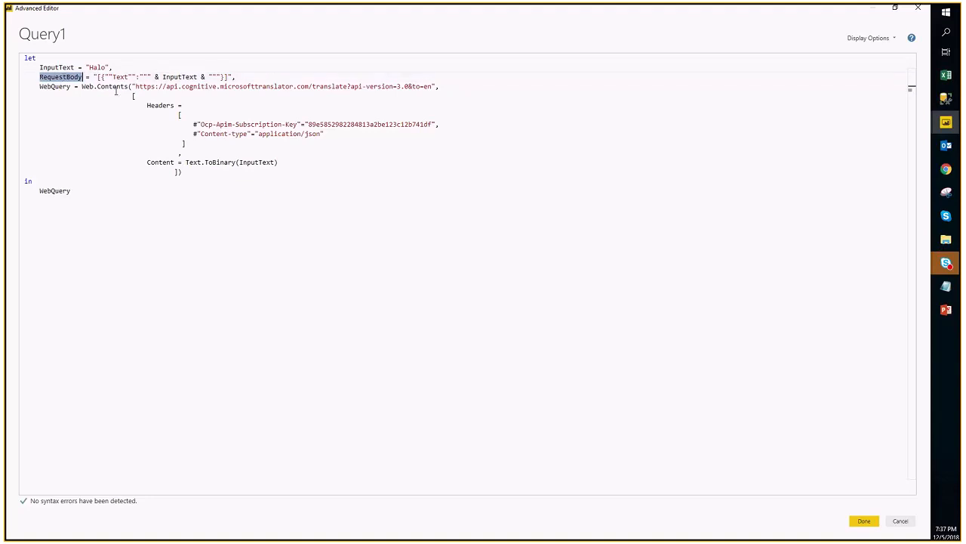
pyautogui.doubleClick(256, 162)
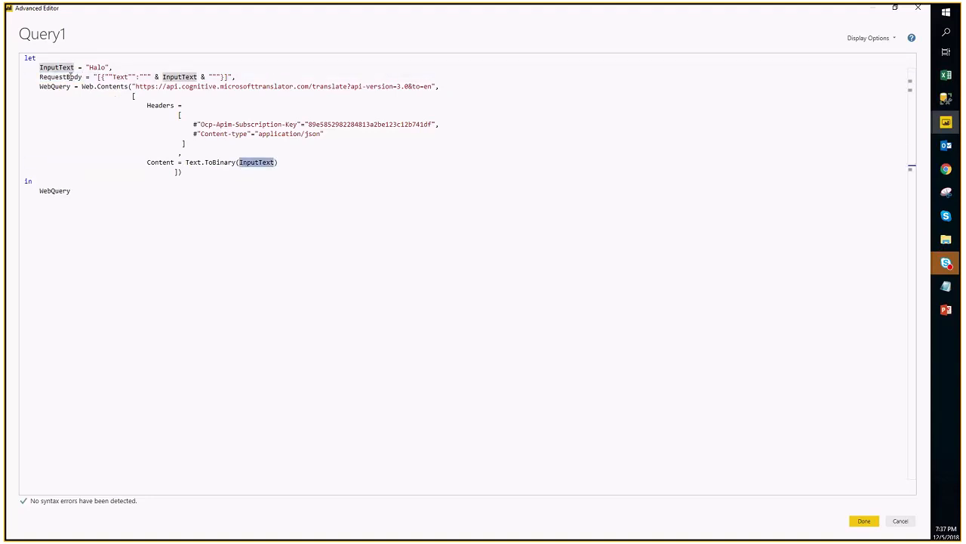
pyautogui.doubleClick(71, 77)
pyautogui.hotkey('ctrl', 'c')
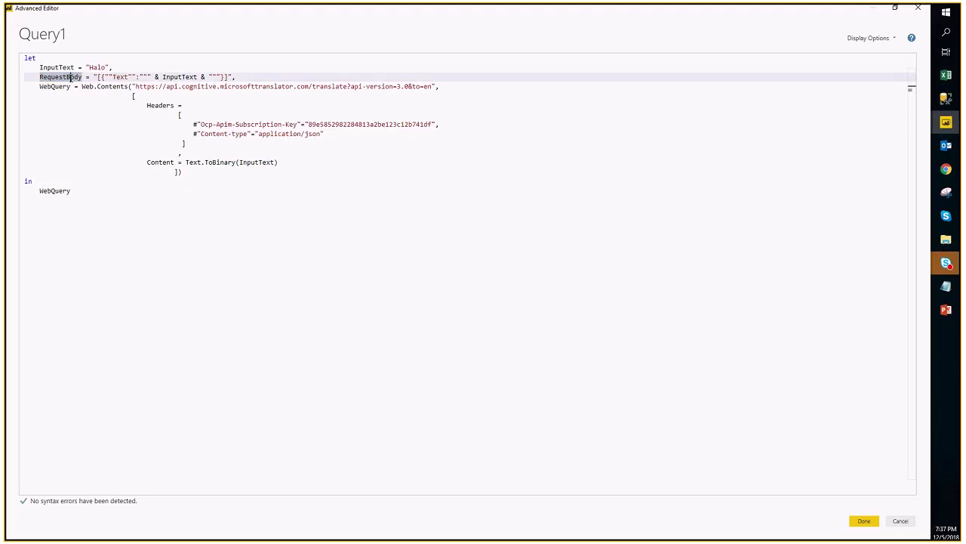
pyautogui.doubleClick(262, 162)
pyautogui.hotkey('ctrl', 'v')
pyautogui.doubleClick(55, 191)
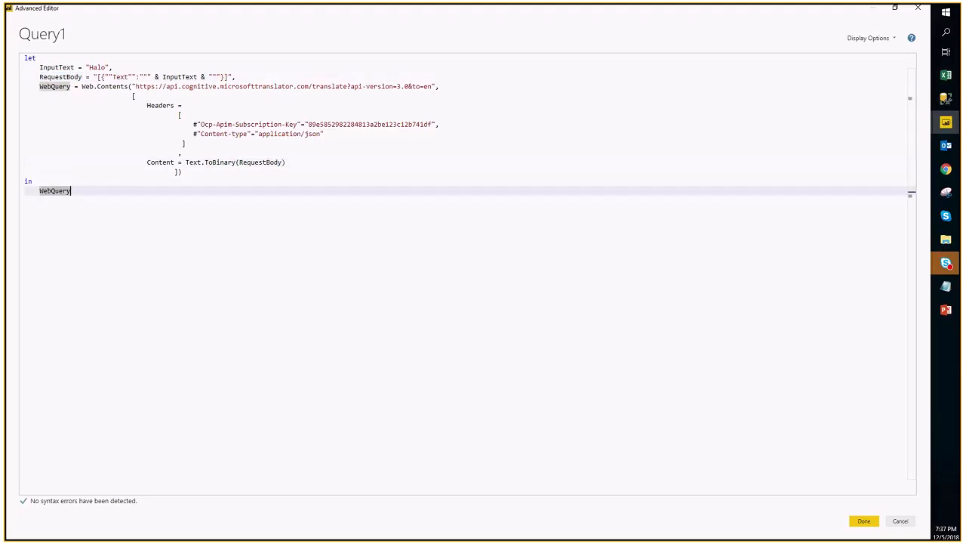
# Step: Apply the code and open the 95-byte translator response as Json
pyautogui.click(864, 521)
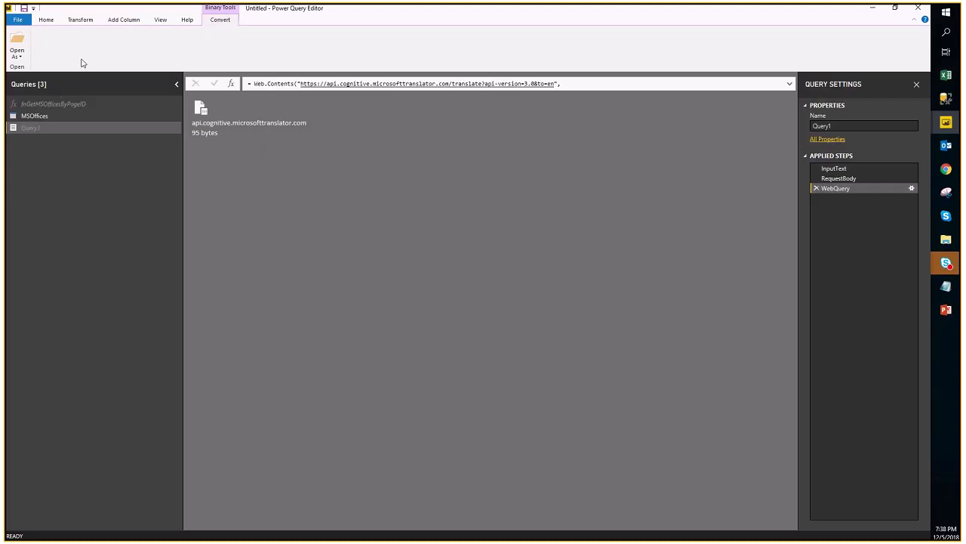
pyautogui.click(16, 53)
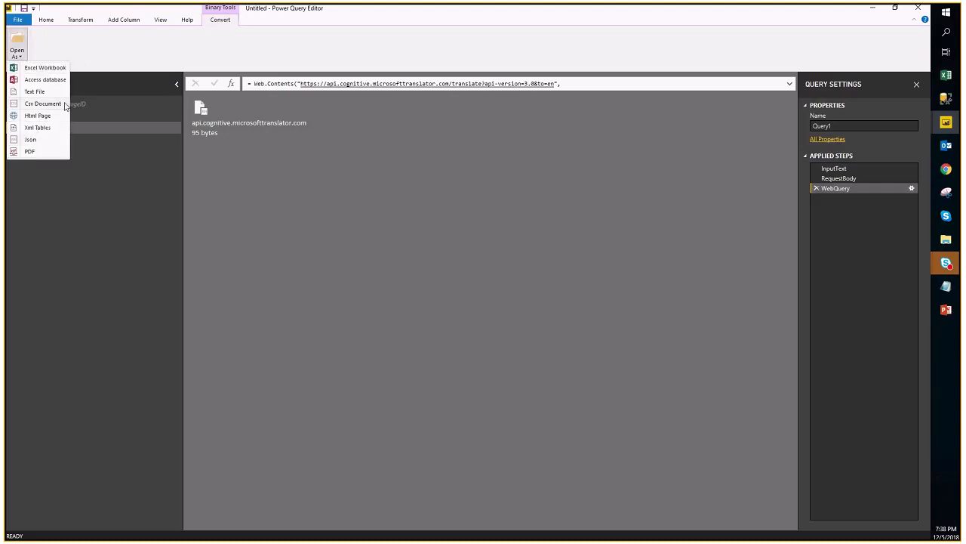
pyautogui.click(215, 133)
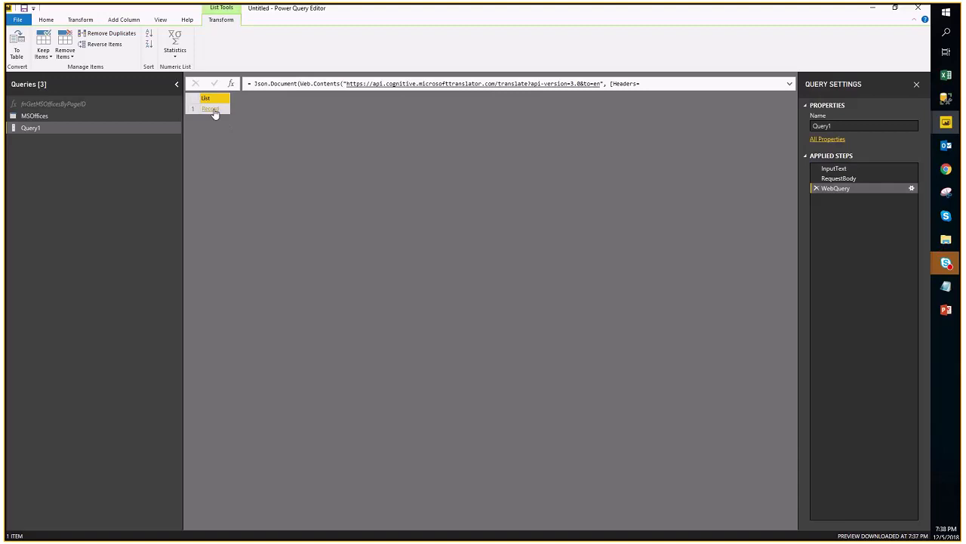
# Step: Explore the response's record, translations and detectedLanguage, then remove those trial steps
pyautogui.click(210, 109)
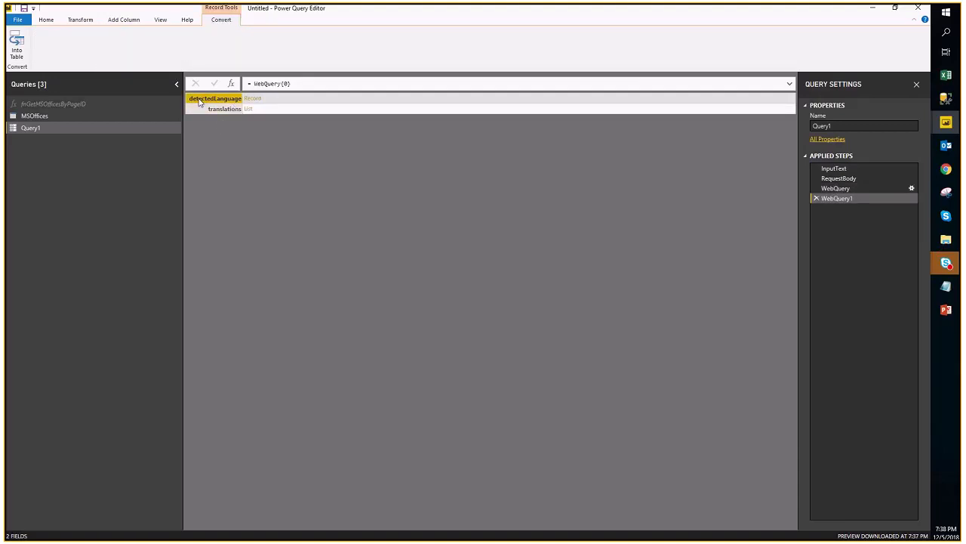
pyautogui.click(248, 111)
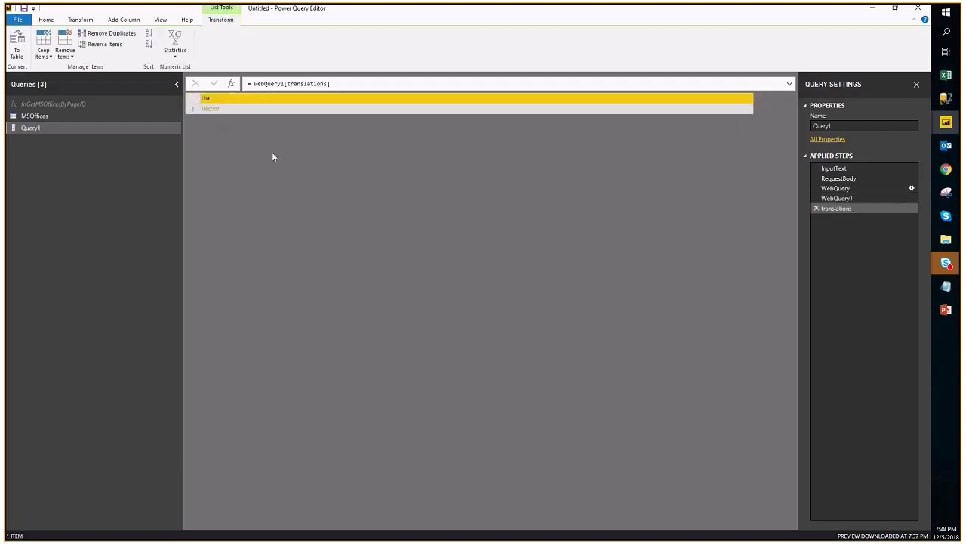
pyautogui.click(210, 110)
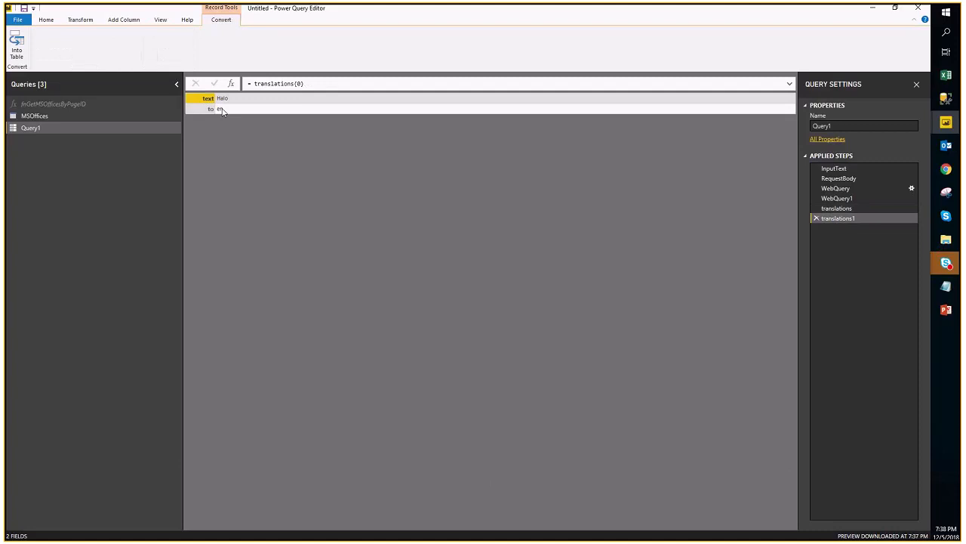
pyautogui.click(237, 102)
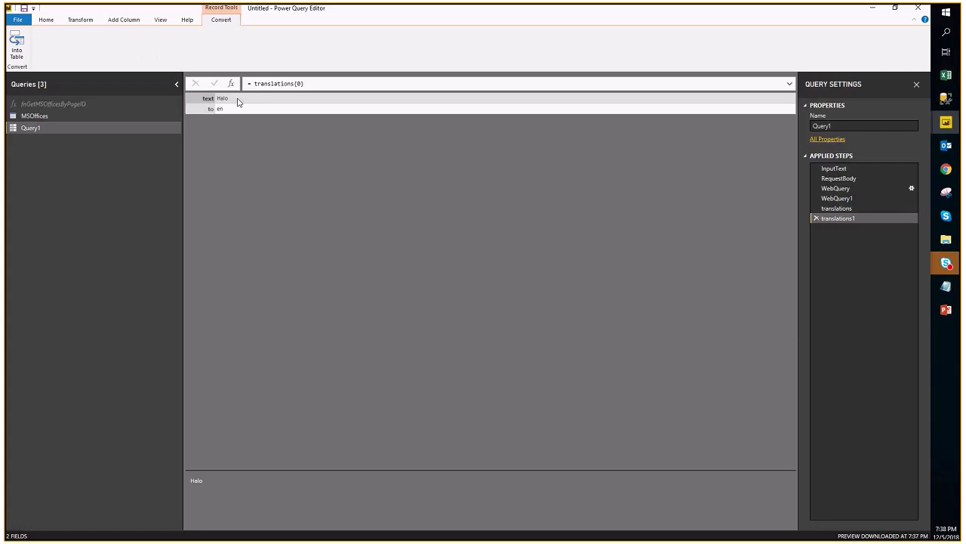
pyautogui.click(815, 218)
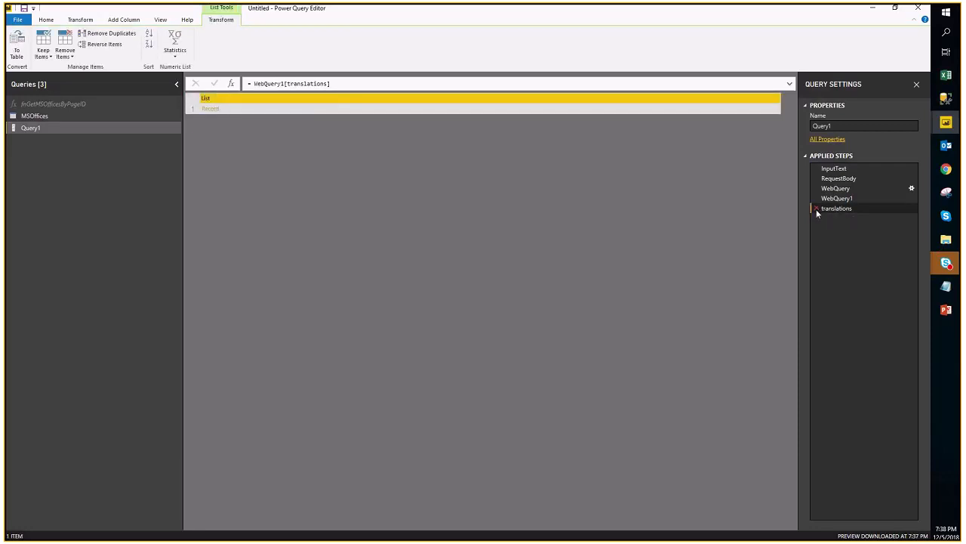
pyautogui.click(816, 208)
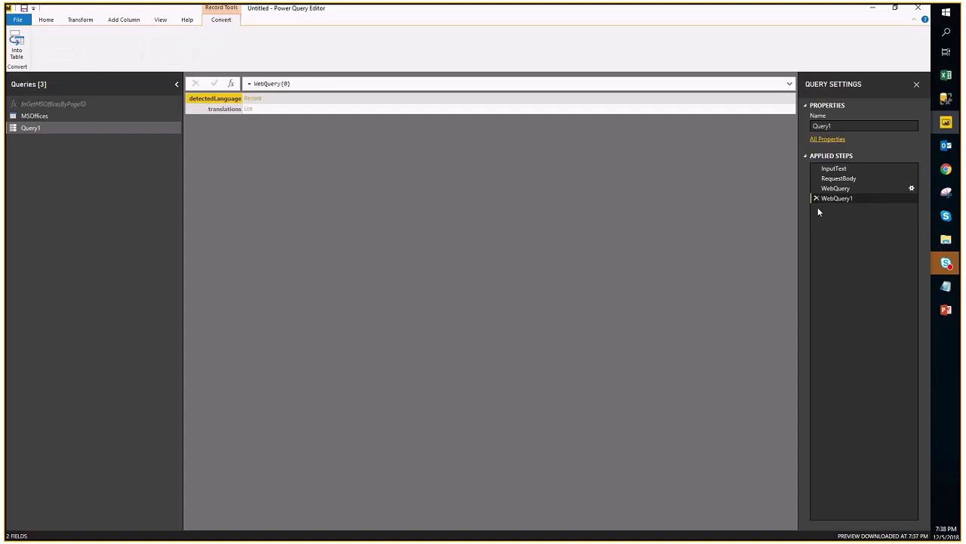
pyautogui.click(253, 98)
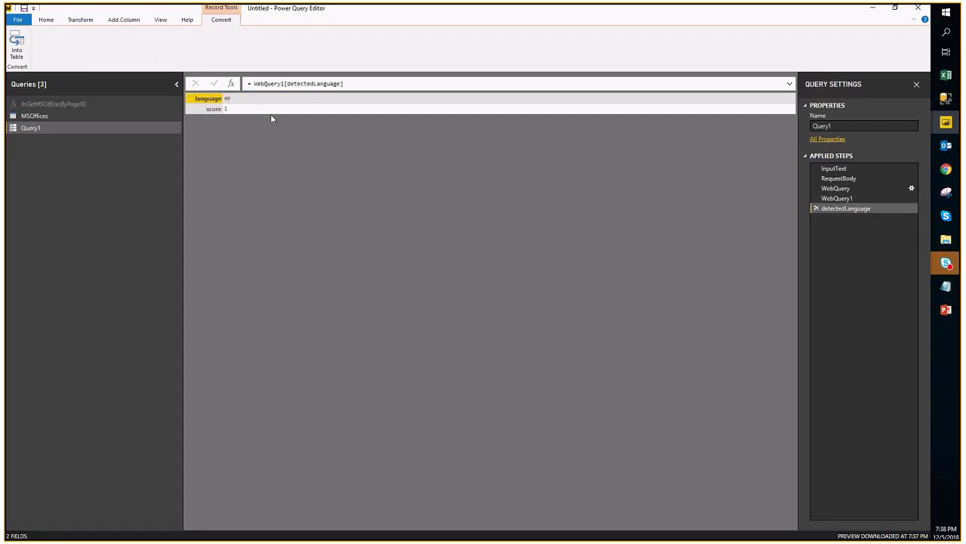
pyautogui.click(815, 209)
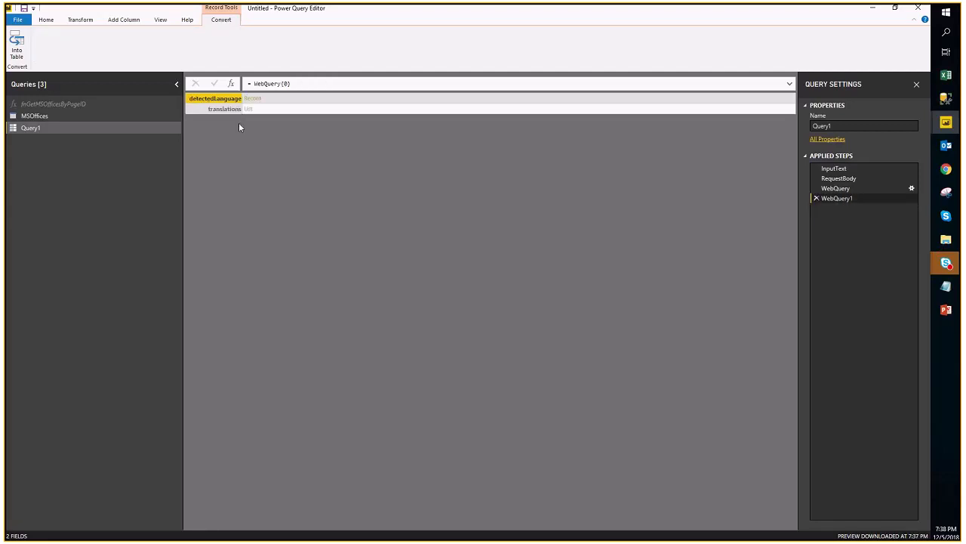
# Step: Drill through the translations list and first record down to the text value Halo
pyautogui.click(249, 111)
pyautogui.click(208, 108)
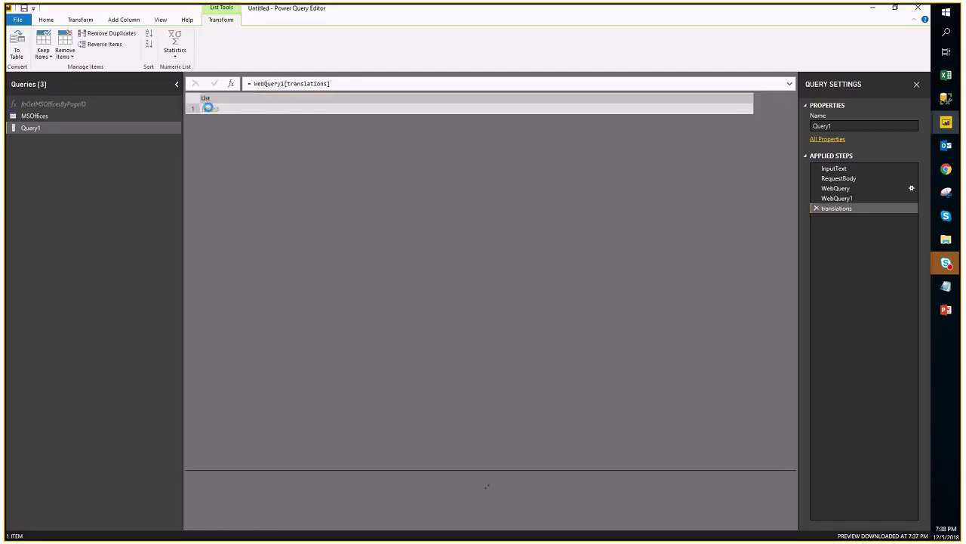
pyautogui.rightClick(234, 100)
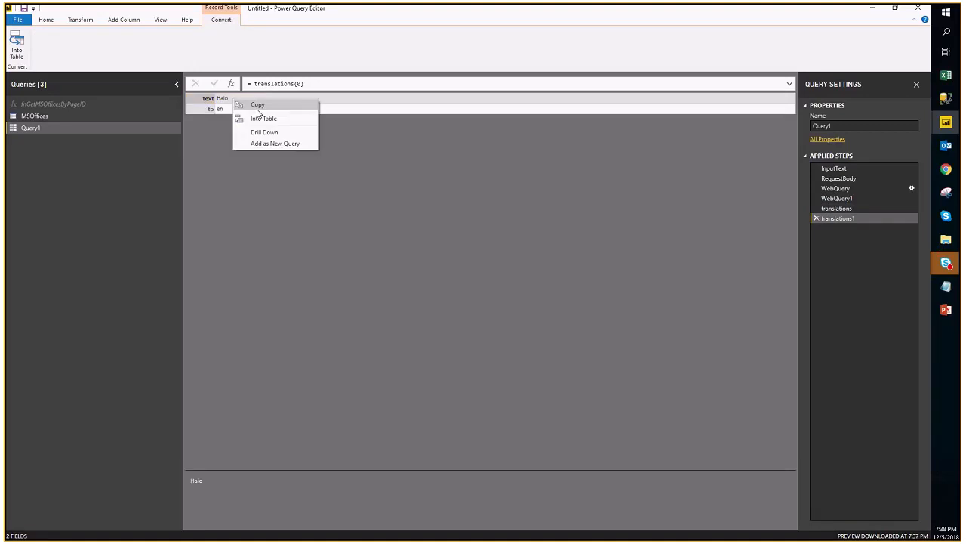
pyautogui.click(270, 132)
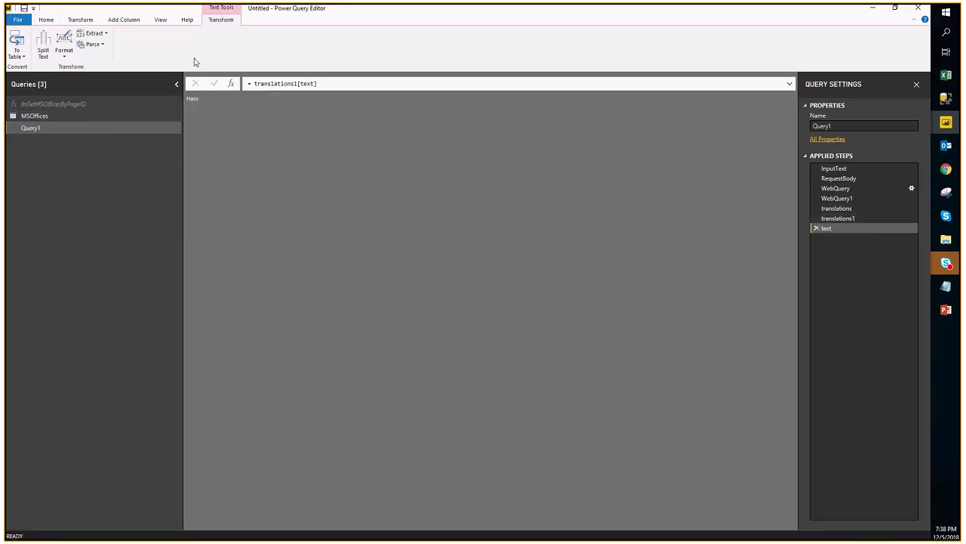
pyautogui.click(46, 20)
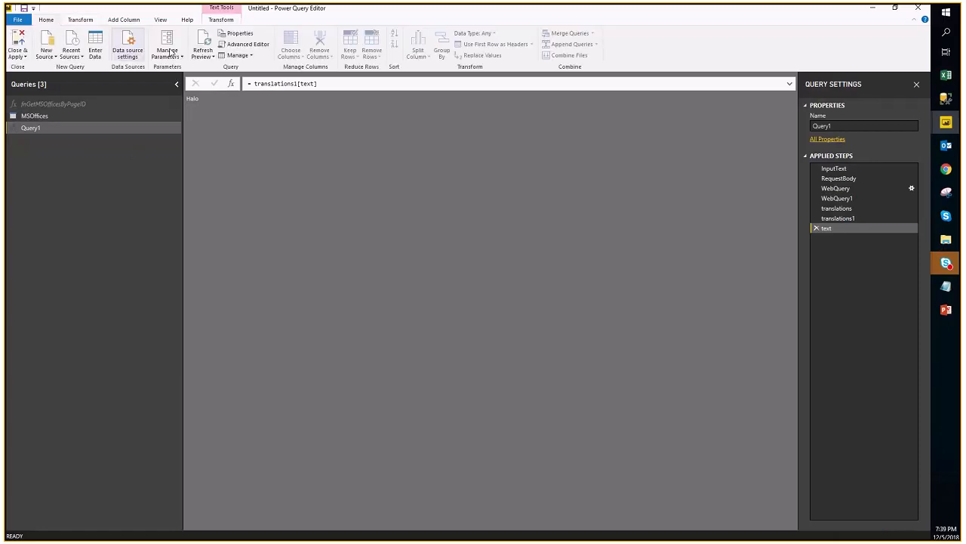
# Step: Change the InputText value from Halo to Привет and apply, so the query returns Hello
pyautogui.click(240, 44)
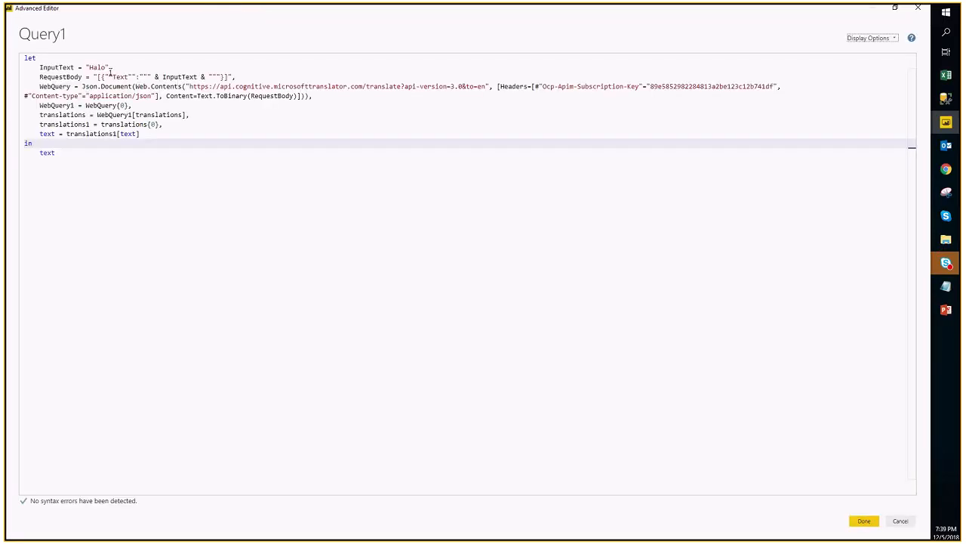
pyautogui.doubleClick(92, 68)
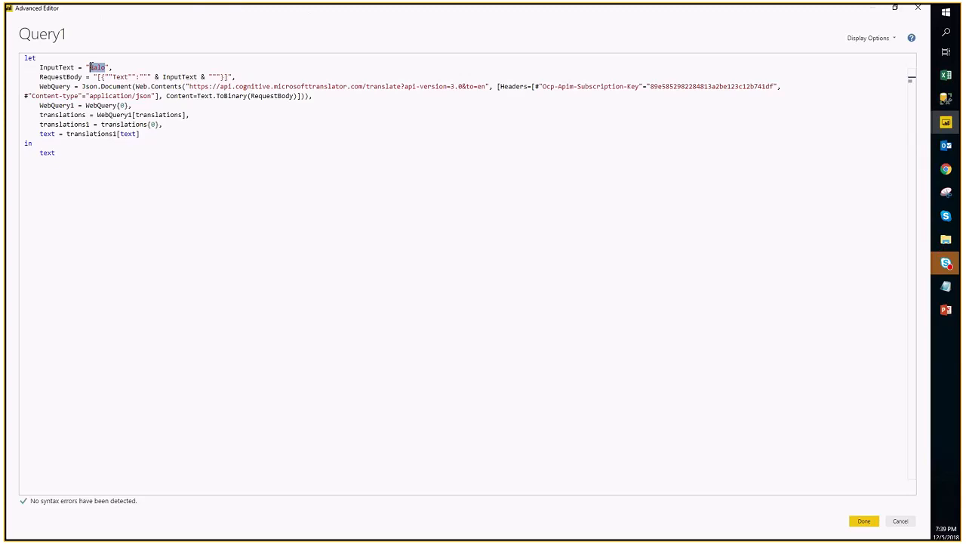
pyautogui.write('Привет')
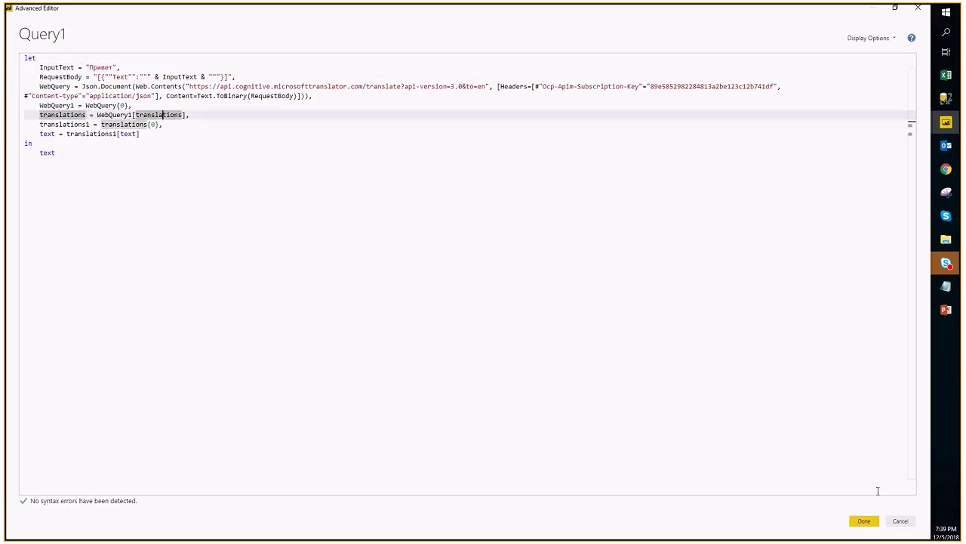
pyautogui.click(864, 520)
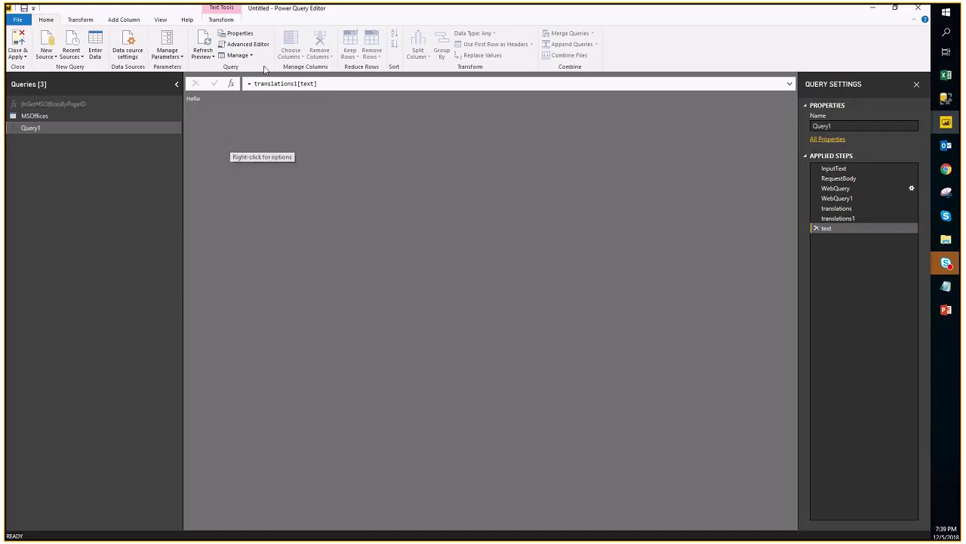
pyautogui.click(249, 45)
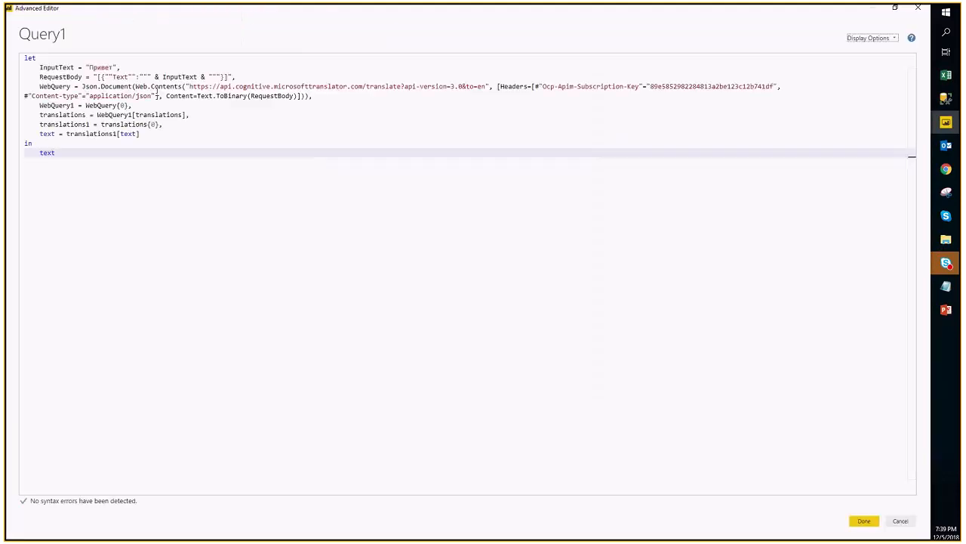
pyautogui.doubleClick(105, 68)
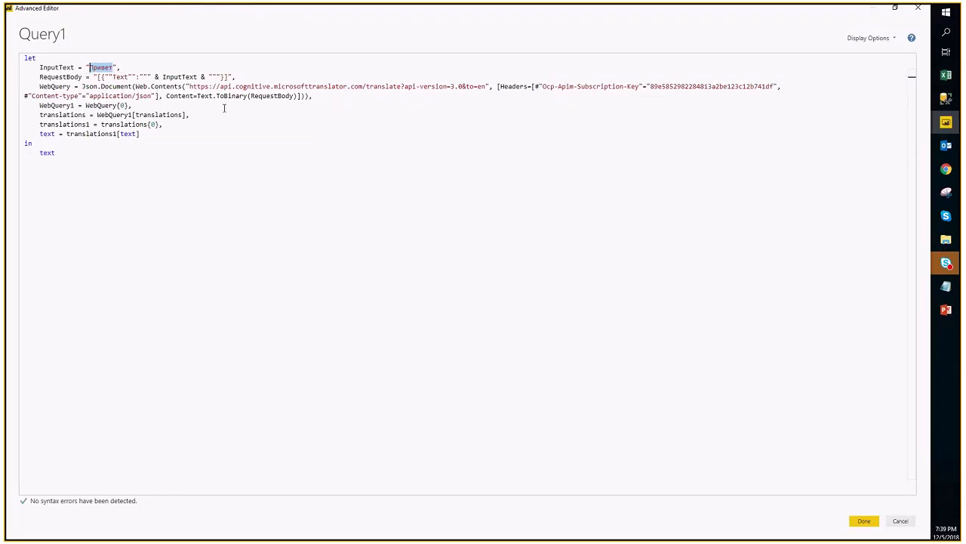
pyautogui.click(865, 521)
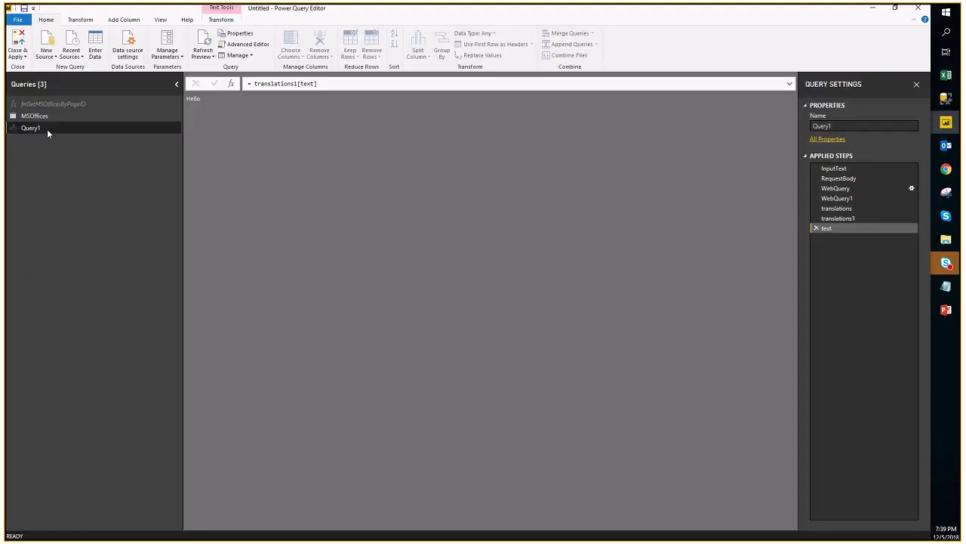
pyautogui.click(235, 47)
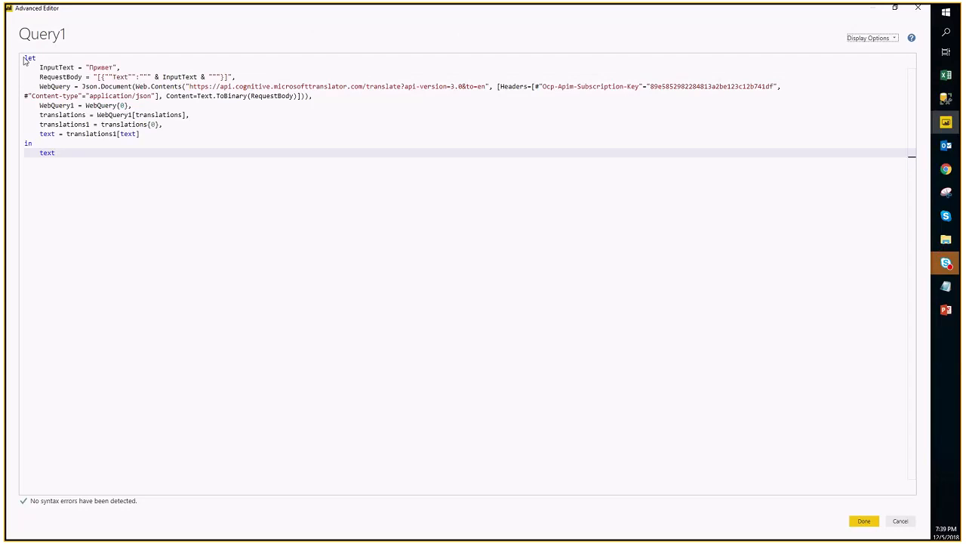
# Step: Add the line '(varInputText as text) =>' above let
pyautogui.doubleClick(64, 68)
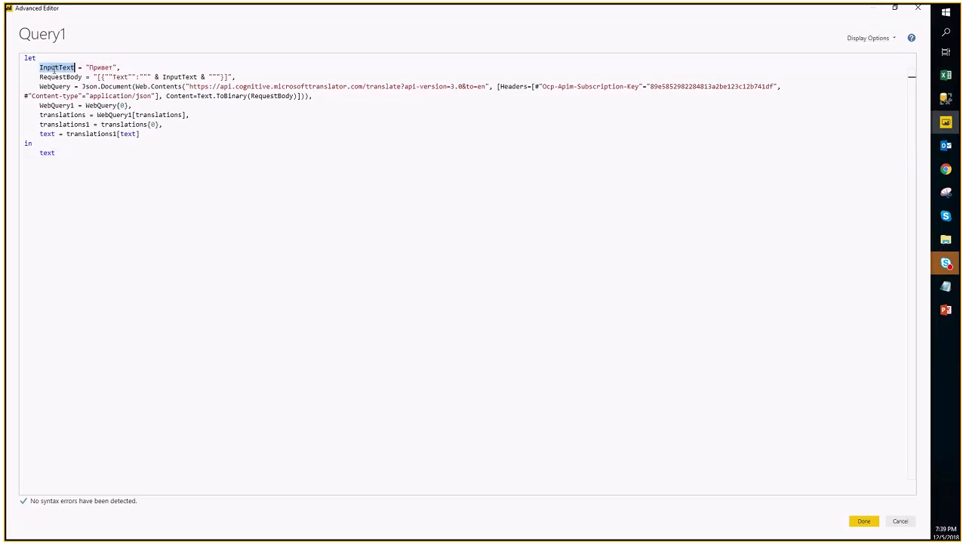
pyautogui.click(23, 58)
pyautogui.press('Return')
pyautogui.press('Up')
pyautogui.write('(')
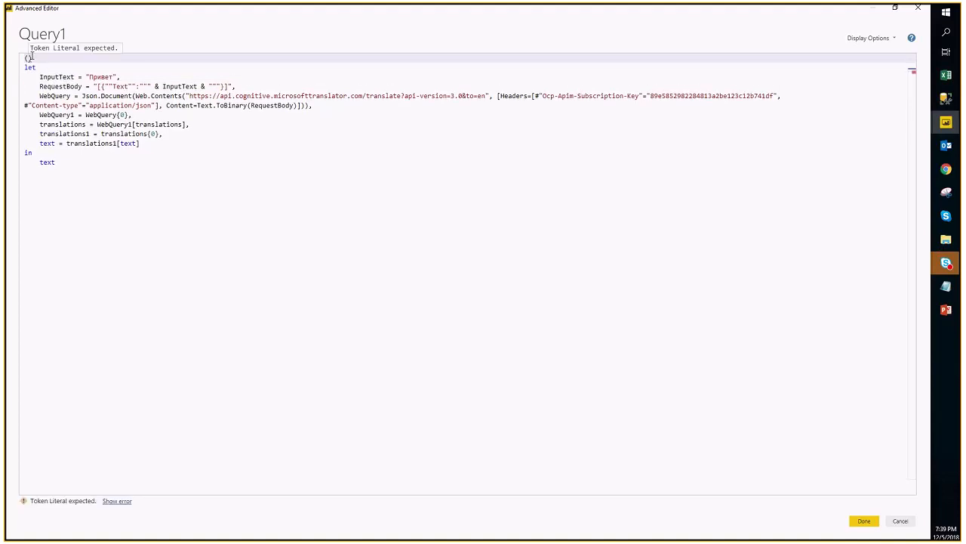
pyautogui.write('мфк)')
pyautogui.press('BackSpace')
pyautogui.press('BackSpace')
pyautogui.press('BackSpace')
pyautogui.press('BackSpace')
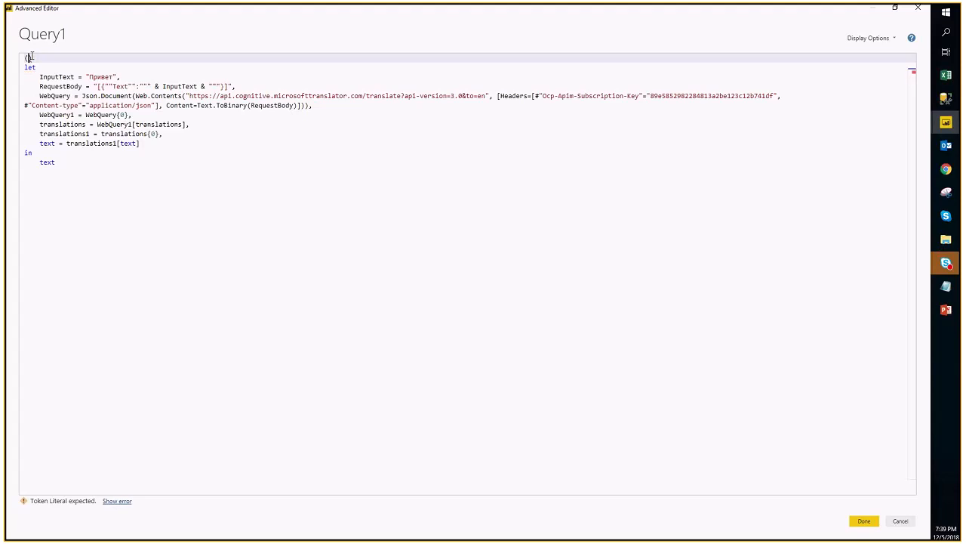
pyautogui.write('varInpou)')
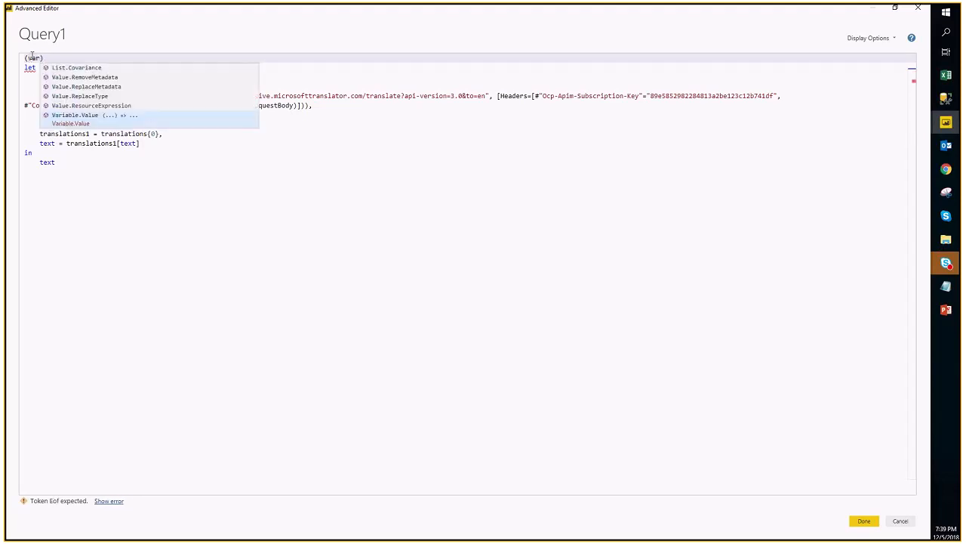
pyautogui.press('BackSpace')
pyautogui.press('BackSpace')
pyautogui.write('ut')
pyautogui.write('Text ')
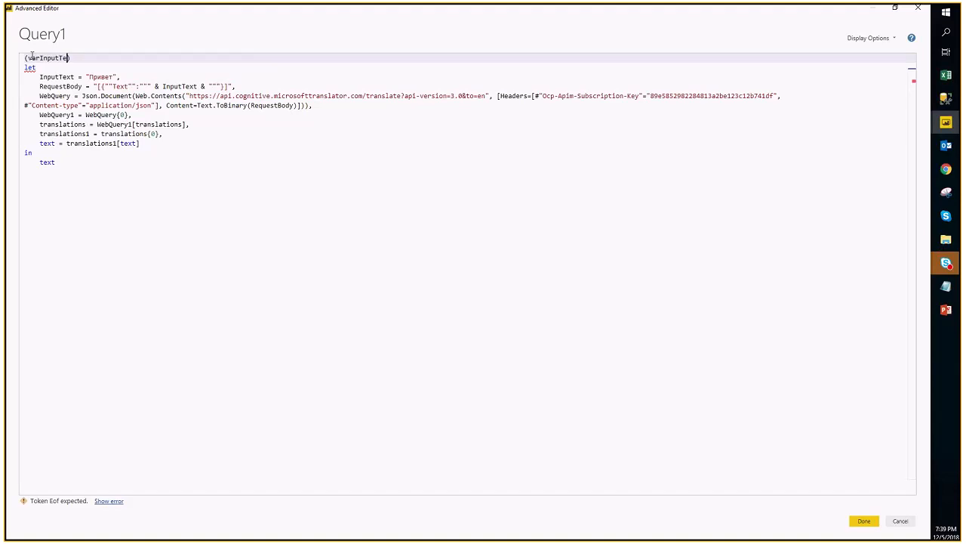
pyautogui.write('as text')
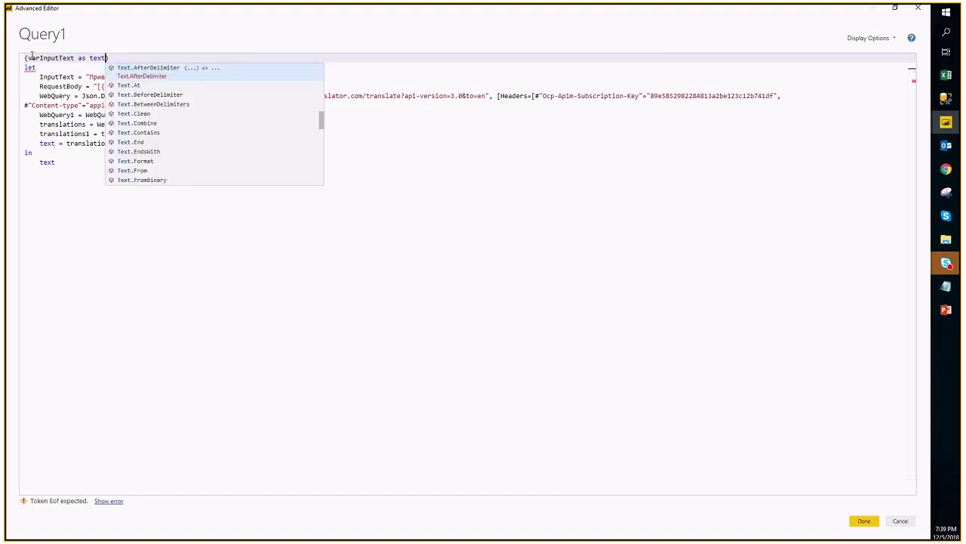
pyautogui.press('Right')
pyautogui.write('=')
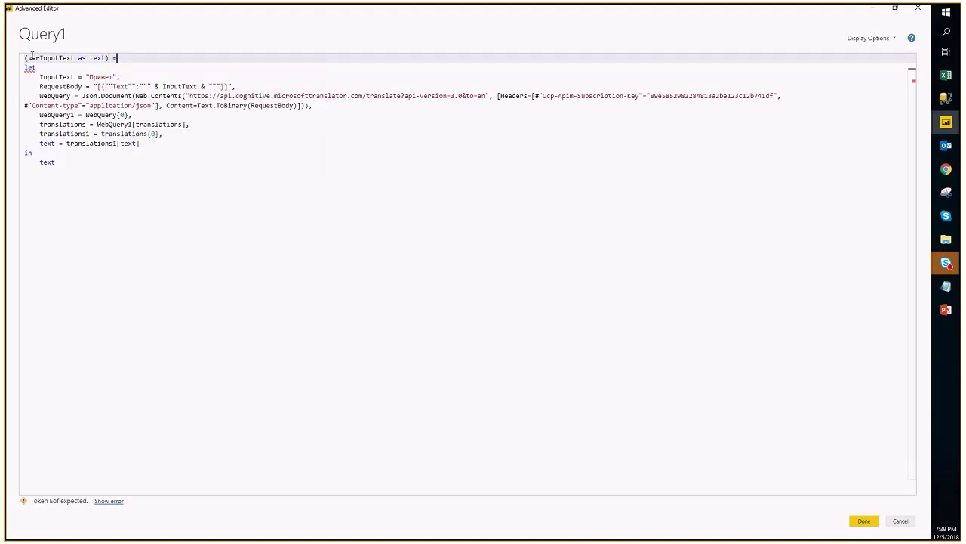
pyautogui.write('>')
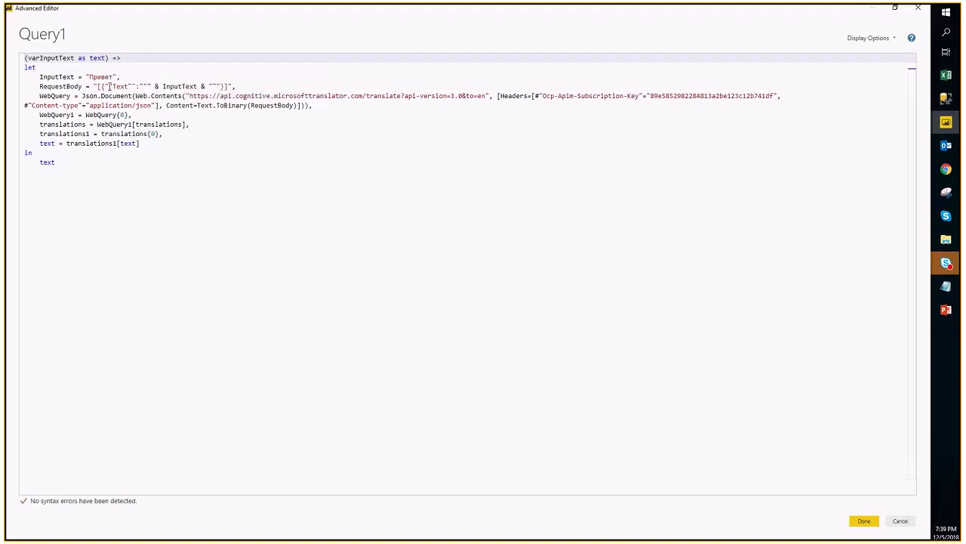
# Step: Delete the InputText line and use varInputText instead of InputText in RequestBody
pyautogui.moveTo(128, 77); pyautogui.dragTo(10, 83)
pyautogui.press('BackSpace')
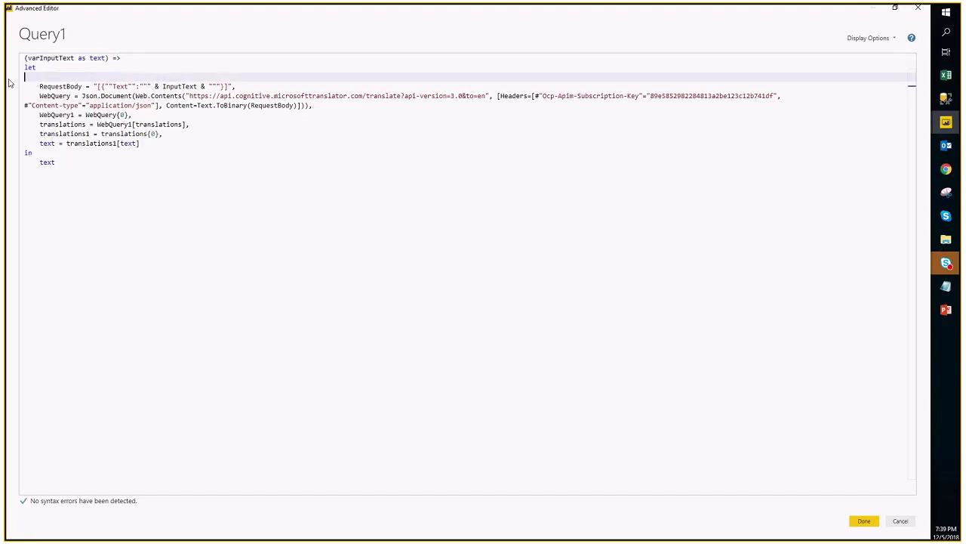
pyautogui.press('BackSpace')
pyautogui.click(62, 57)
pyautogui.doubleClick(51, 58)
pyautogui.hotkey('ctrl', 'c')
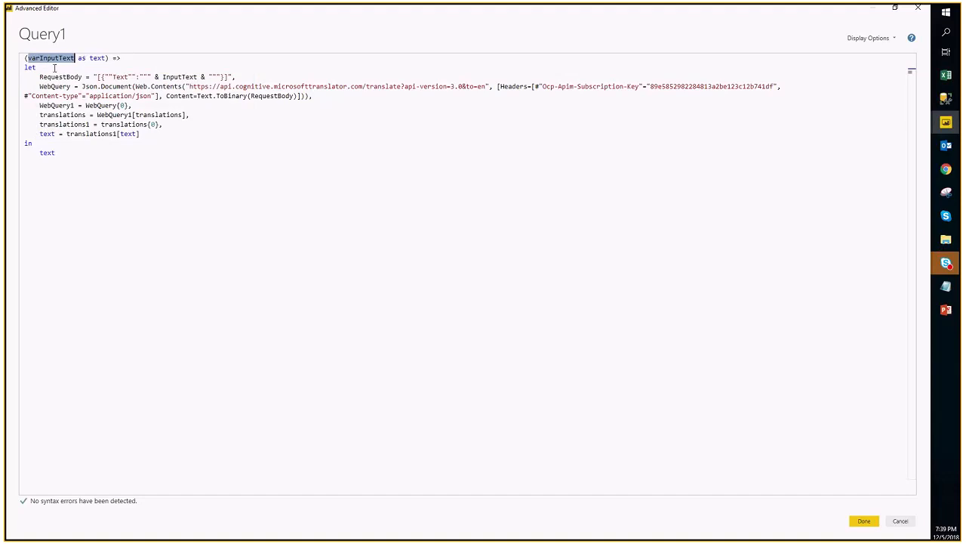
pyautogui.doubleClick(181, 76)
pyautogui.hotkey('ctrl', 'v')
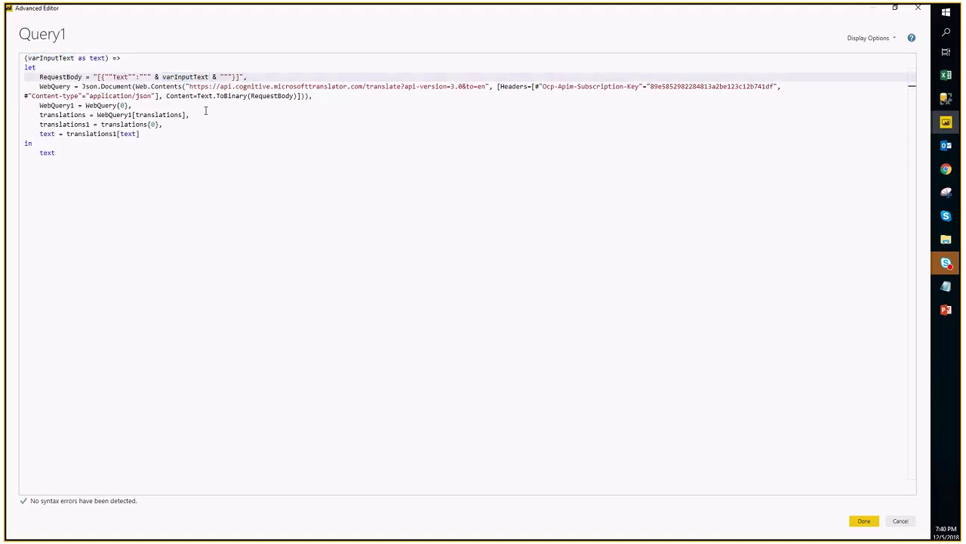
pyautogui.click(212, 142)
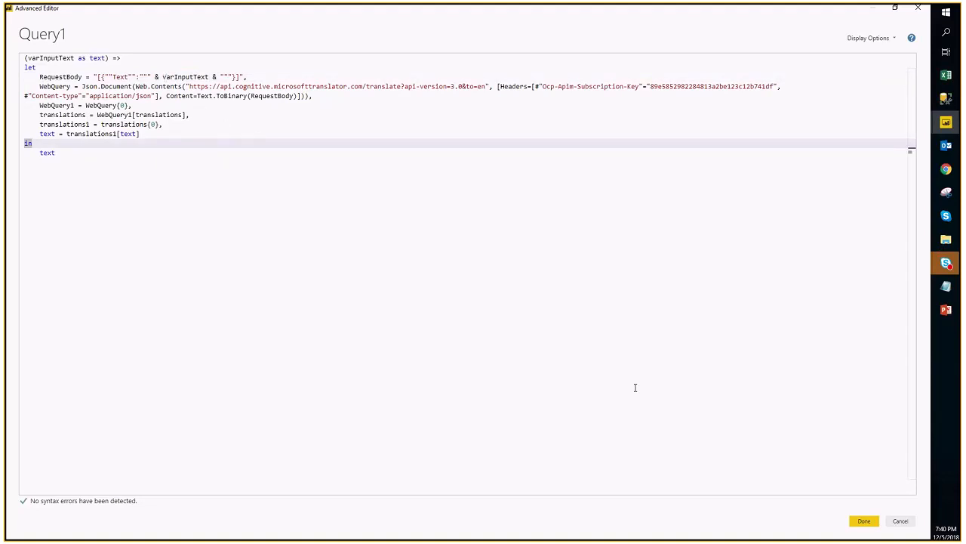
# Step: Save the function and invoke it with Как дела?, returning How is it going?
pyautogui.click(864, 521)
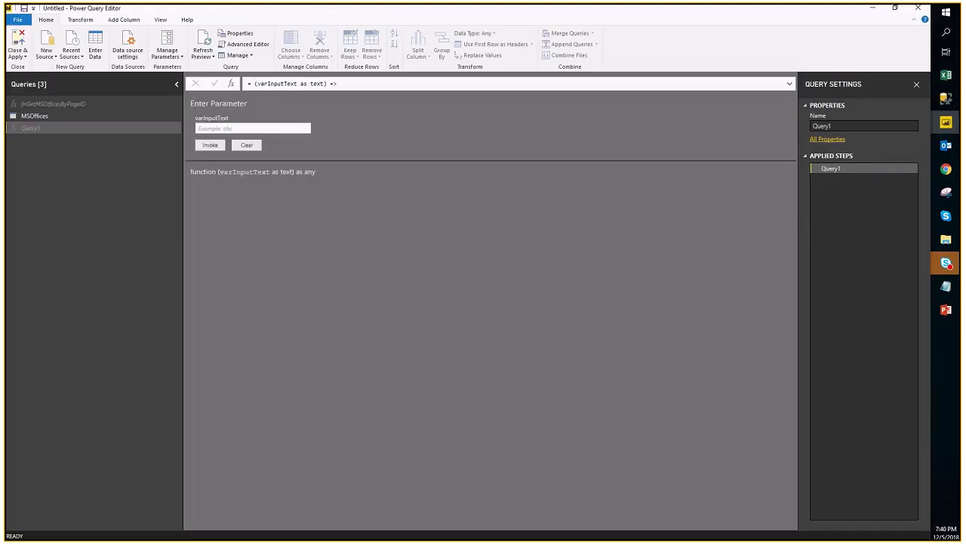
pyautogui.moveTo(944, 277)
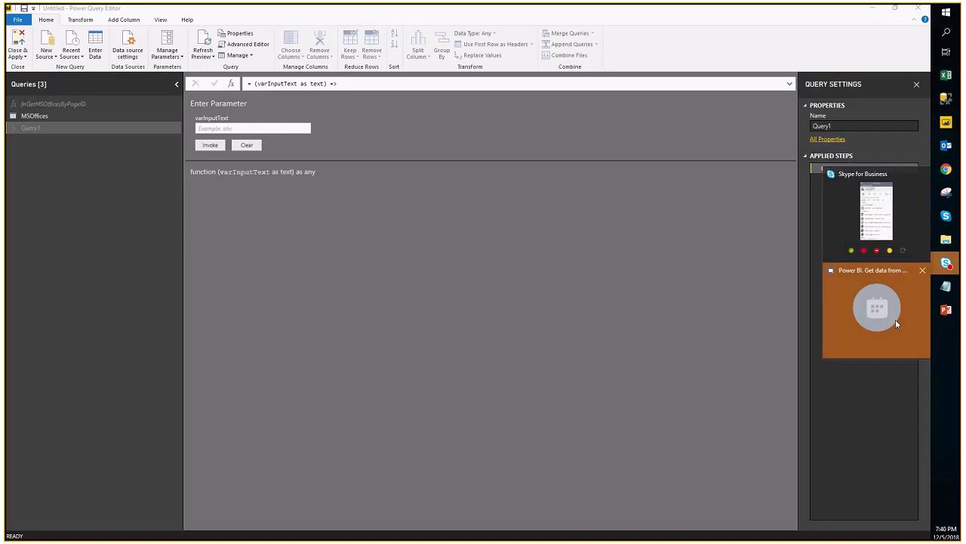
pyautogui.click(233, 129)
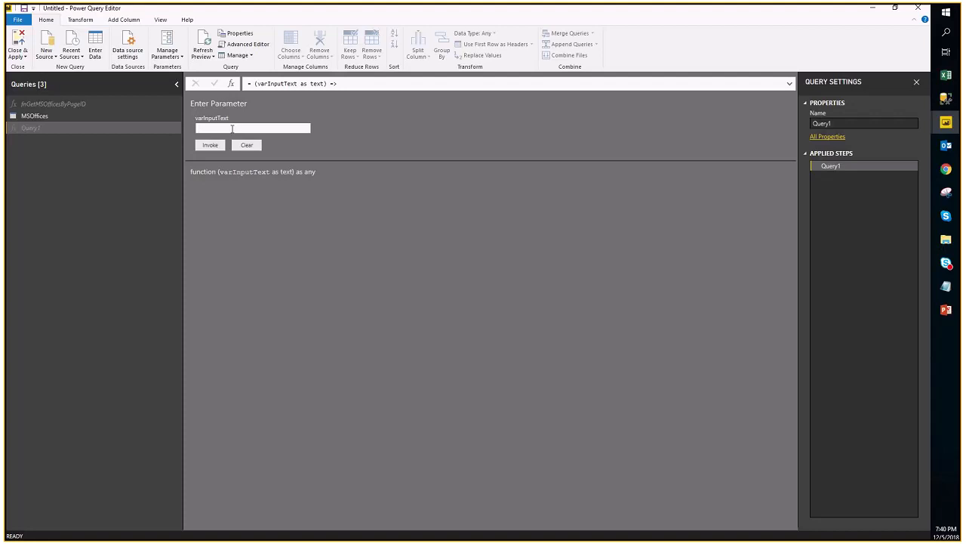
pyautogui.write('Как дела?')
pyautogui.click(210, 143)
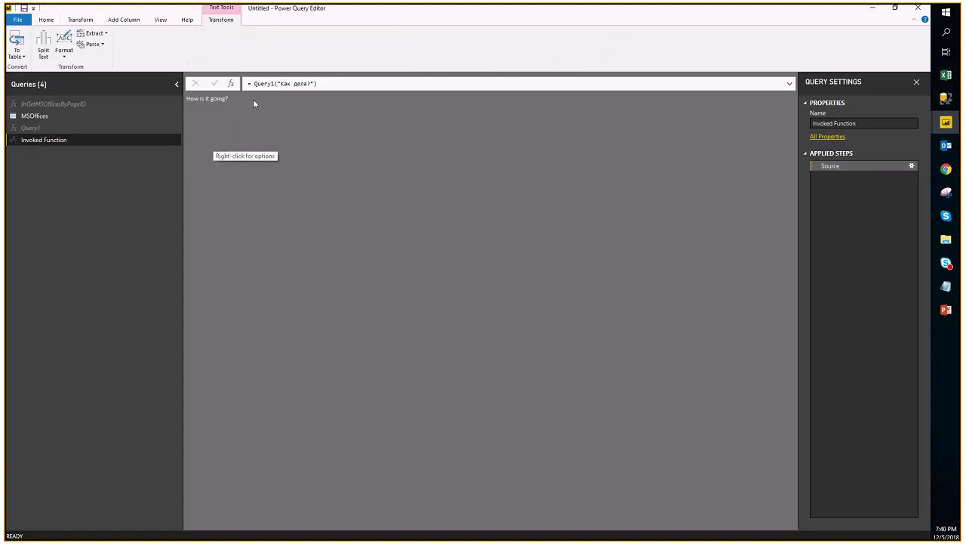
# Step: Delete the Invoked Function test query and return to Query1
pyautogui.rightClick(68, 140)
pyautogui.click(91, 167)
pyautogui.click(515, 292)
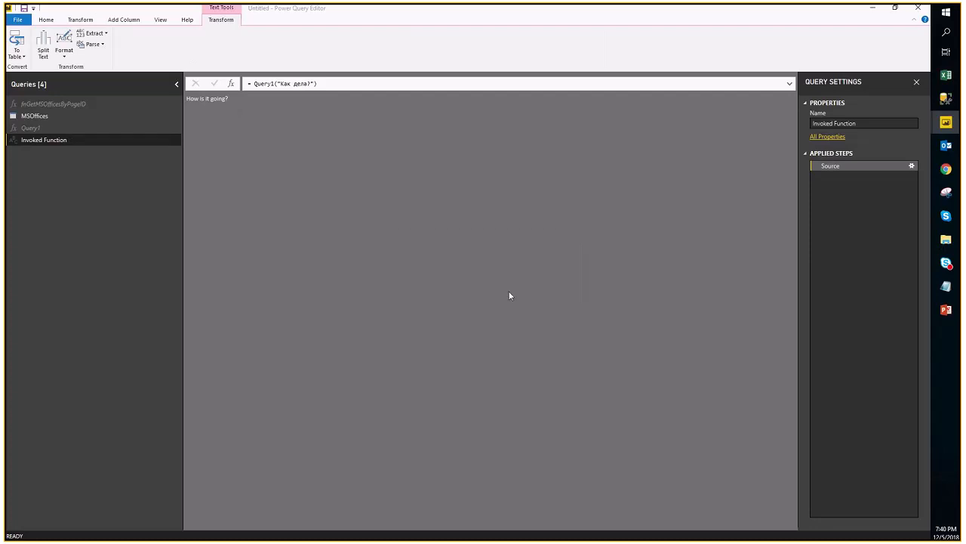
pyautogui.click(103, 128)
# Step: Invoke the function with the quoted input "Как дела?", which fails with 400 Bad Request
pyautogui.click(252, 128)
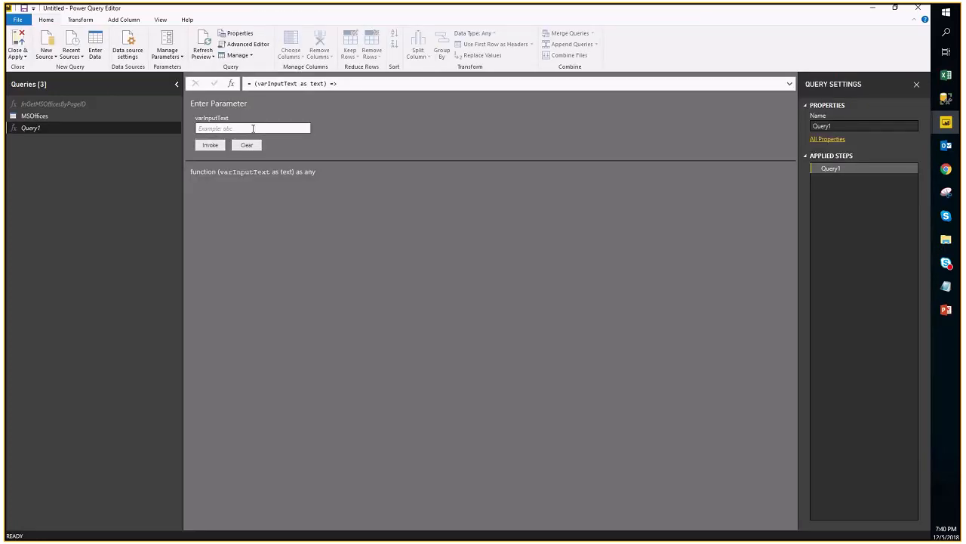
pyautogui.click(253, 128)
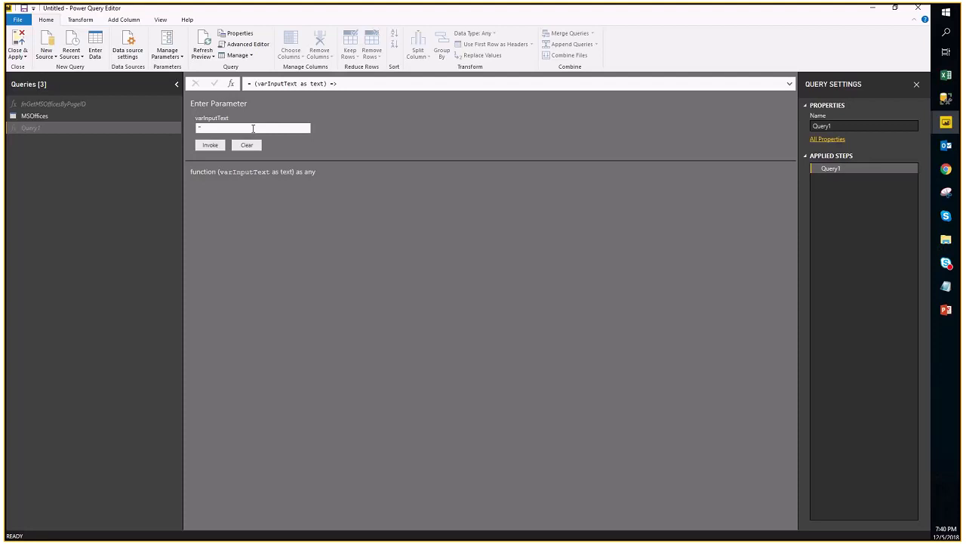
pyautogui.write('ka')
pyautogui.press('BackSpace')
pyautogui.press('BackSpace')
pyautogui.write('Kак дела?"')
pyautogui.click(210, 146)
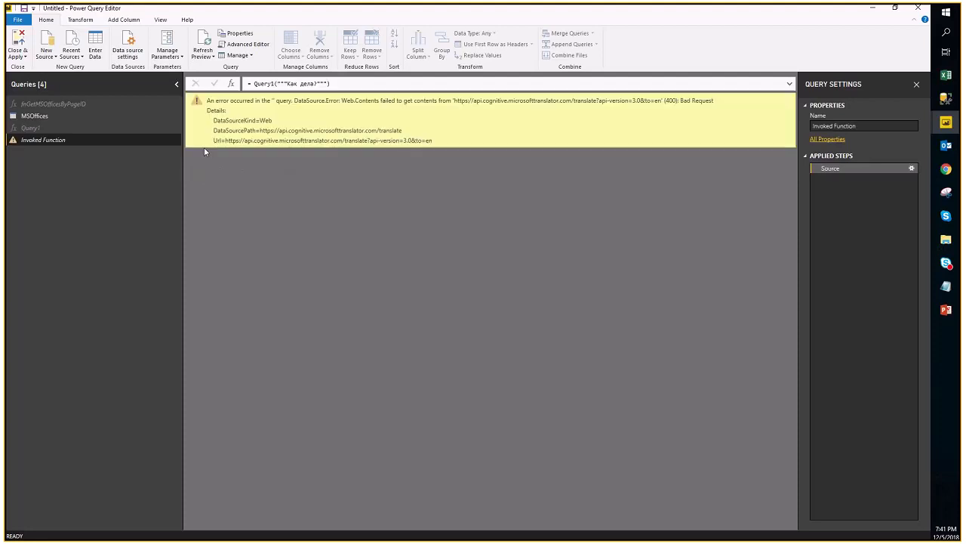
# Step: Delete the failed Invoked Function query
pyautogui.rightClick(110, 140)
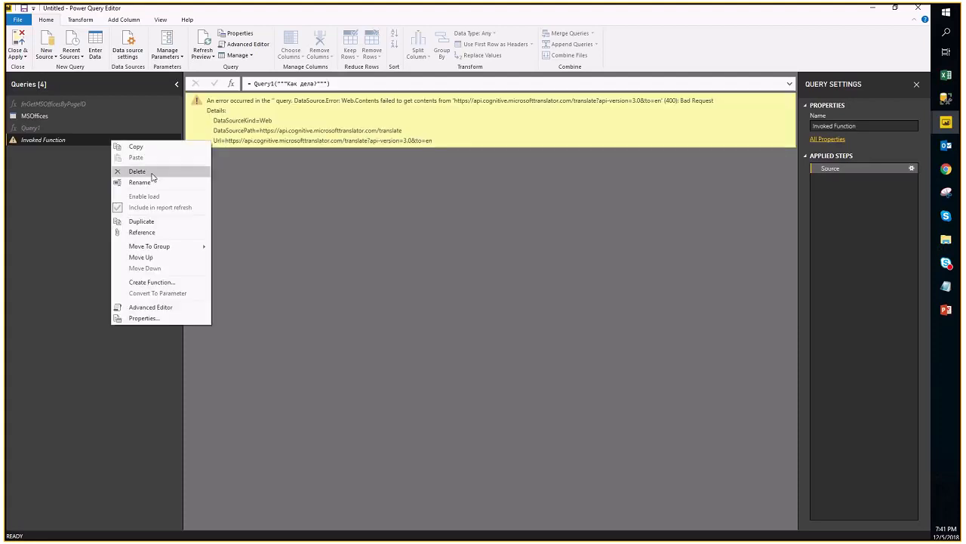
pyautogui.click(149, 172)
pyautogui.click(515, 292)
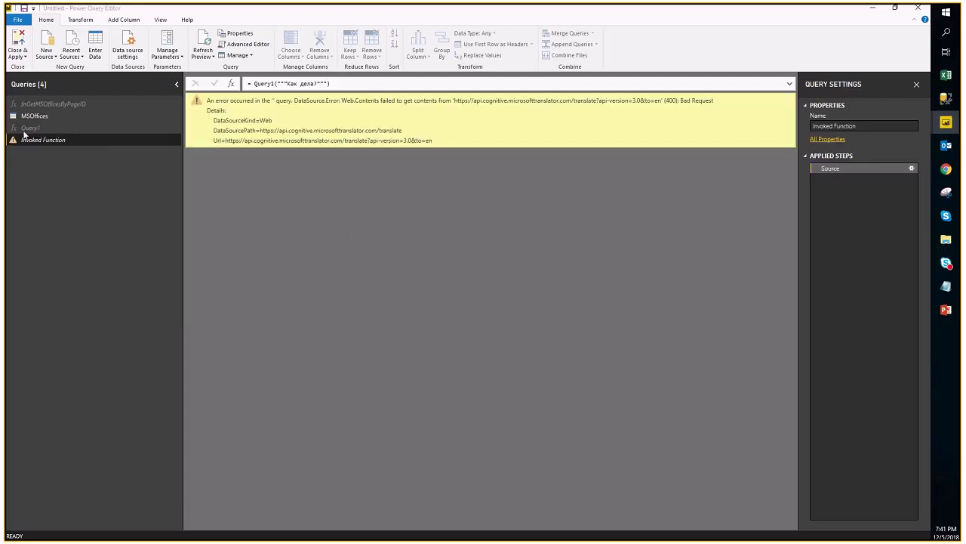
# Step: Wrap varInputText in RequestBody with Text.Replace, turning double quotes into single quotes, and save
pyautogui.click(243, 45)
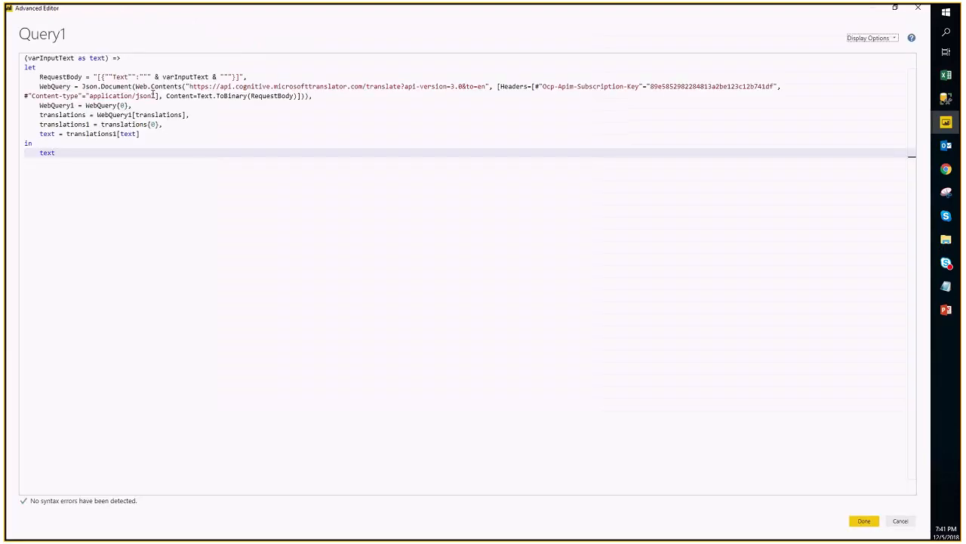
pyautogui.click(163, 78)
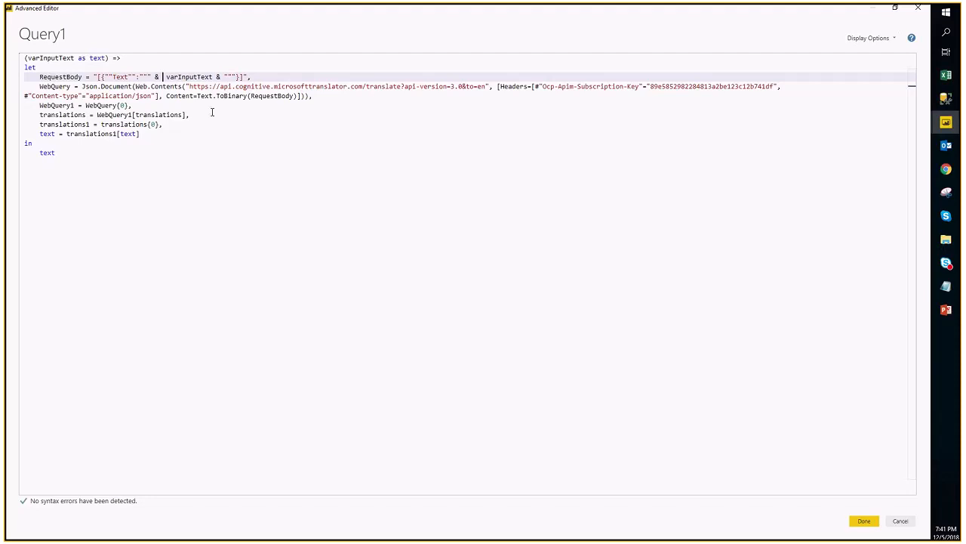
pyautogui.write('Ey')
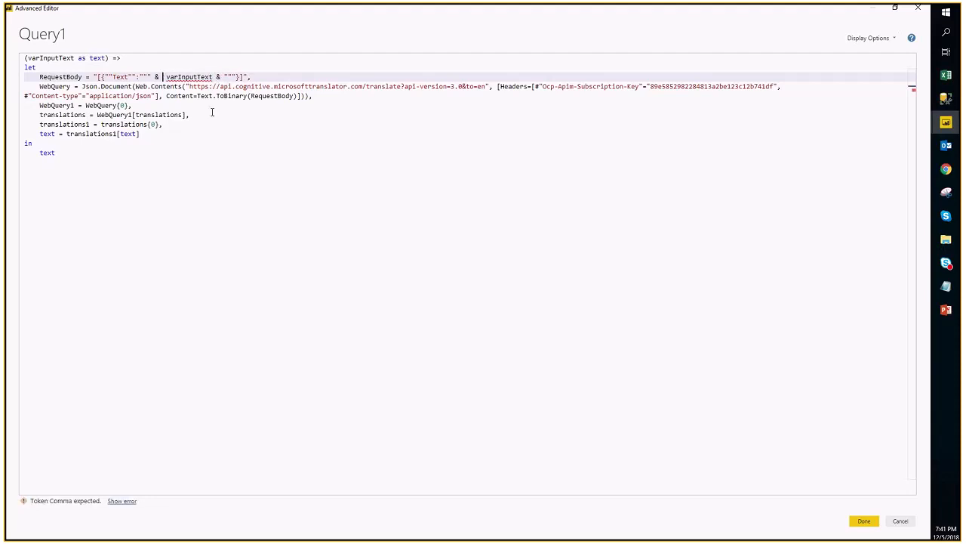
pyautogui.press('BackSpace')
pyautogui.press('BackSpace')
pyautogui.write('Text')
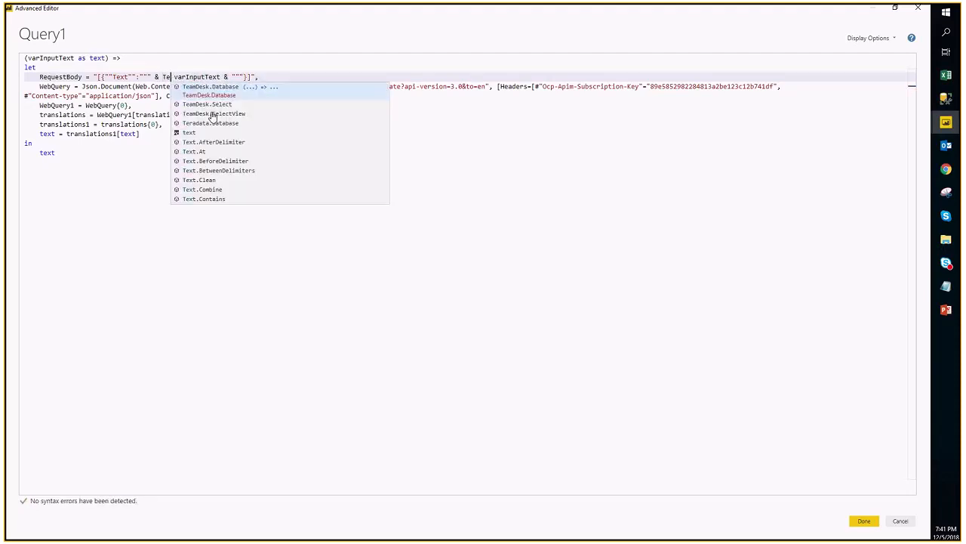
pyautogui.write('.Replace(')
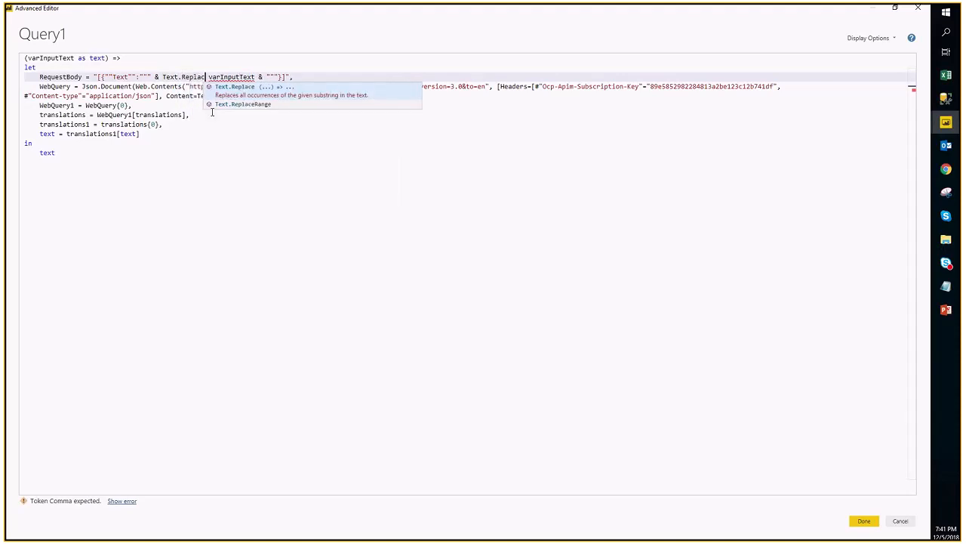
pyautogui.press('Delete')
pyautogui.press('Delete')
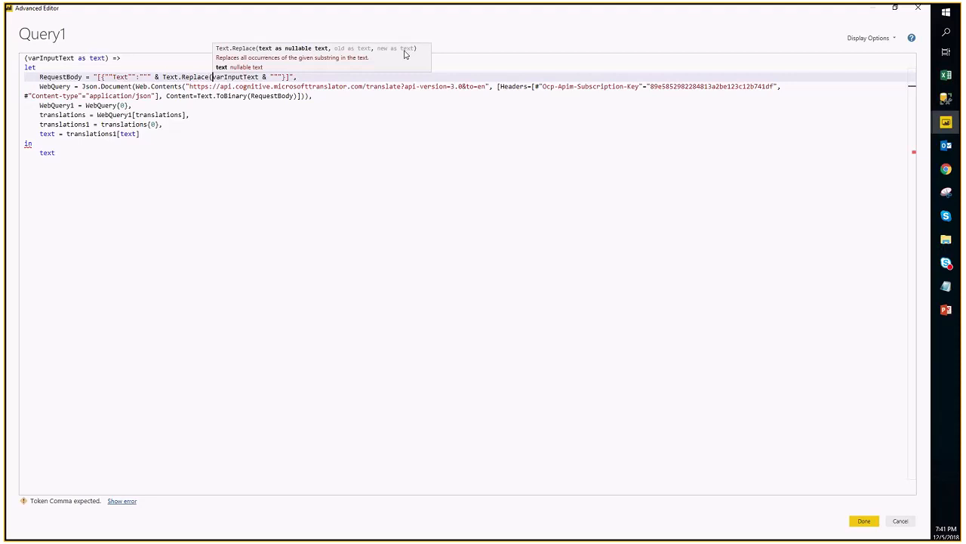
pyautogui.click(260, 77)
pyautogui.write(',""')
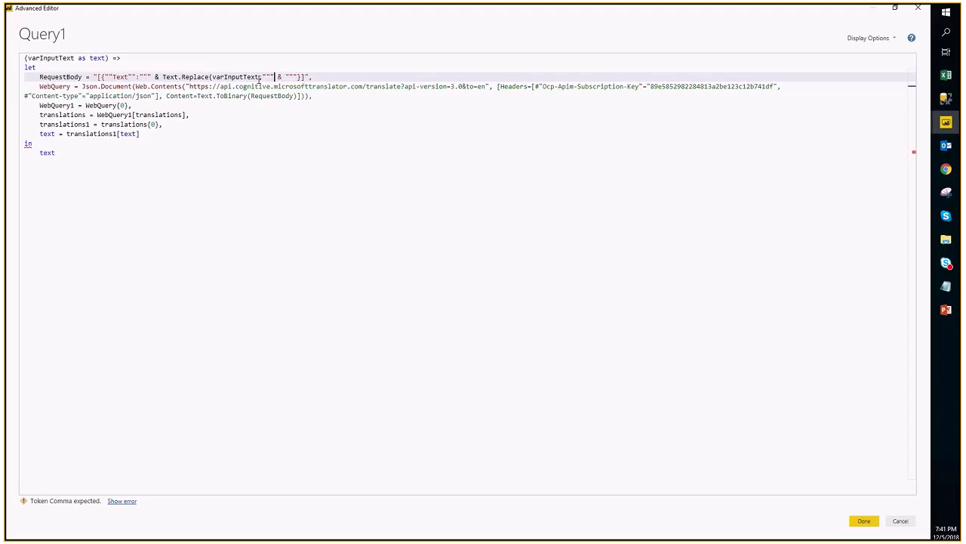
pyautogui.write('"",""')
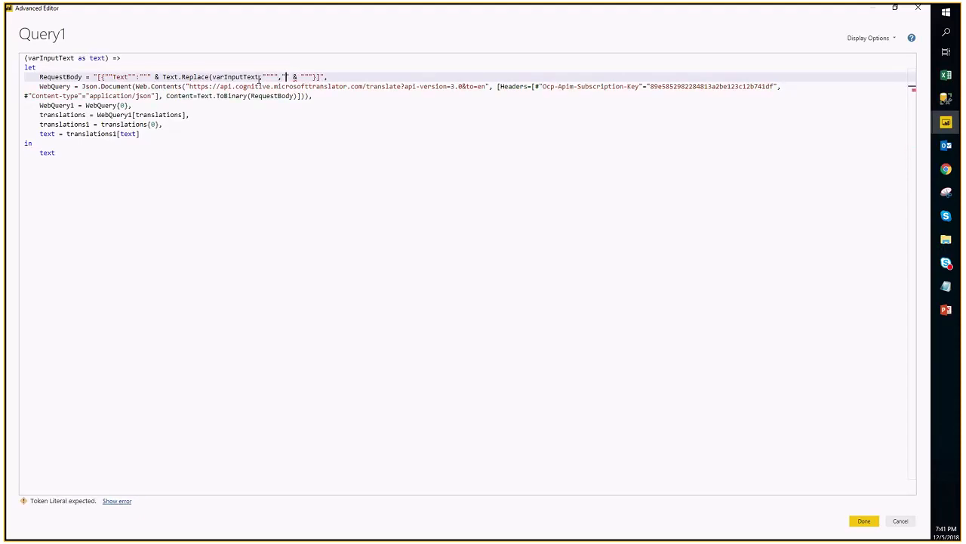
pyautogui.write('\\')
pyautogui.write(')')
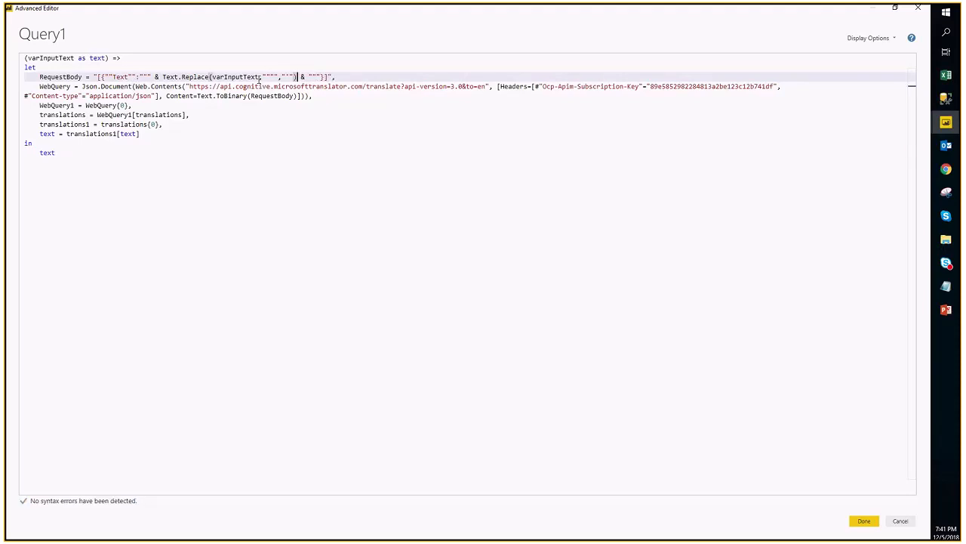
pyautogui.click(328, 194)
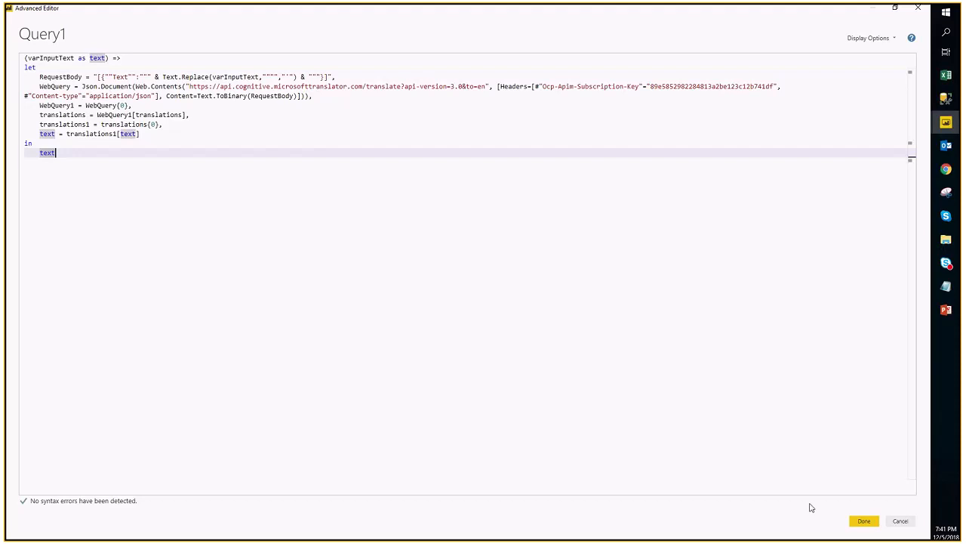
pyautogui.click(863, 520)
pyautogui.click(244, 128)
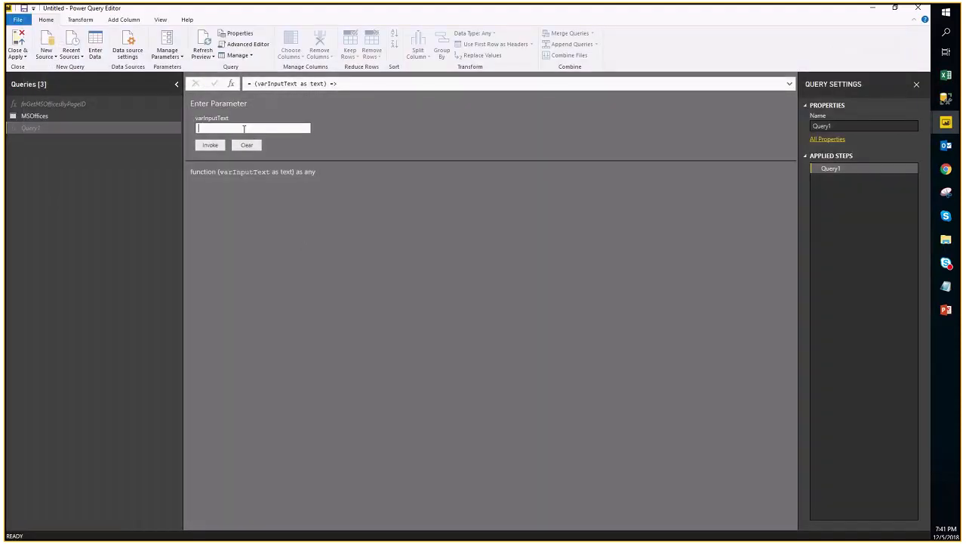
pyautogui.write('"')
pyautogui.write('Kak')
pyautogui.write(' дела')
pyautogui.write('?"')
pyautogui.click(204, 148)
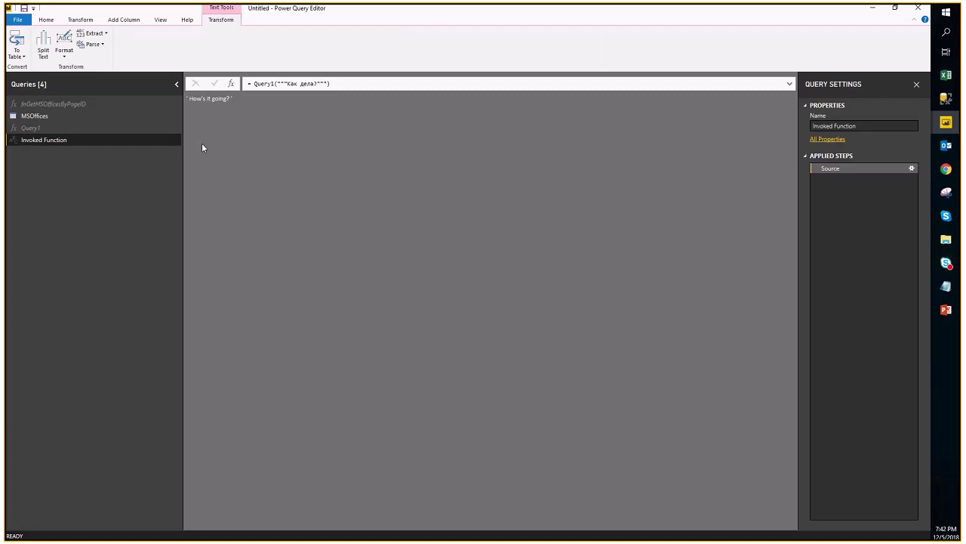
pyautogui.rightClick(79, 145)
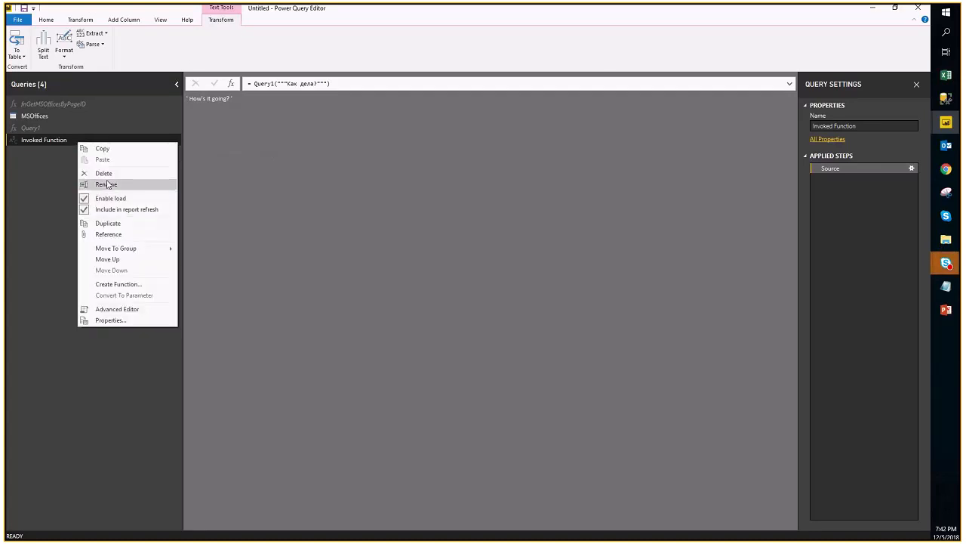
pyautogui.click(106, 174)
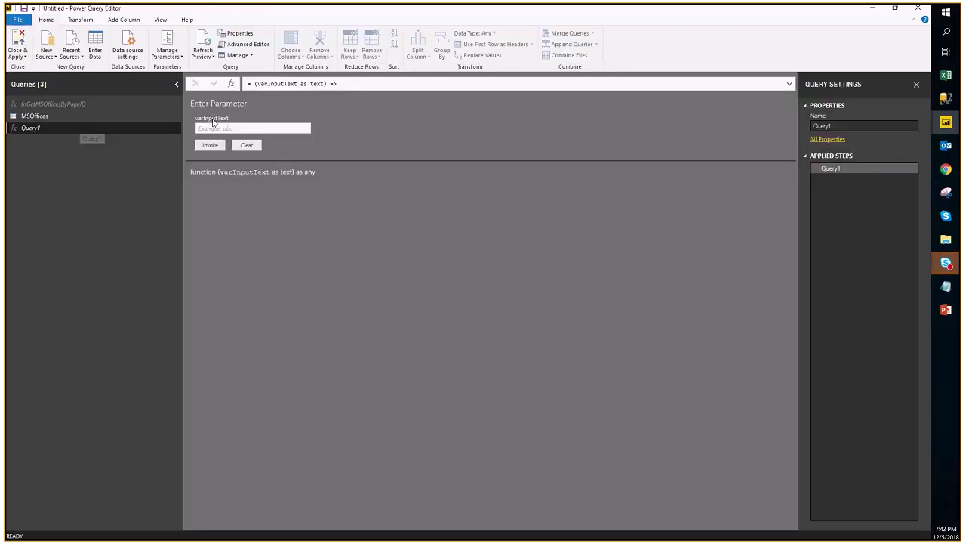
# Step: Rename the Query1 function in the Queries pane to fnTranslateToEN
pyautogui.rightClick(113, 128)
pyautogui.click(136, 173)
pyautogui.write('M')
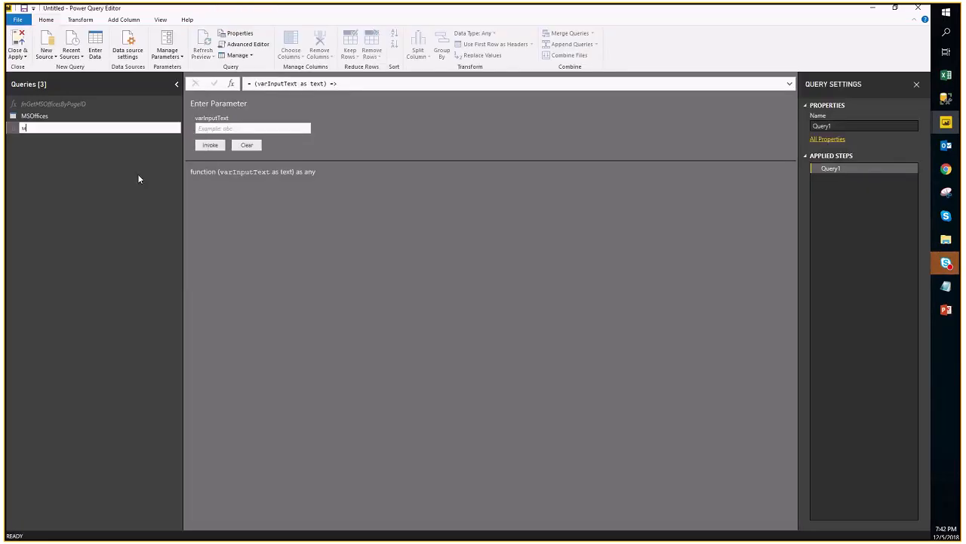
pyautogui.press('BackSpace')
pyautogui.write('A')
pyautogui.press('BackSpace')
pyautogui.write('fnG')
pyautogui.press('BackSpace')
pyautogui.write('Translate')
pyautogui.write('ToE')
pyautogui.write('N')
pyautogui.press('Return')
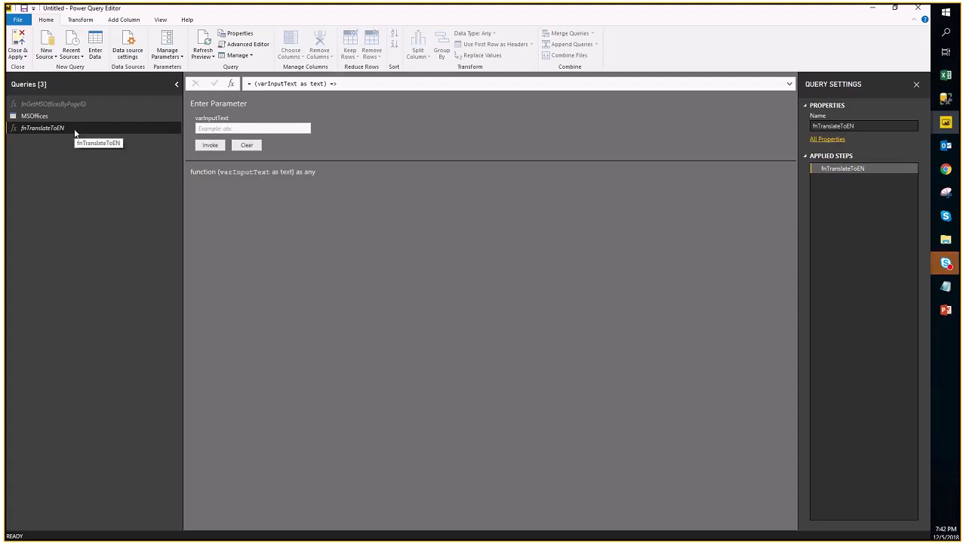
# Step: Move the MSOffices query into a new query group named Data
pyautogui.click(35, 116)
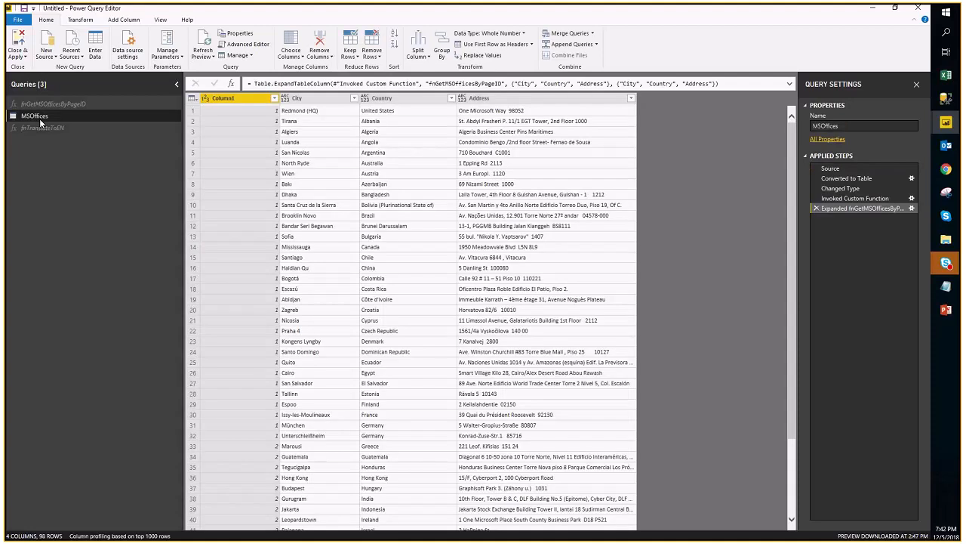
pyautogui.rightClick(39, 119)
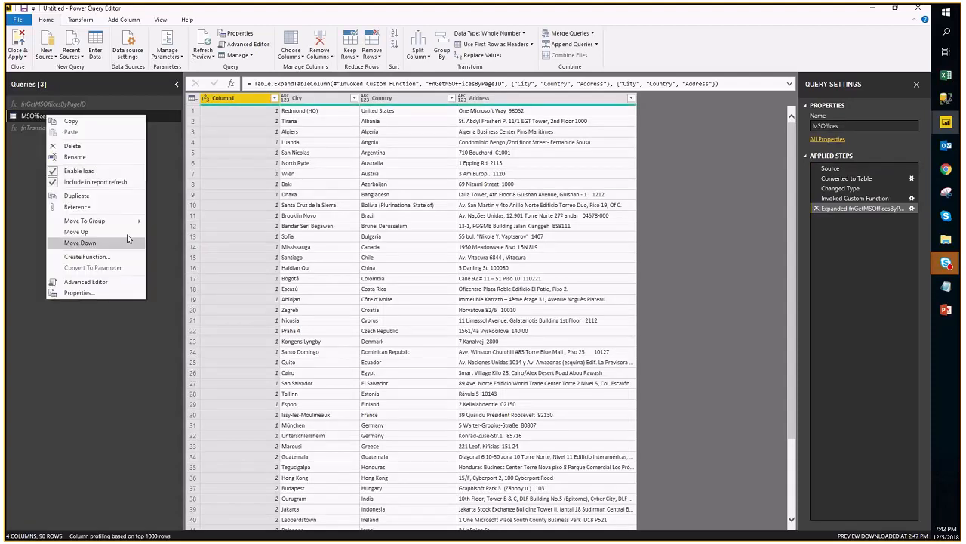
pyautogui.moveTo(114, 220)
pyautogui.click(182, 220)
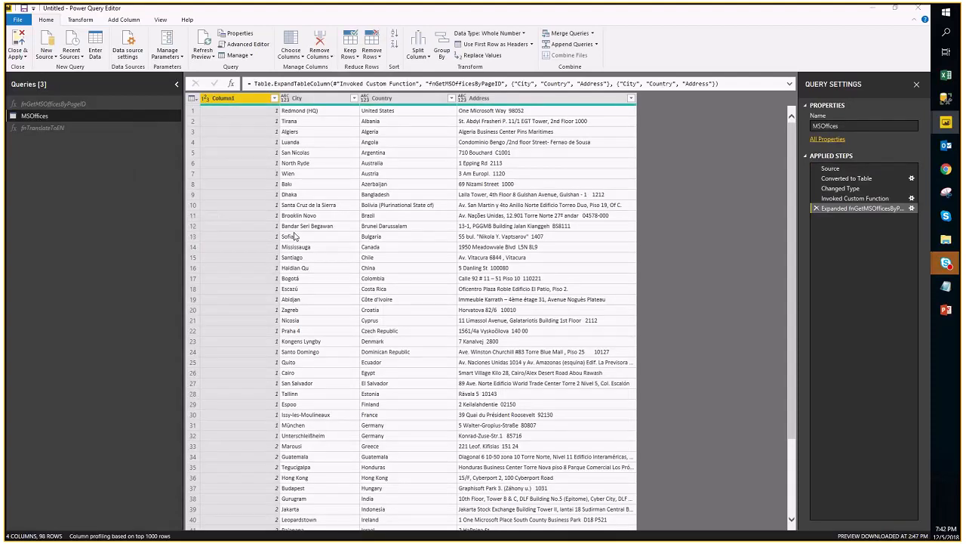
pyautogui.write('Data')
pyautogui.click(504, 322)
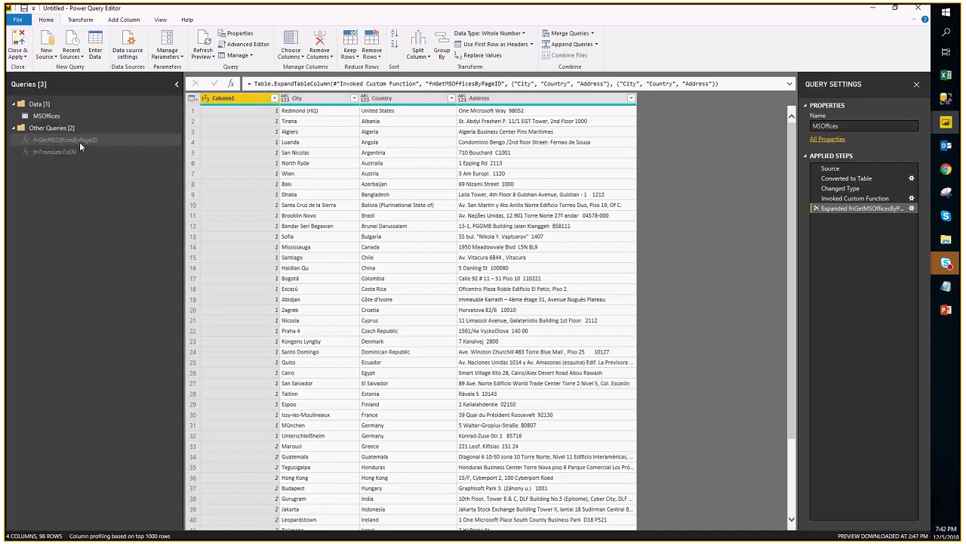
# Step: Review MSOffices Address values, including the Japanese address in row 44
pyautogui.click(68, 115)
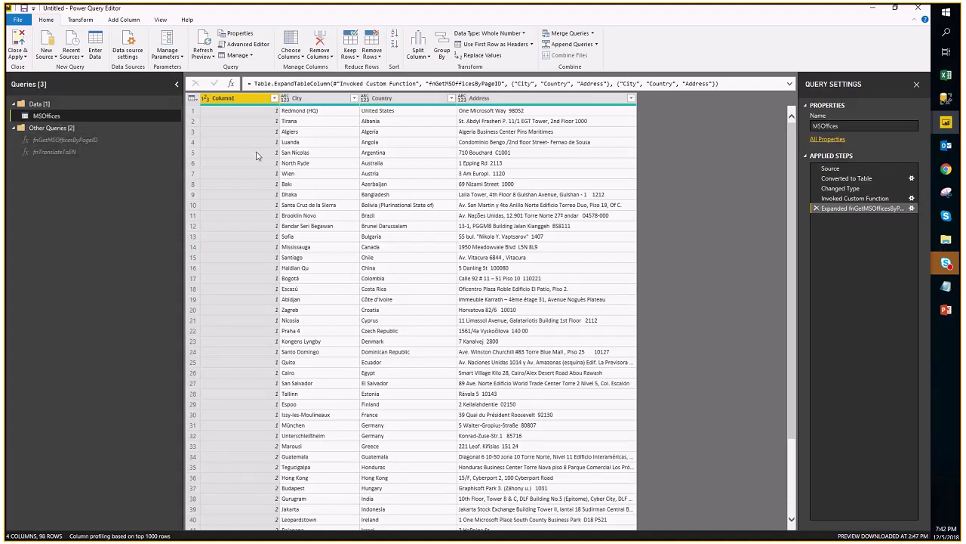
pyautogui.click(532, 155)
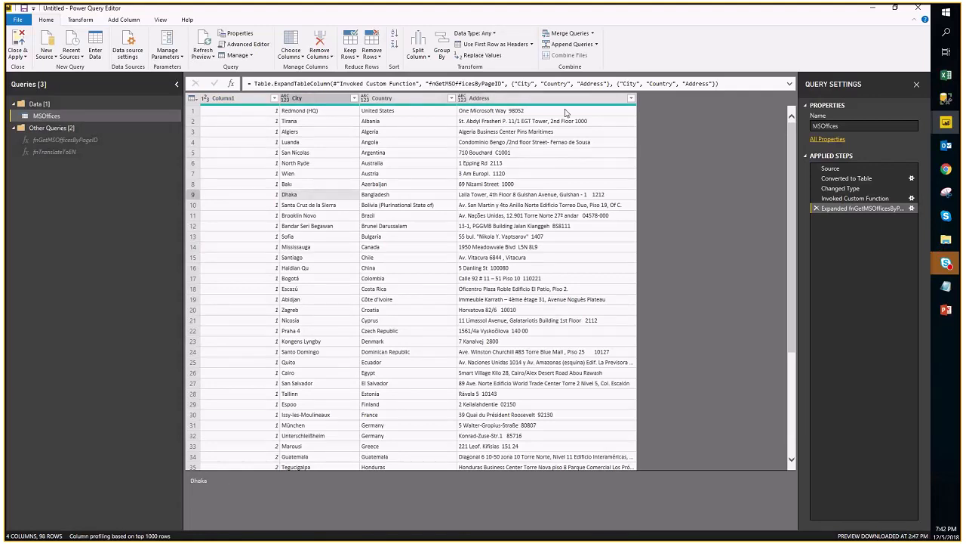
pyautogui.scroll(-5, 551, 226)
pyautogui.scroll(-15, 552, 245)
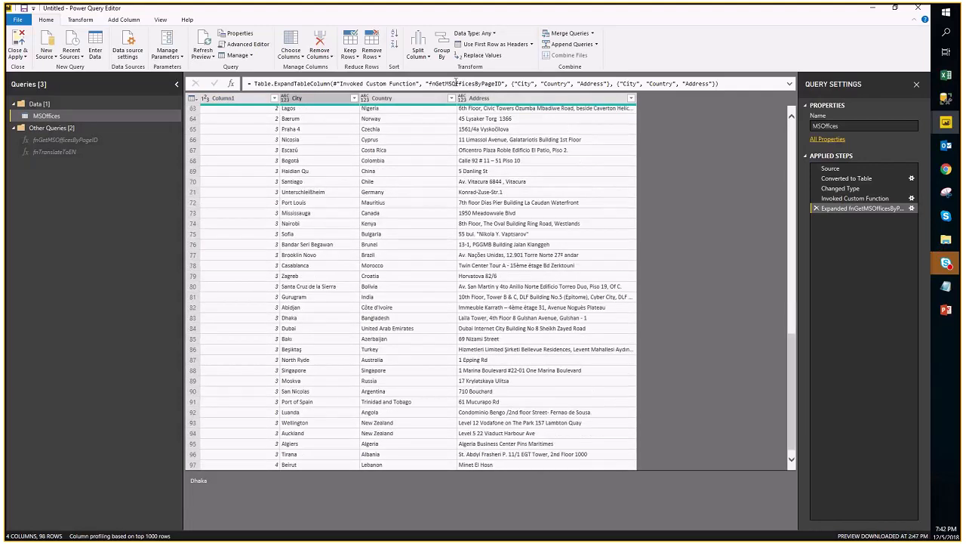
pyautogui.scroll(7, 521, 391)
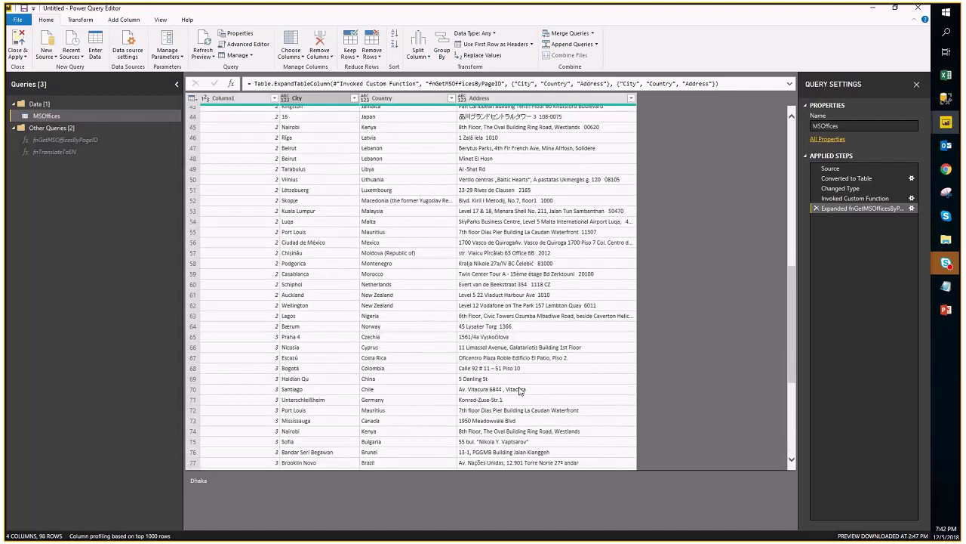
pyautogui.scroll(3, 519, 390)
pyautogui.click(513, 225)
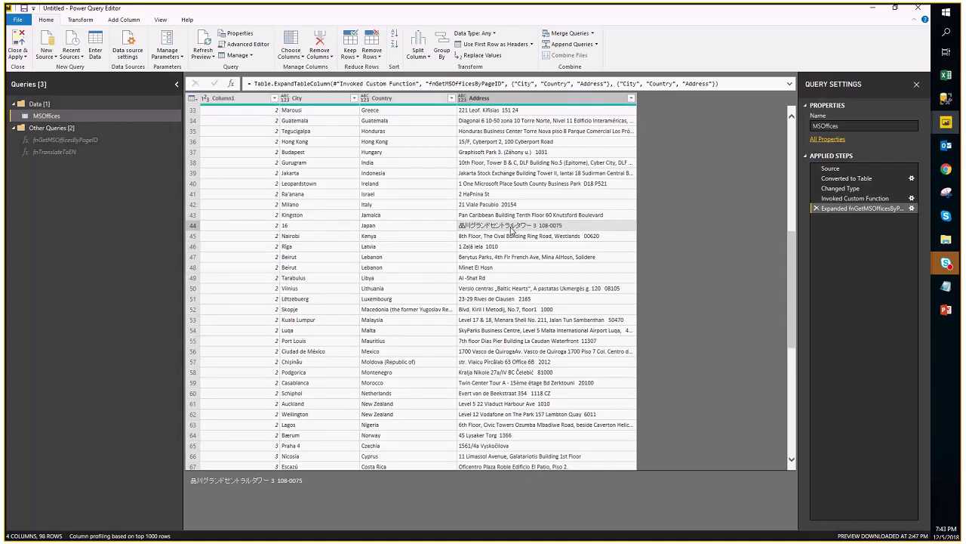
# Step: Invoke fnTranslateToEN as a custom function, creating a new column named AddressEN
pyautogui.click(139, 22)
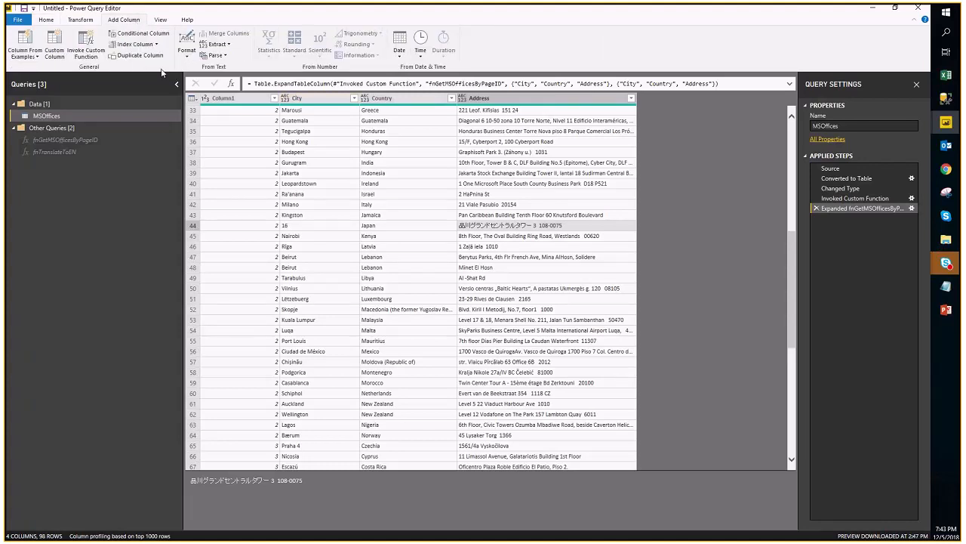
pyautogui.click(86, 50)
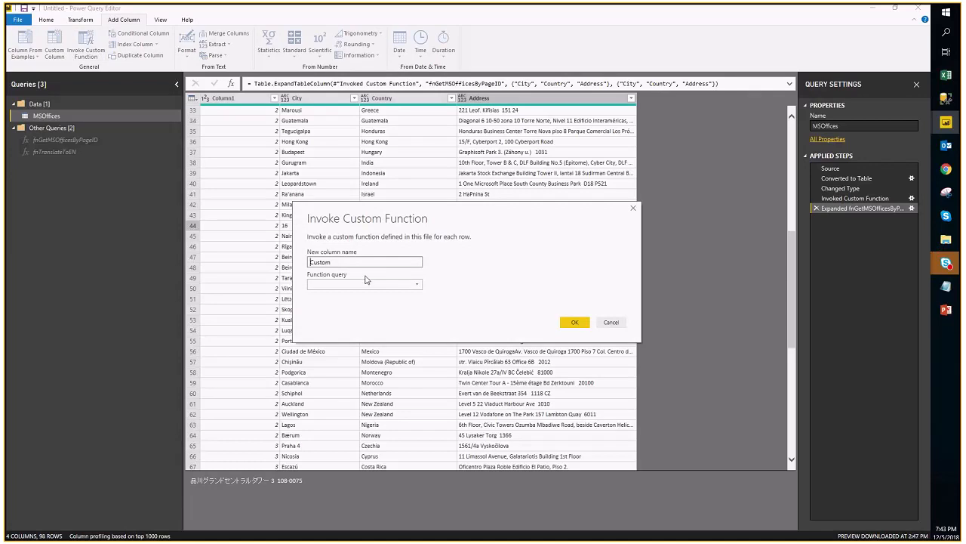
pyautogui.click(368, 284)
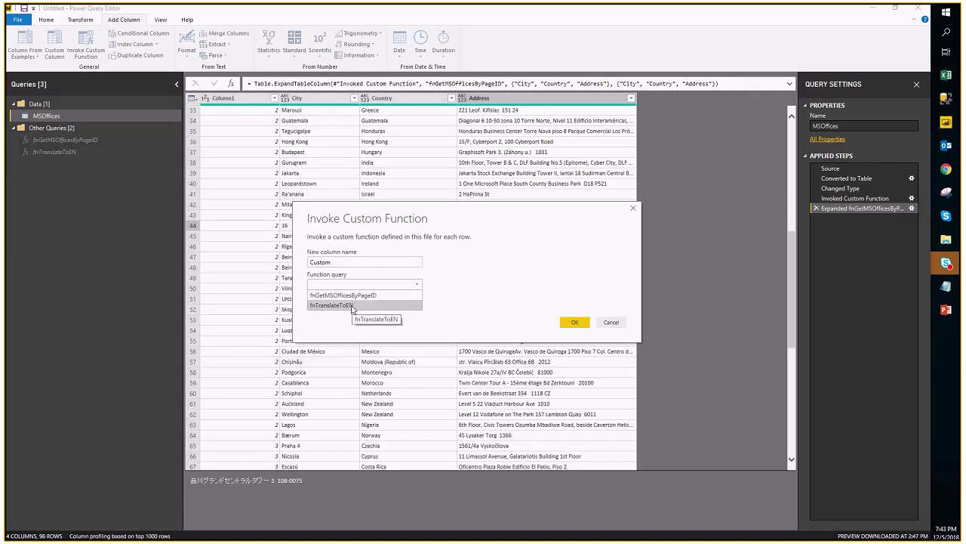
pyautogui.click(353, 306)
pyautogui.doubleClick(359, 261)
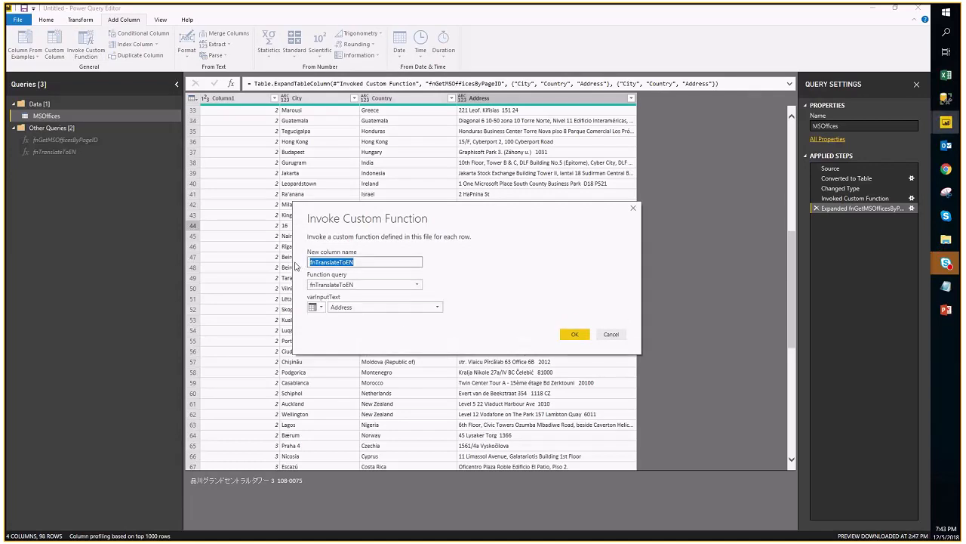
pyautogui.write('AddressEN')
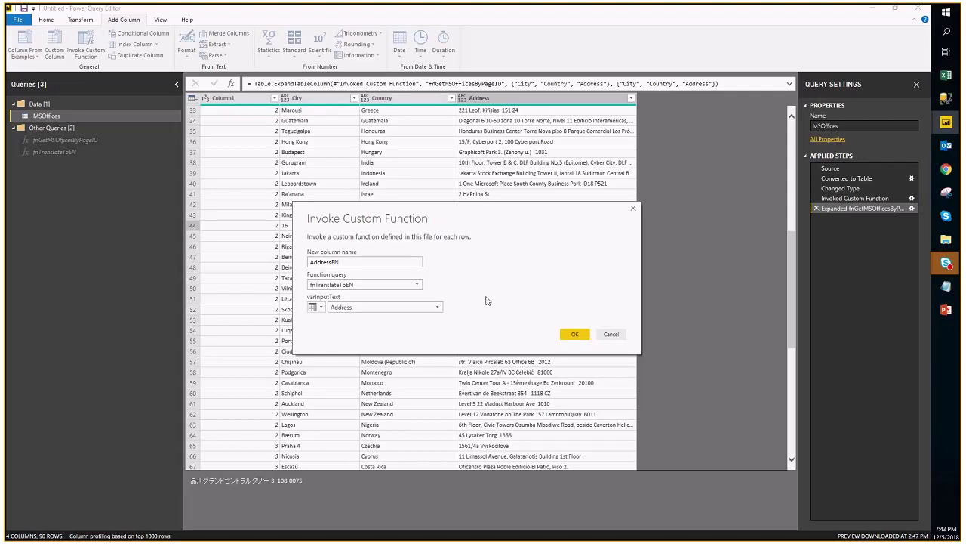
pyautogui.click(575, 334)
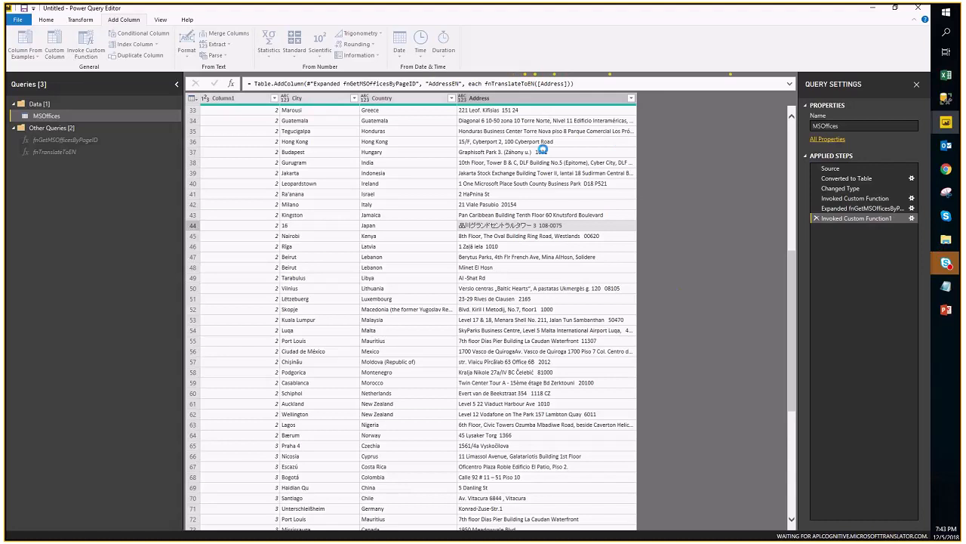
# Step: Compare row 44's Japanese address with its English translation in AddressEN
pyautogui.scroll(-3, 680, 281)
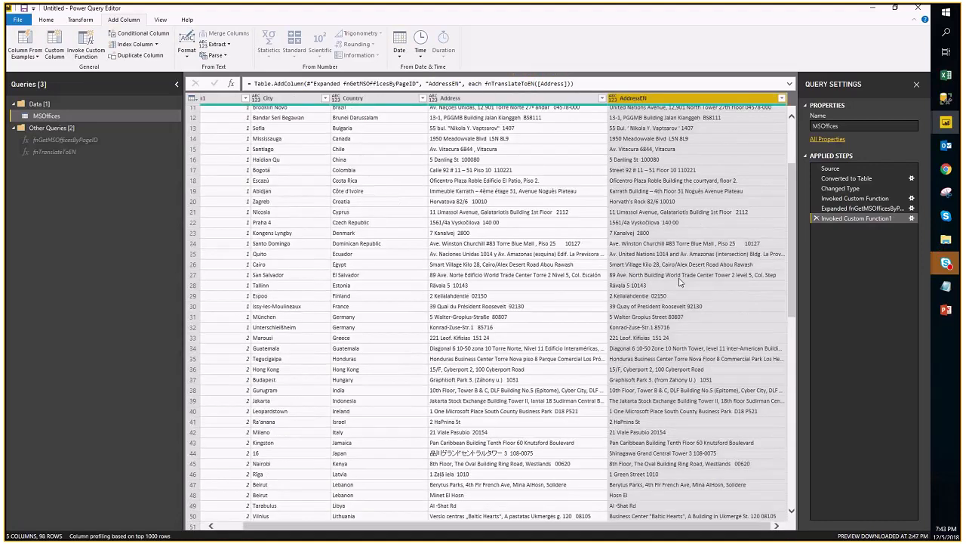
pyautogui.scroll(-2, 549, 396)
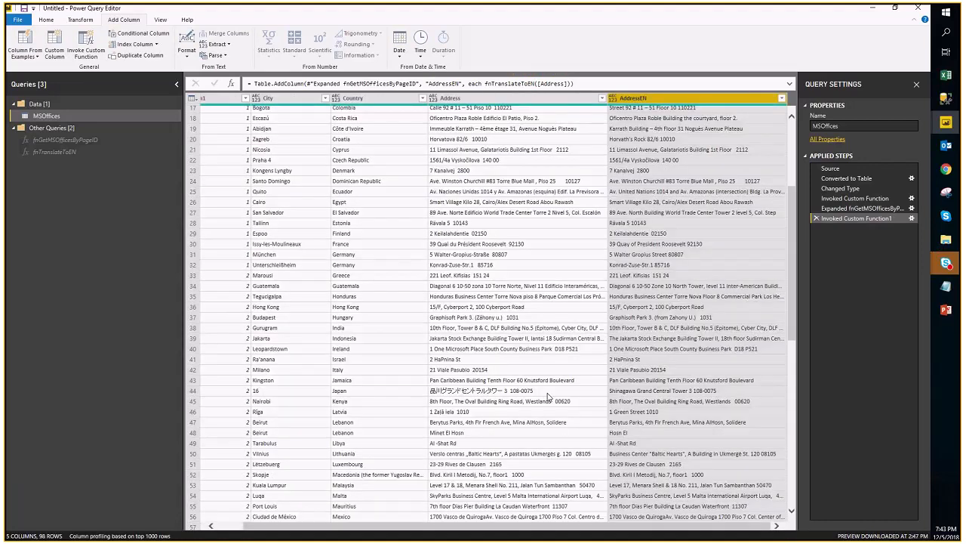
pyautogui.click(490, 392)
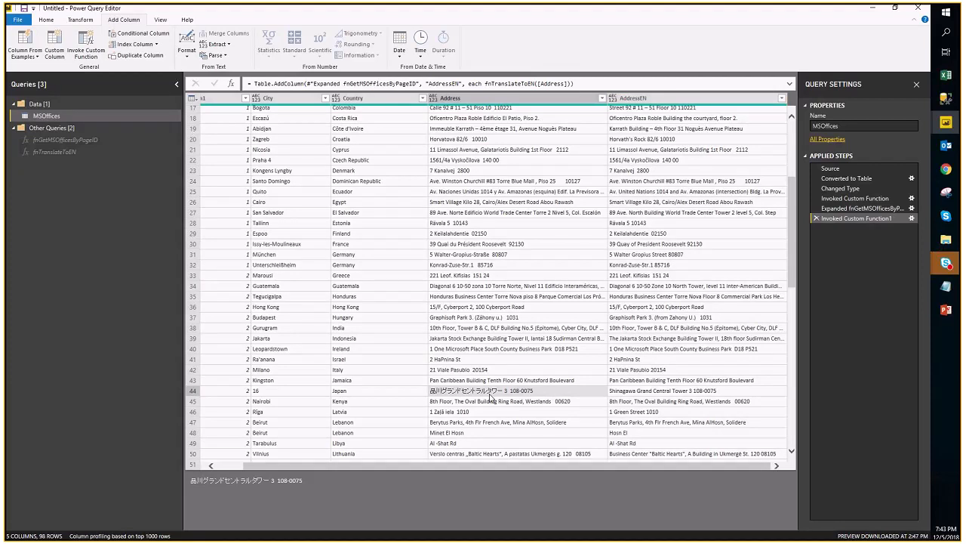
pyautogui.click(625, 392)
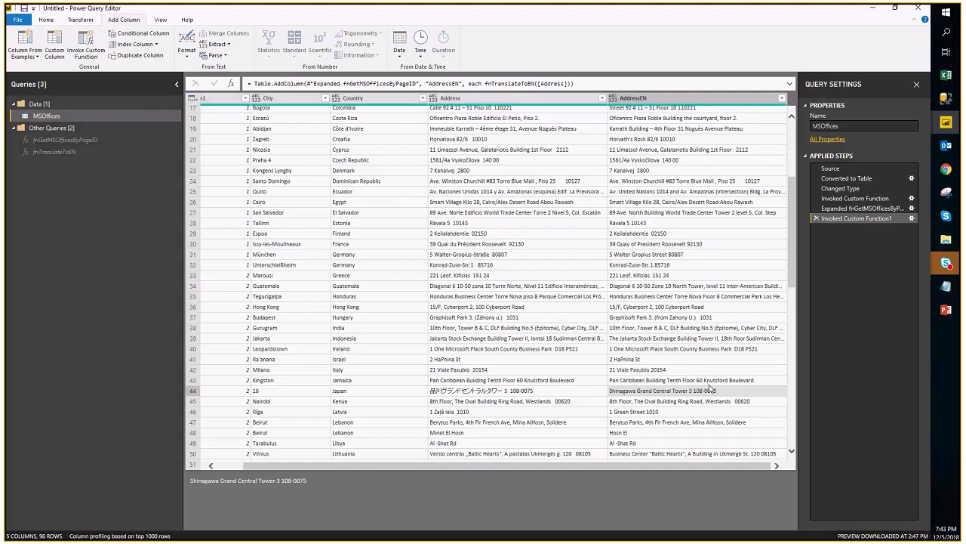
pyautogui.scroll(-2, 666, 360)
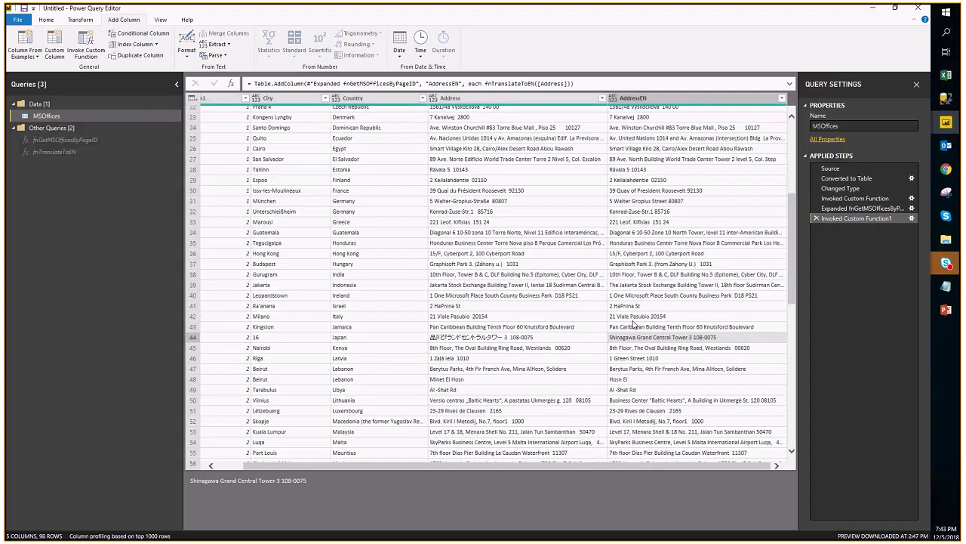
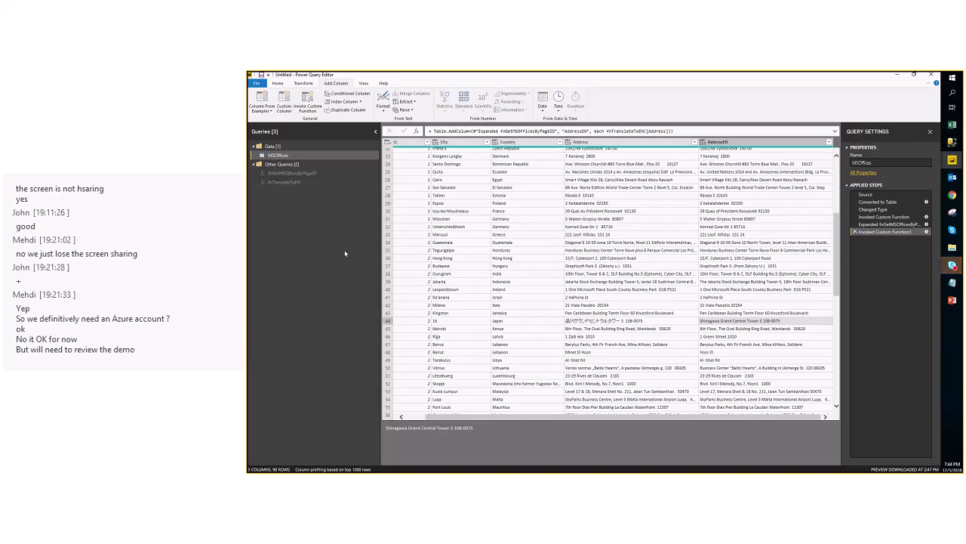
# Step: Select the fnGetMSOfficesByPageID function to show its varPageID parameter prompt
pyautogui.click(313, 174)
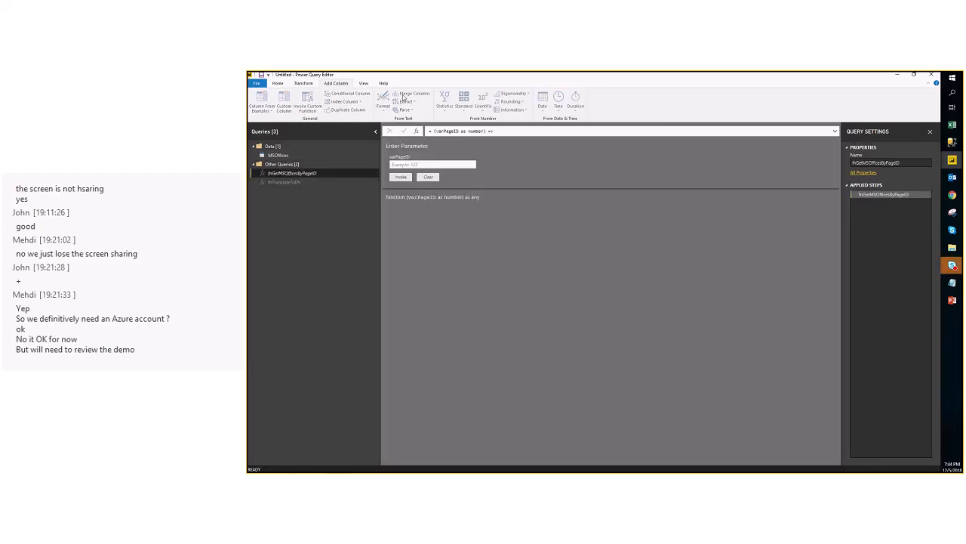
pyautogui.click(278, 84)
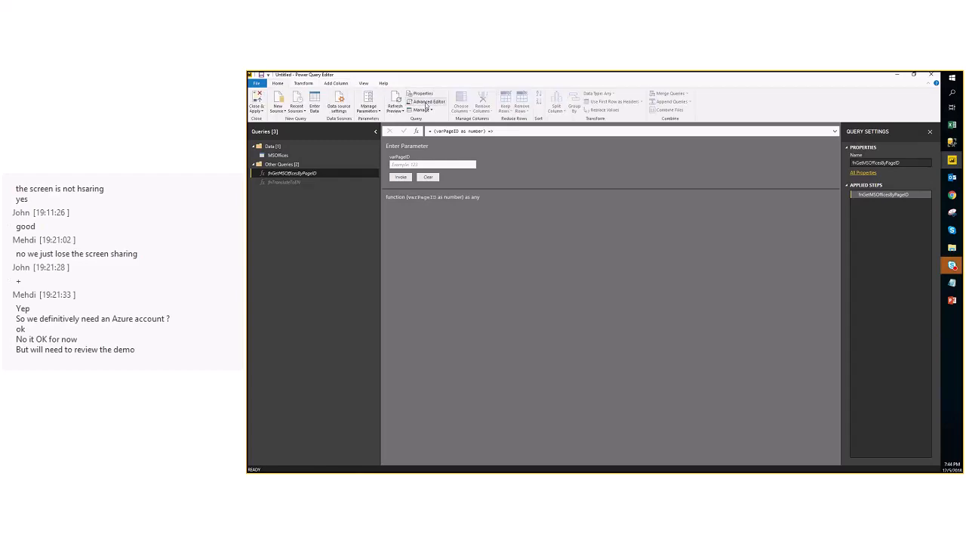
pyautogui.click(428, 102)
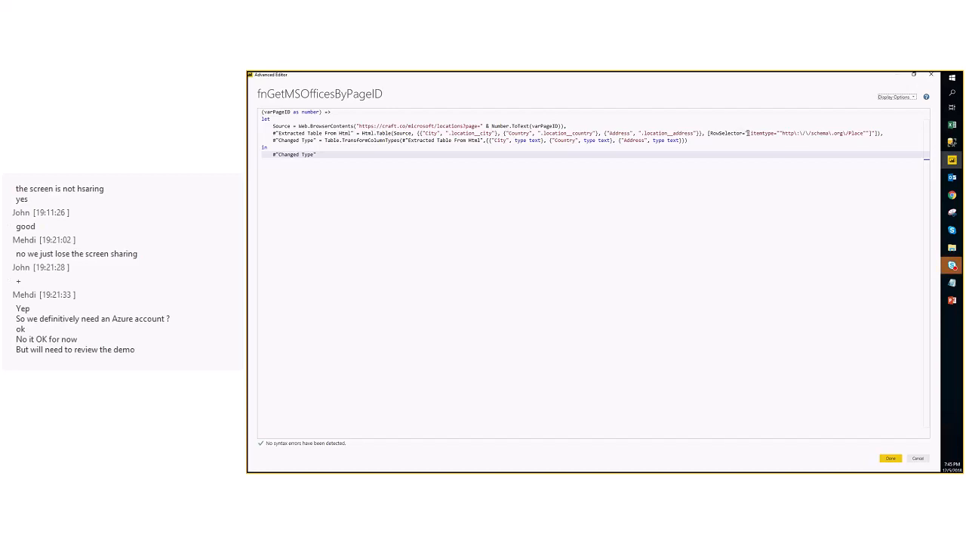
pyautogui.moveTo(748, 133)
pyautogui.mouseDown()
pyautogui.moveTo(866, 133)
pyautogui.moveTo(753, 133)
pyautogui.mouseUp()
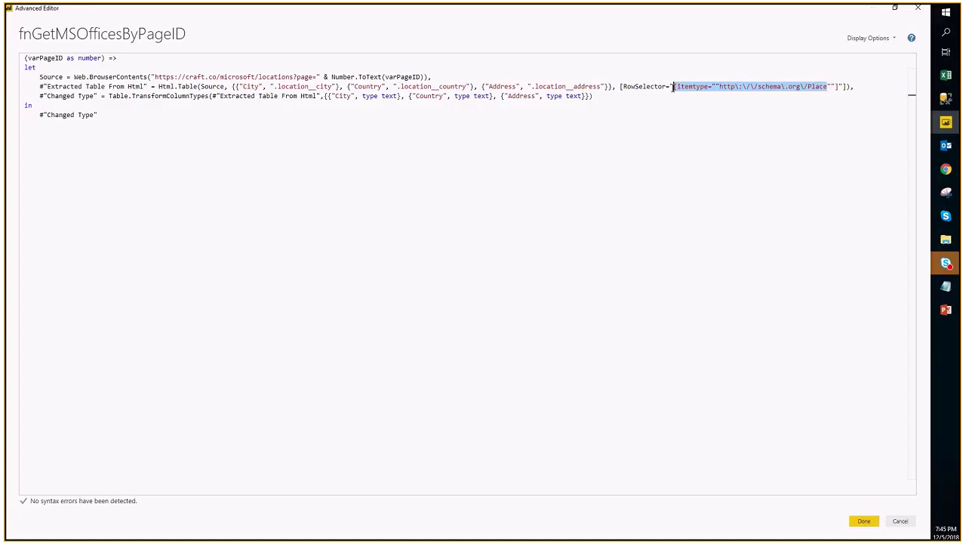
pyautogui.click(753, 133)
pyautogui.click(923, 12)
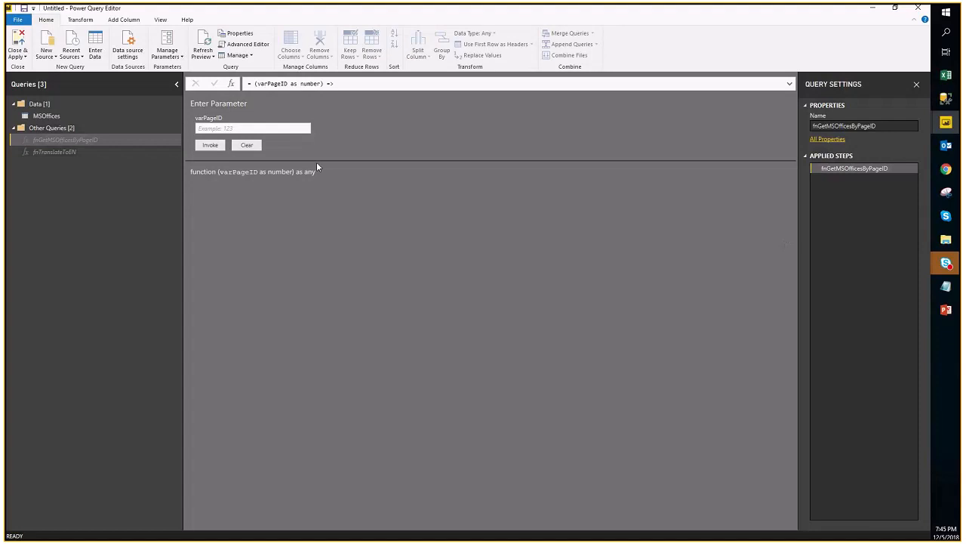
pyautogui.click(86, 150)
# Step: Duplicate the fnGetMSOfficesByPageID query
pyautogui.click(86, 140)
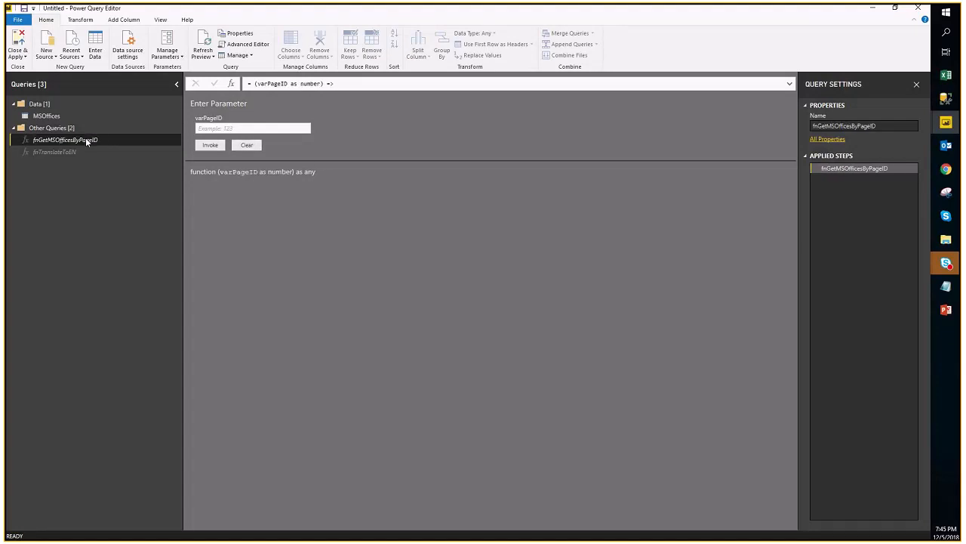
pyautogui.rightClick(86, 140)
pyautogui.click(116, 219)
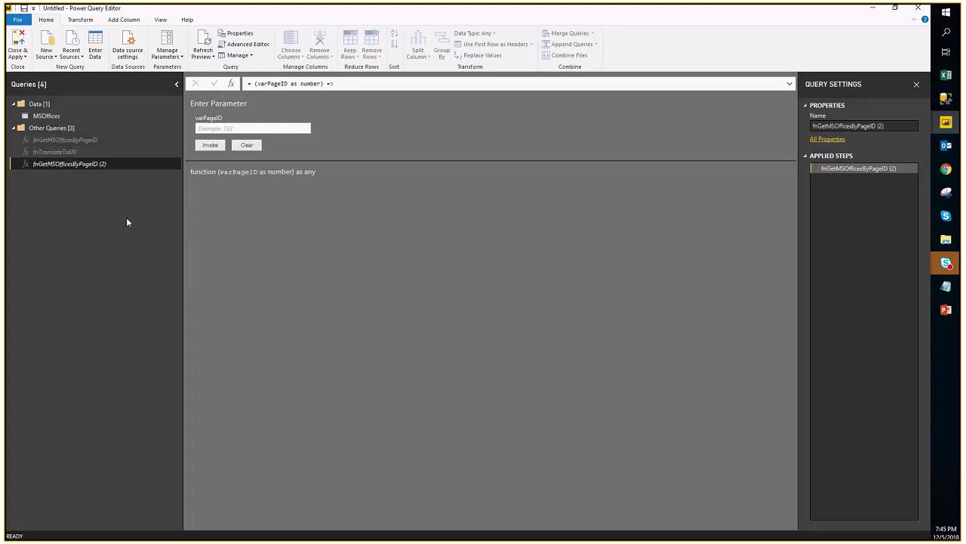
# Step: In the copy's M code, add varPageID = 2 after let and delete the function header line
pyautogui.rightClick(79, 165)
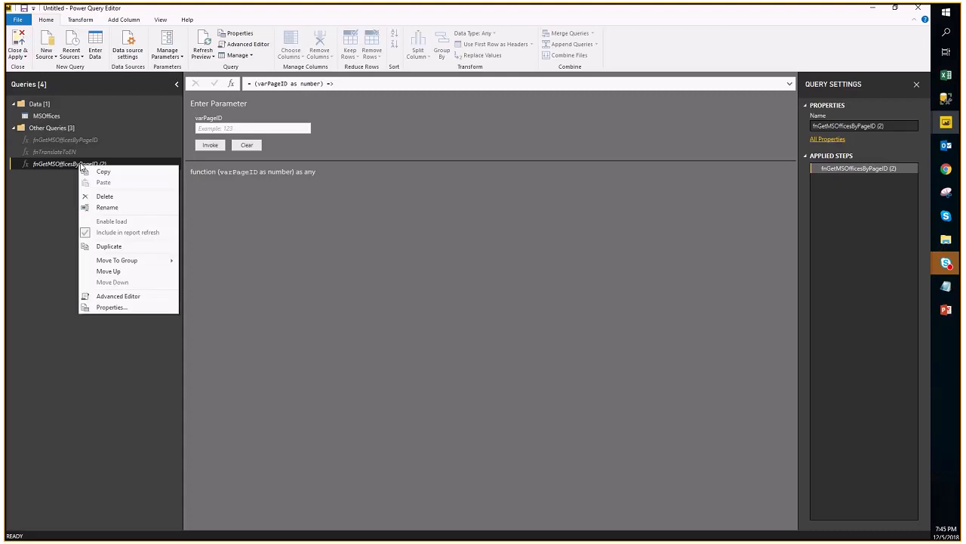
pyautogui.click(240, 45)
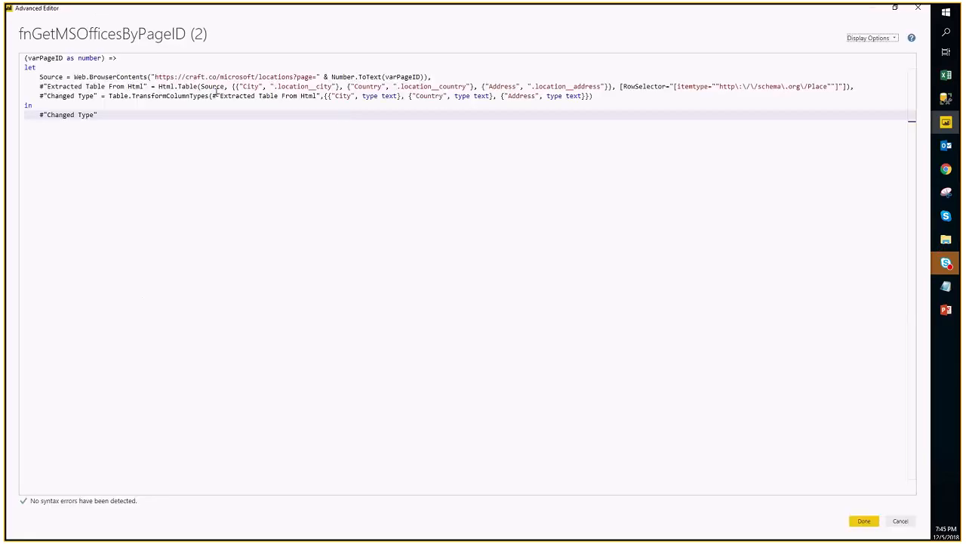
pyautogui.doubleClick(53, 59)
pyautogui.hotkey('ctrl', 'c')
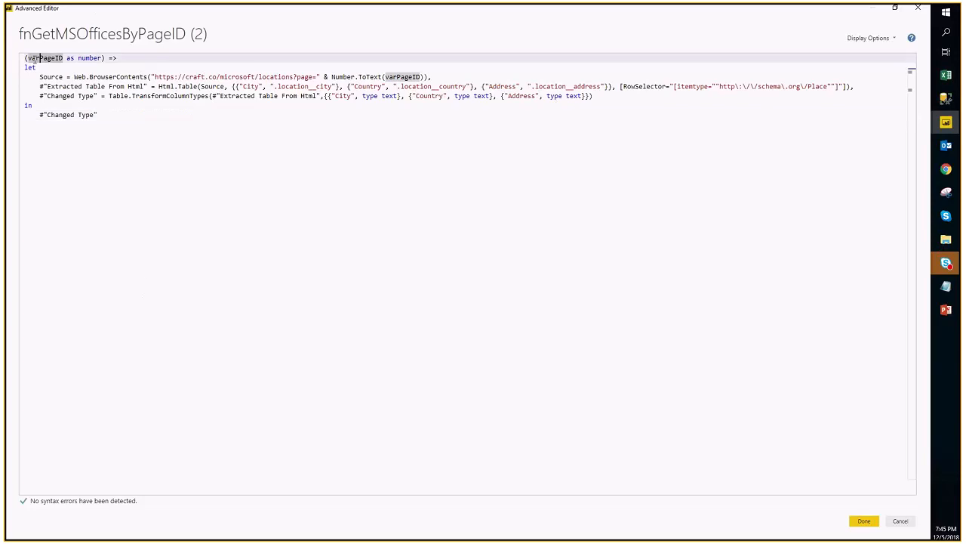
pyautogui.click(61, 64)
pyautogui.press('Return')
pyautogui.hotkey('ctrl', 'v')
pyautogui.write('= 2,')
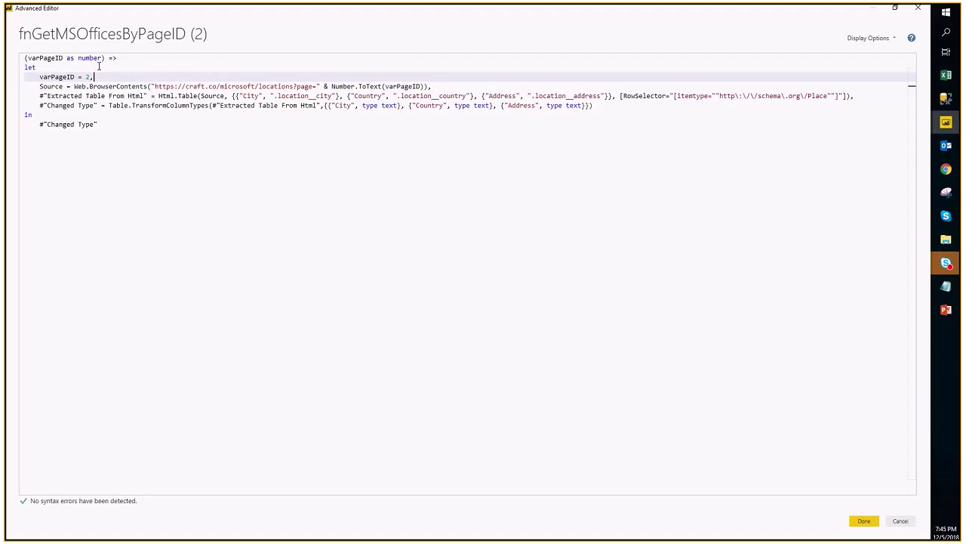
pyautogui.moveTo(118, 58); pyautogui.dragTo(6, 61)
pyautogui.press('Delete')
pyautogui.click(863, 521)
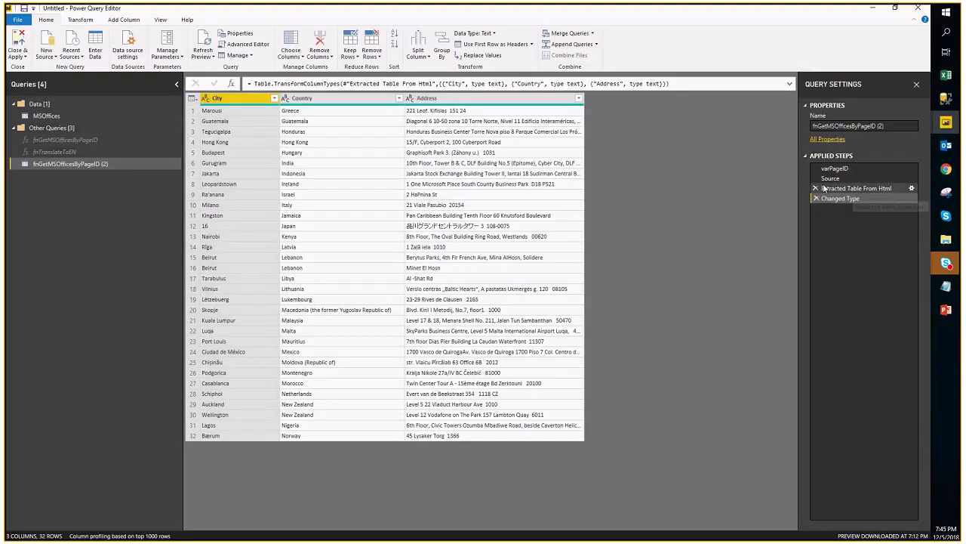
pyautogui.click(839, 179)
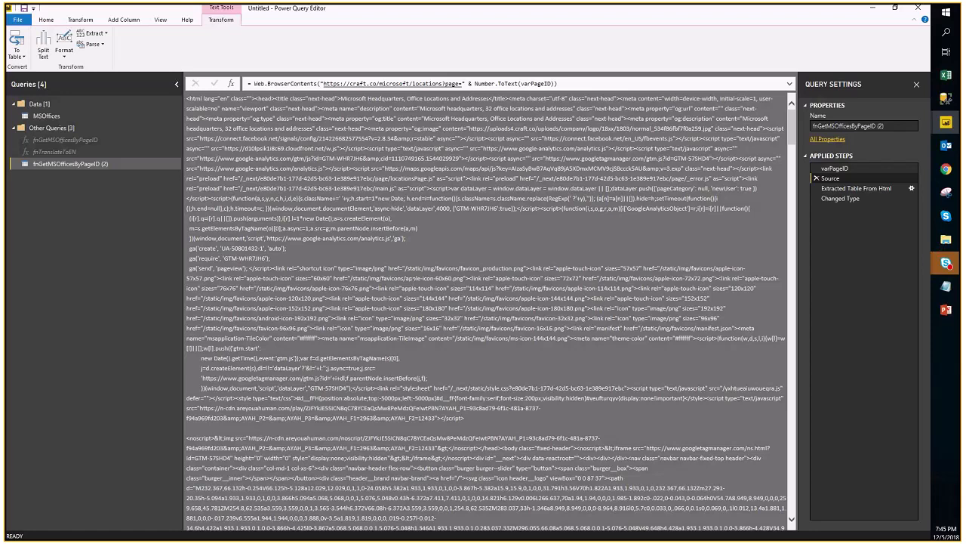
# Step: Scroll through the raw craft.co locations page HTML in the Source step
pyautogui.scroll(-9, 487, 302)
pyautogui.scroll(5, 412, 283)
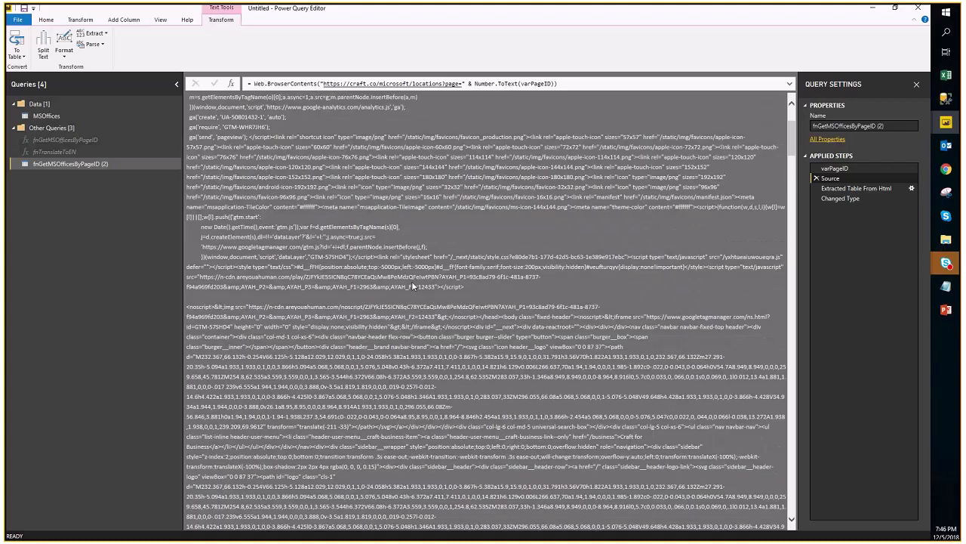
pyautogui.scroll(5, 412, 281)
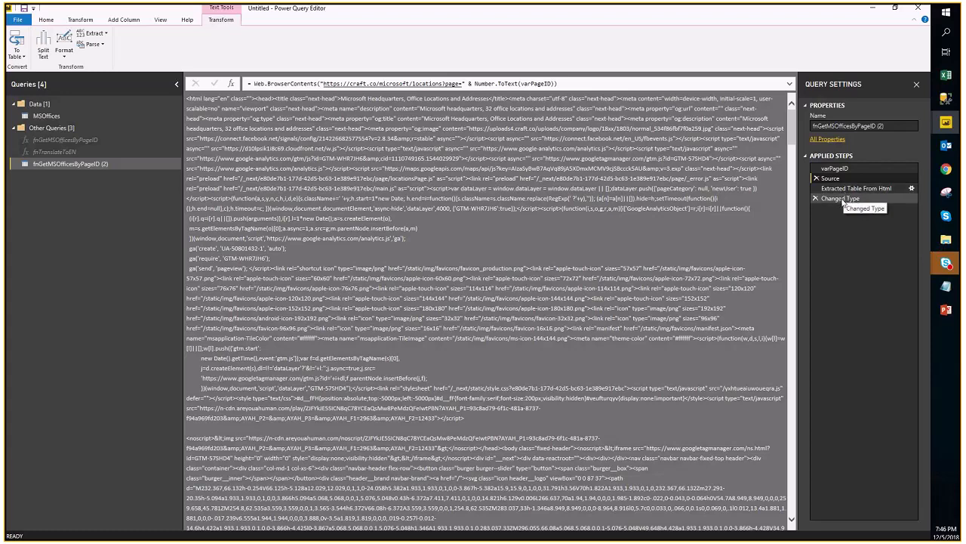
# Step: Delete the fnGetMSOfficesByPageID (2) copy, leaving MSOffices, fnGetMSOfficesByPageID and fnTranslateToEN
pyautogui.click(74, 140)
pyautogui.click(96, 164)
pyautogui.rightClick(115, 166)
pyautogui.click(140, 198)
pyautogui.click(499, 292)
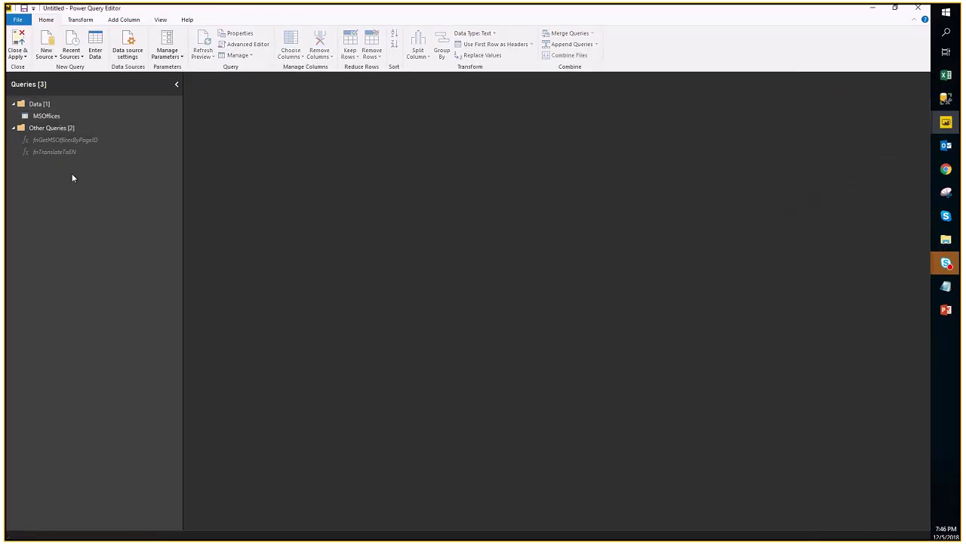
# Step: Start a manual-entry table and fill in the first two people's first and last names
pyautogui.click(73, 118)
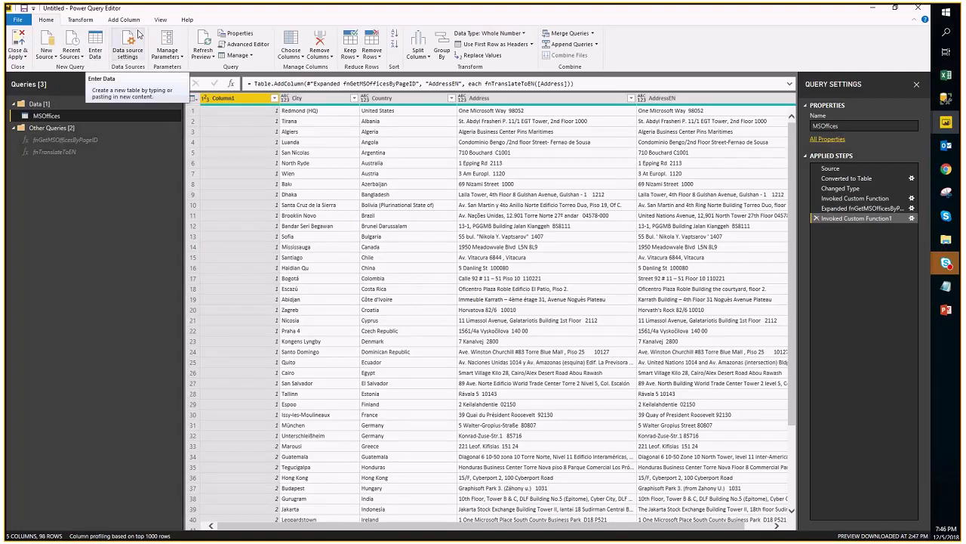
pyautogui.click(95, 47)
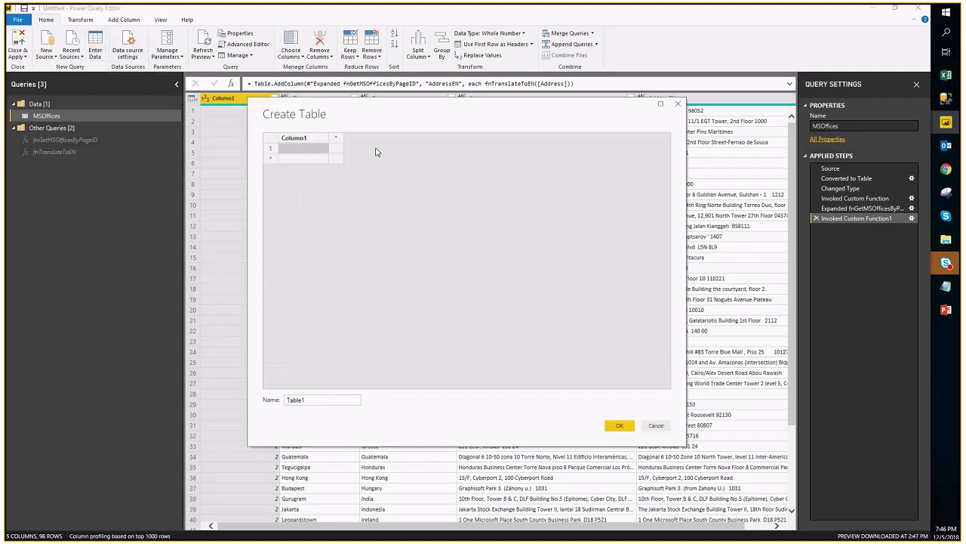
pyautogui.click(307, 150)
pyautogui.write('John')
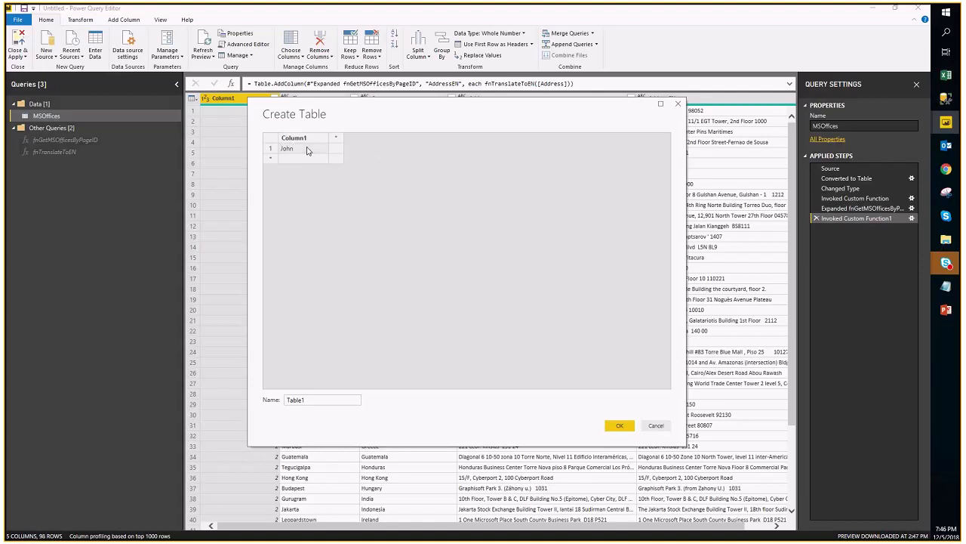
pyautogui.click(341, 153)
pyautogui.write('Doe')
pyautogui.press('Return')
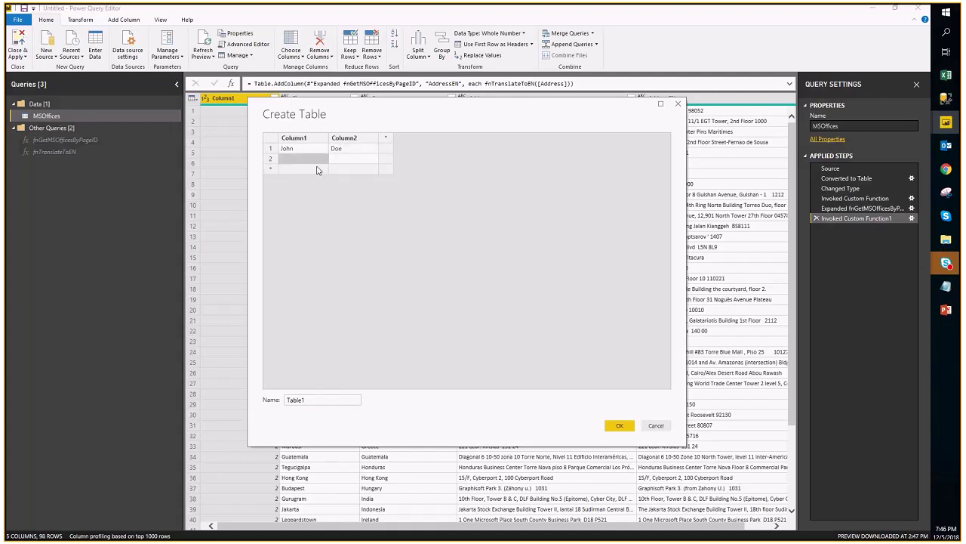
pyautogui.write('Jane')
pyautogui.click(350, 158)
pyautogui.write('Doe')
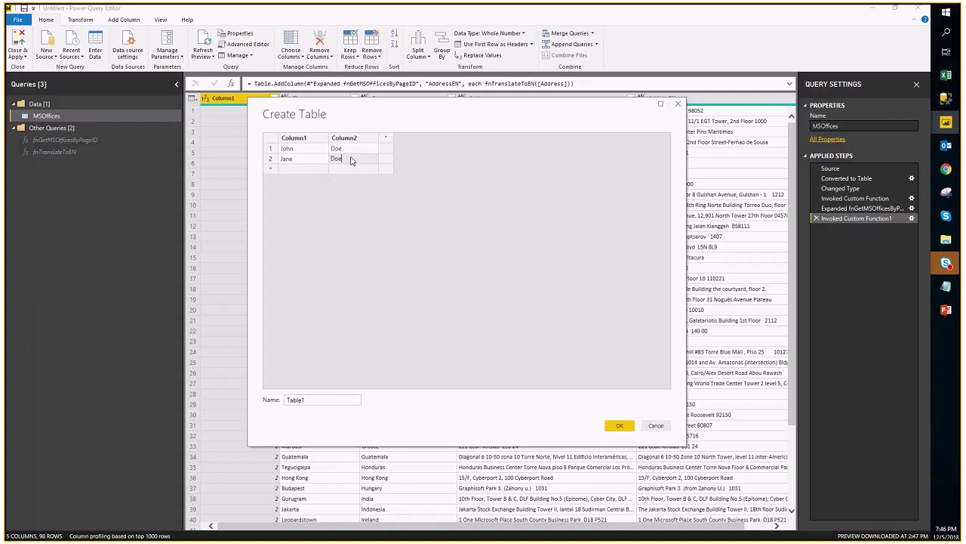
# Step: Add the third and fourth people's first and last names as rows 3 and 4
pyautogui.click(315, 171)
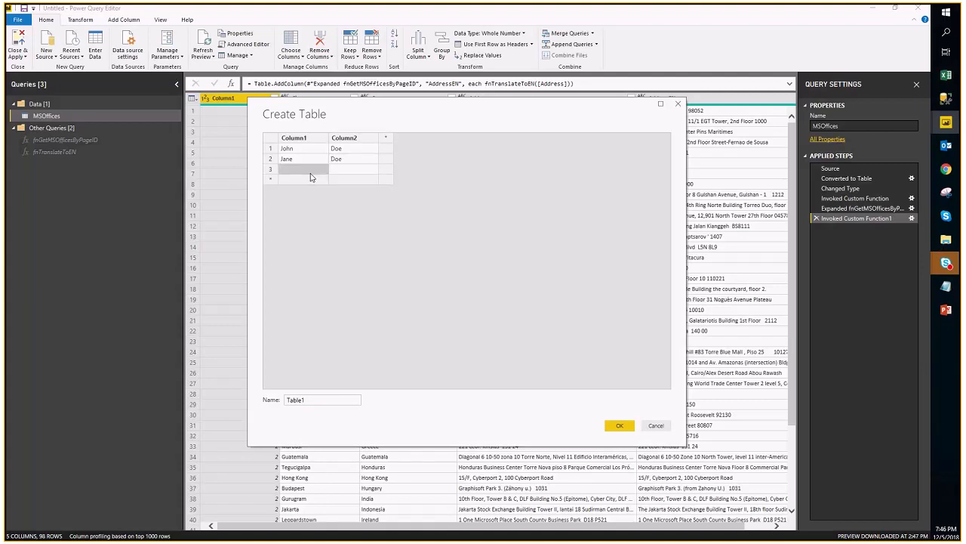
pyautogui.write('Oleg')
pyautogui.click(352, 172)
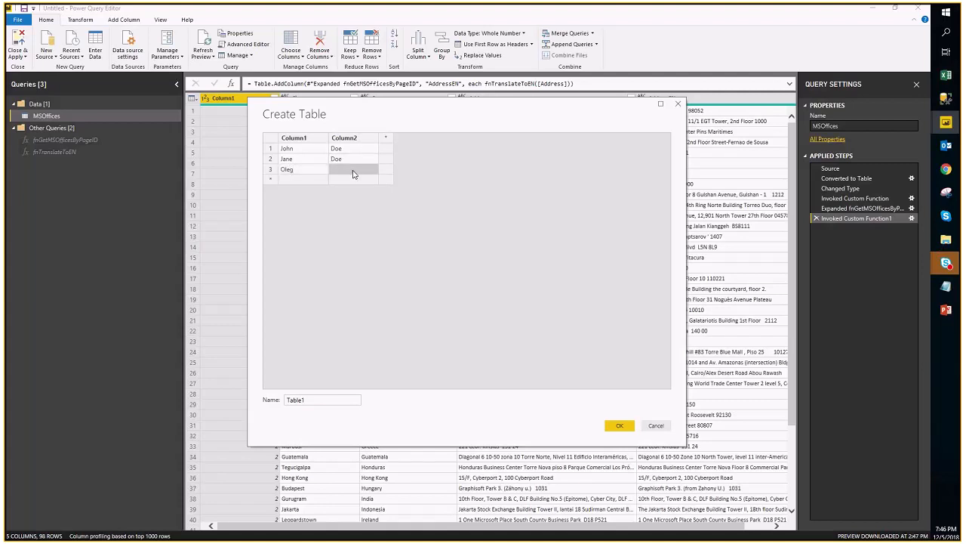
pyautogui.write('Kolobov')
pyautogui.click(315, 181)
pyautogui.write('Olga')
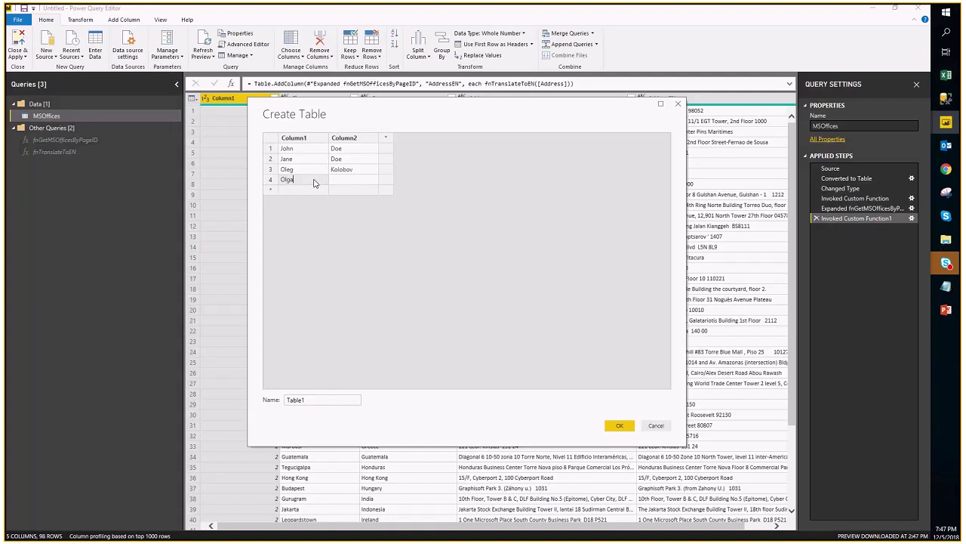
pyautogui.click(354, 181)
pyautogui.write('Kol')
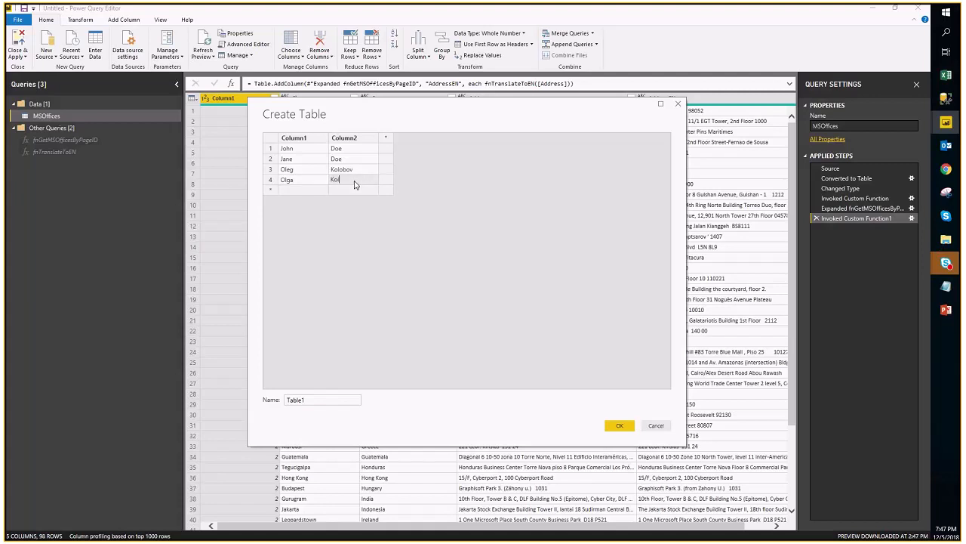
pyautogui.write('obova')
# Step: Rename the columns to FirstName and LastName and create the table as Names
pyautogui.doubleClick(294, 139)
pyautogui.write('FirstName')
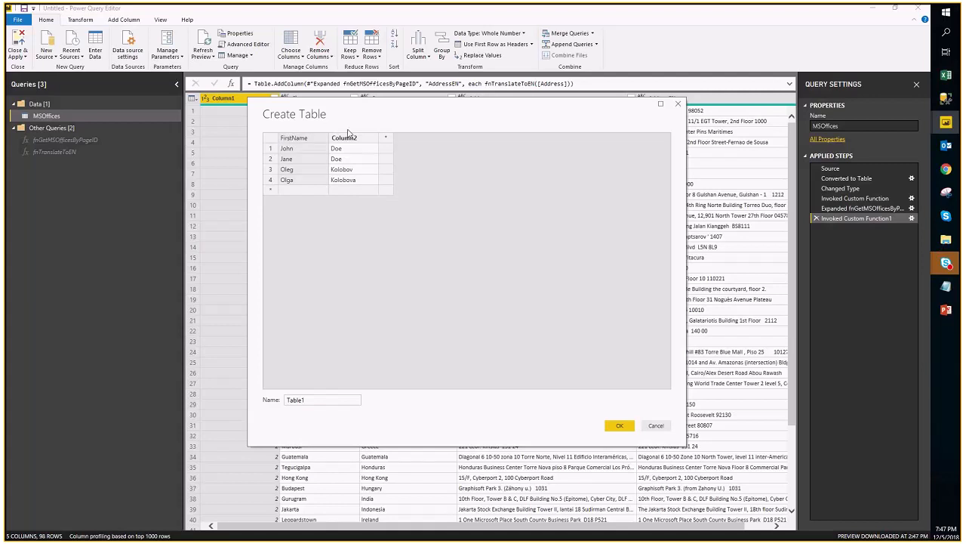
pyautogui.doubleClick(356, 140)
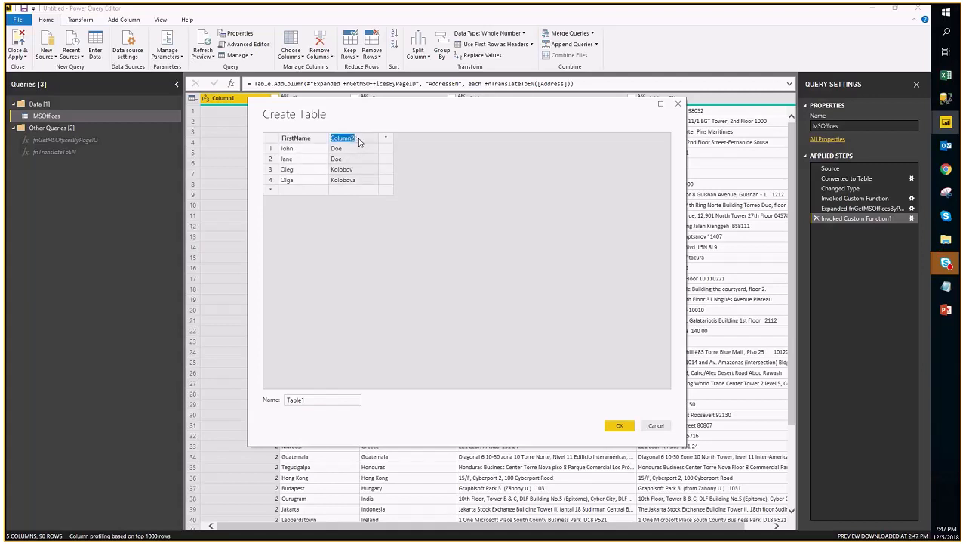
pyautogui.write('LastName')
pyautogui.press('Return')
pyautogui.moveTo(307, 401); pyautogui.dragTo(254, 398)
pyautogui.write('Names')
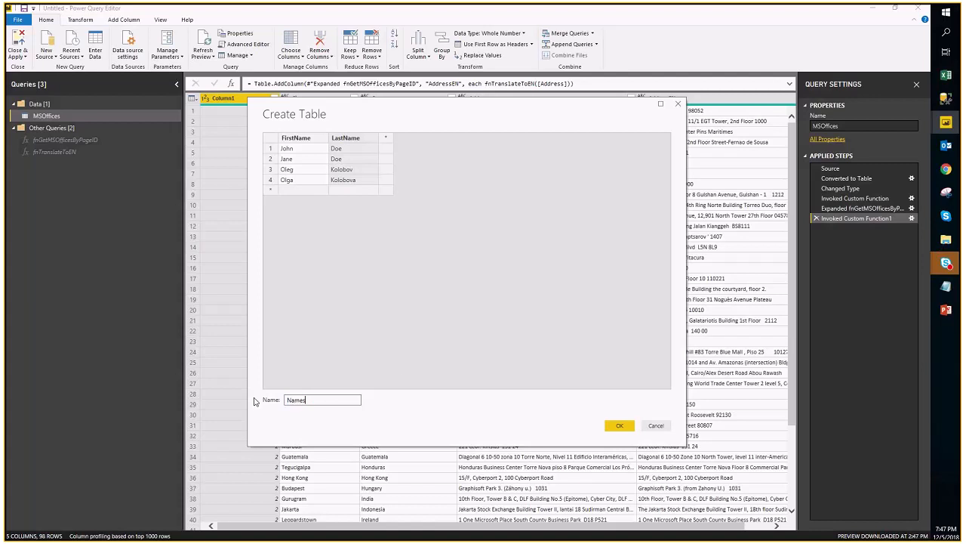
pyautogui.press('Return')
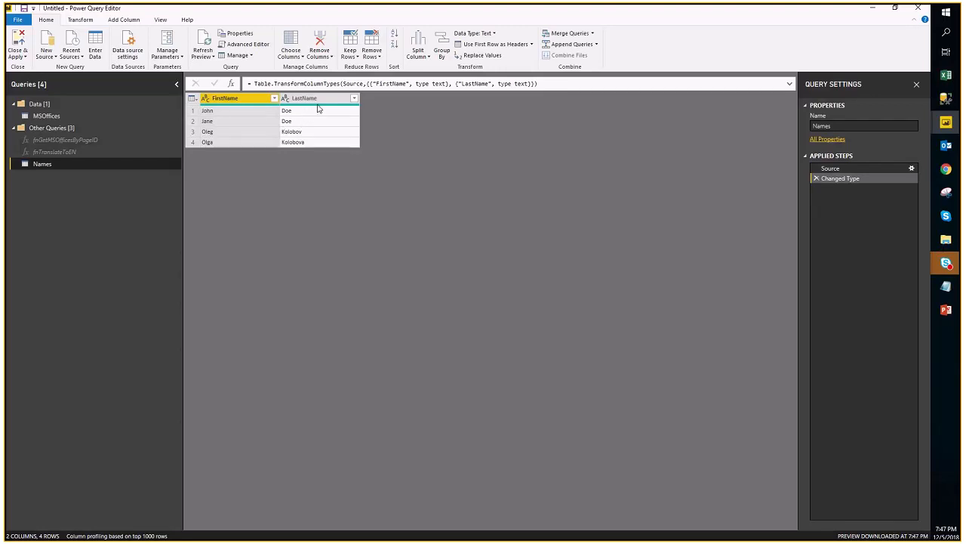
# Step: Create a new Blank Query, Query1, from the New Source list
pyautogui.moveTo(318, 108)
pyautogui.click(46, 53)
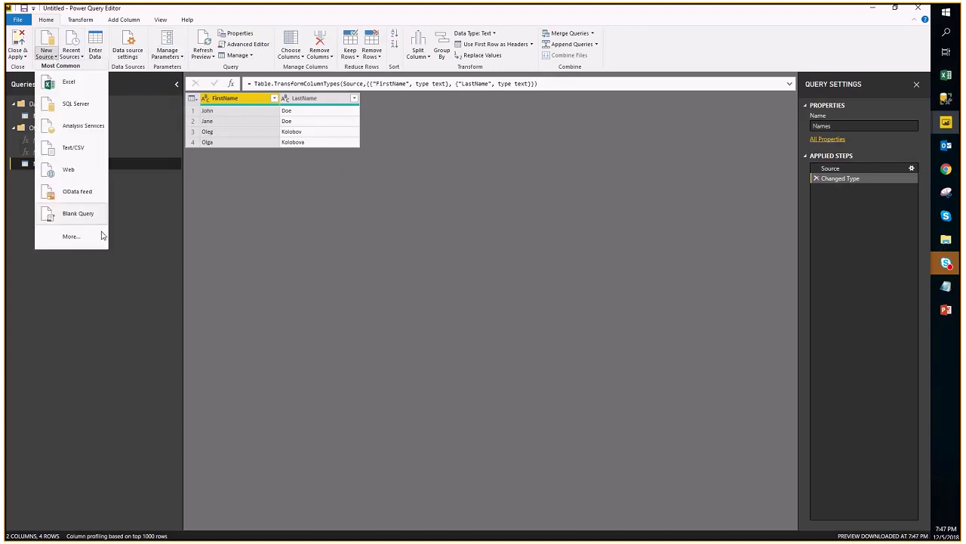
pyautogui.click(86, 215)
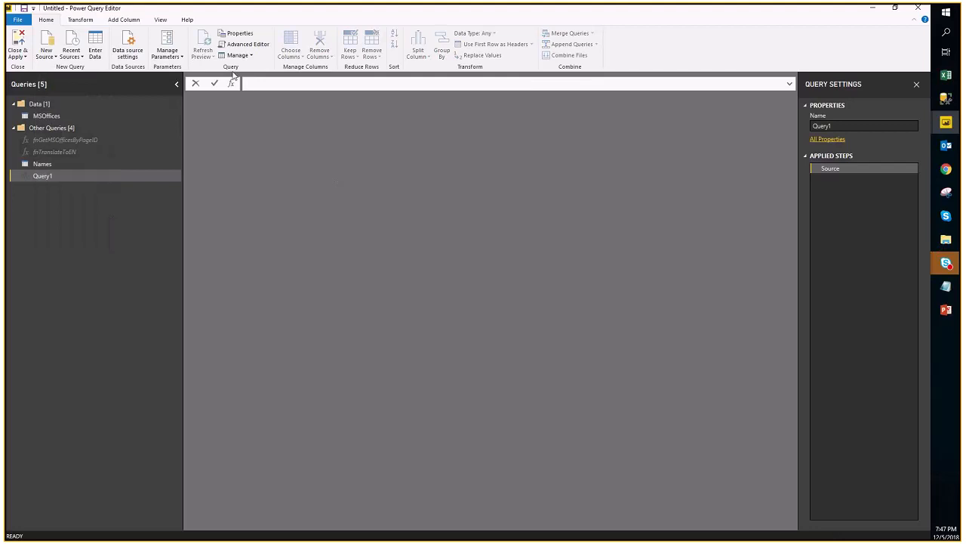
# Step: Add the header (varText1 as text, varText2 as text) => above let in Query1's code
pyautogui.click(243, 44)
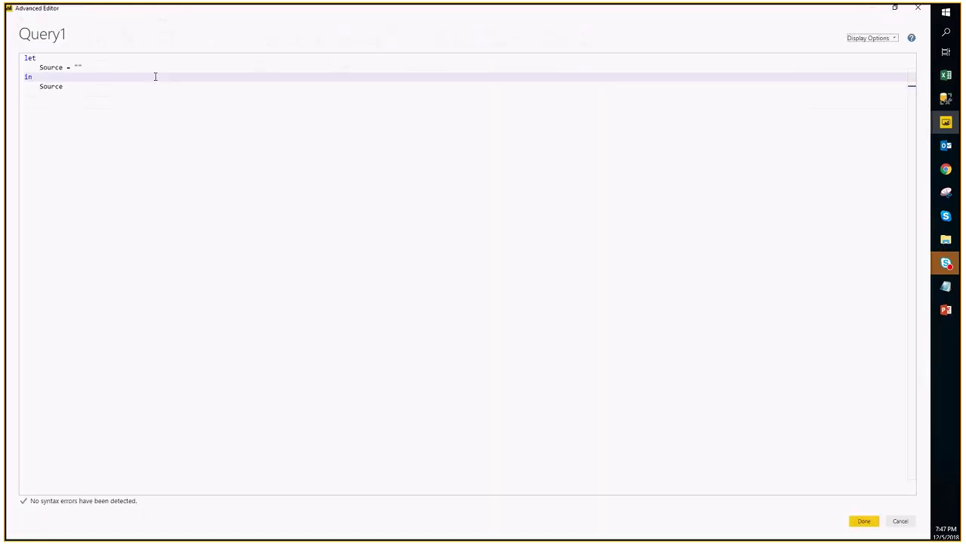
pyautogui.click(25, 58)
pyautogui.press('Return')
pyautogui.press('Up')
pyautogui.press('Up')
pyautogui.press('Delete')
pyautogui.write('(var')
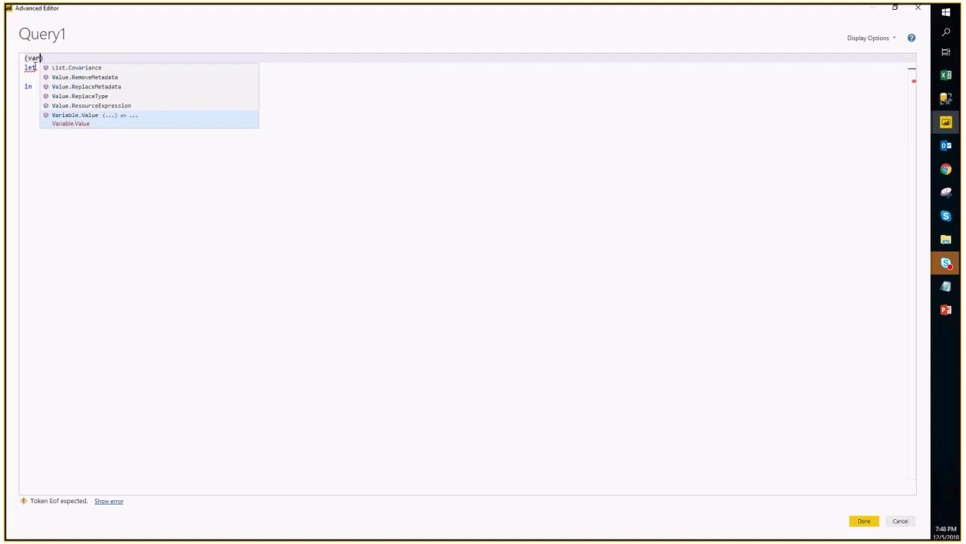
pyautogui.write('Text1 as')
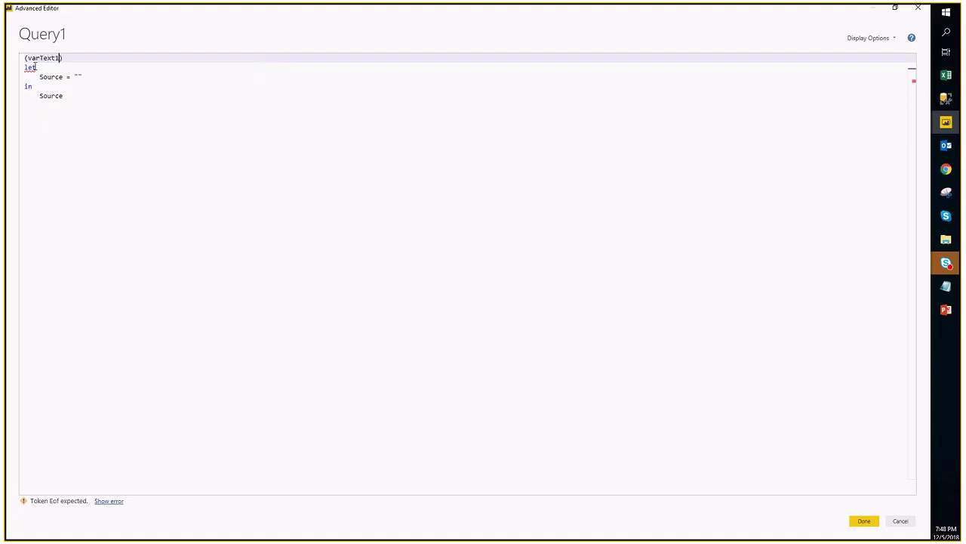
pyautogui.write(' text')
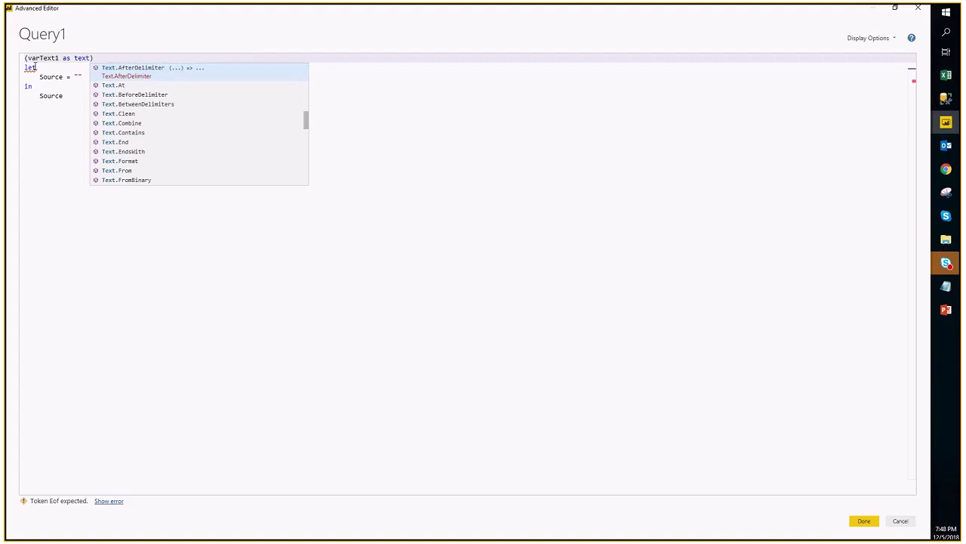
pyautogui.write(', varText2 as text')
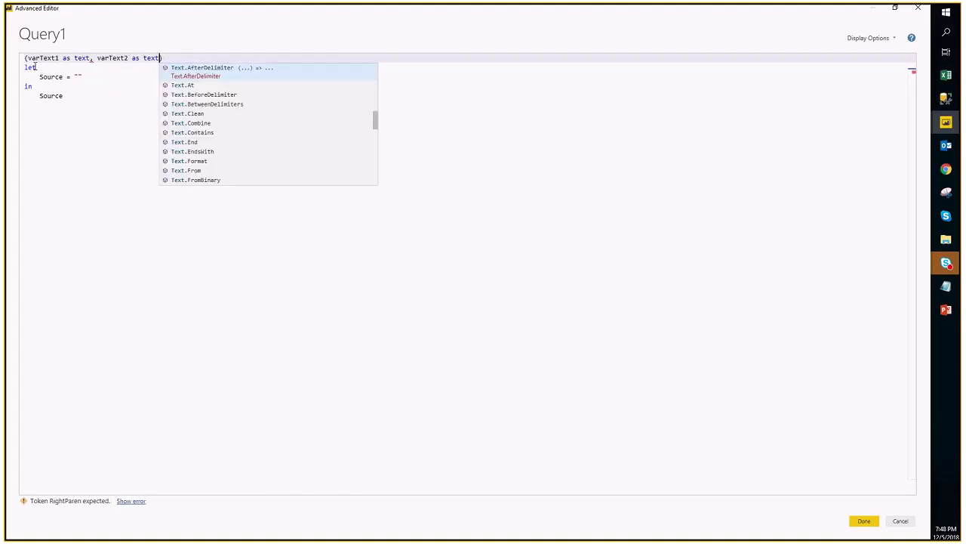
pyautogui.press('Escape')
pyautogui.write(') =>')
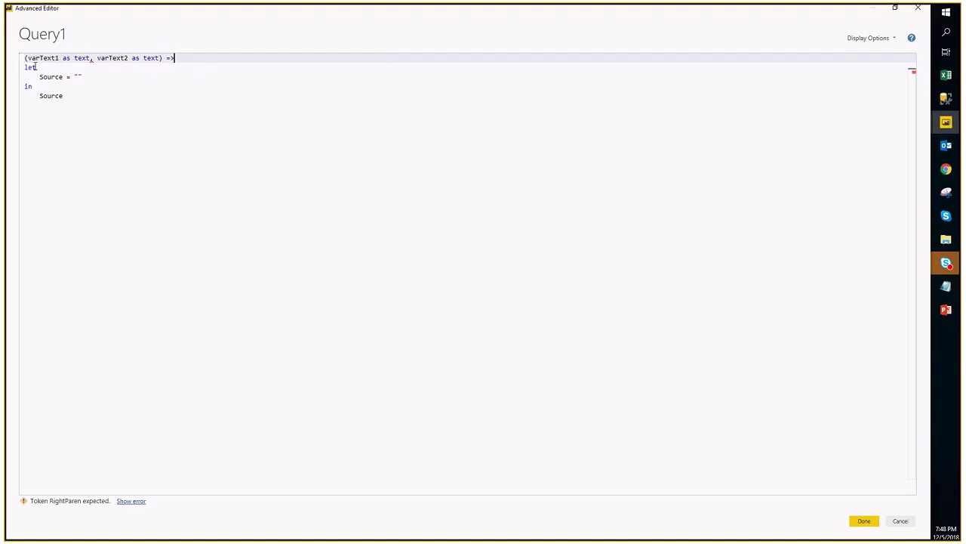
# Step: Rename the Source step to Result = varText1 & " " & varText2 and return Result
pyautogui.click(76, 76)
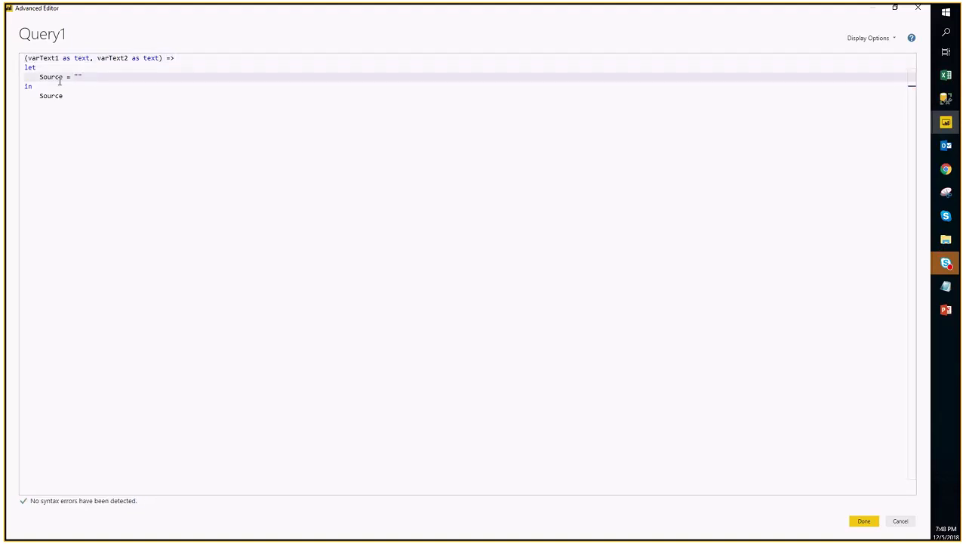
pyautogui.doubleClick(50, 76)
pyautogui.write('Result')
pyautogui.doubleClick(50, 77)
pyautogui.hotkey('ctrl', 'c')
pyautogui.doubleClick(53, 95)
pyautogui.hotkey('ctrl', 'v')
pyautogui.click(88, 78)
pyautogui.press('BackSpace')
pyautogui.press('BackSpace')
pyautogui.write('varT')
pyautogui.press('BackSpace')
pyautogui.write('Text1 & ')
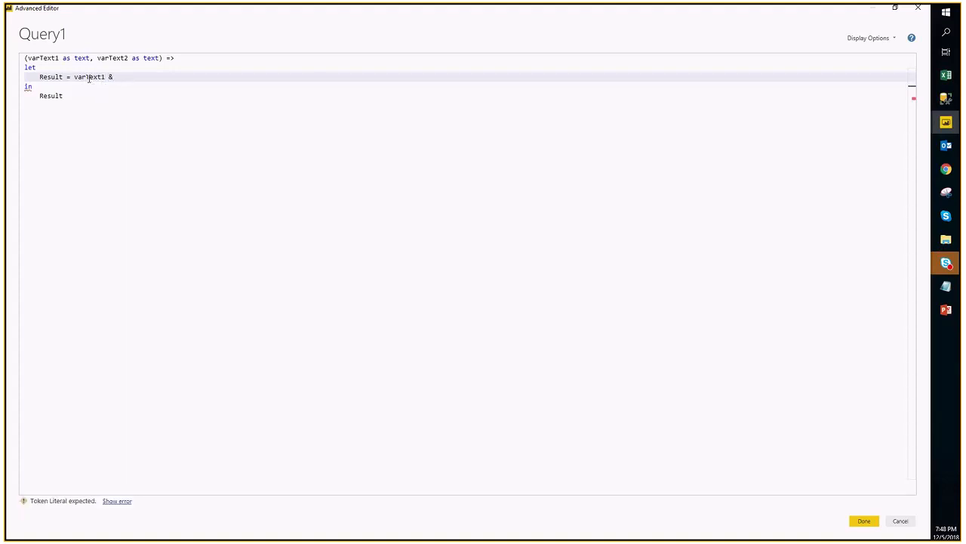
pyautogui.write('varText2')
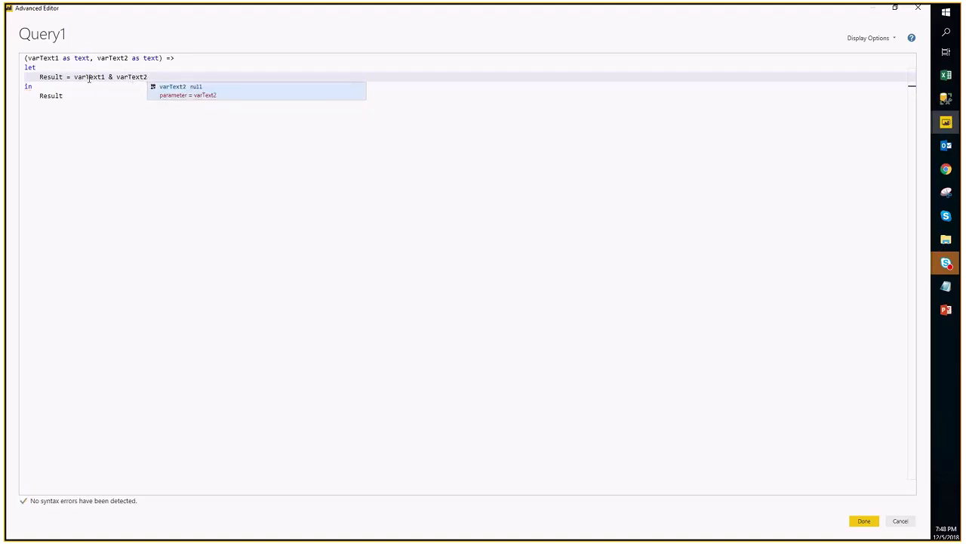
pyautogui.click(102, 86)
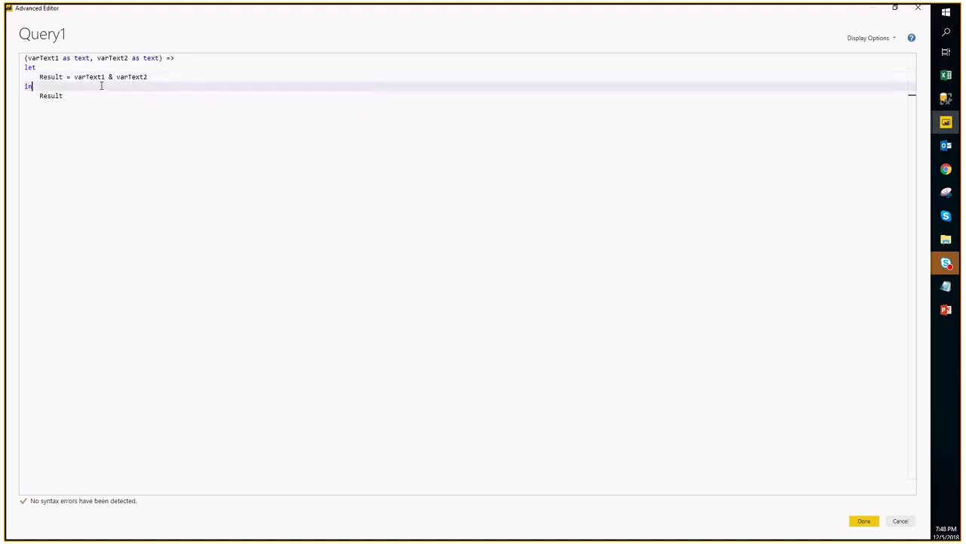
pyautogui.click(117, 77)
pyautogui.write('" " &')
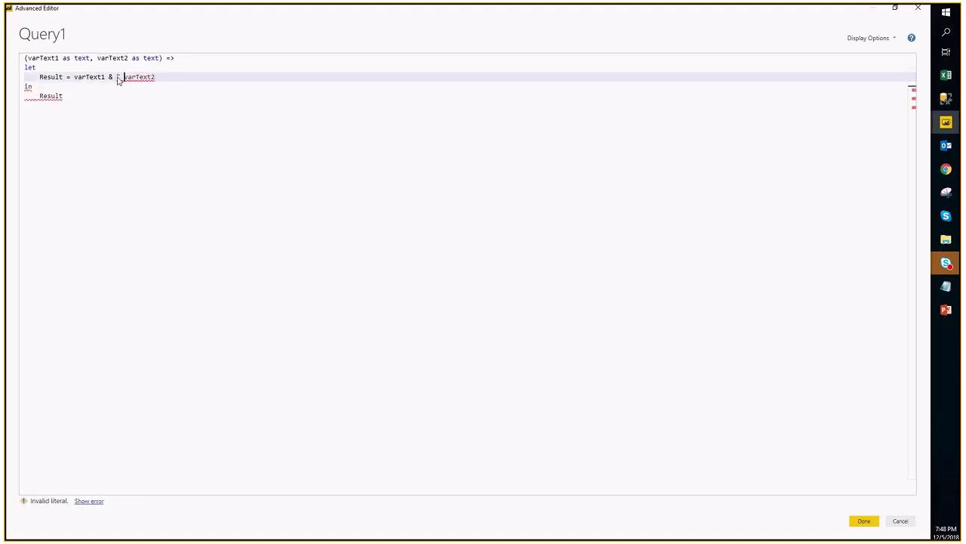
# Step: Review the function's header, Result step and final in line for correct syntax
pyautogui.click(125, 87)
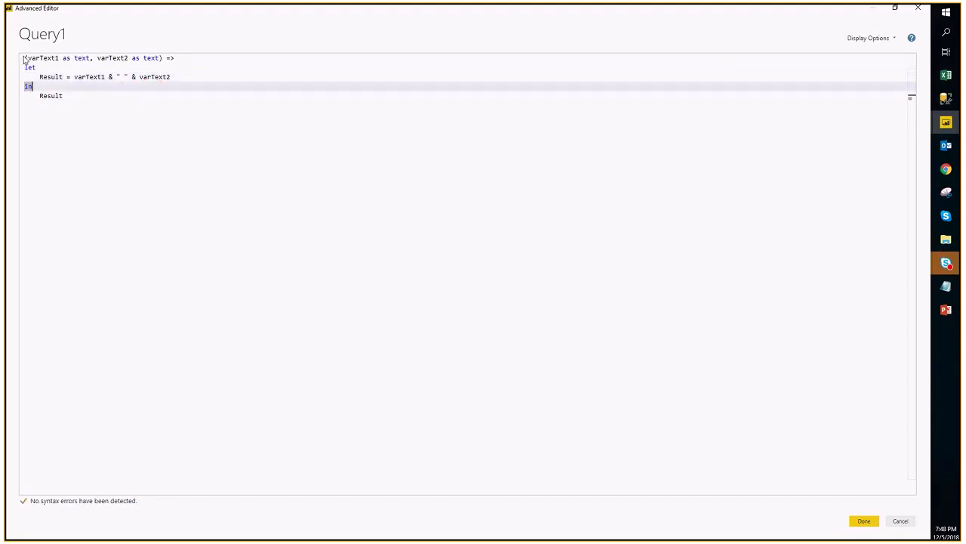
pyautogui.moveTo(25, 58); pyautogui.dragTo(185, 59)
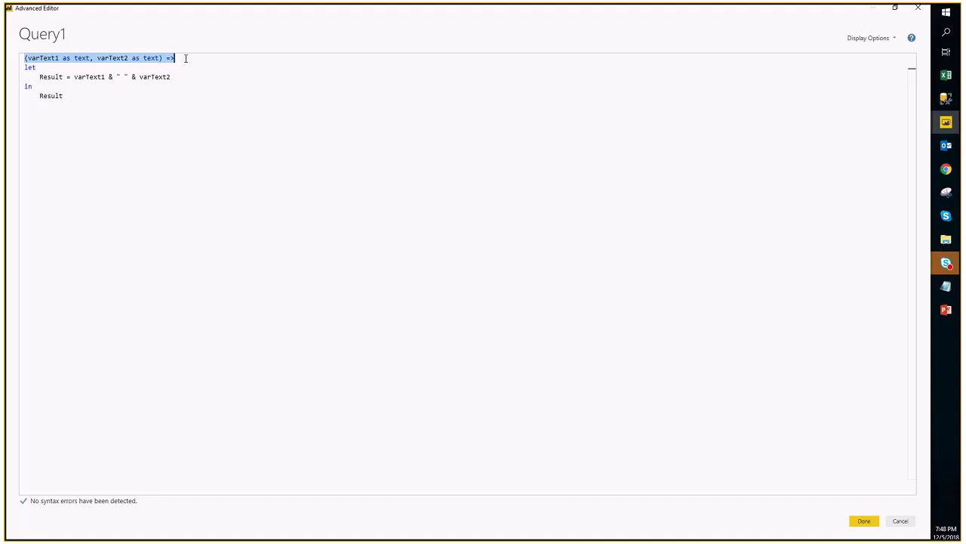
pyautogui.click(185, 58)
pyautogui.click(31, 87)
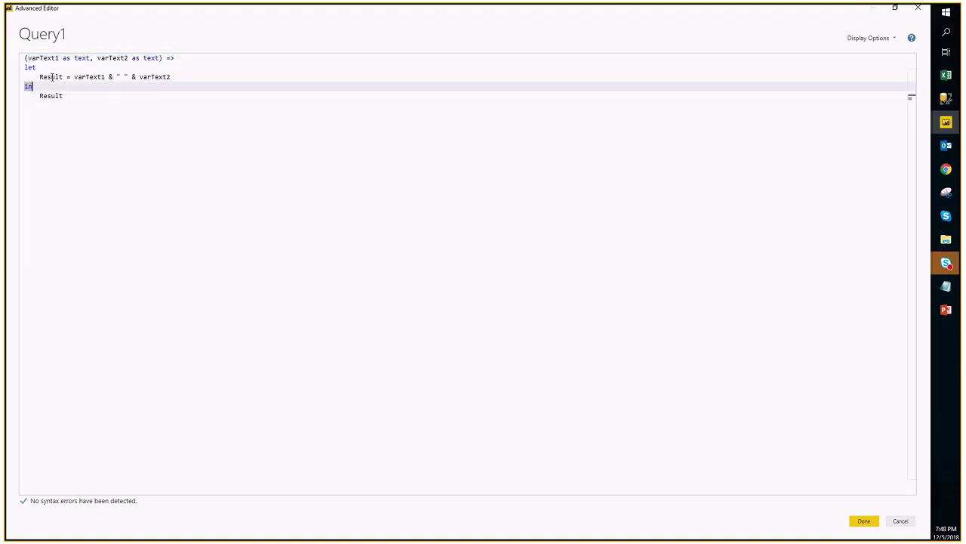
pyautogui.click(52, 76)
pyautogui.click(85, 99)
pyautogui.doubleClick(61, 96)
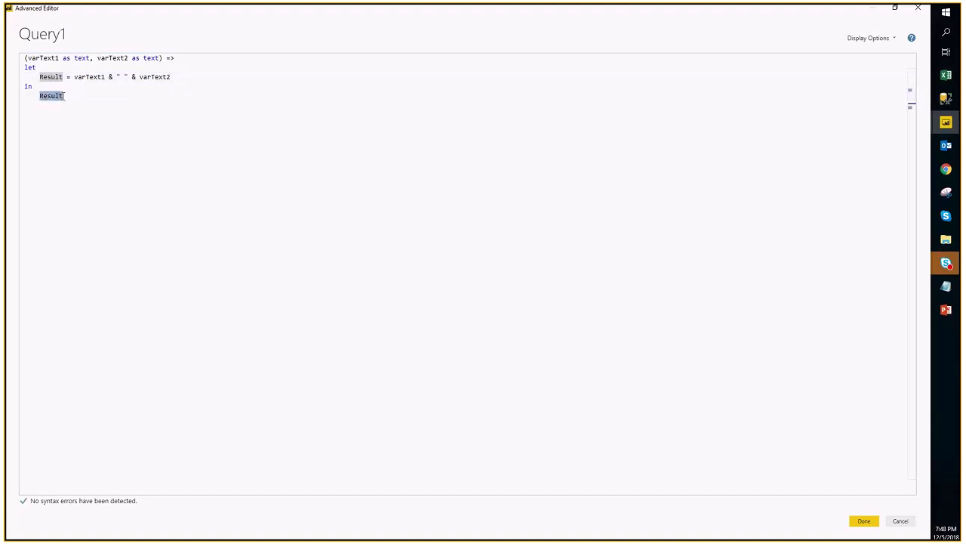
pyautogui.click(80, 95)
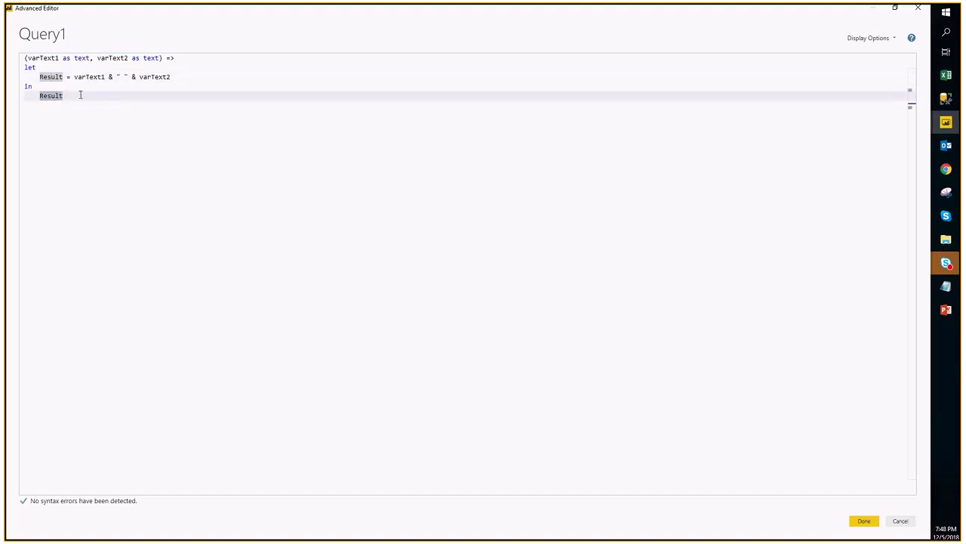
pyautogui.click(151, 67)
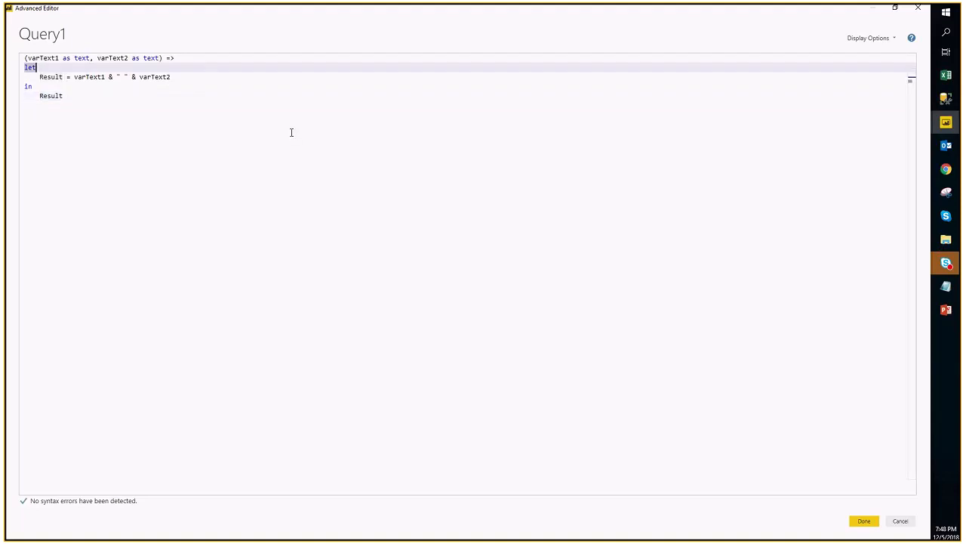
# Step: Save the function, test it with inputs a and b, then delete the Invoked Function query
pyautogui.click(862, 521)
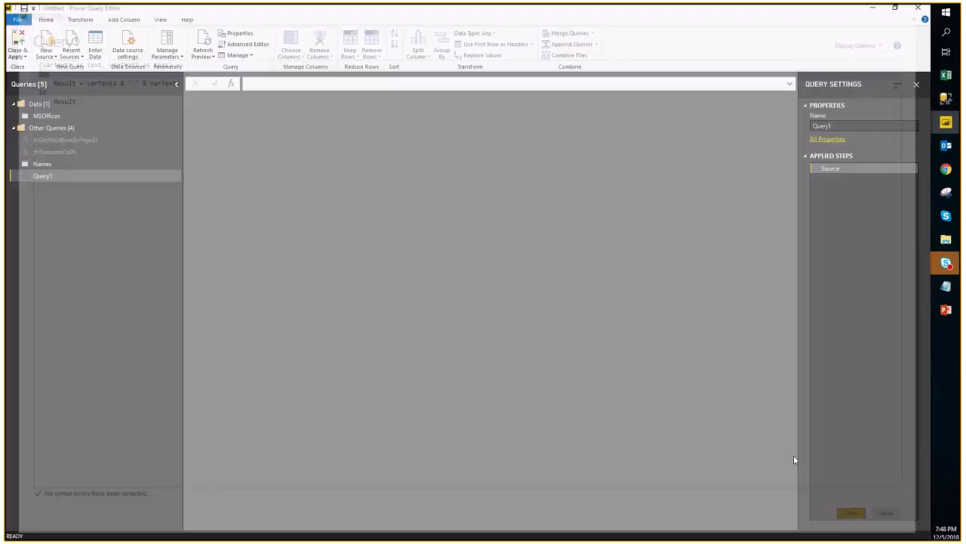
pyautogui.click(236, 127)
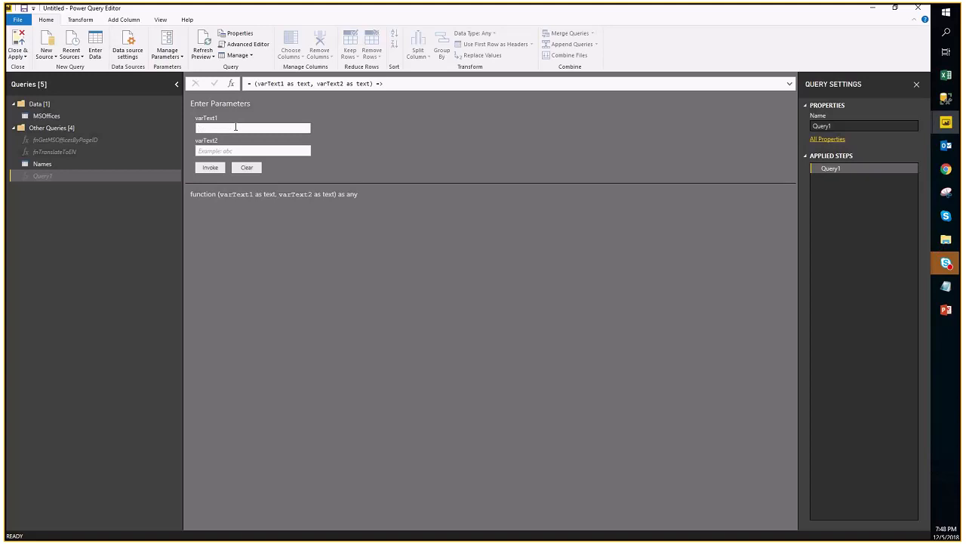
pyautogui.write('a')
pyautogui.click(215, 151)
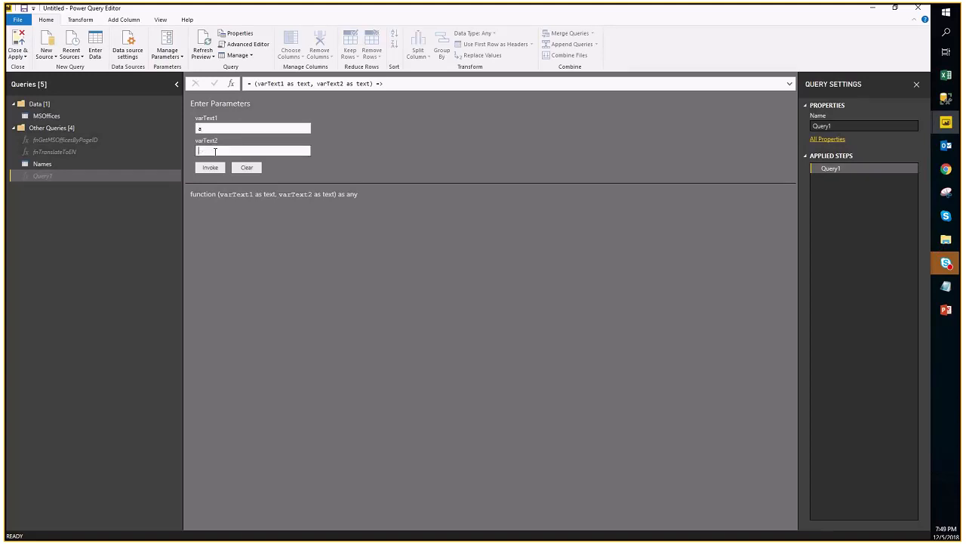
pyautogui.write('b')
pyautogui.click(210, 167)
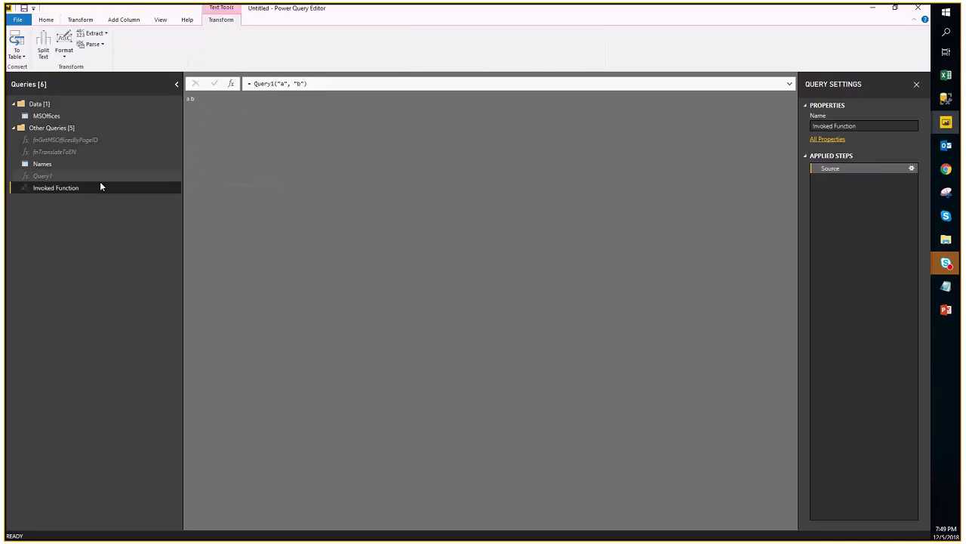
pyautogui.rightClick(101, 191)
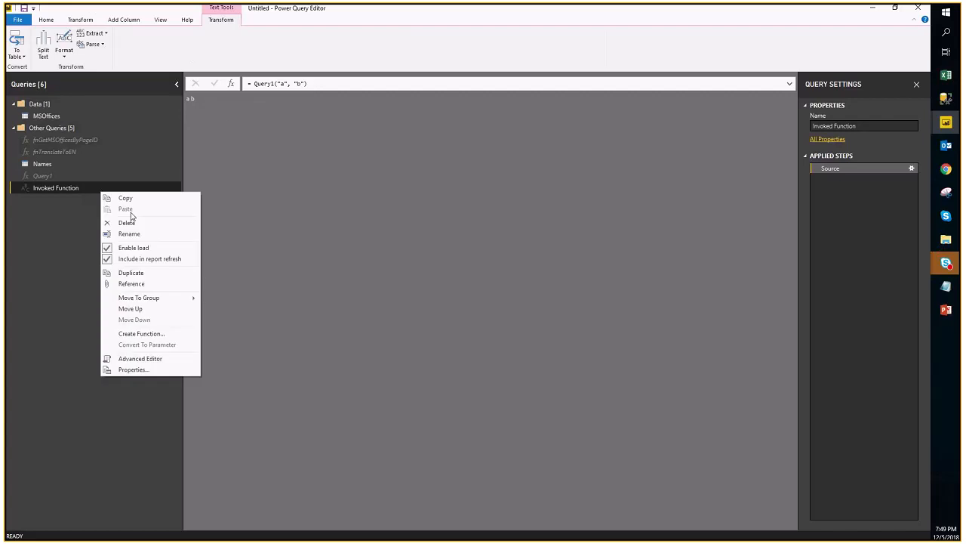
pyautogui.click(129, 218)
pyautogui.click(517, 293)
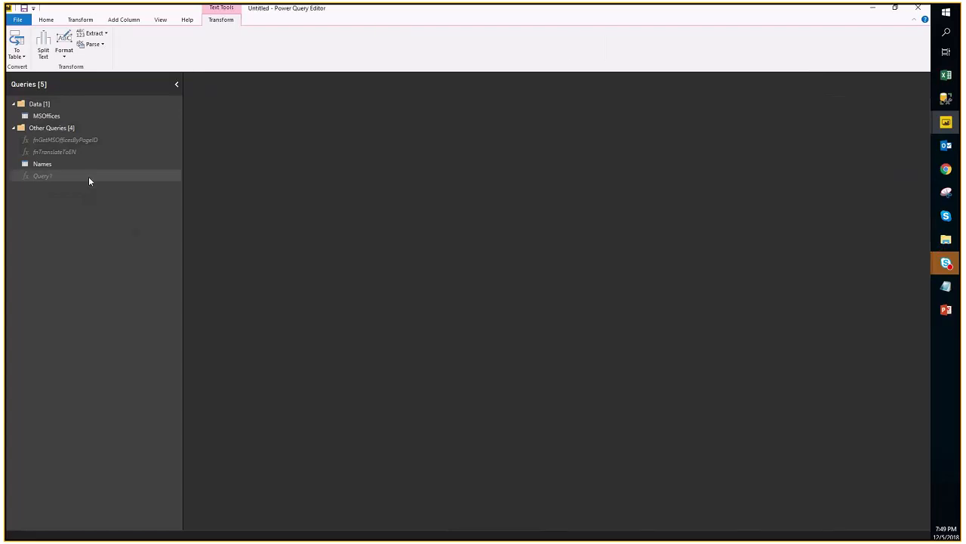
# Step: Rename Query1 to fnConcat and switch to the Names table
pyautogui.rightClick(53, 175)
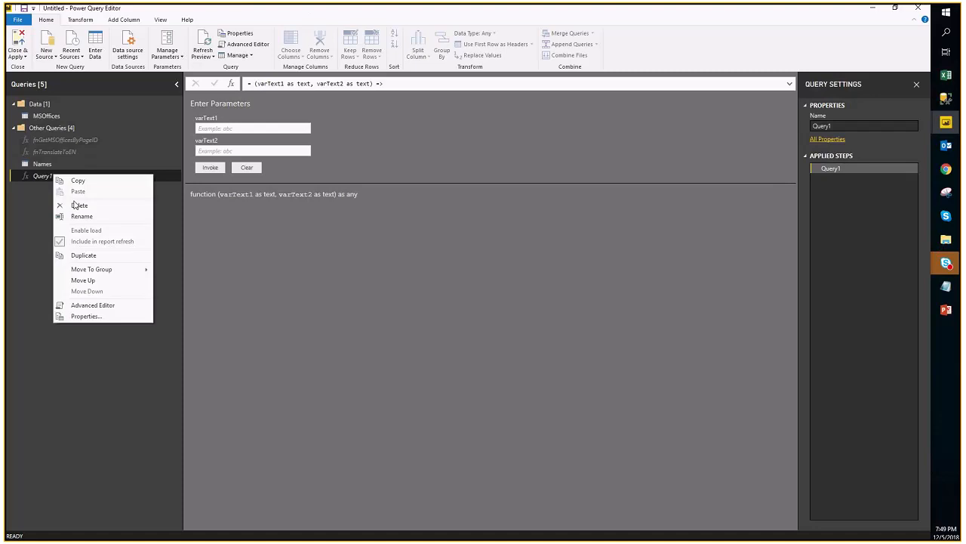
pyautogui.click(85, 215)
pyautogui.write('fn')
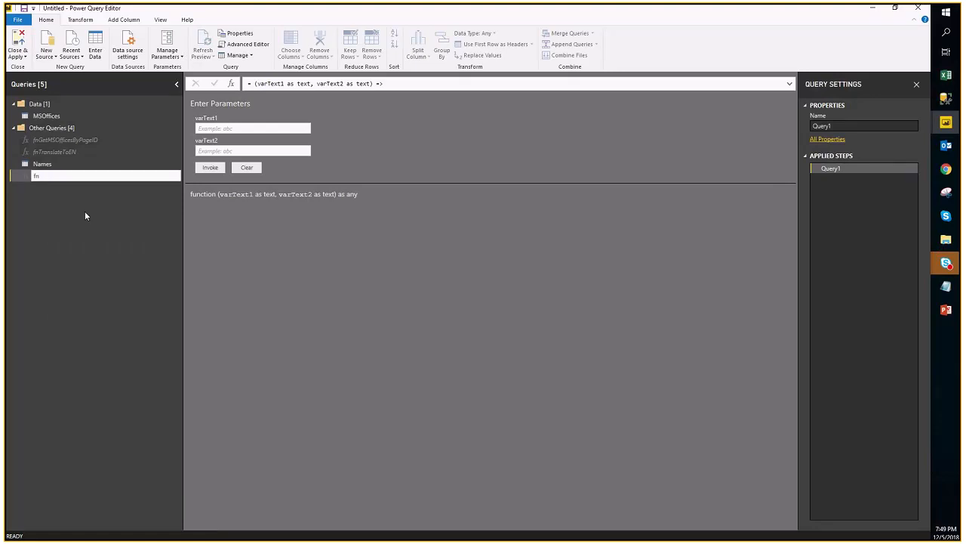
pyautogui.write('Concat')
pyautogui.press('Return')
pyautogui.click(86, 162)
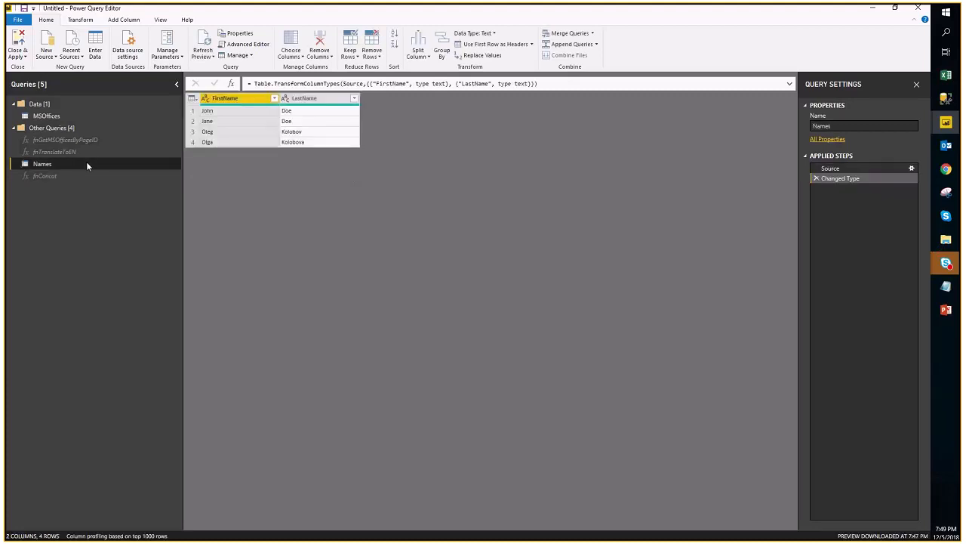
# Step: Invoke fnConcat as custom column FullName, with varText1 = FirstName and varText2 = LastName columns
pyautogui.click(336, 101)
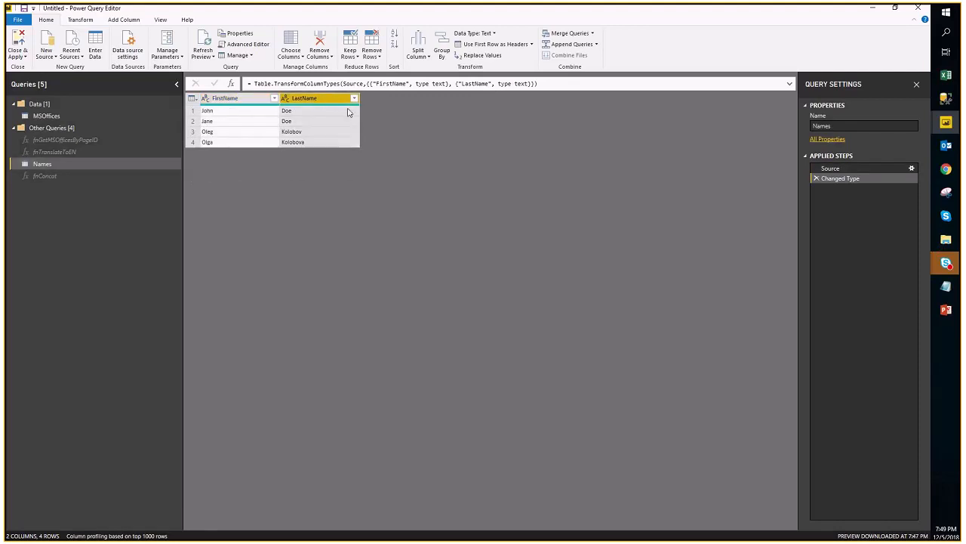
pyautogui.click(124, 21)
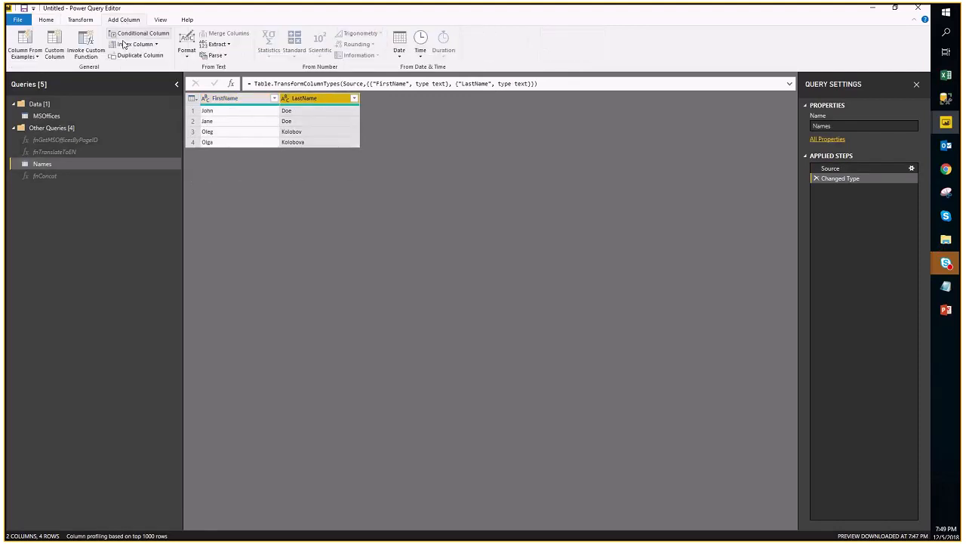
pyautogui.click(84, 44)
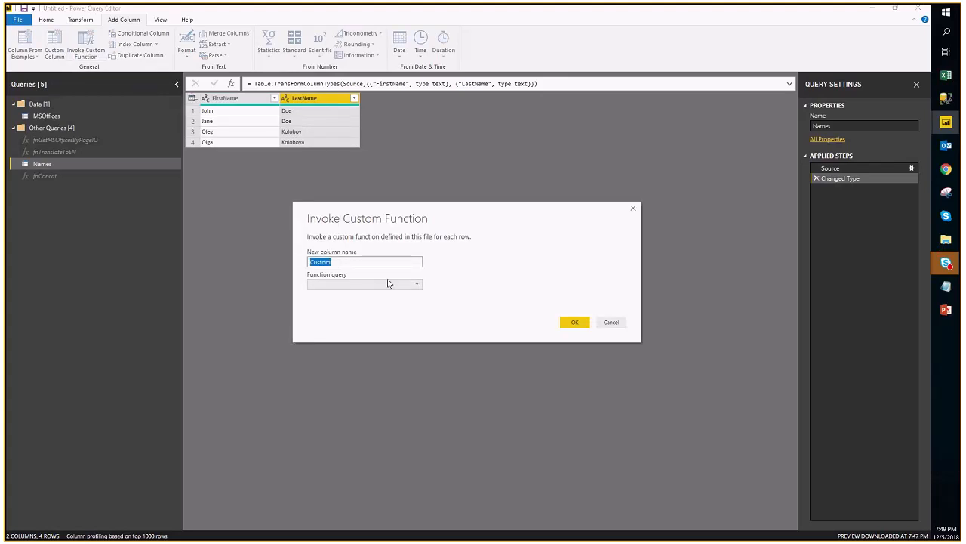
pyautogui.write('FullName')
pyautogui.click(388, 284)
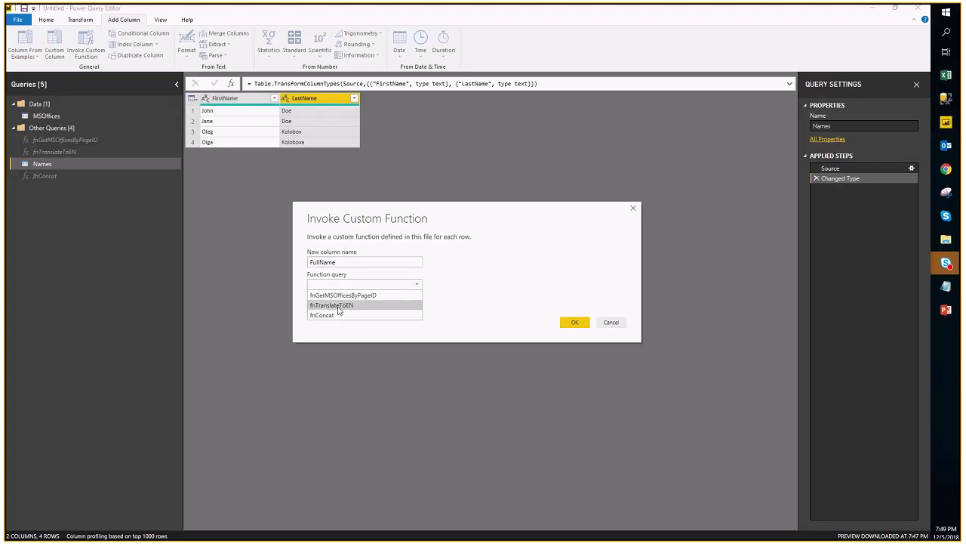
pyautogui.click(330, 315)
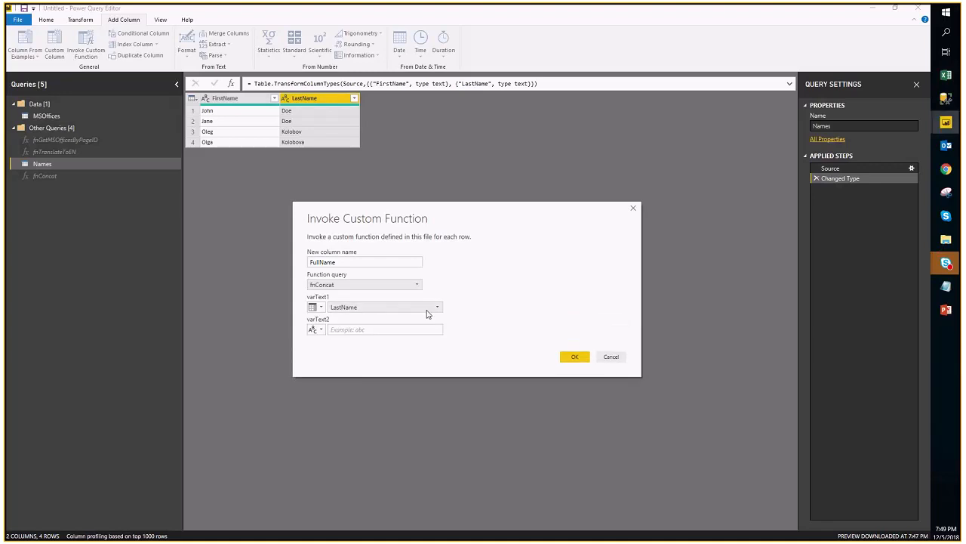
pyautogui.click(317, 306)
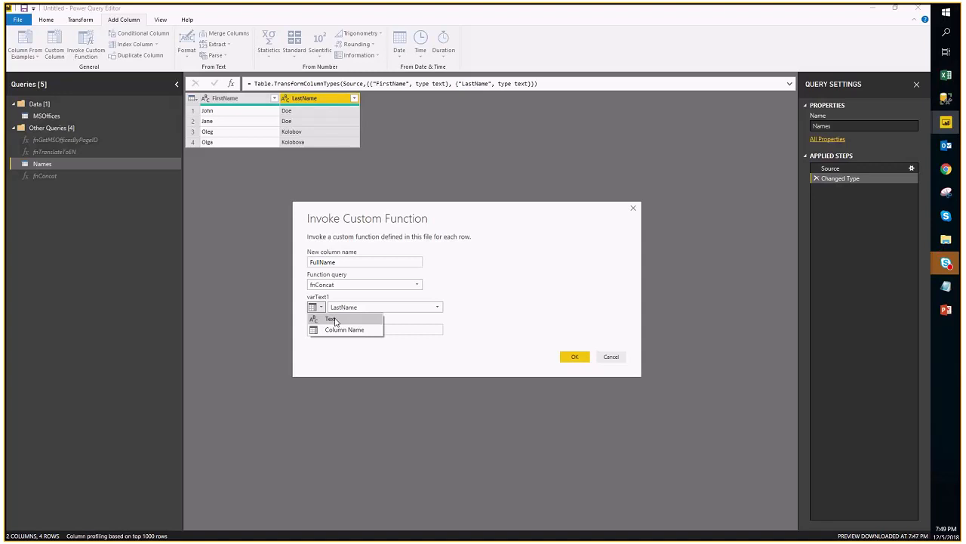
pyautogui.click(337, 330)
pyautogui.click(315, 329)
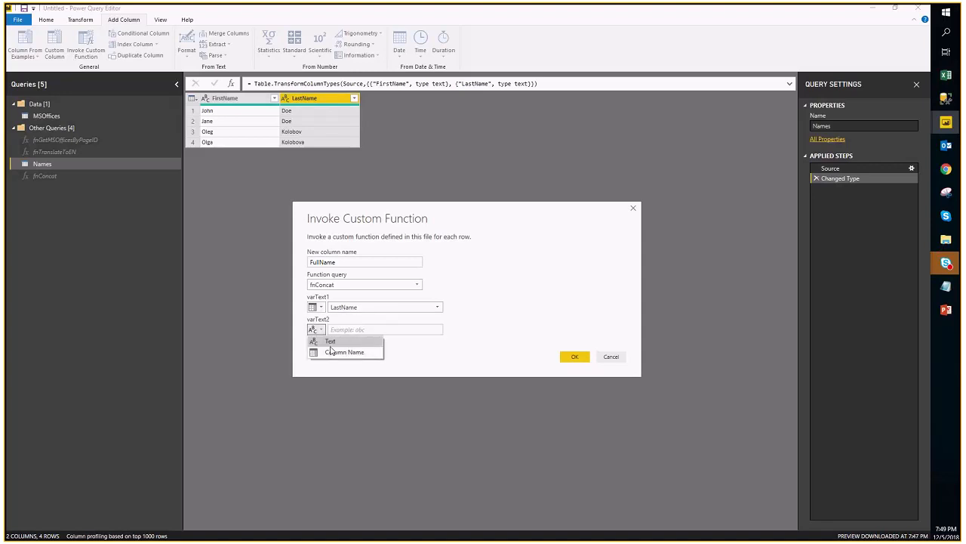
pyautogui.click(345, 352)
pyautogui.click(352, 332)
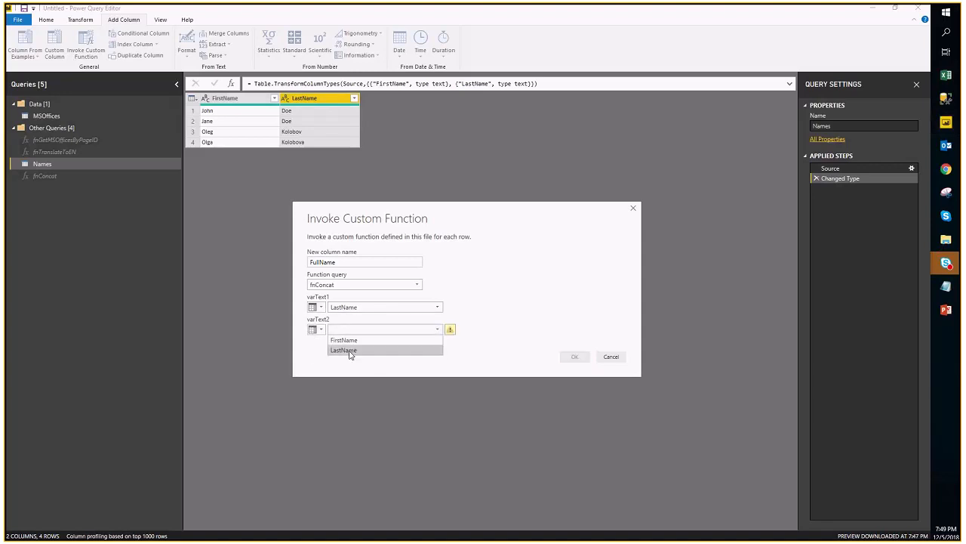
pyautogui.click(350, 349)
pyautogui.click(345, 307)
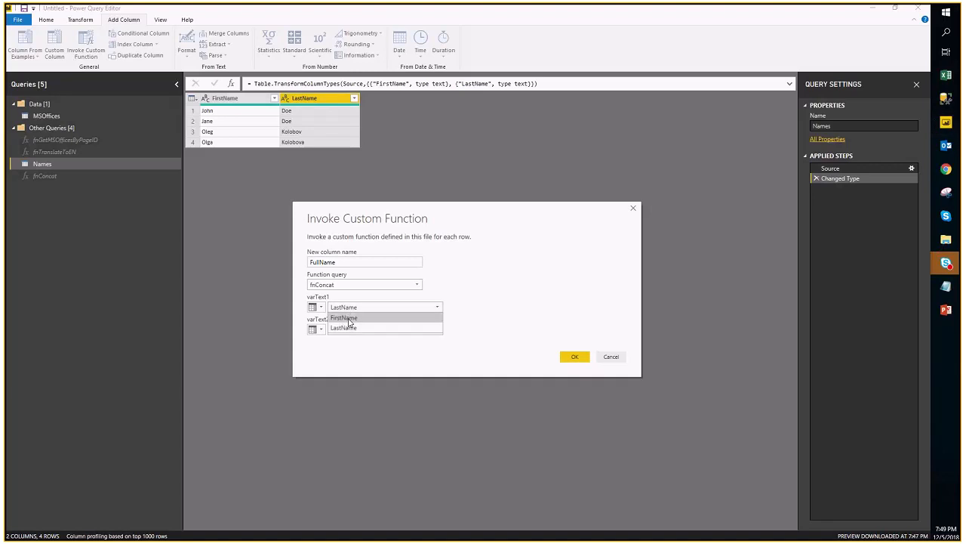
pyautogui.click(343, 317)
pyautogui.click(574, 356)
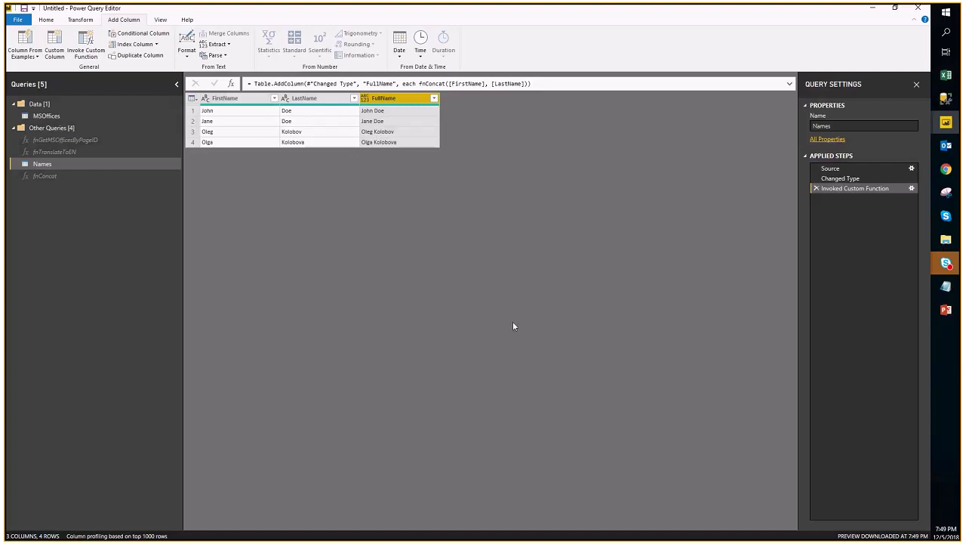
# Step: Close & Apply to load MSOffices (96 rows) and Names (4 rows) into the report
pyautogui.click(46, 20)
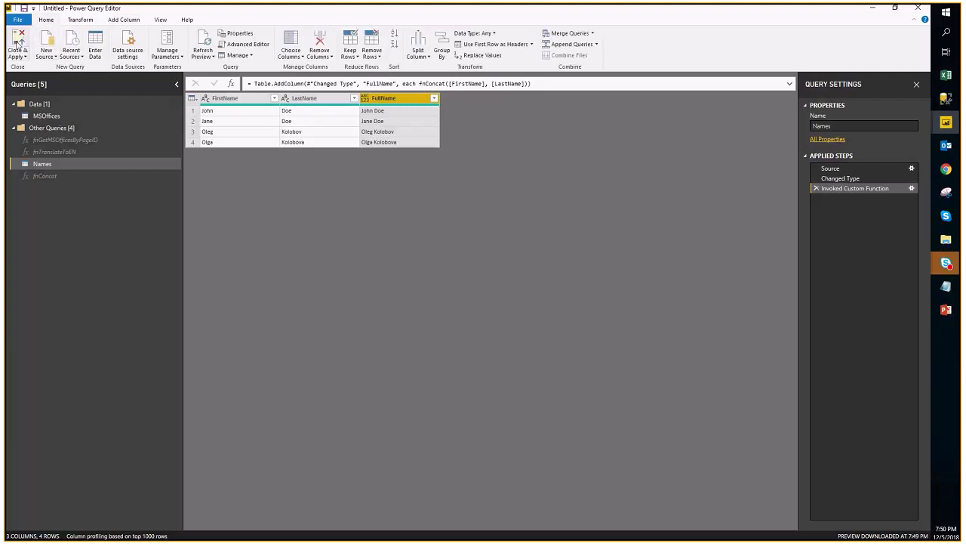
pyautogui.click(16, 42)
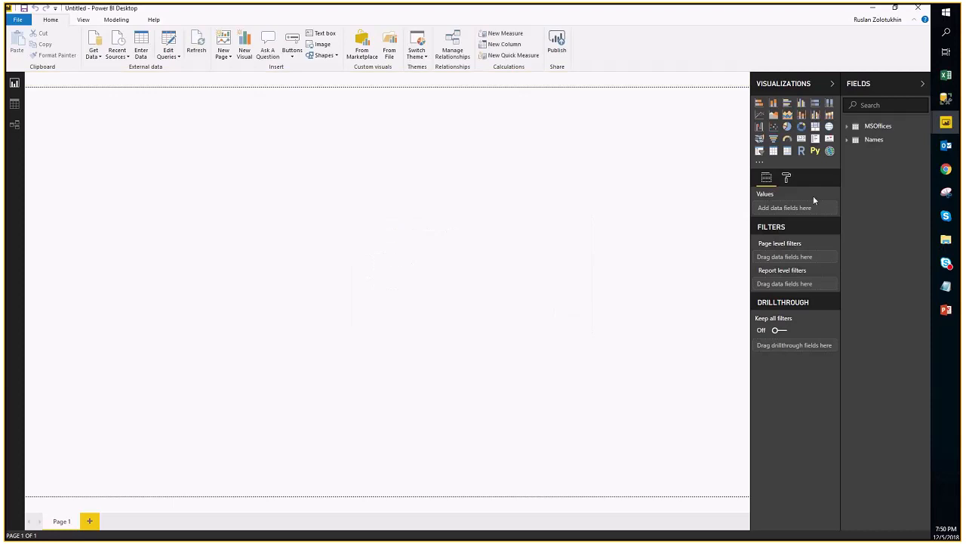
# Step: Insert an ArcGIS map, stretch it across the page, and drop MSOffices Address into Location
pyautogui.click(829, 151)
pyautogui.moveTo(188, 244); pyautogui.dragTo(626, 381)
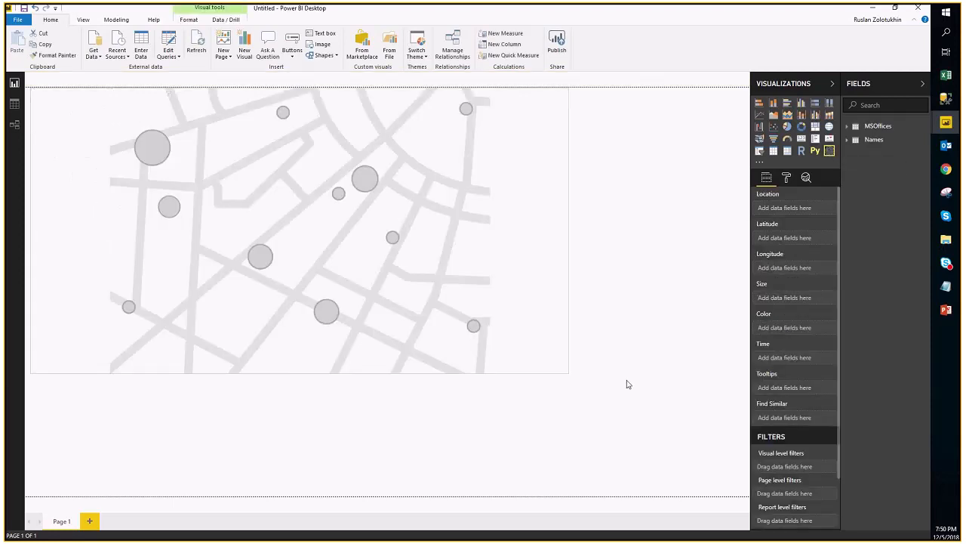
pyautogui.click(875, 126)
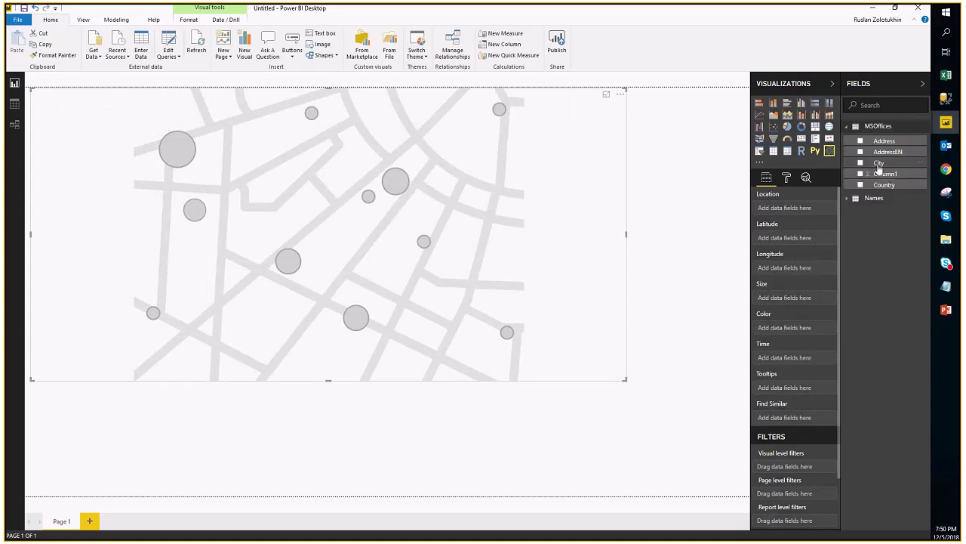
pyautogui.moveTo(876, 142); pyautogui.dragTo(780, 210)
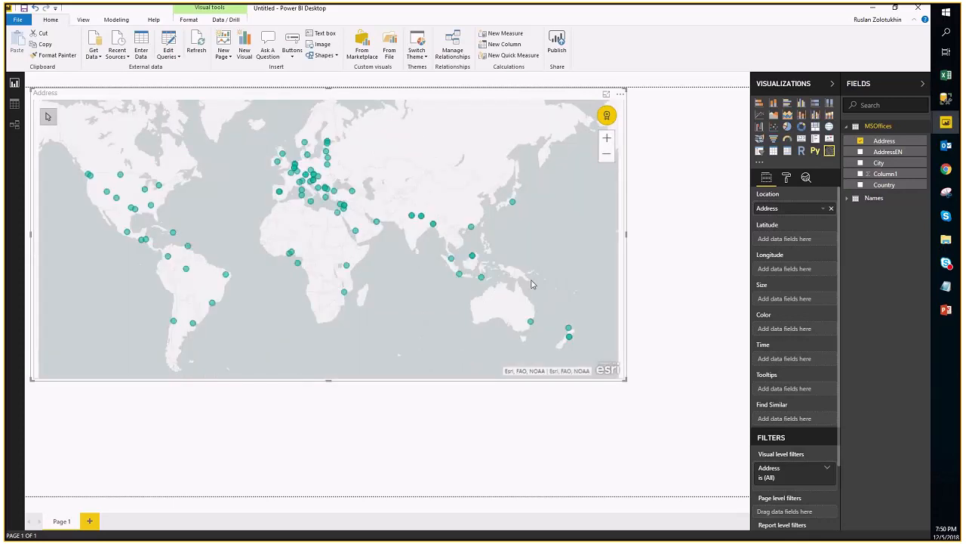
pyautogui.moveTo(513, 202)
# Step: Replace Address with the MSOffices AddressEN field in the map's Location well
pyautogui.moveTo(887, 151); pyautogui.dragTo(791, 208)
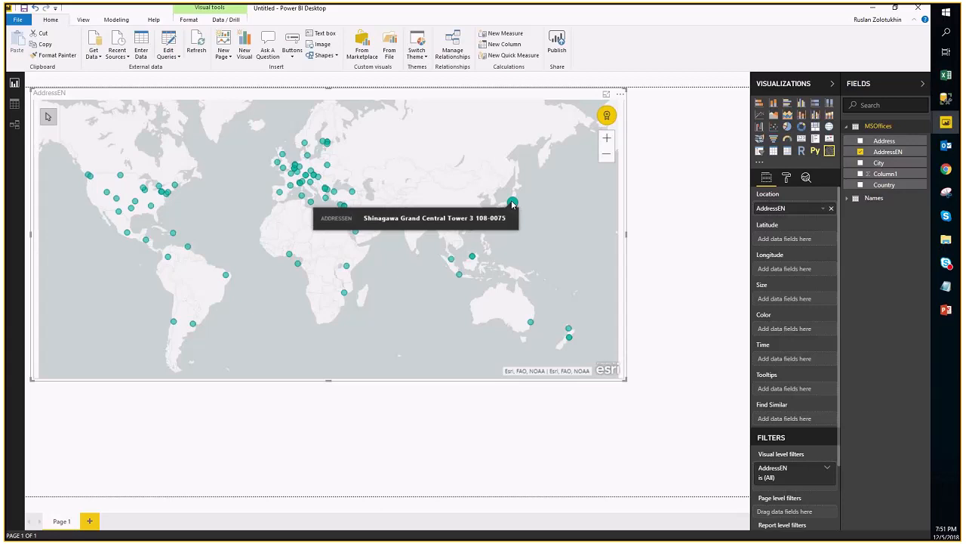
pyautogui.moveTo(543, 216); pyautogui.dragTo(539, 229)
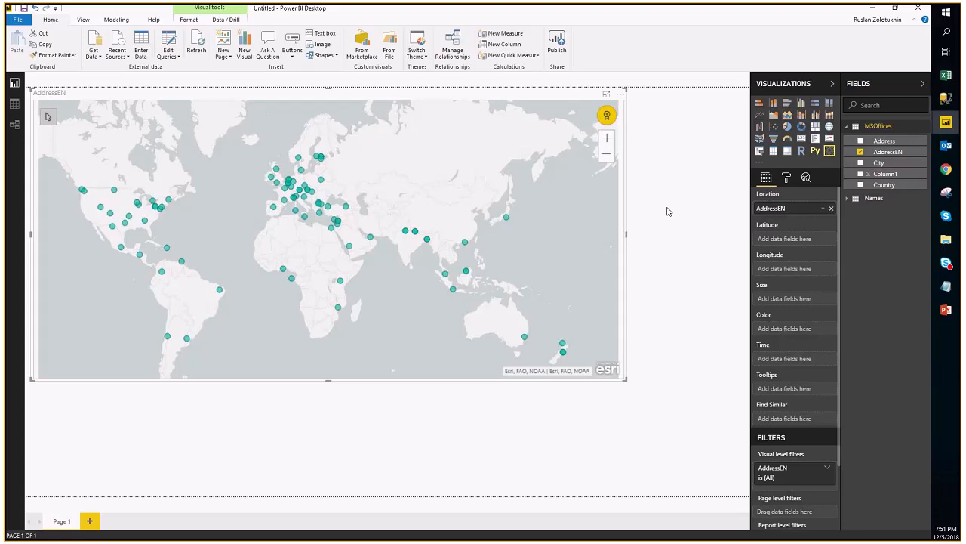
pyautogui.moveTo(946, 169)
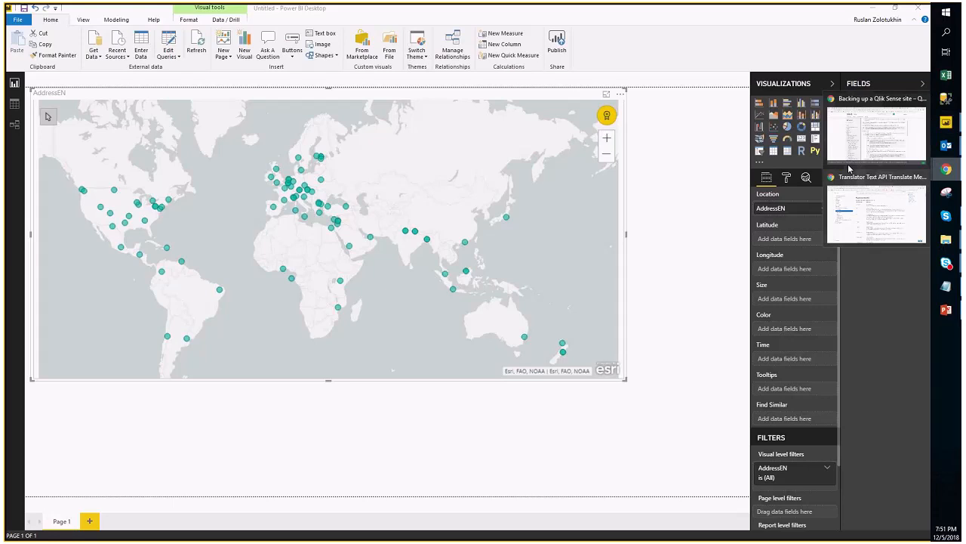
pyautogui.click(885, 225)
pyautogui.click(885, 225)
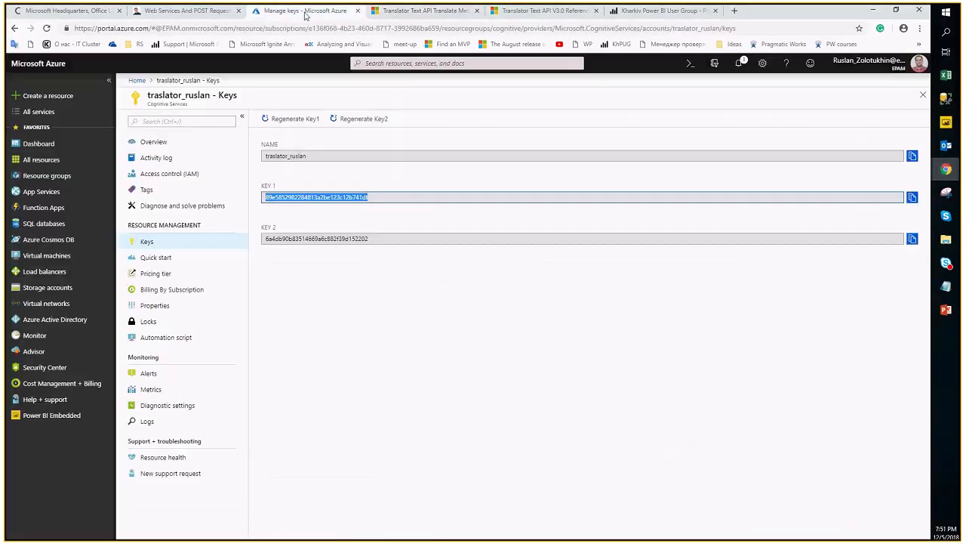
pyautogui.click(176, 273)
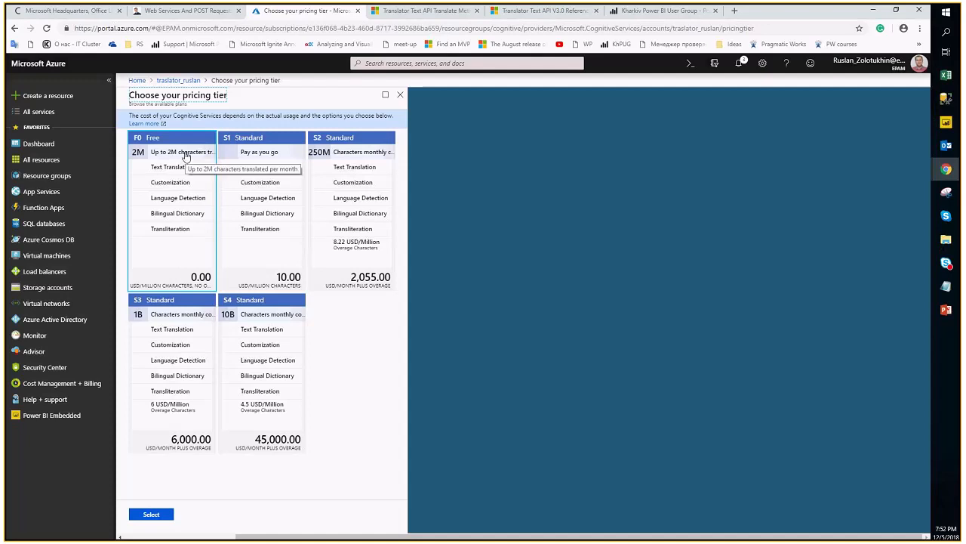
pyautogui.click(400, 97)
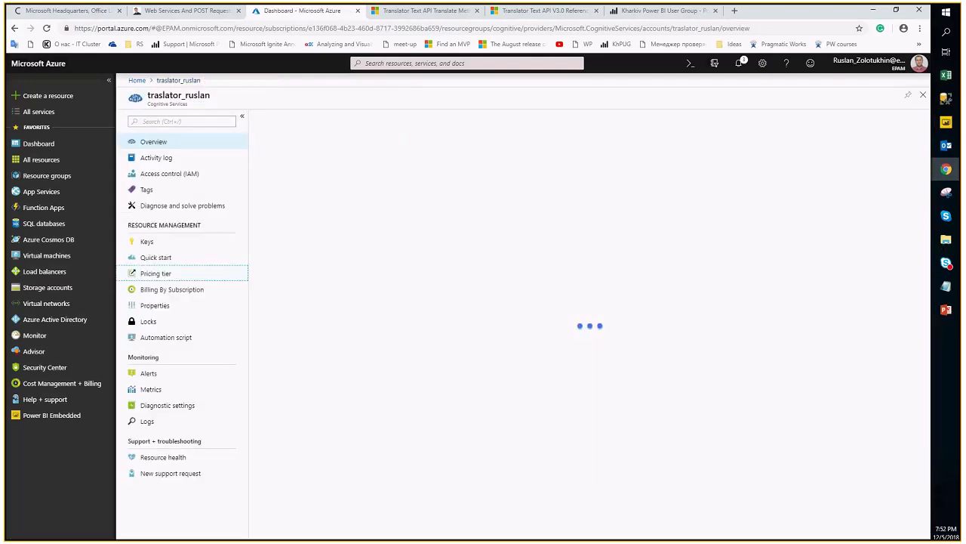
pyautogui.moveTo(949, 126)
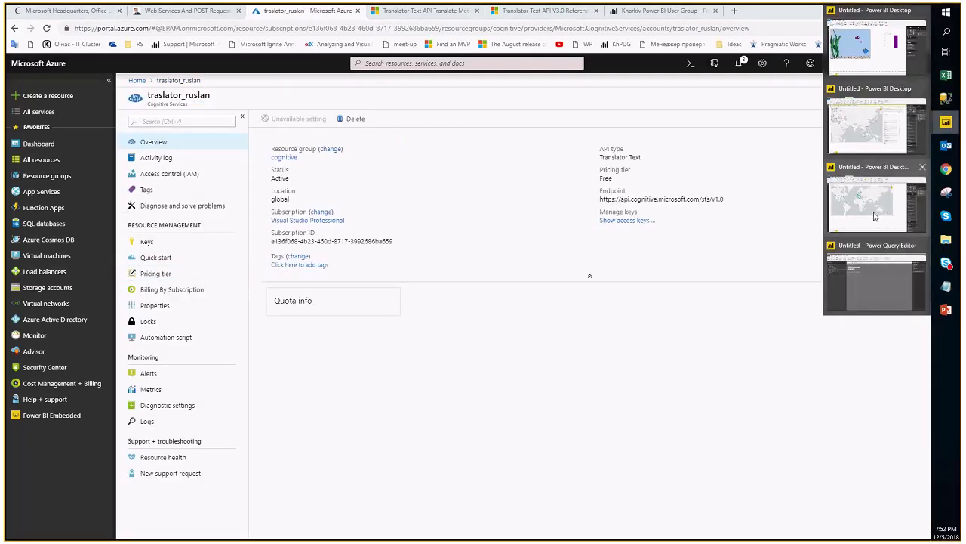
pyautogui.click(861, 287)
pyautogui.click(711, 235)
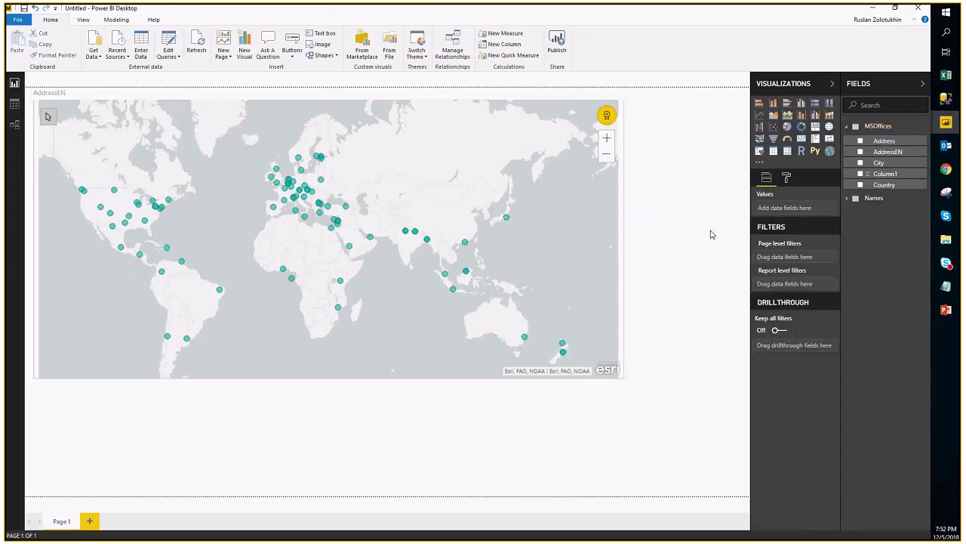